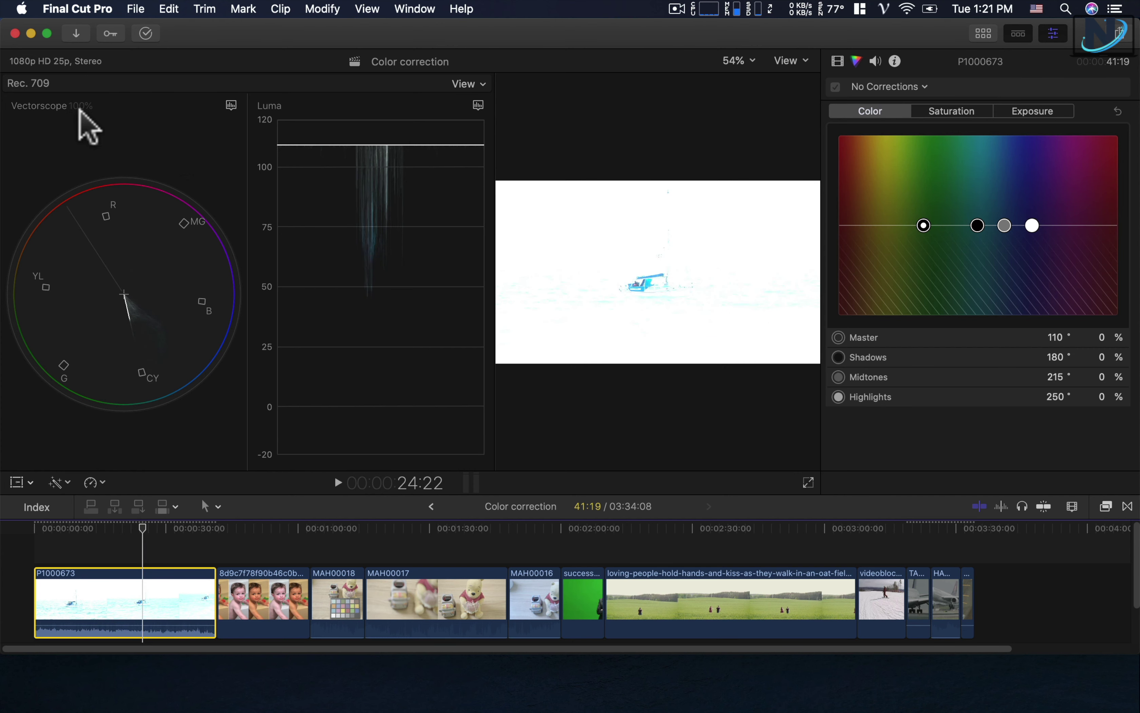
Step: Scrub sailboat clip P1000673 to 27:01, select it, and show its Info inspector
left_click(129, 530)
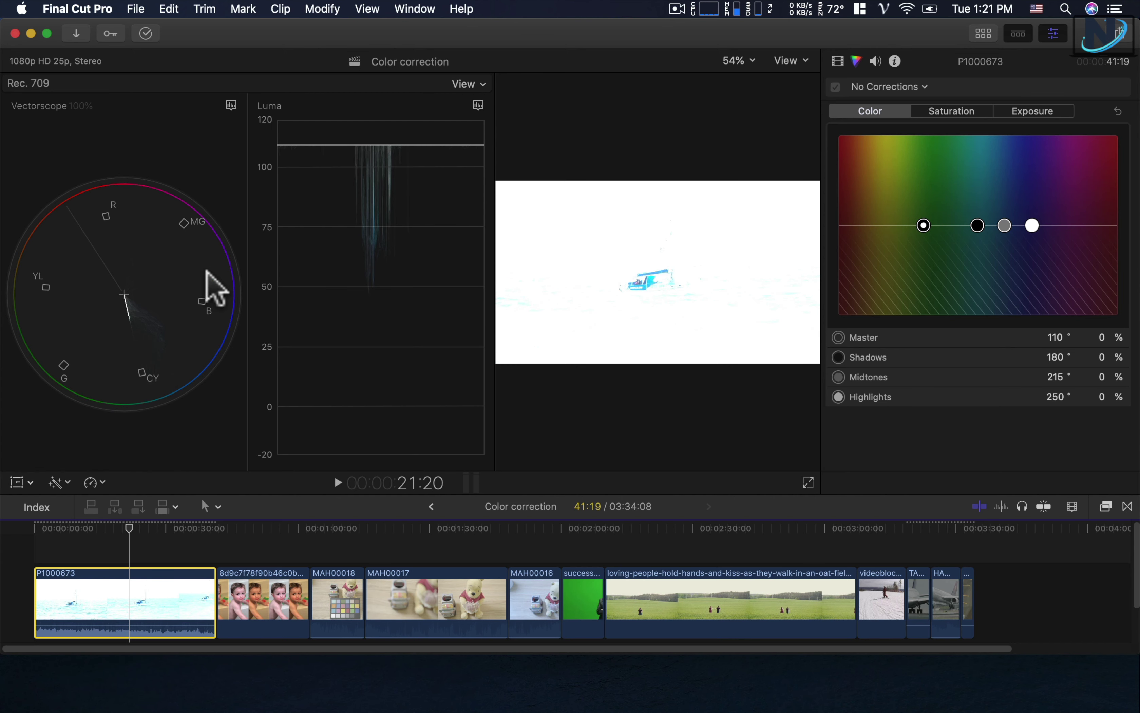
left_click(130, 527)
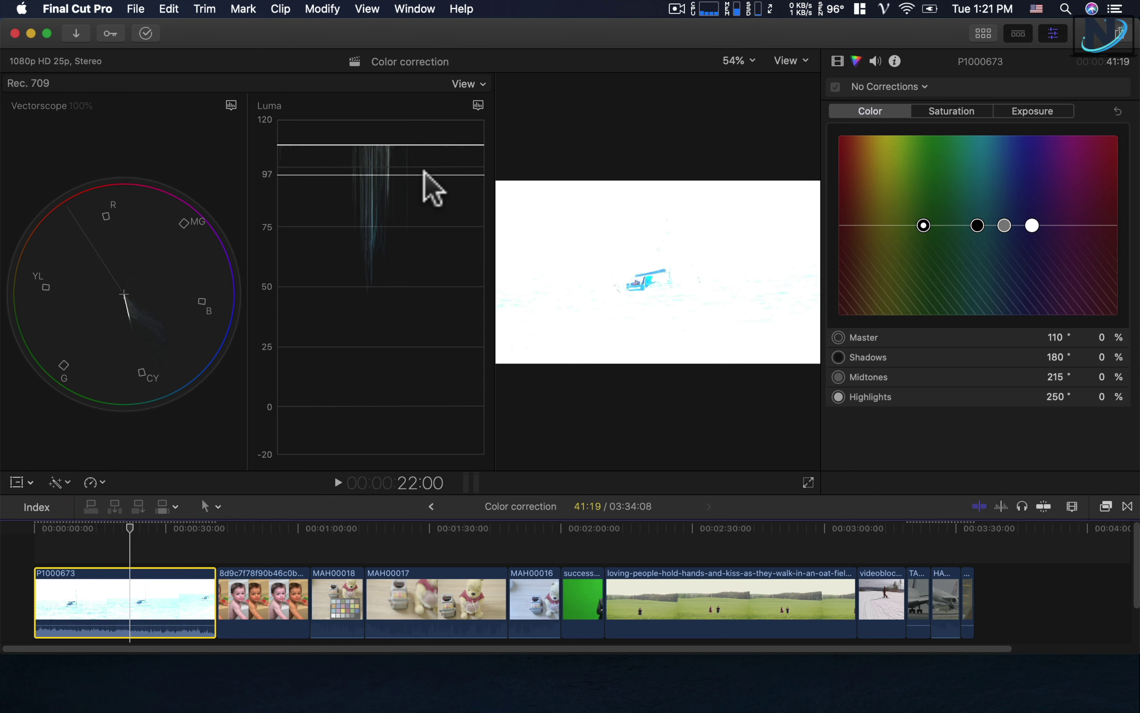
left_click(178, 525)
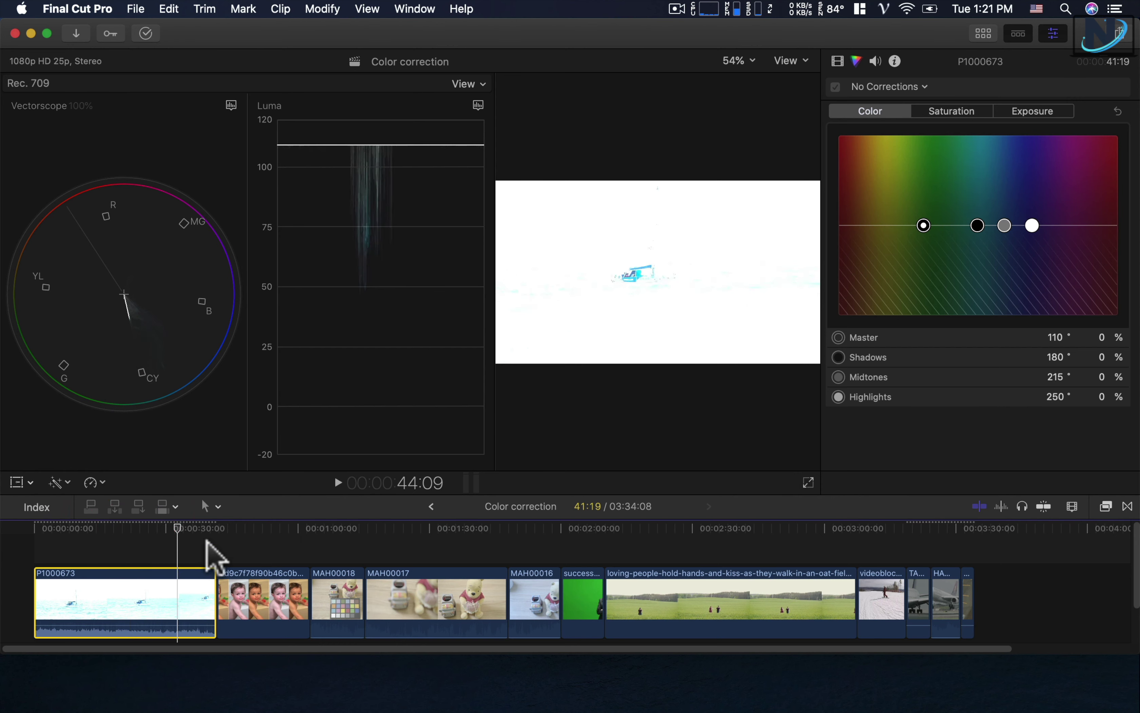
left_click(138, 585)
left_click(160, 528)
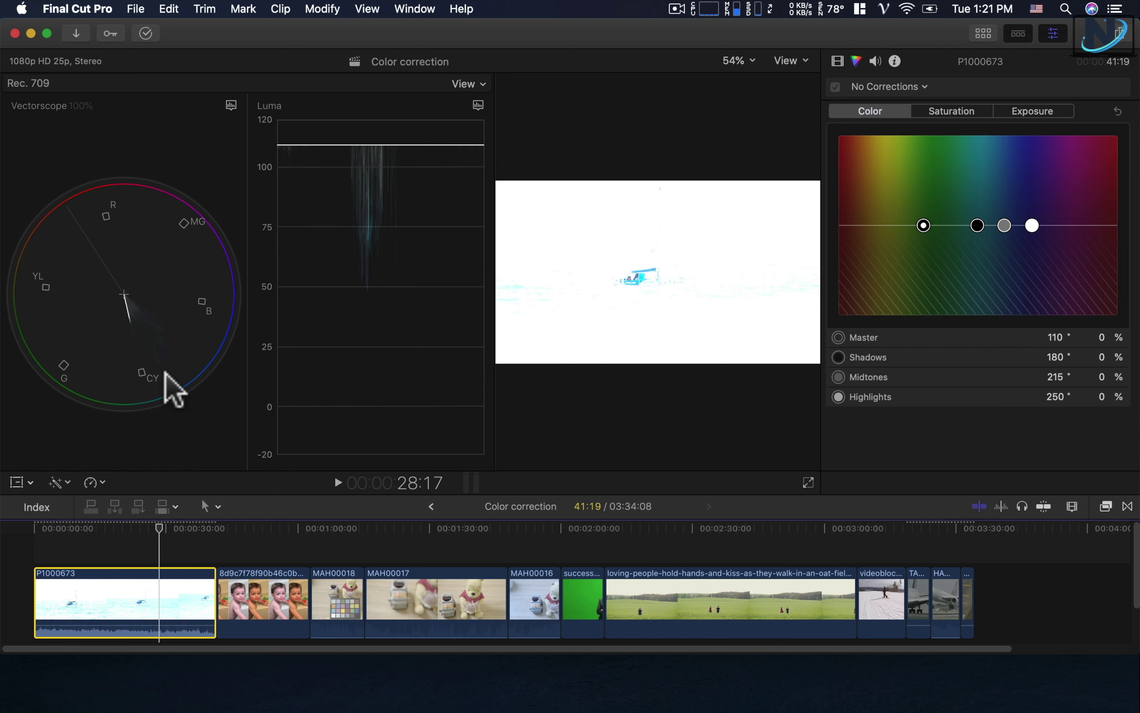
left_click(151, 524)
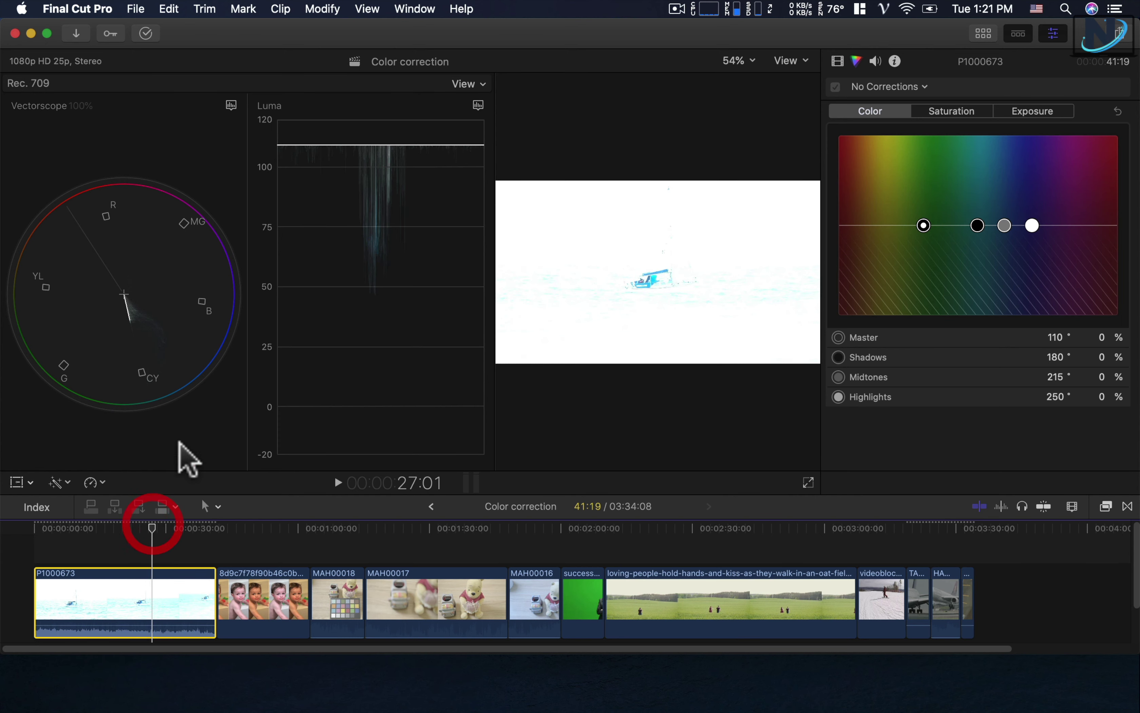
left_click(154, 580)
left_click(894, 61)
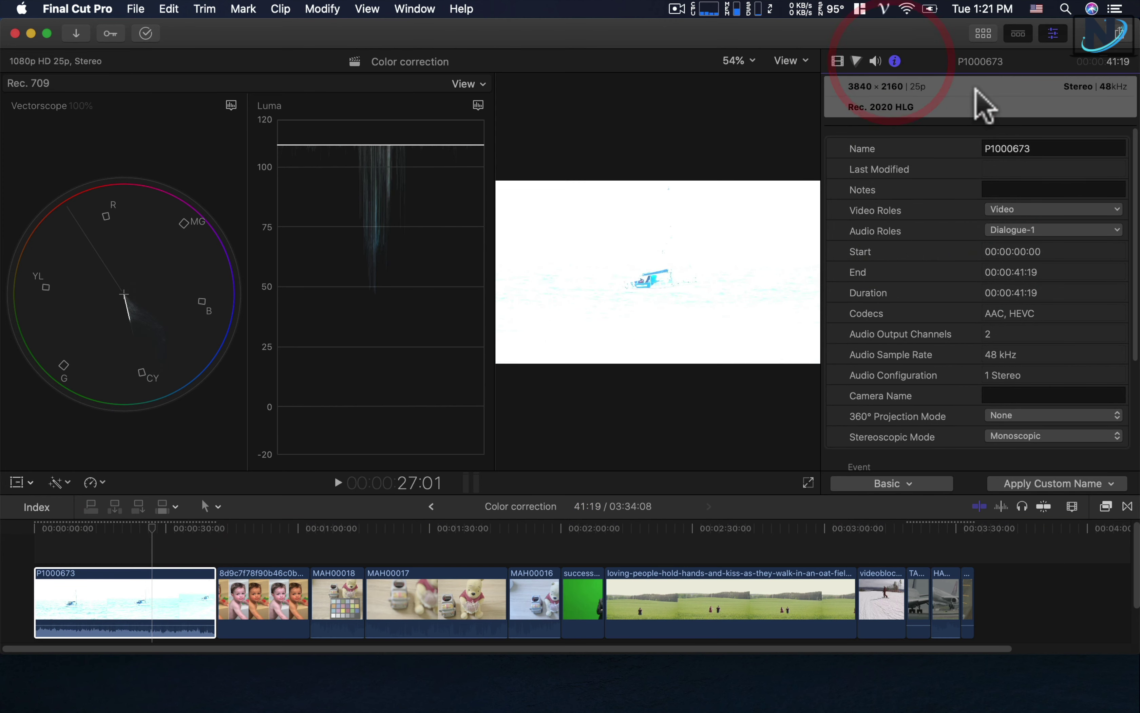
Step: In the Settings metadata view, override P1000673's colour space to Rec. 2020
left_click(886, 483)
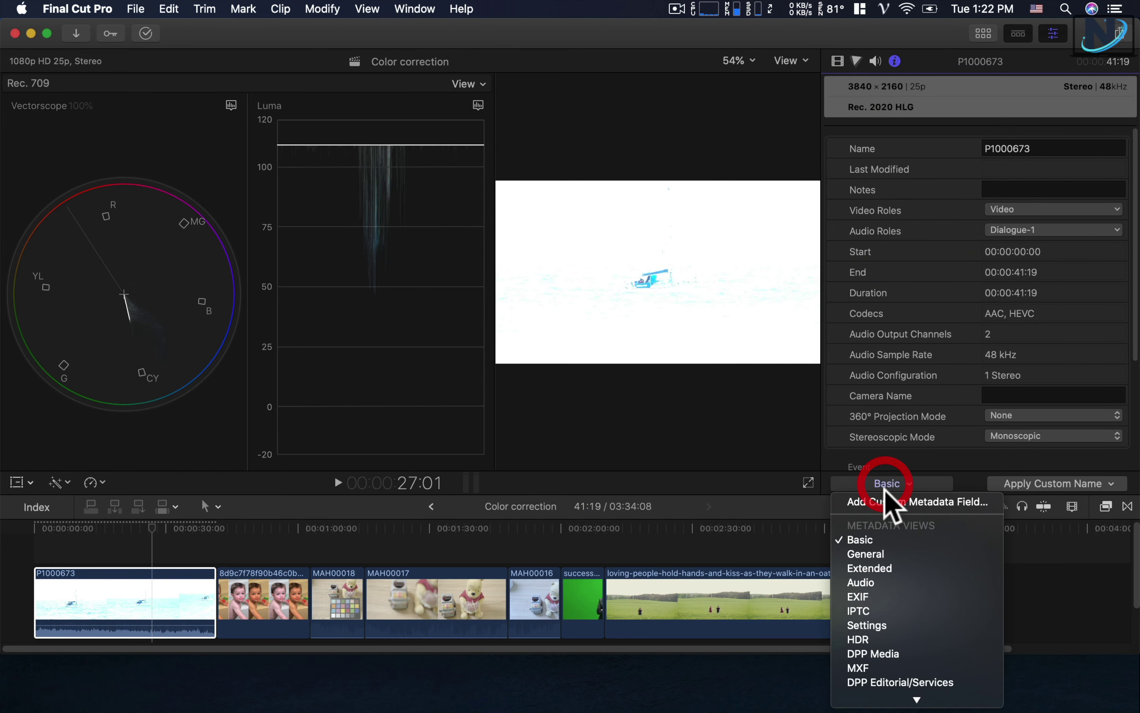
left_click(867, 626)
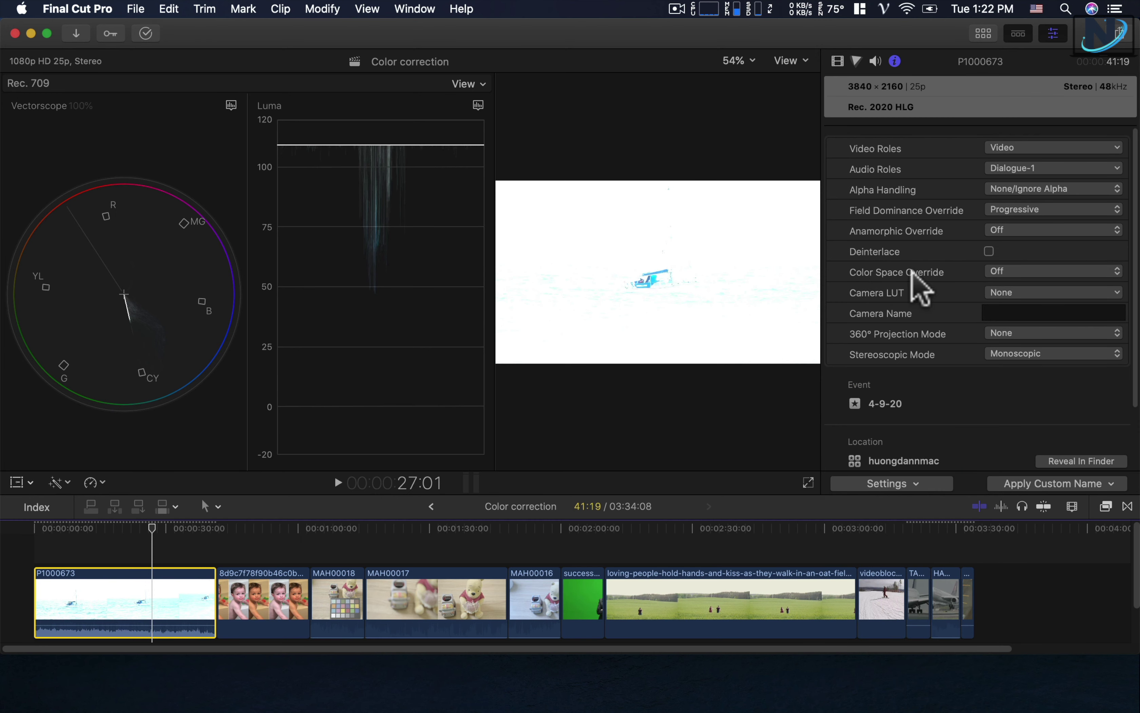
left_click(1022, 269)
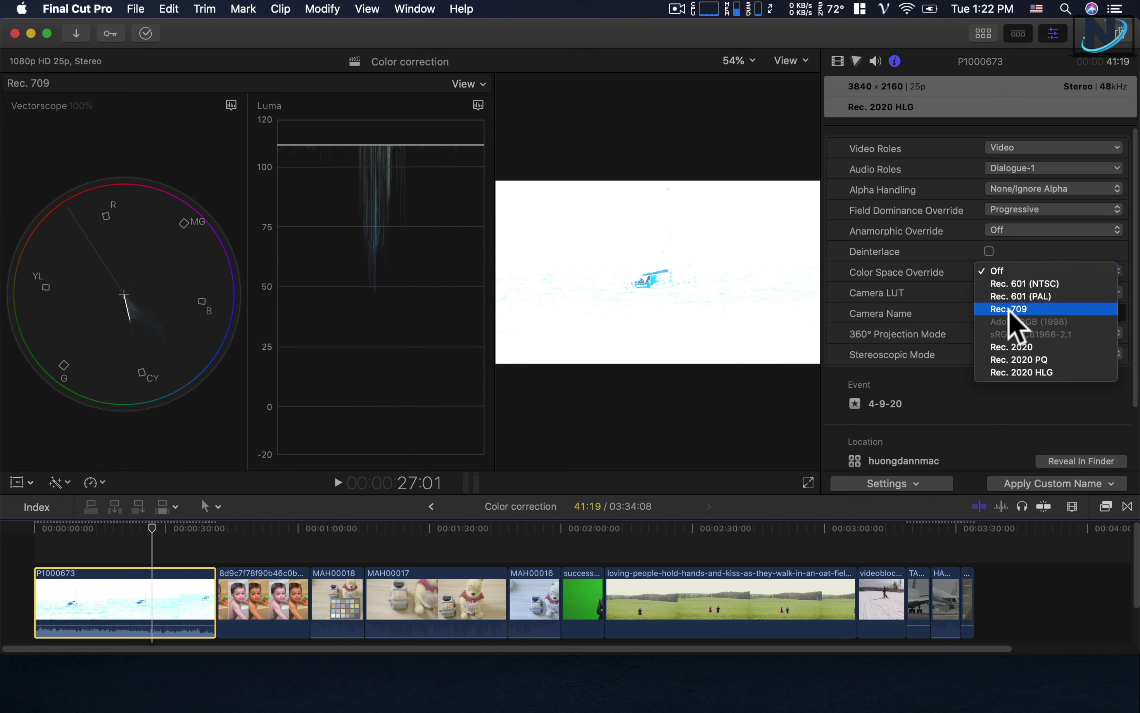
left_click(1012, 347)
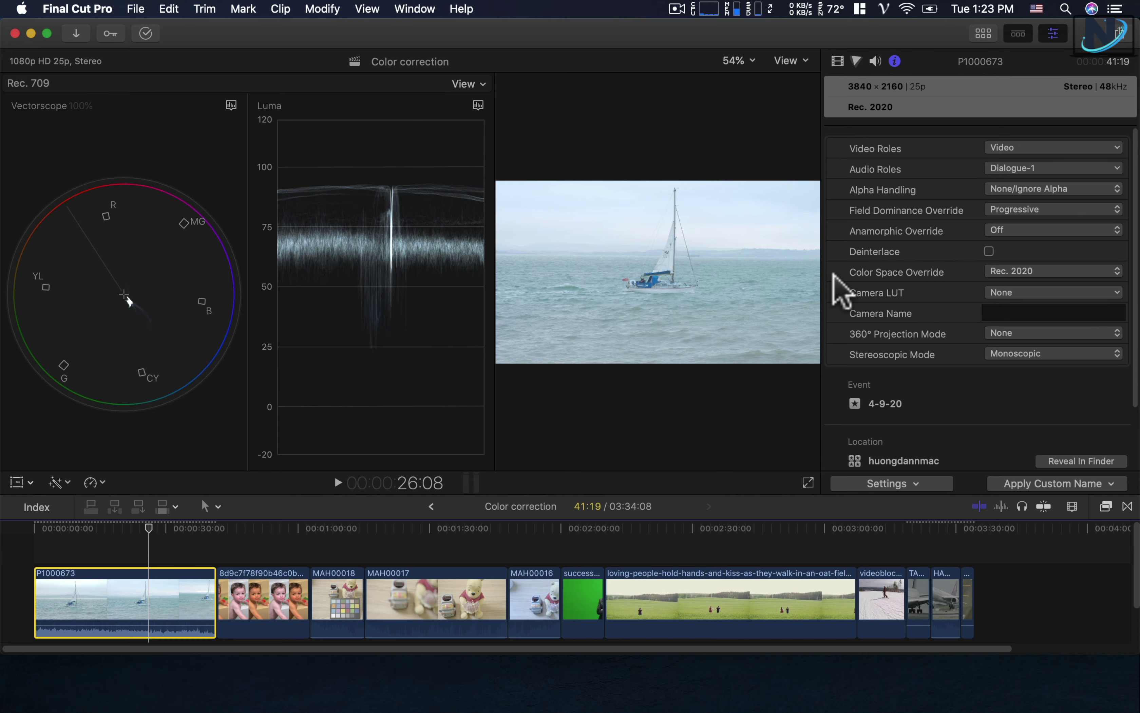
key("ctrl+Right")
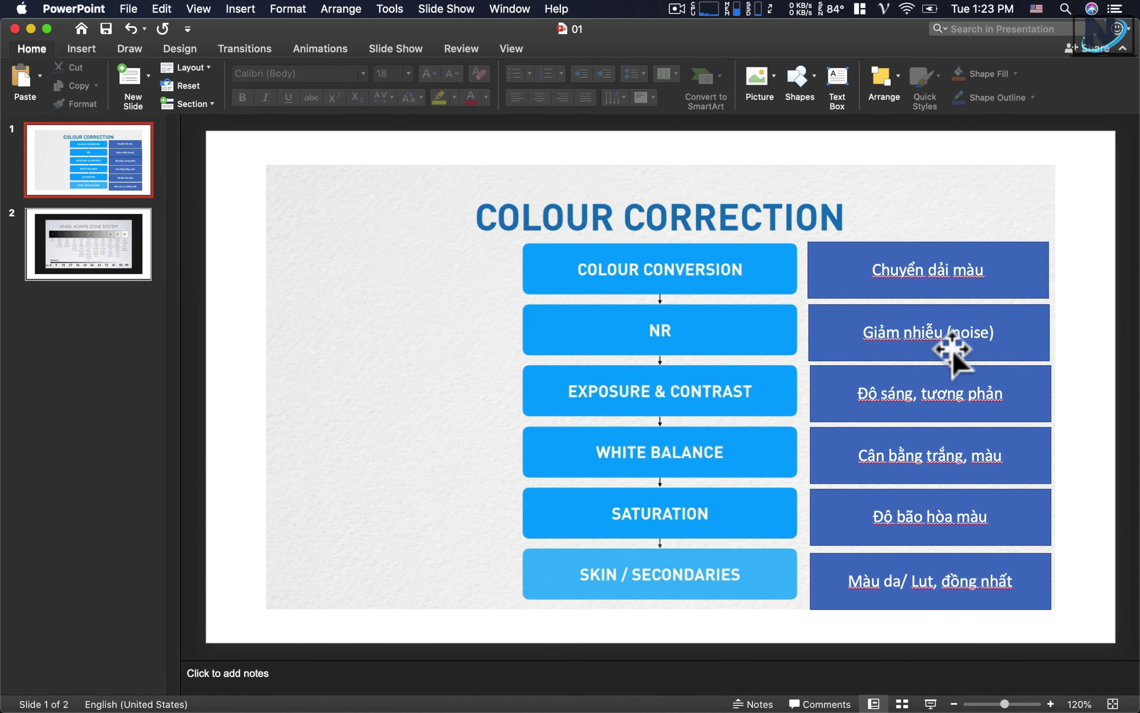
Step: Go from the Colour Correction slide back to the Final Cut Pro project
key("ctrl+Left")
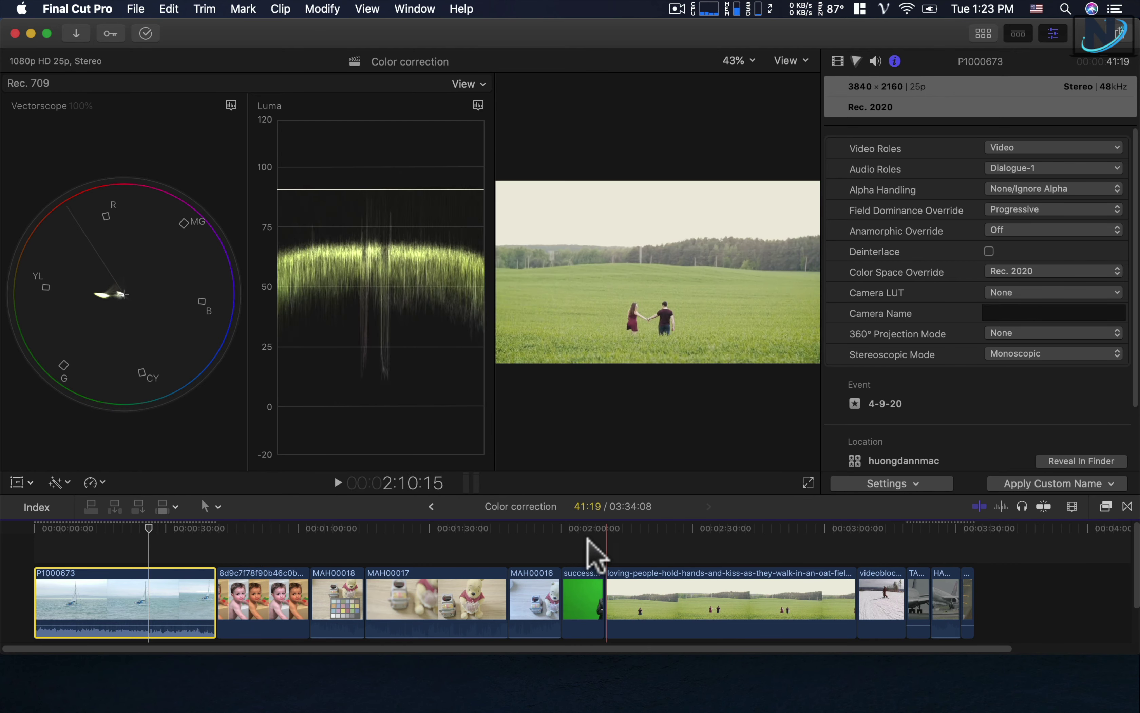
Step: Search the effects for 'nóis' and drag Noise Reduction onto sailboat clip P1000673
left_click(1106, 506)
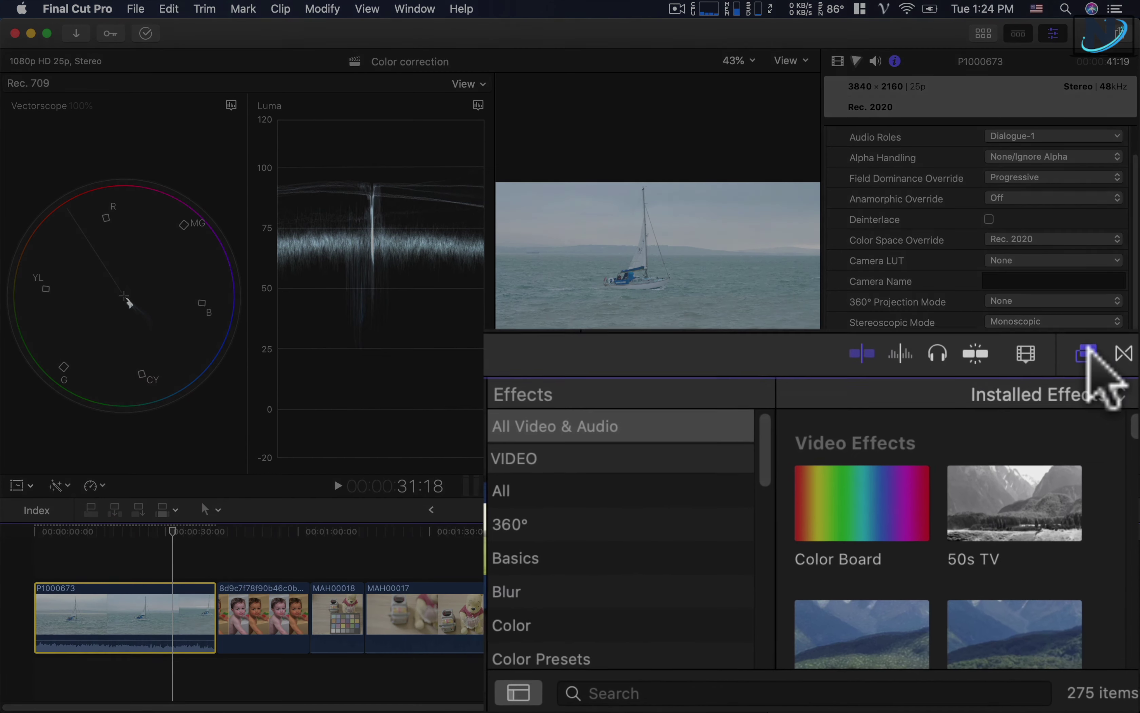
left_click(1086, 352)
left_click(1086, 352)
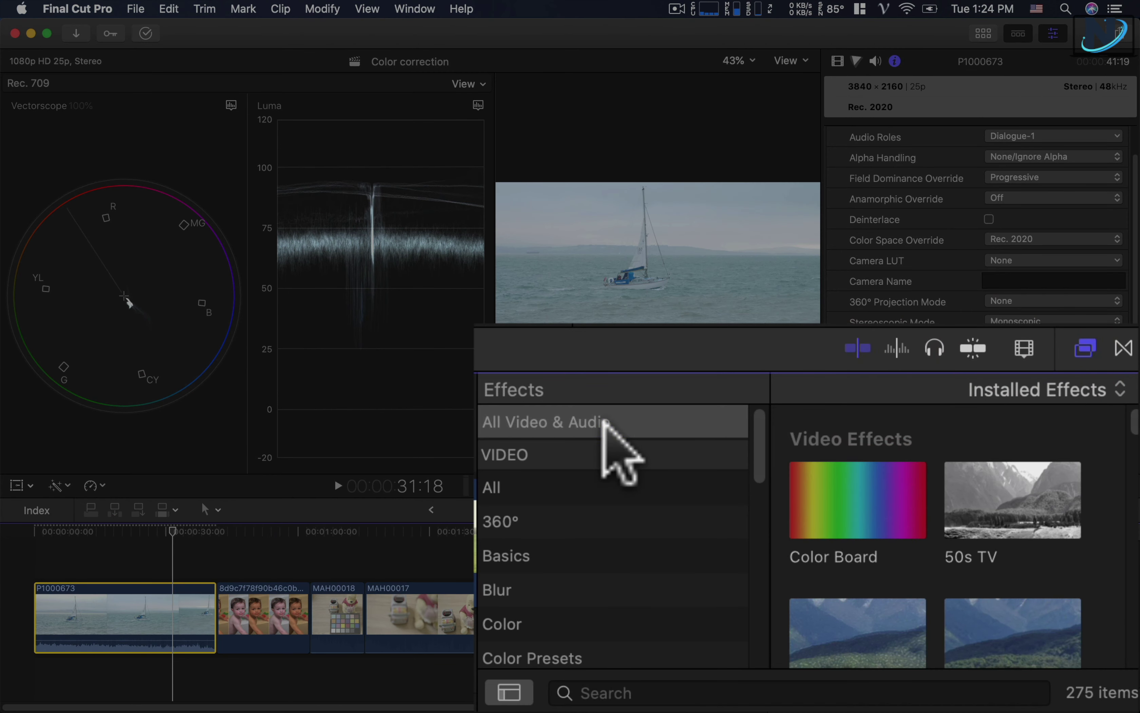
left_click(594, 690)
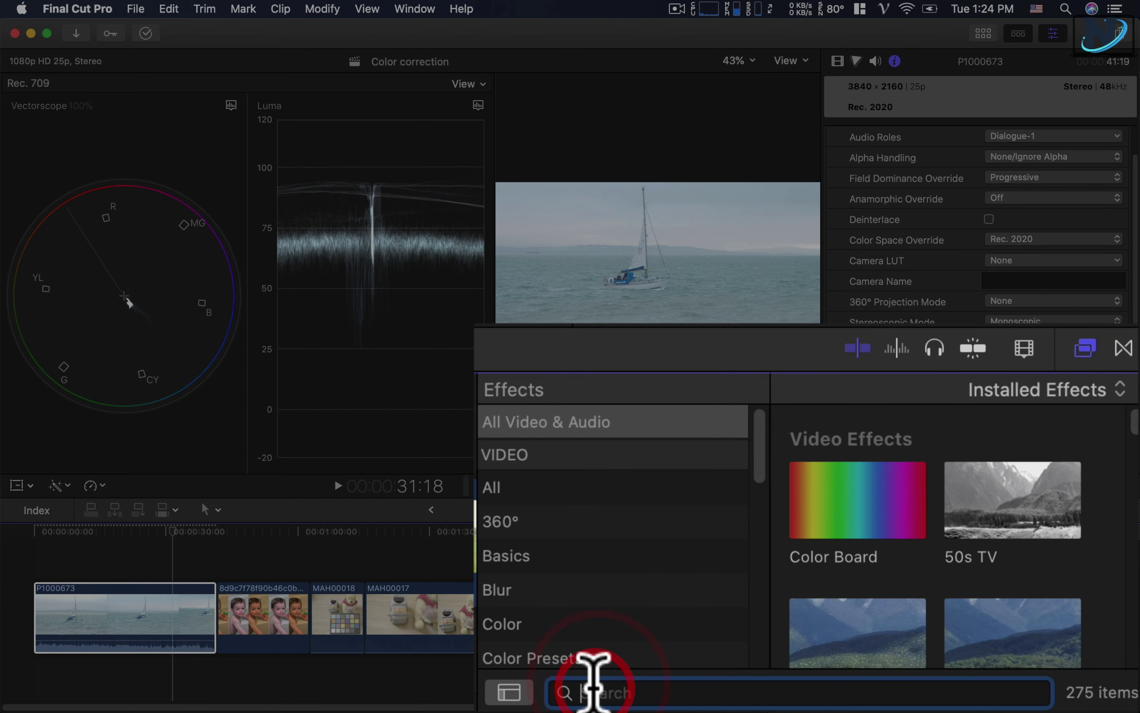
type("nói")
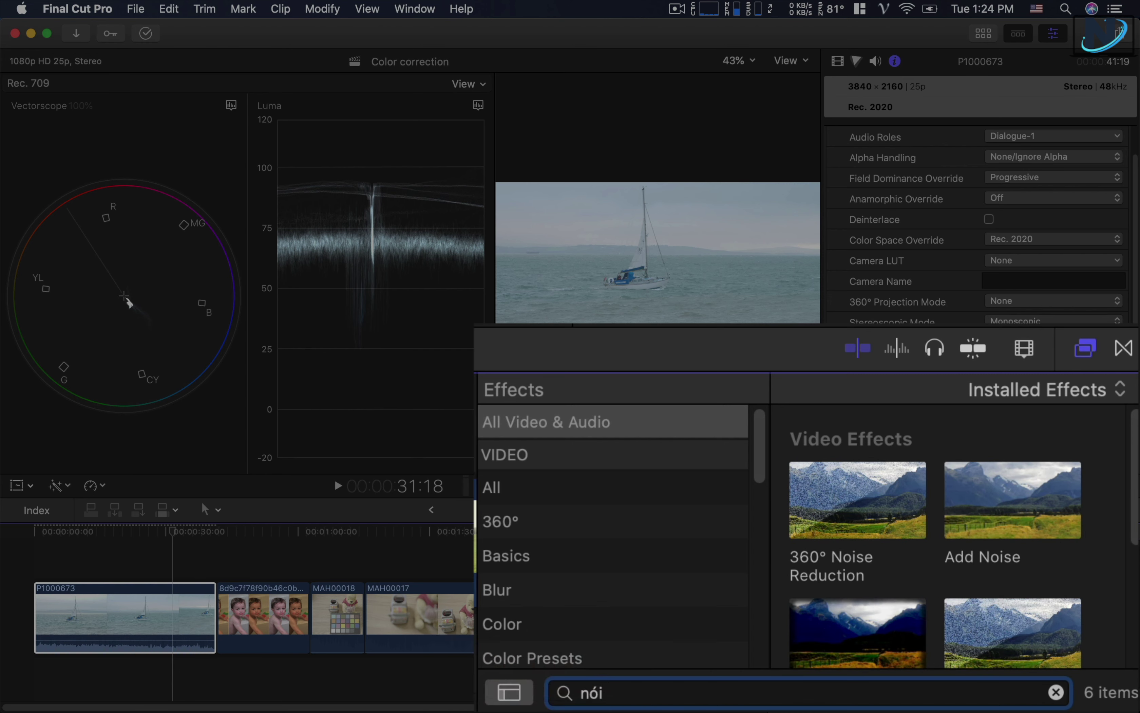
type("s")
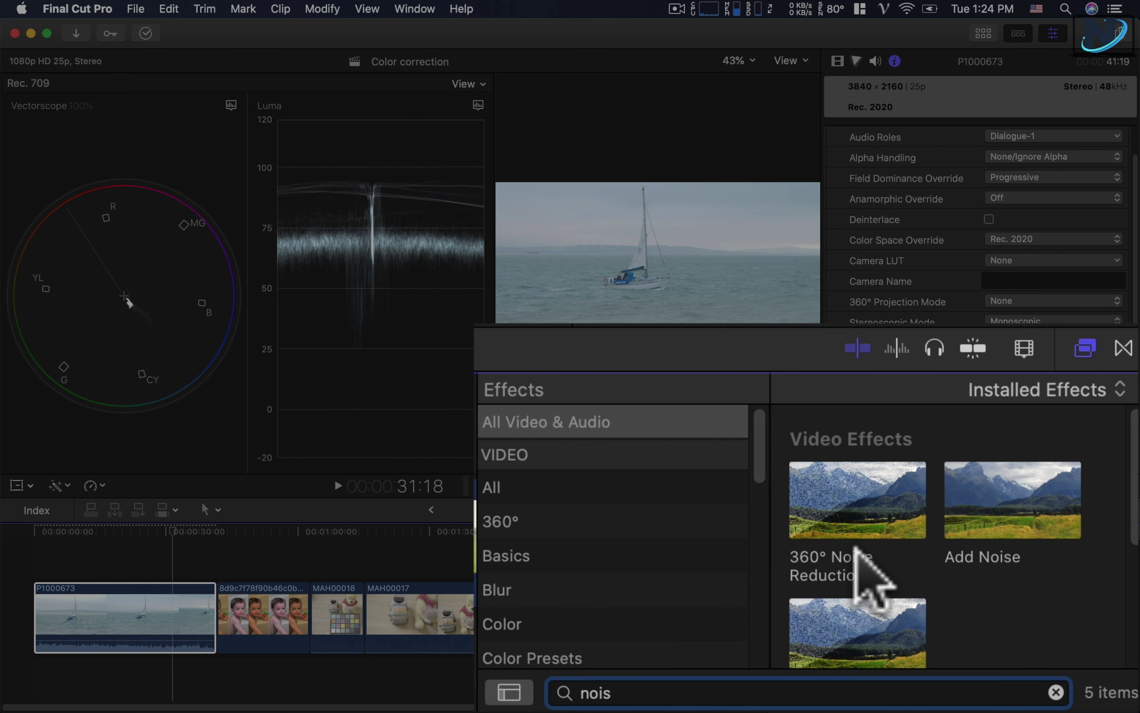
scroll(1136, 519, "down", 3)
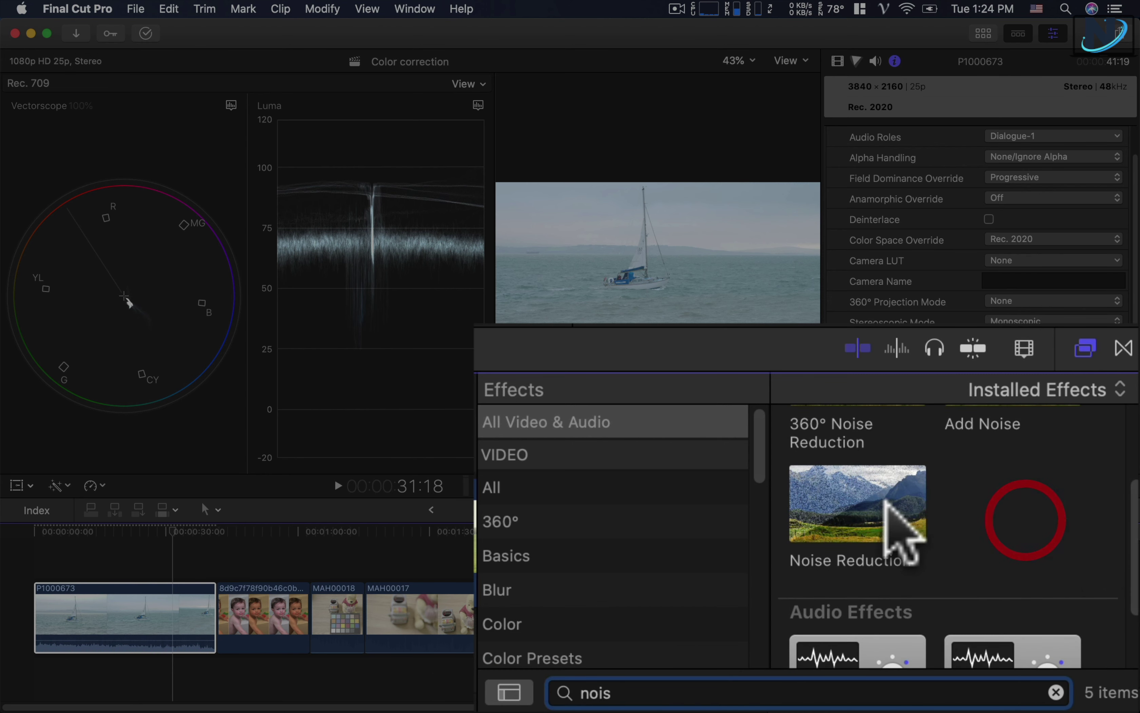
left_click(847, 490)
left_click_drag(845, 488, 160, 606)
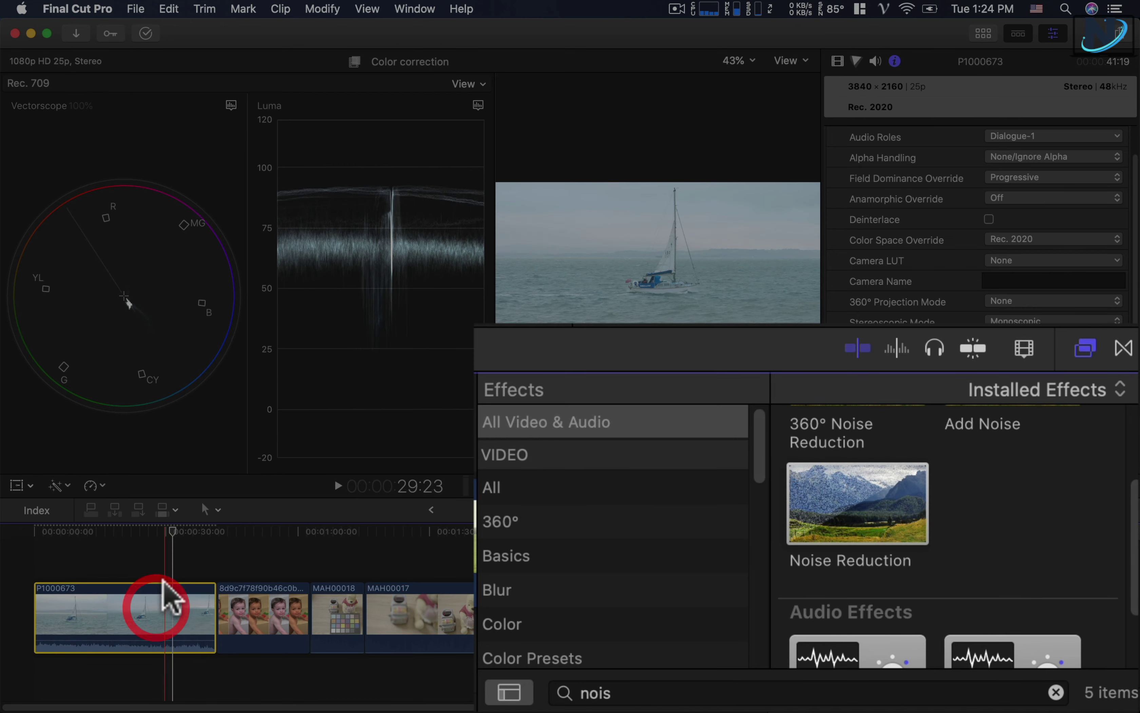
left_click(171, 550)
left_click(155, 606)
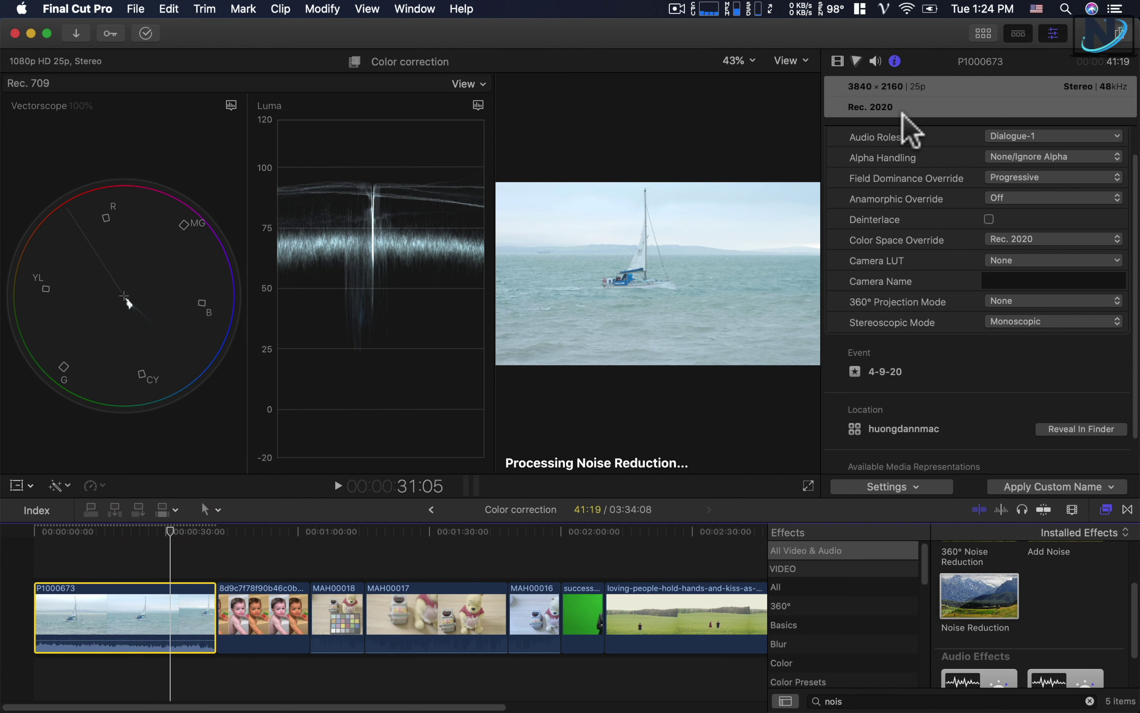
Step: Set the Noise Reduction effect's Amount to Medium and Sharpness to Low
left_click(835, 62)
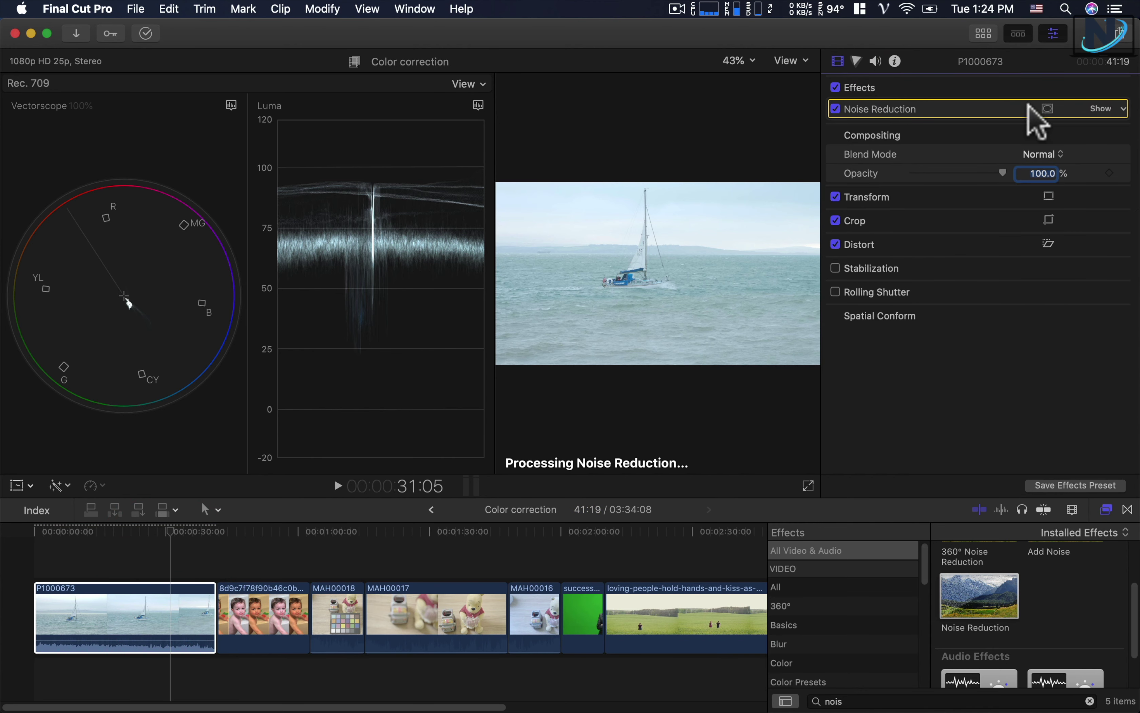
left_click(1104, 109)
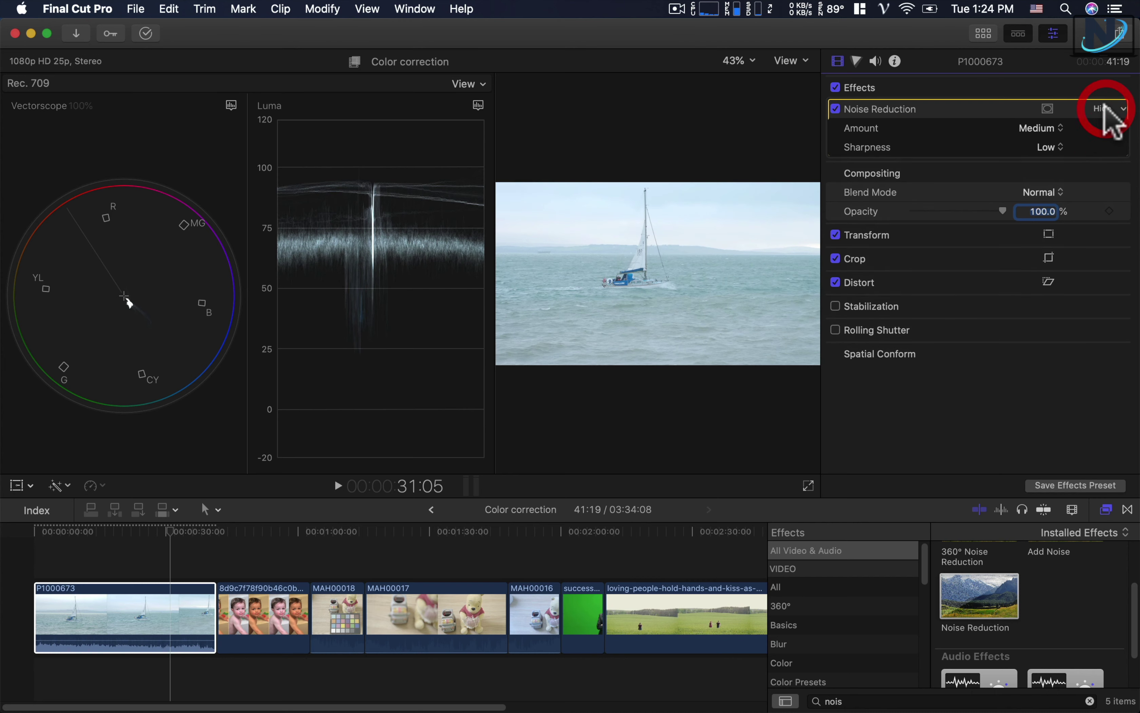
left_click(1021, 128)
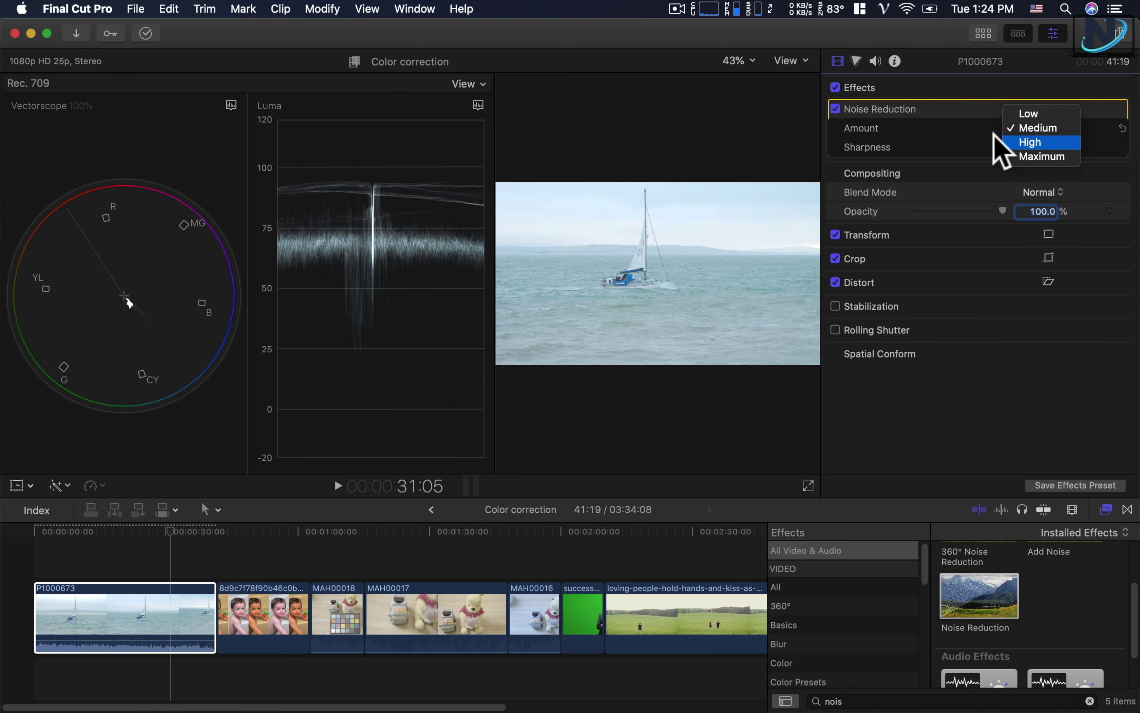
left_click(943, 113)
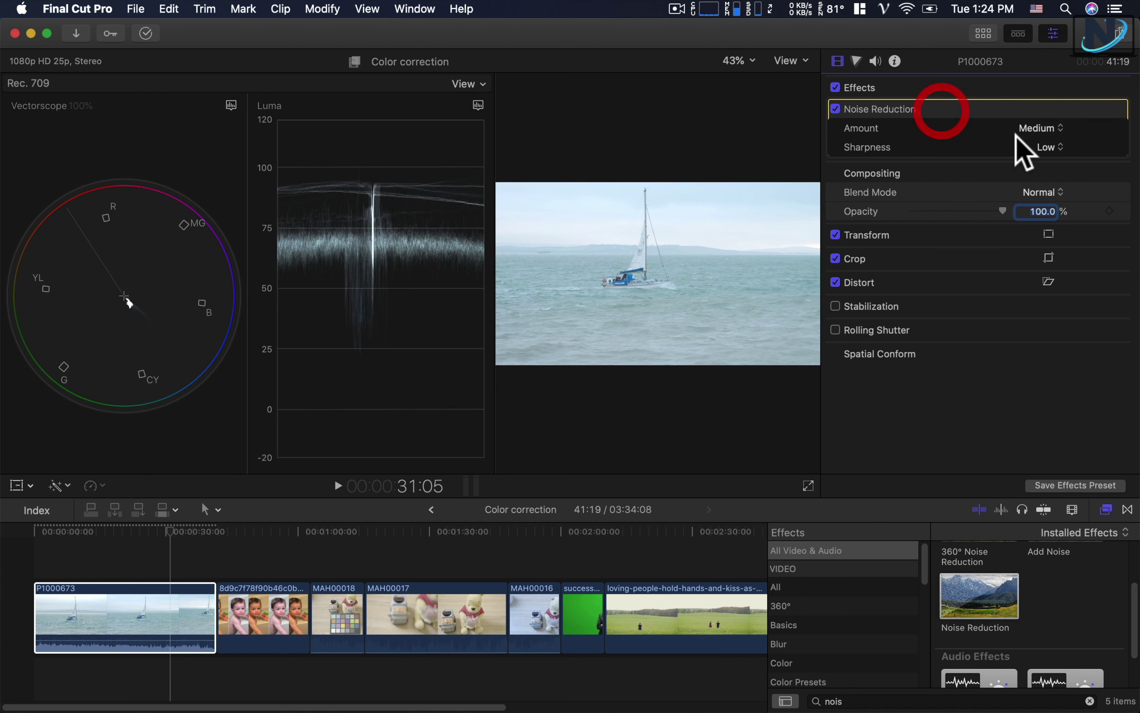
left_click(1050, 148)
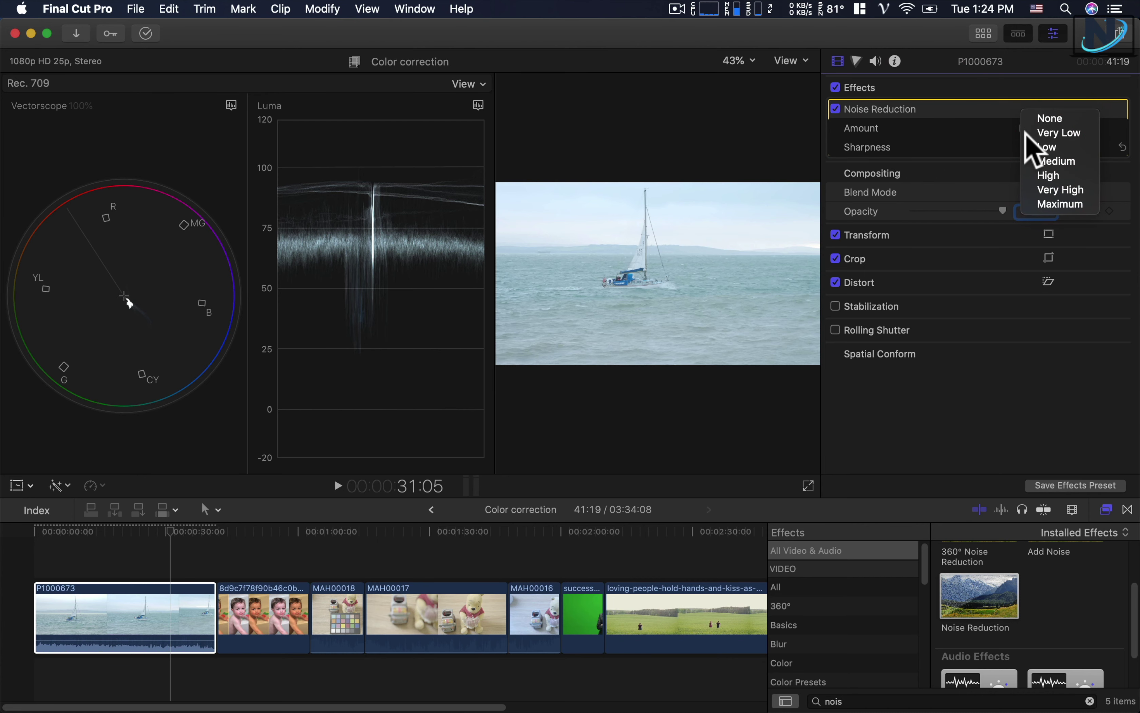
left_click(924, 146)
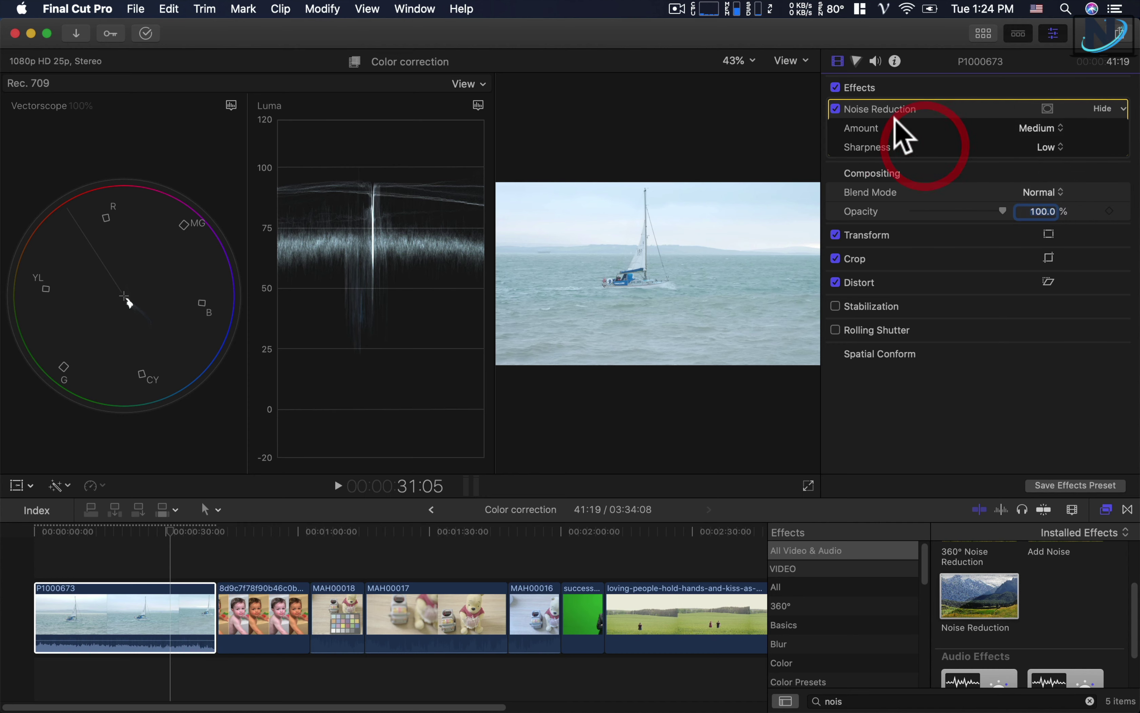
Step: Move the playhead to 24:22, review the exposure and contrast slide, then return
left_click(142, 531)
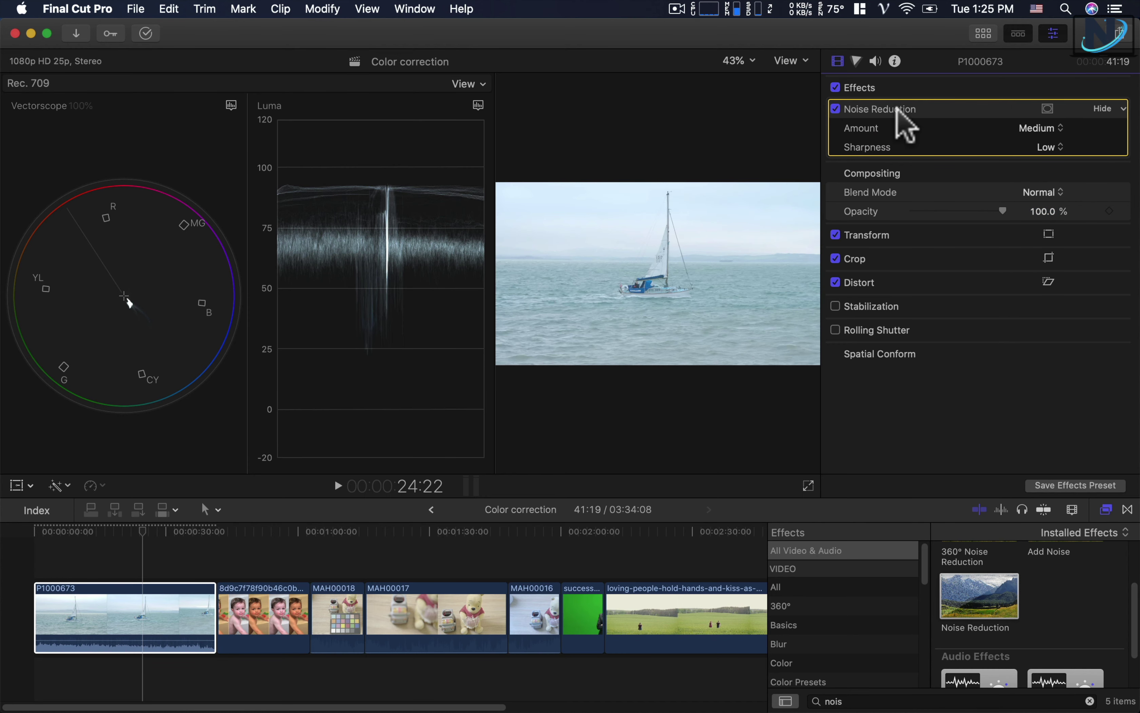
key("Delete")
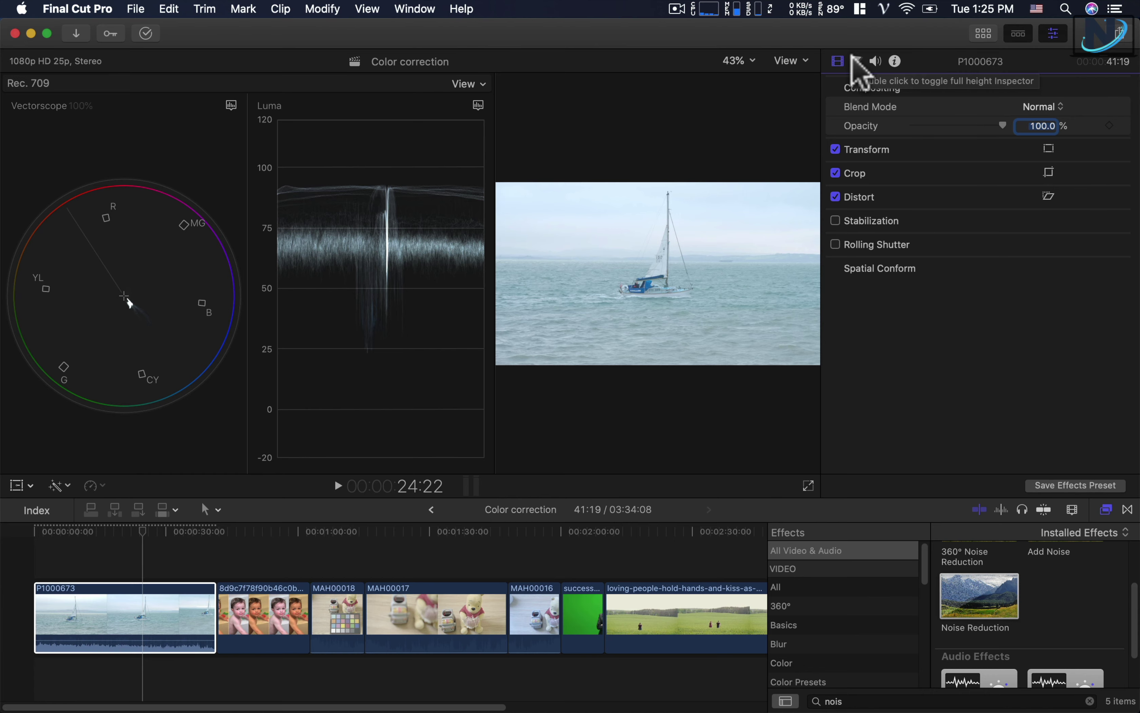
key("super+Tab")
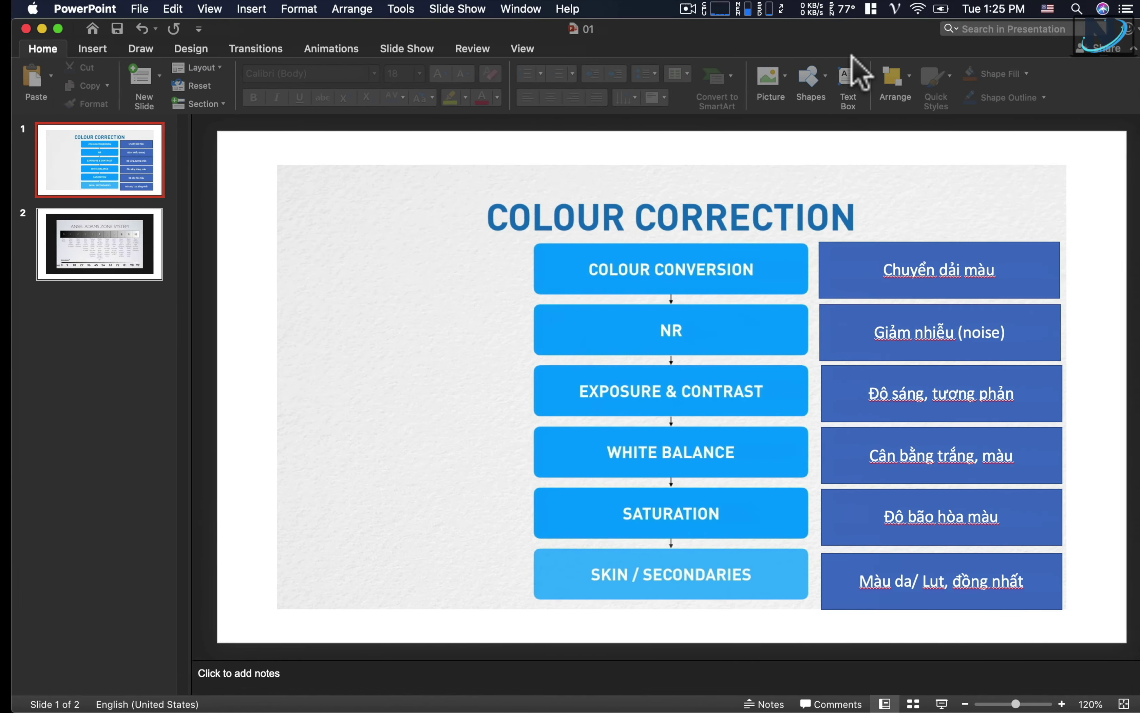
left_click(874, 395)
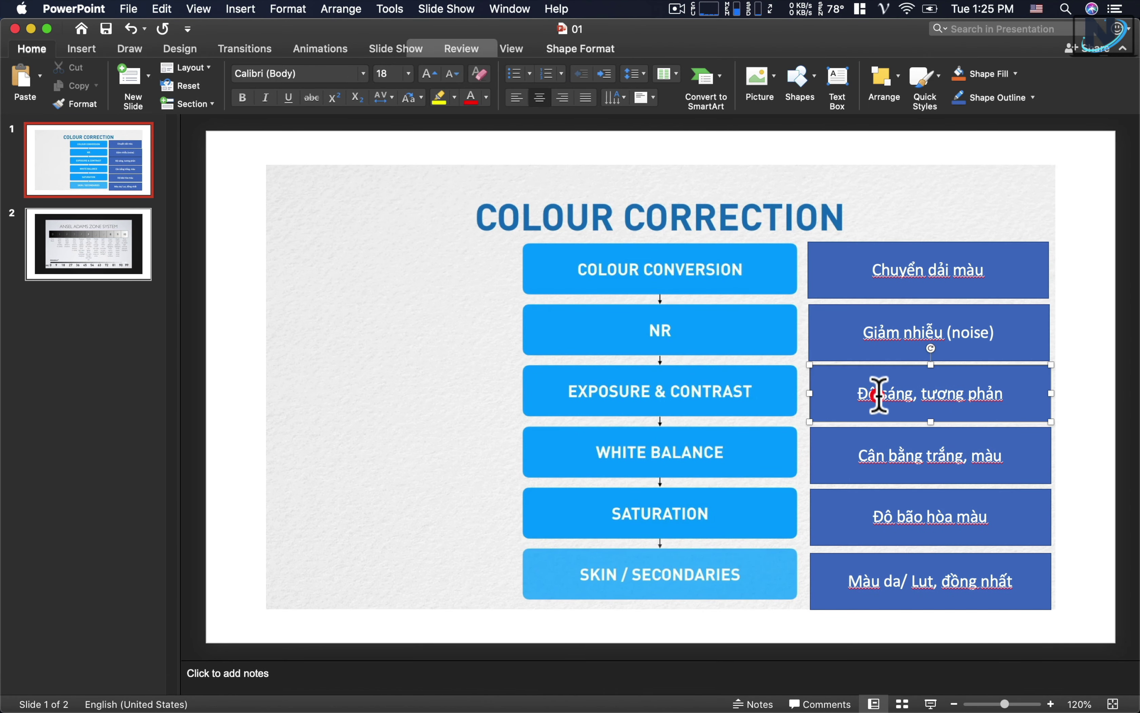
key("super+Tab")
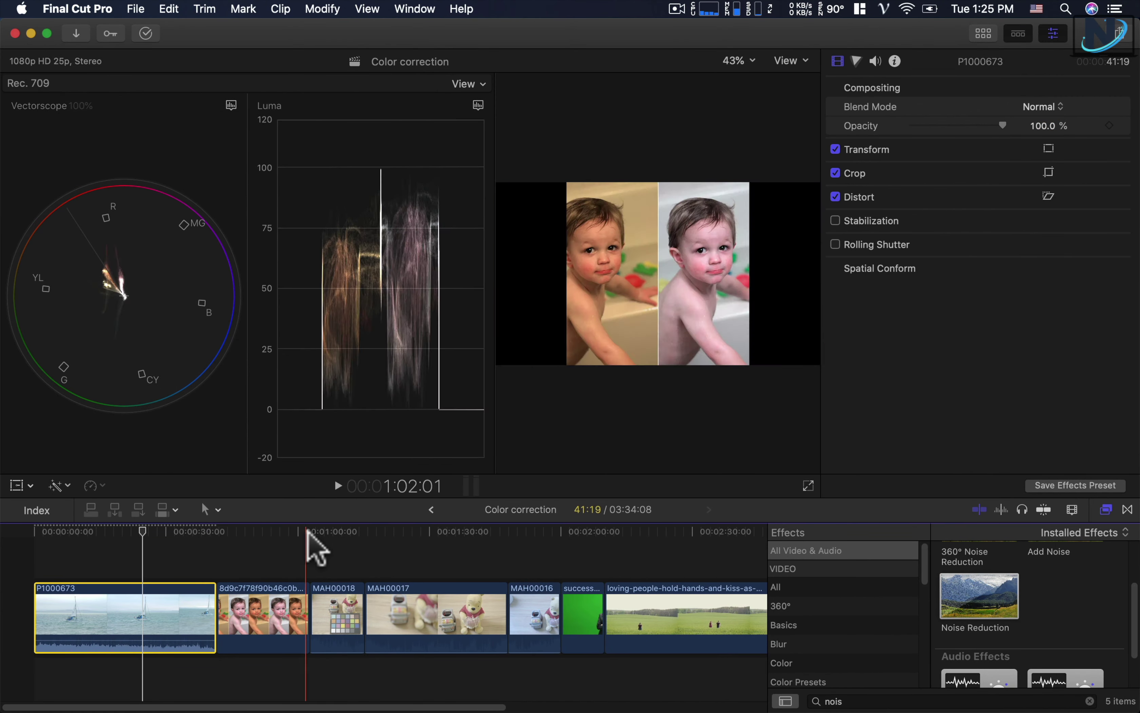
Step: Park the playhead at 44:04 in TAKE_OFF_SFO and open the Color inspector's corrections list
left_click(331, 531)
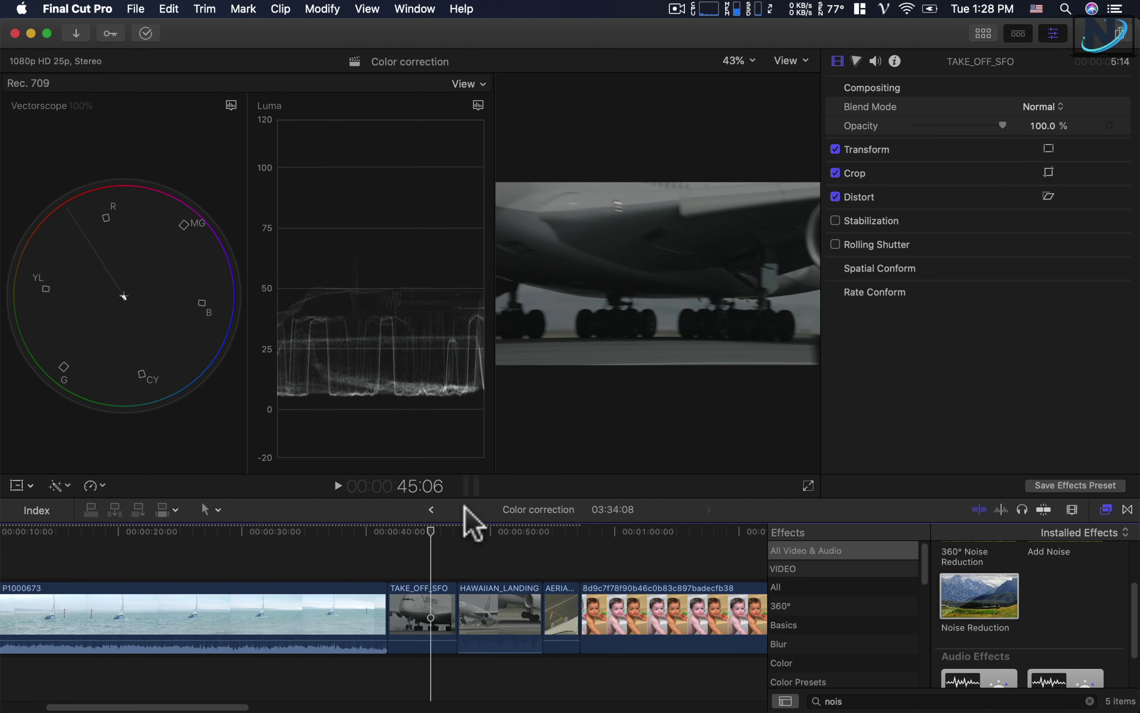
left_click(415, 533)
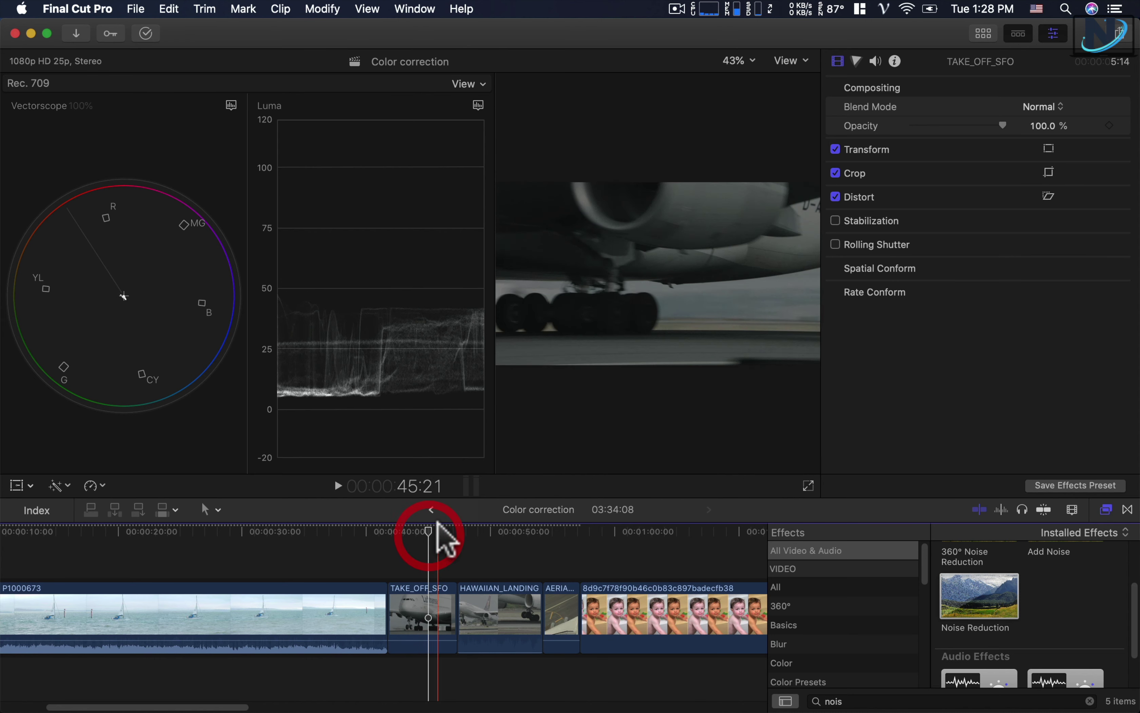
key("cmd+4")
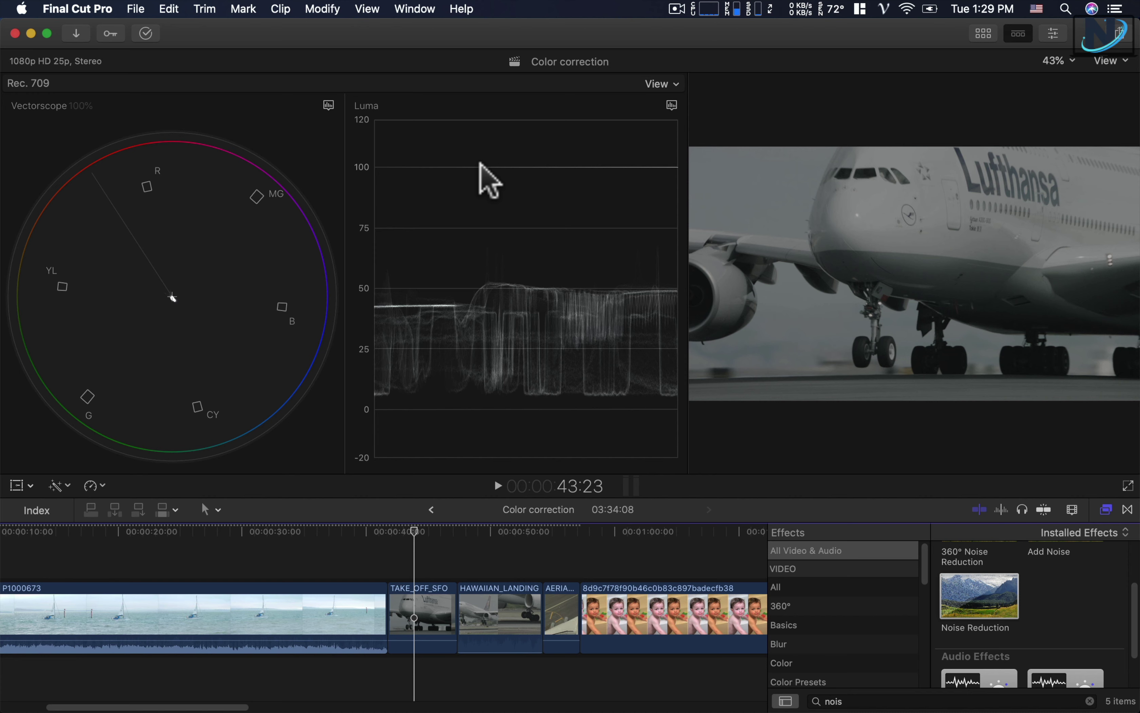
left_click(418, 528)
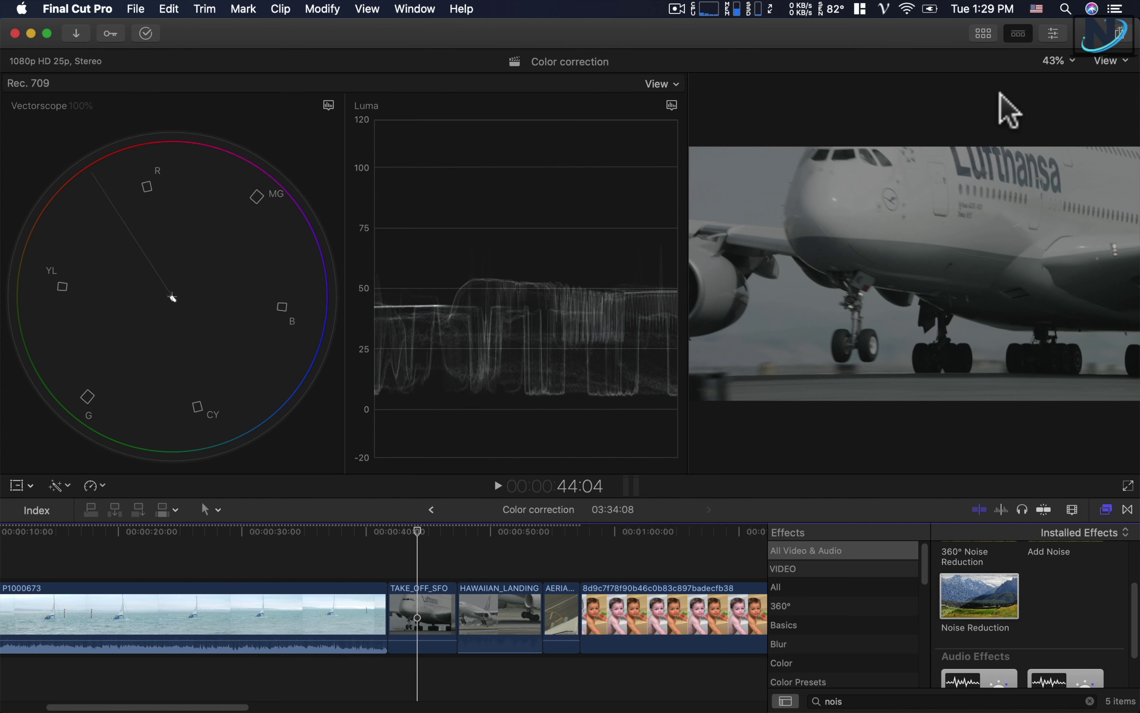
left_click(1054, 33)
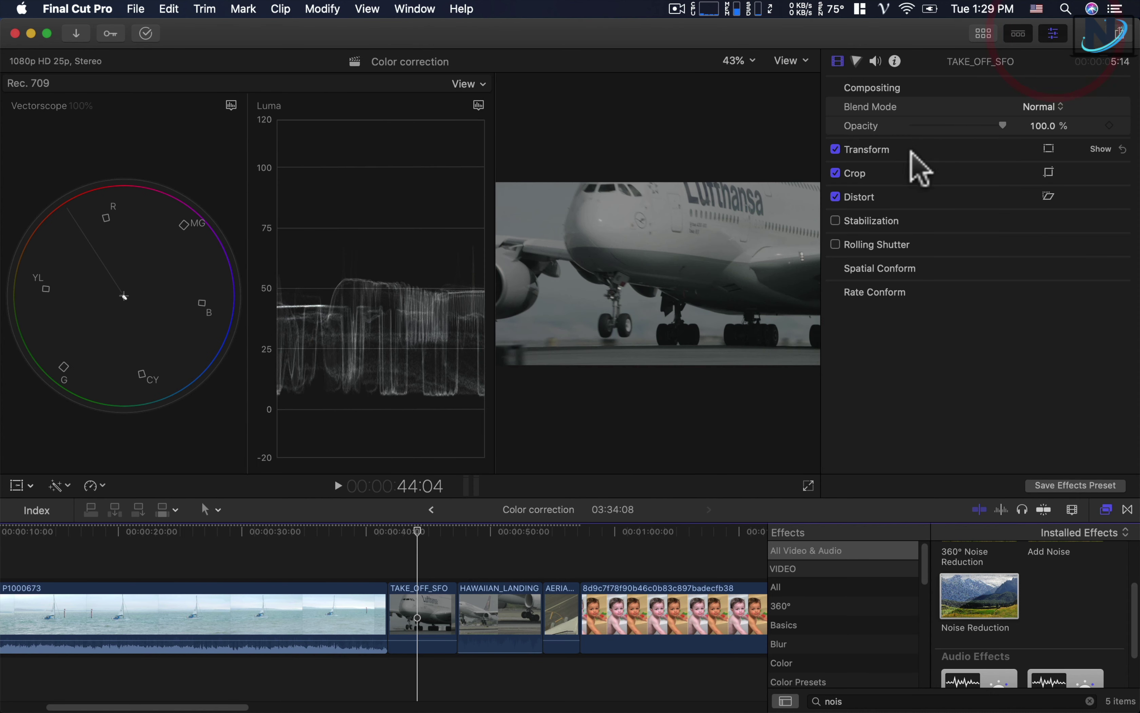
left_click(856, 61)
left_click(893, 85)
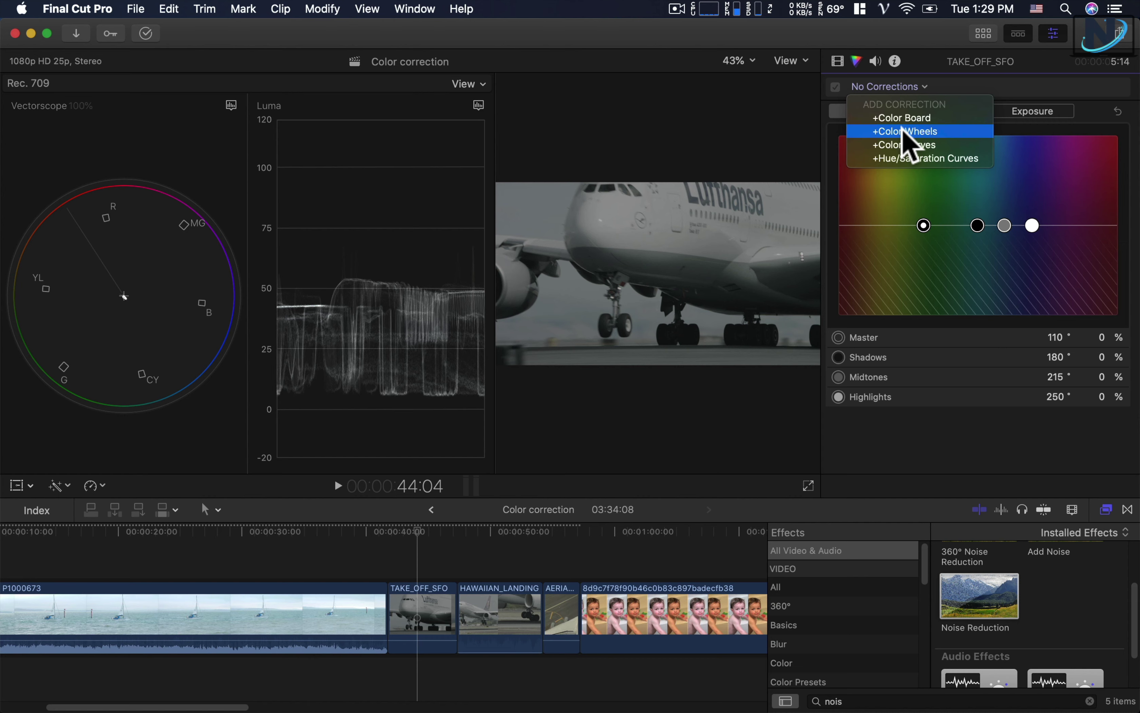
Step: Add Color Wheels, raise Master and Highlights brightness, lower Shadows, and slightly lower Midtones
left_click(903, 131)
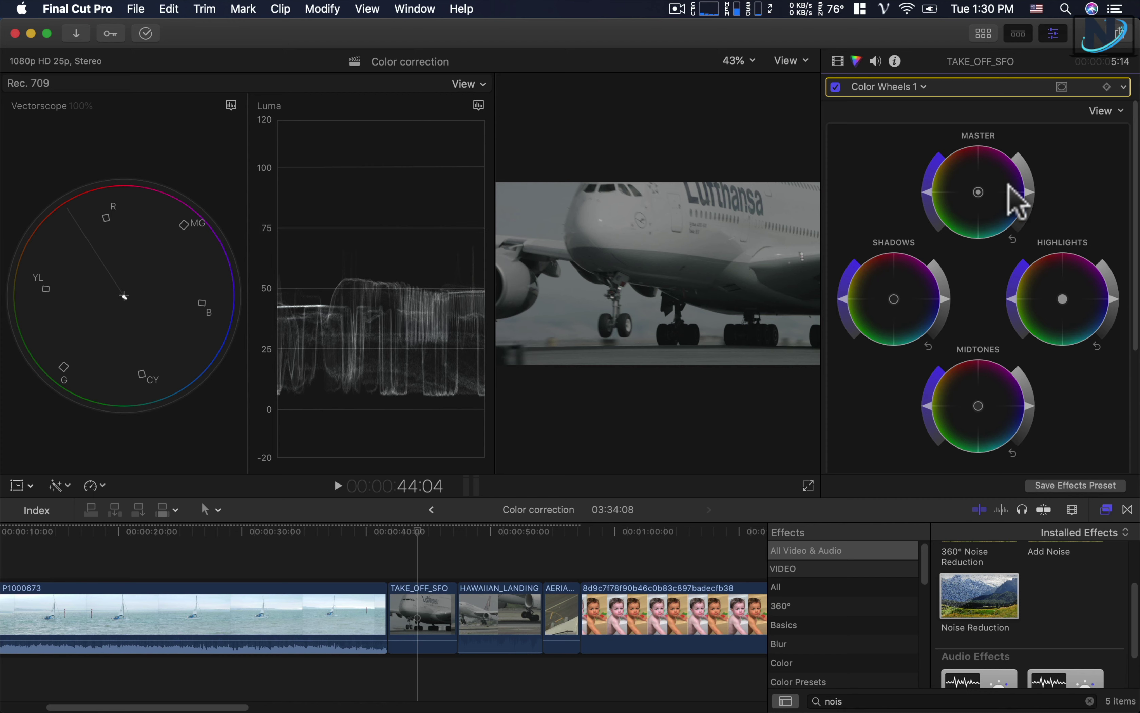
left_click_drag(1029, 189, 1028, 170)
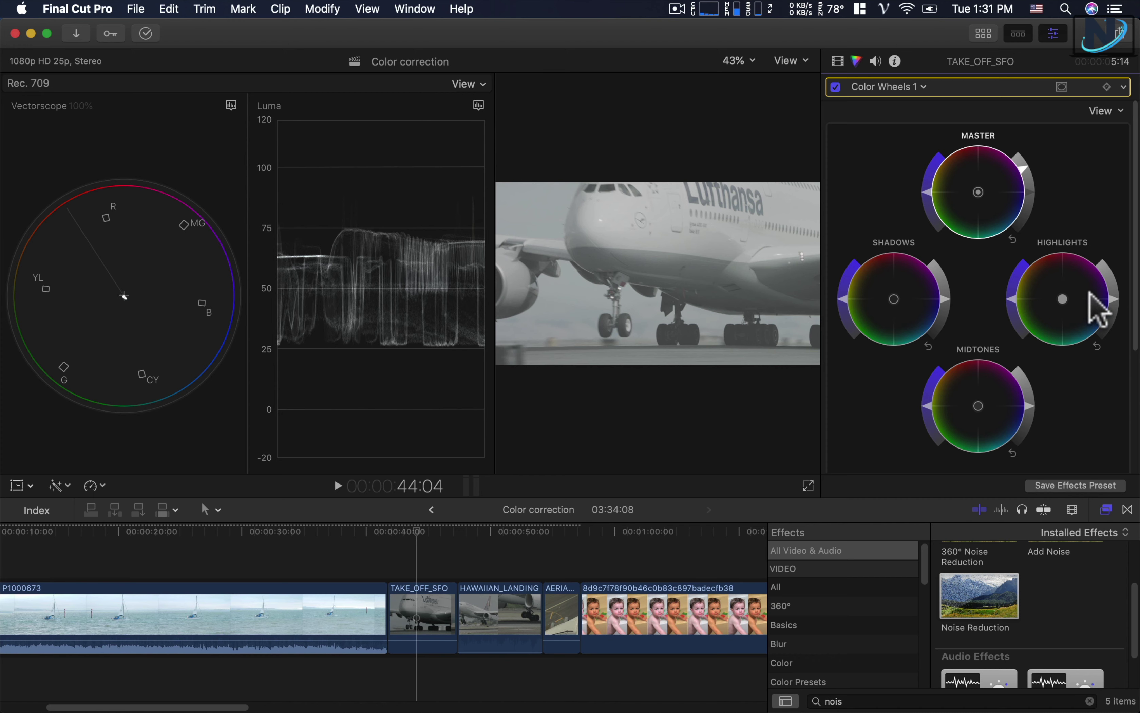
left_click_drag(1113, 297, 1108, 264)
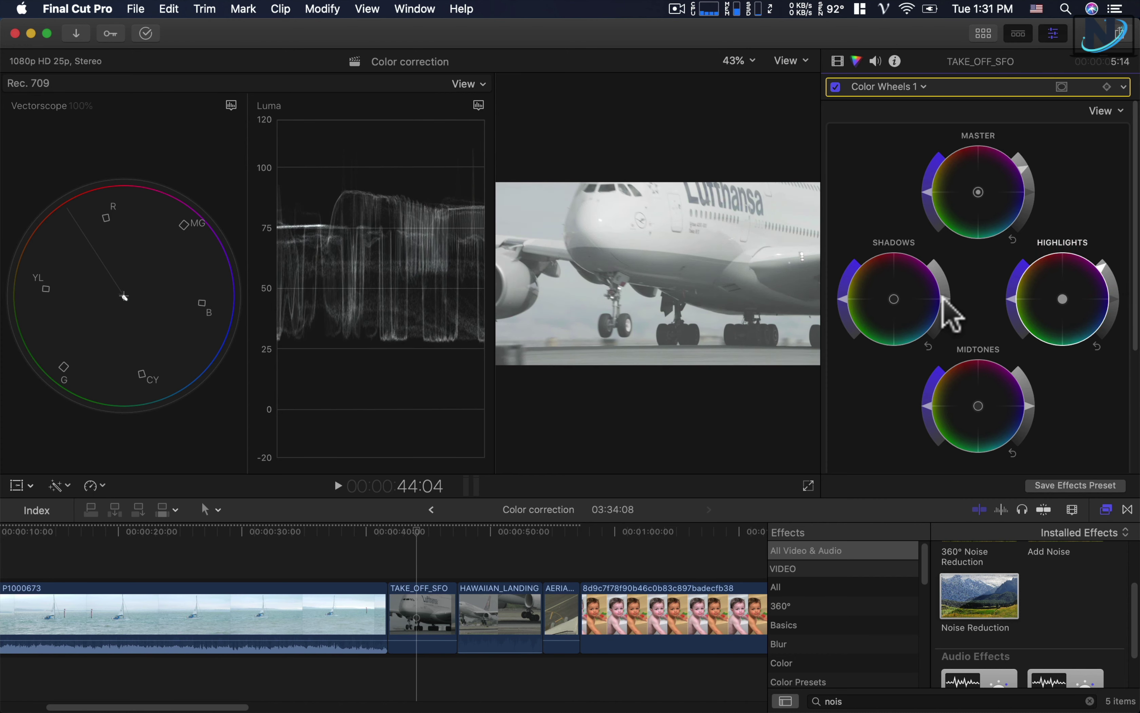
left_click_drag(943, 297, 942, 326)
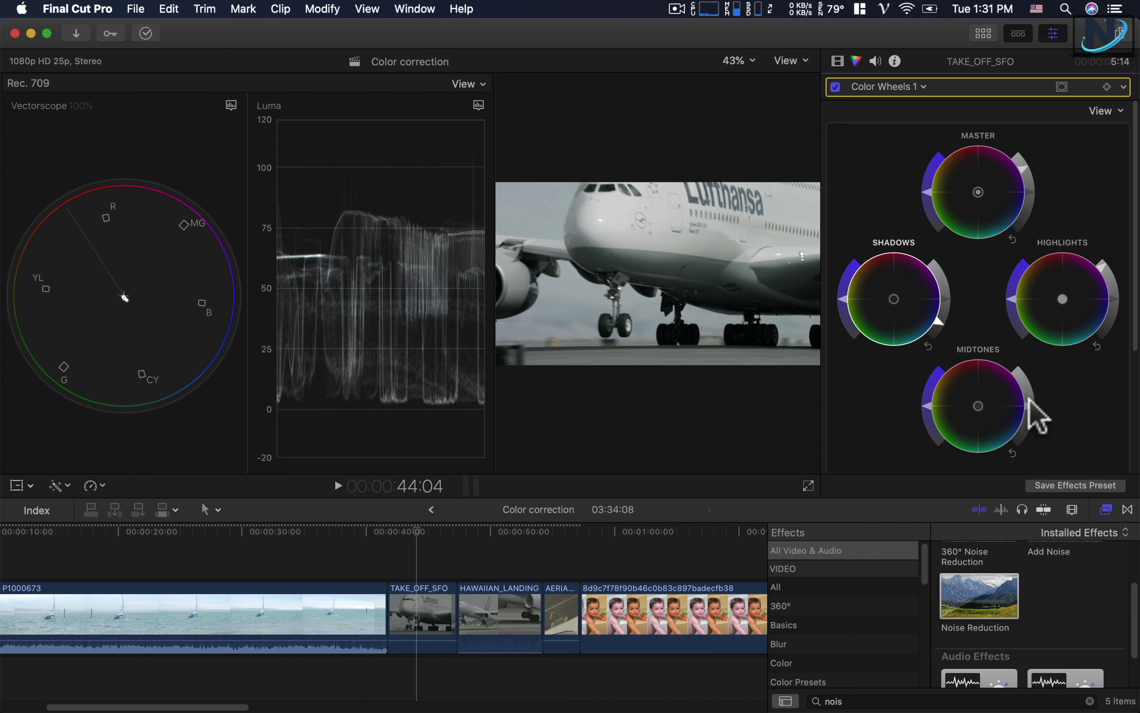
left_click_drag(1029, 406, 1029, 413)
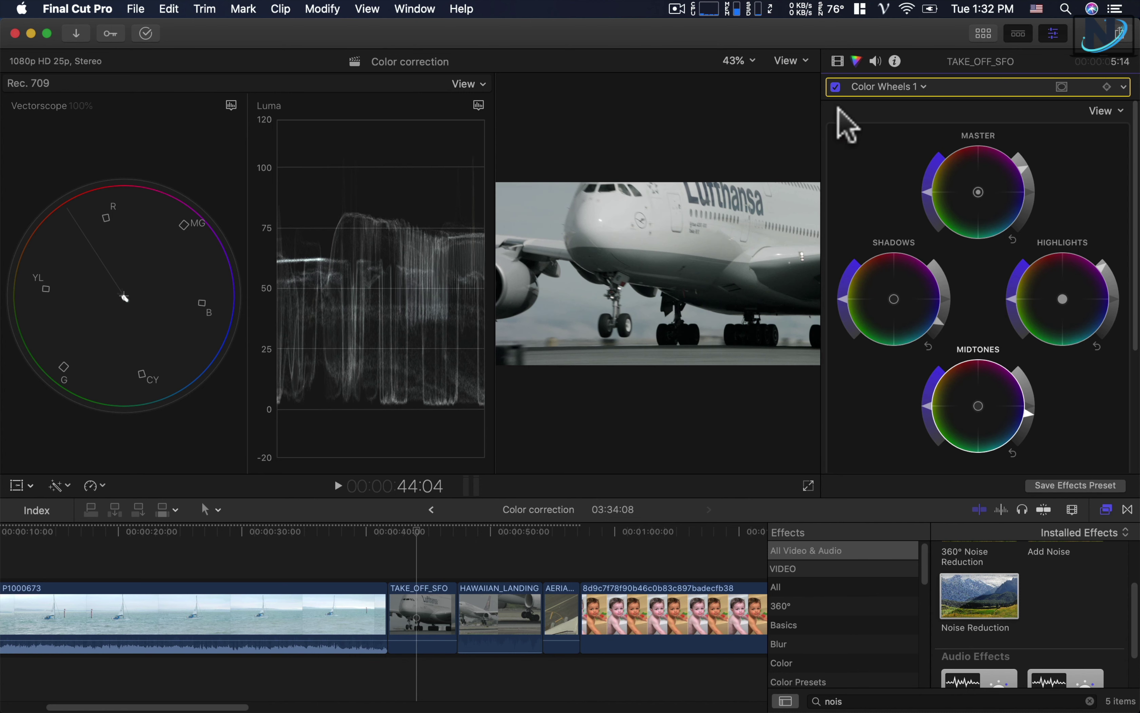
left_click(836, 86)
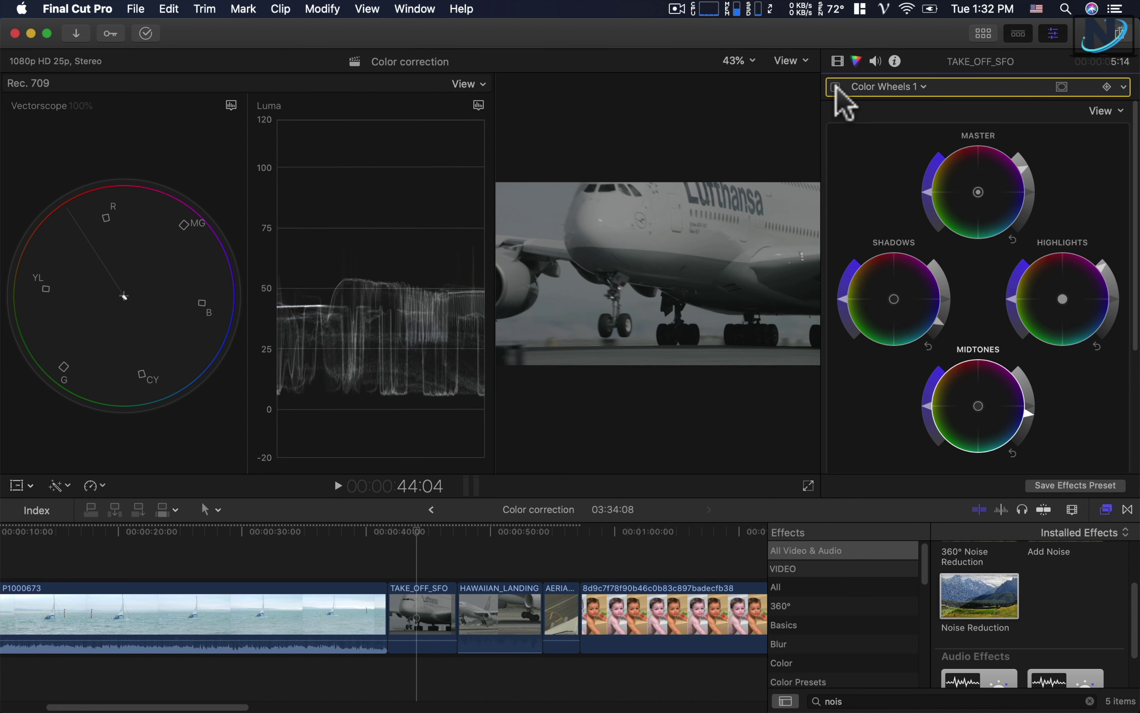
left_click(836, 87)
left_click(836, 87)
left_click(836, 87)
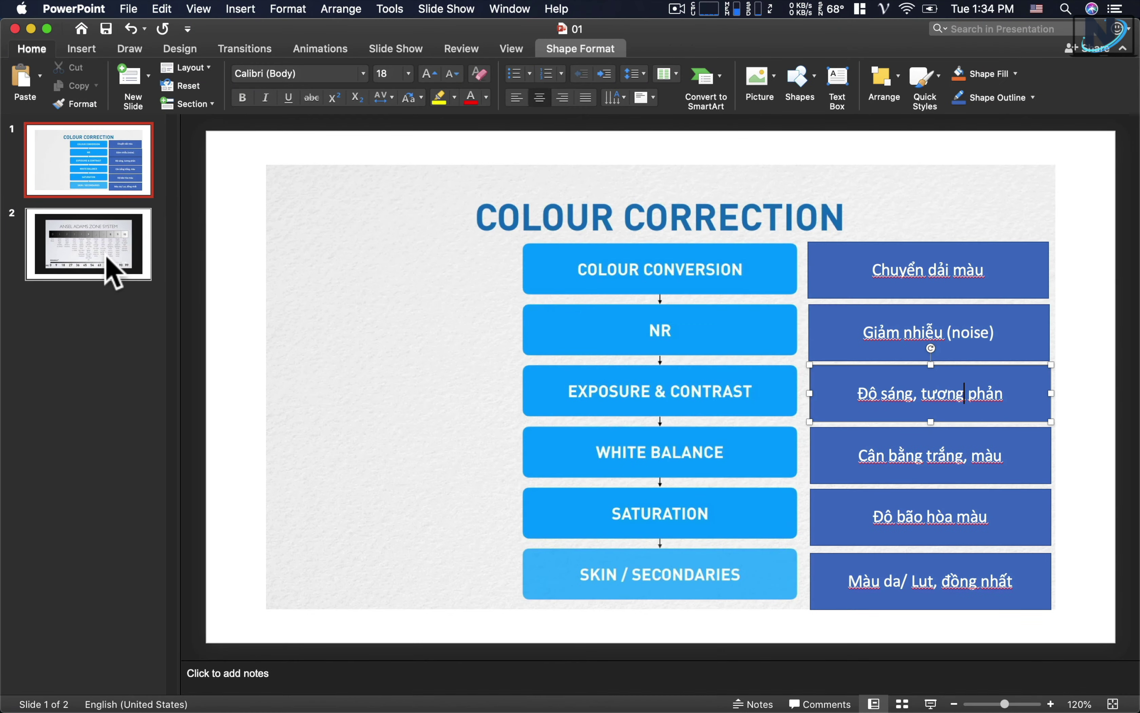
Step: After the zone system slide, lower the Highlights brightness and adjust the Shadows wheel
left_click(109, 262)
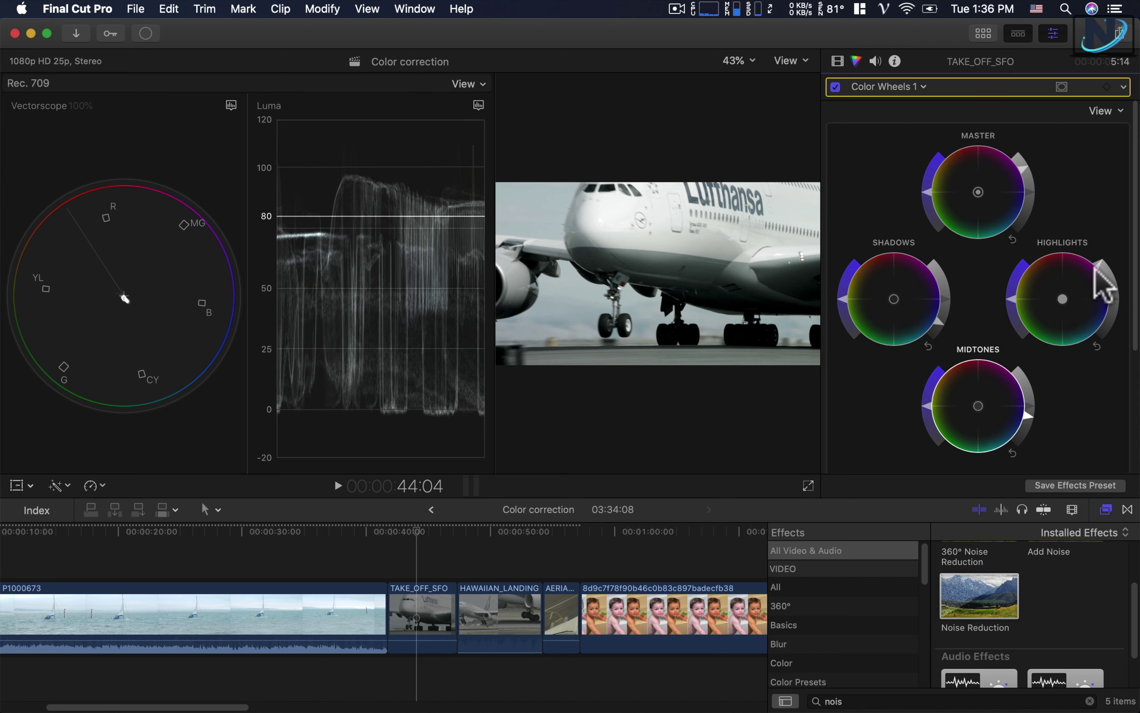
left_click_drag(1108, 278, 1107, 269)
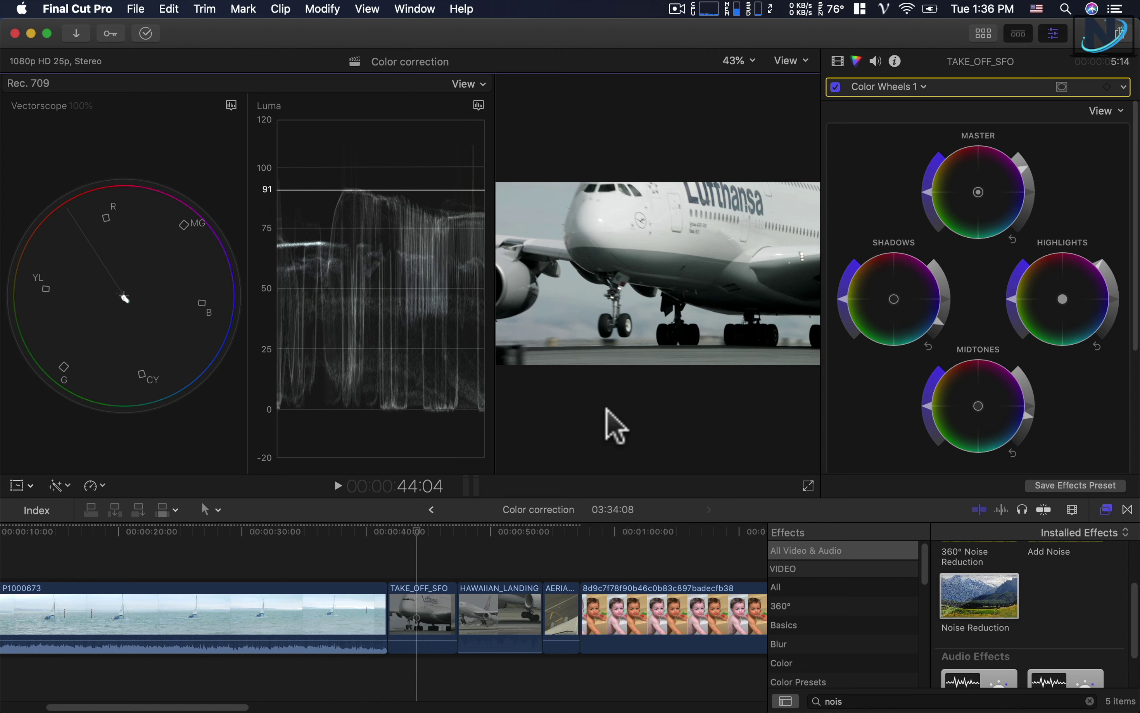
left_click(939, 321)
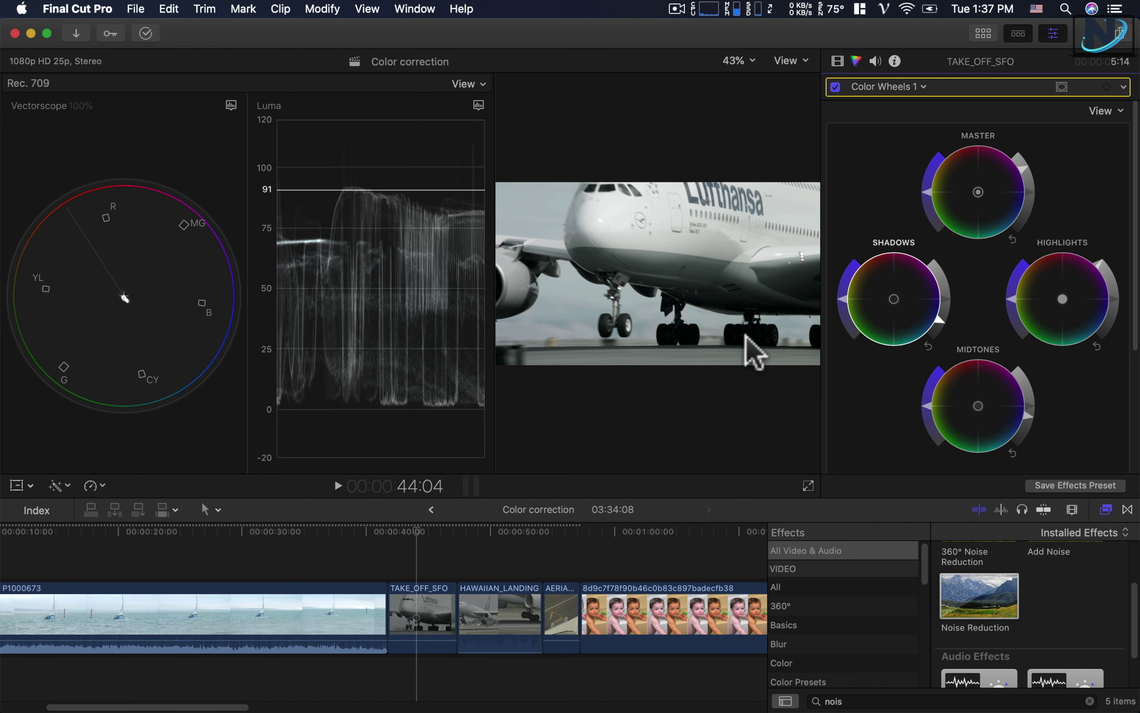
Step: Toggle Color Wheels 1 on and off to compare, leaving it switched off
left_click(836, 87)
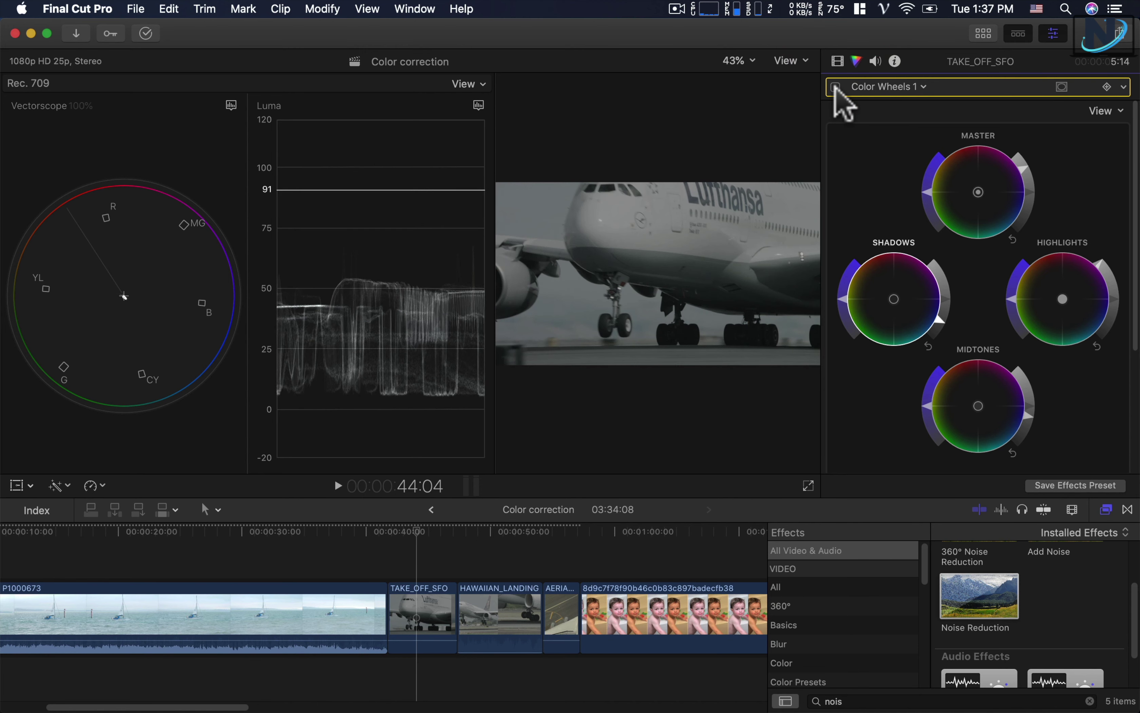
left_click(836, 87)
left_click(836, 87)
left_click(836, 87)
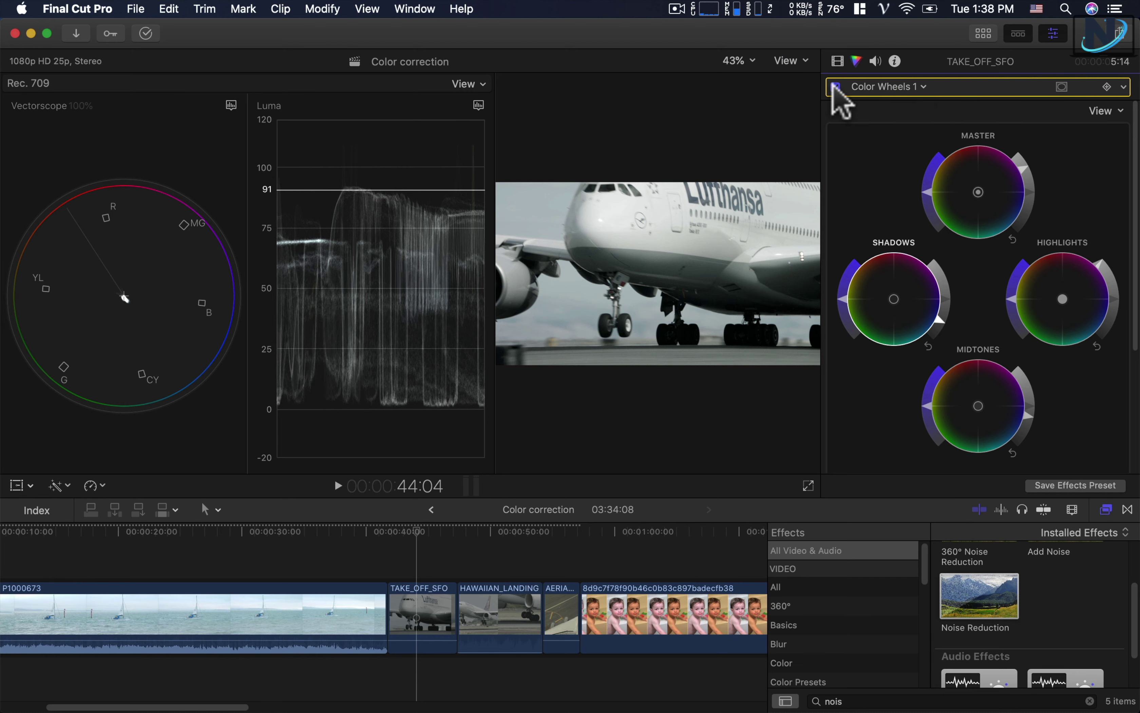
left_click(835, 87)
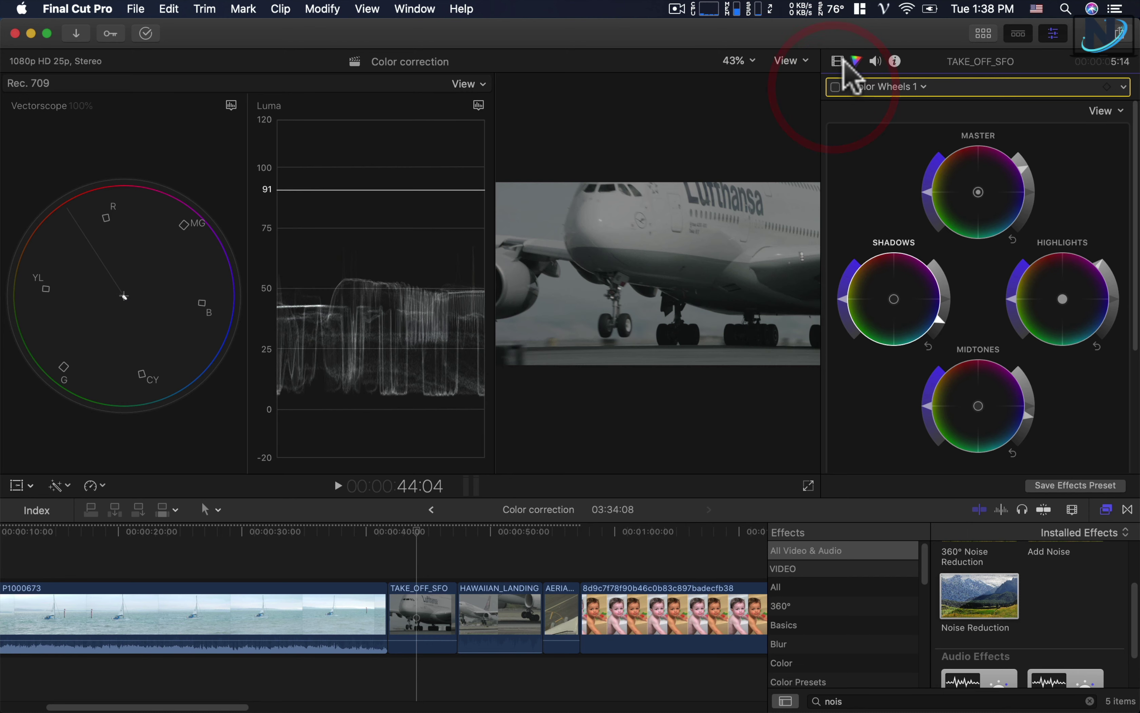
Step: Add Color Curves, pull in the luma white and black points, and compare before/after
left_click(877, 87)
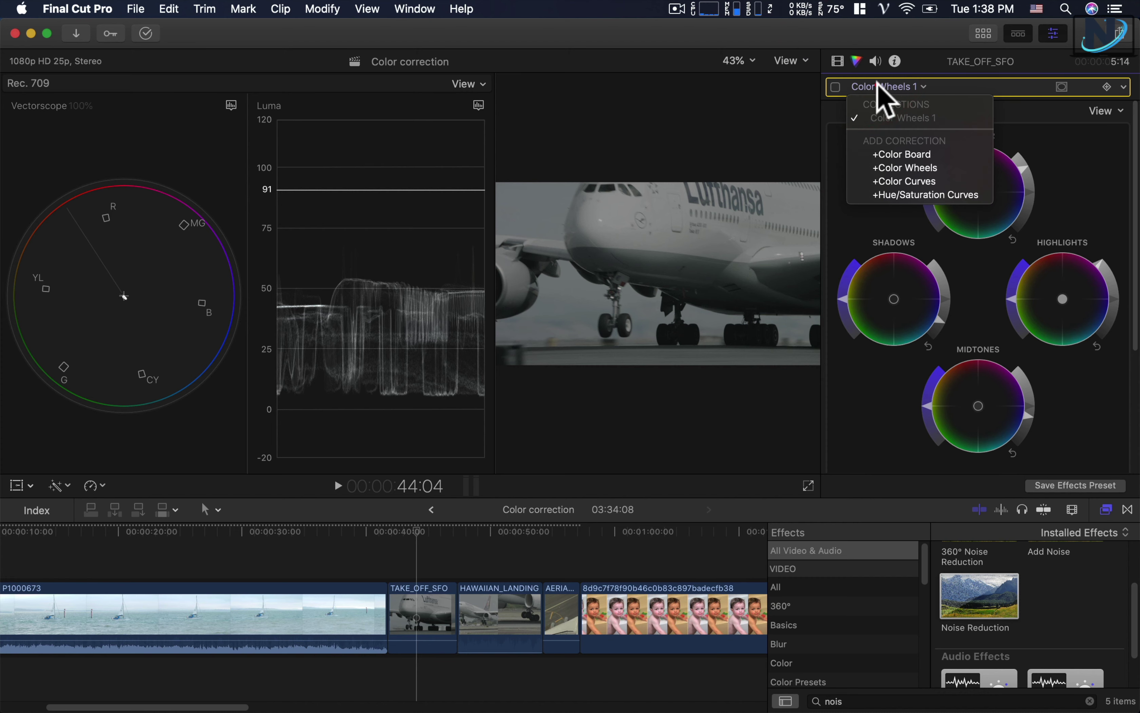
left_click(880, 182)
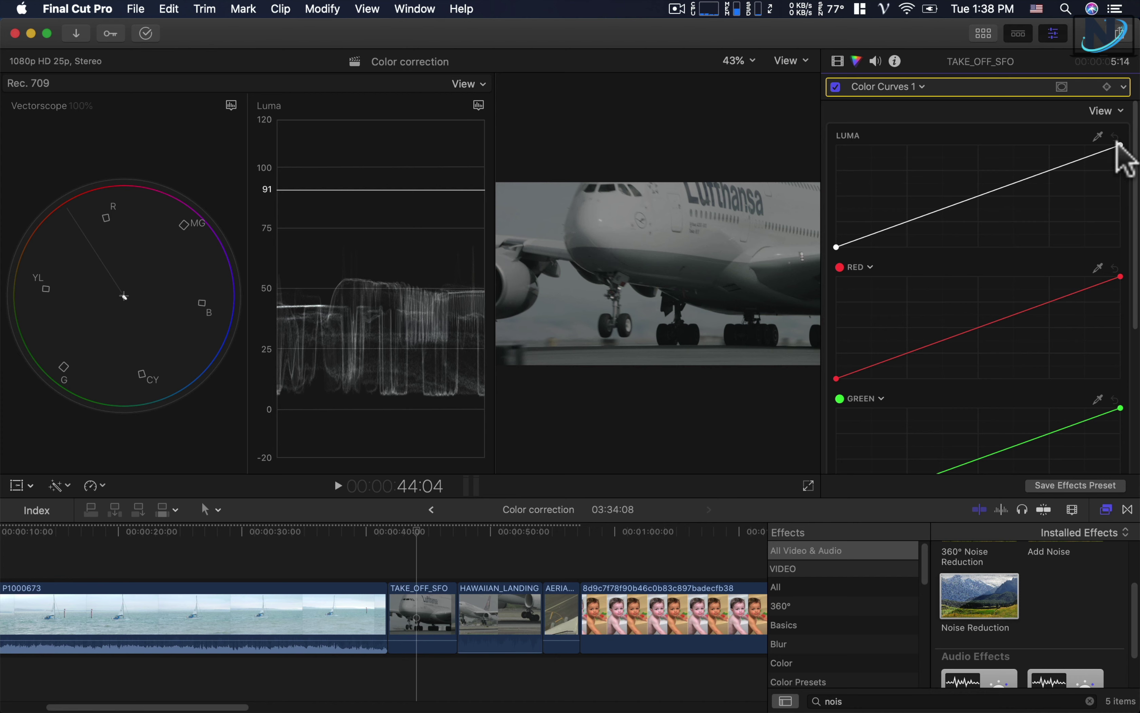
left_click_drag(1119, 142, 1004, 146)
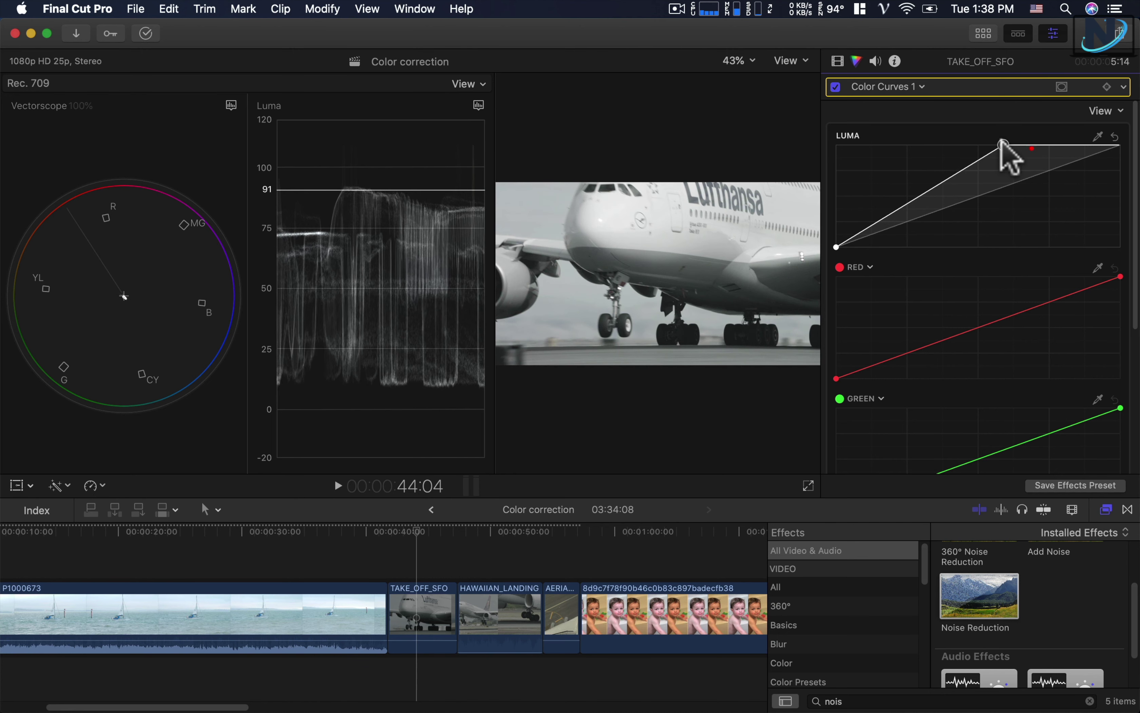
left_click(837, 246)
left_click_drag(836, 247, 848, 247)
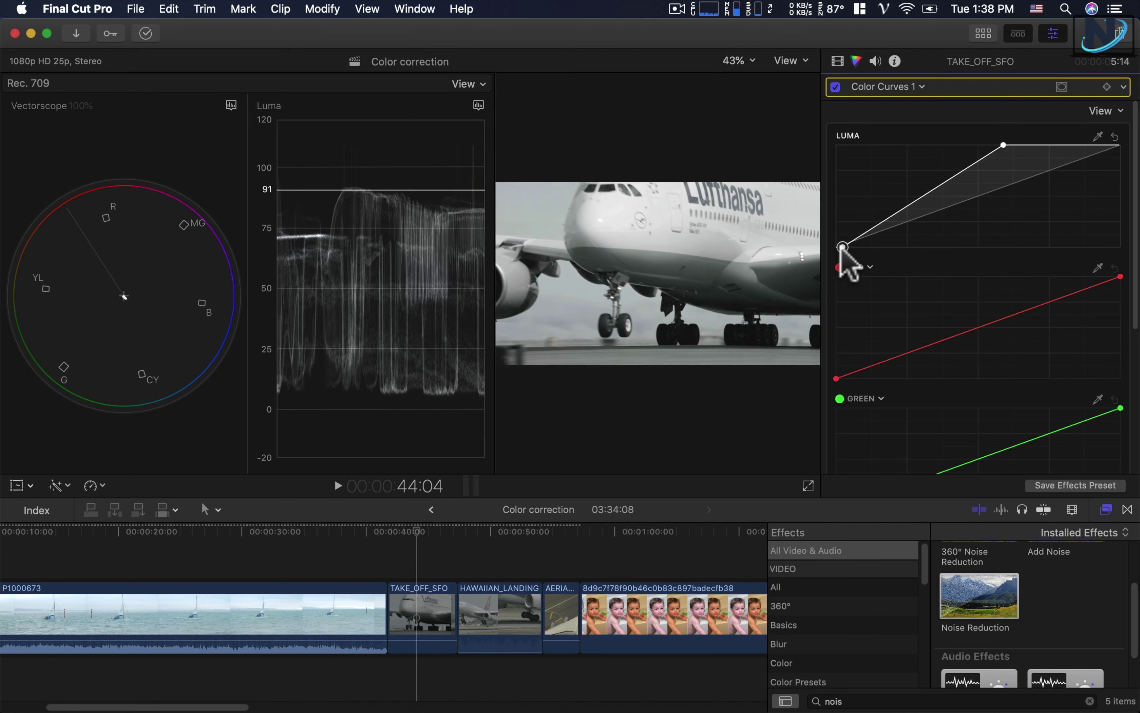
left_click(849, 247)
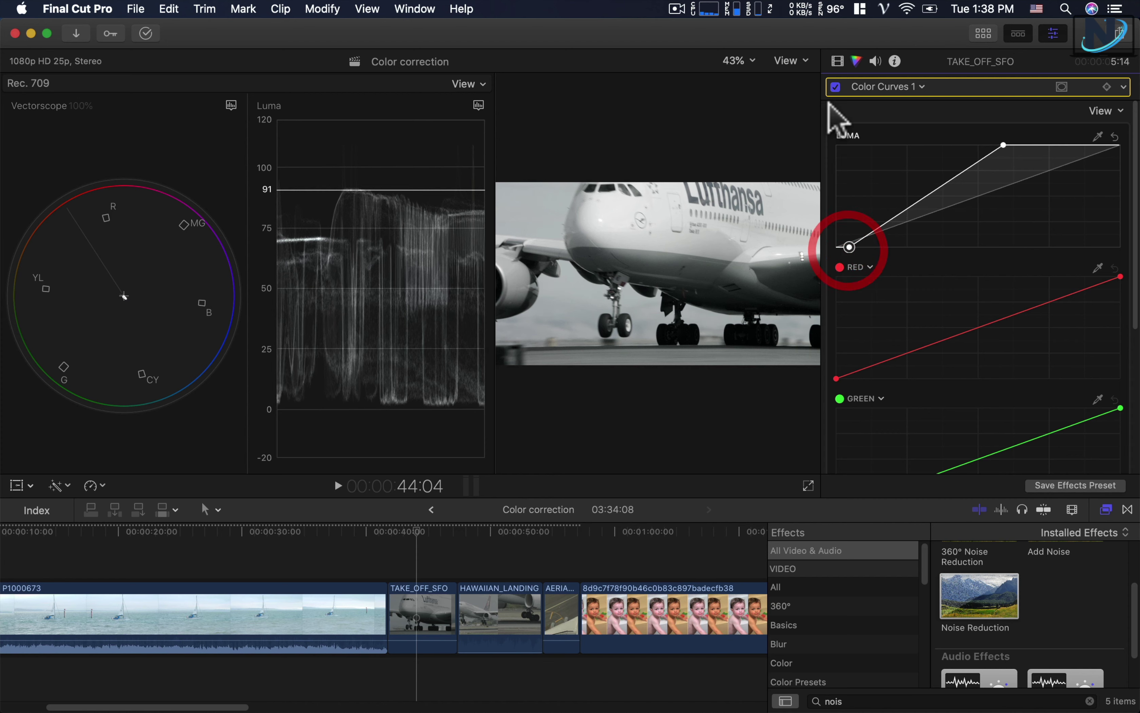
left_click(835, 87)
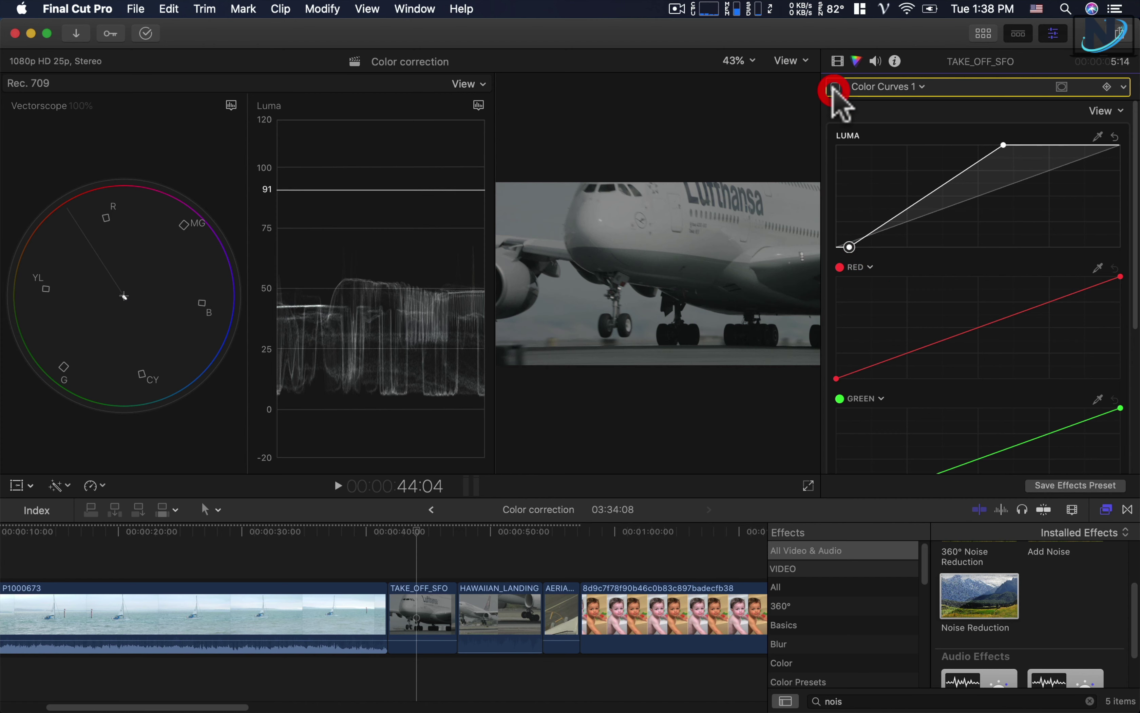
left_click(836, 86)
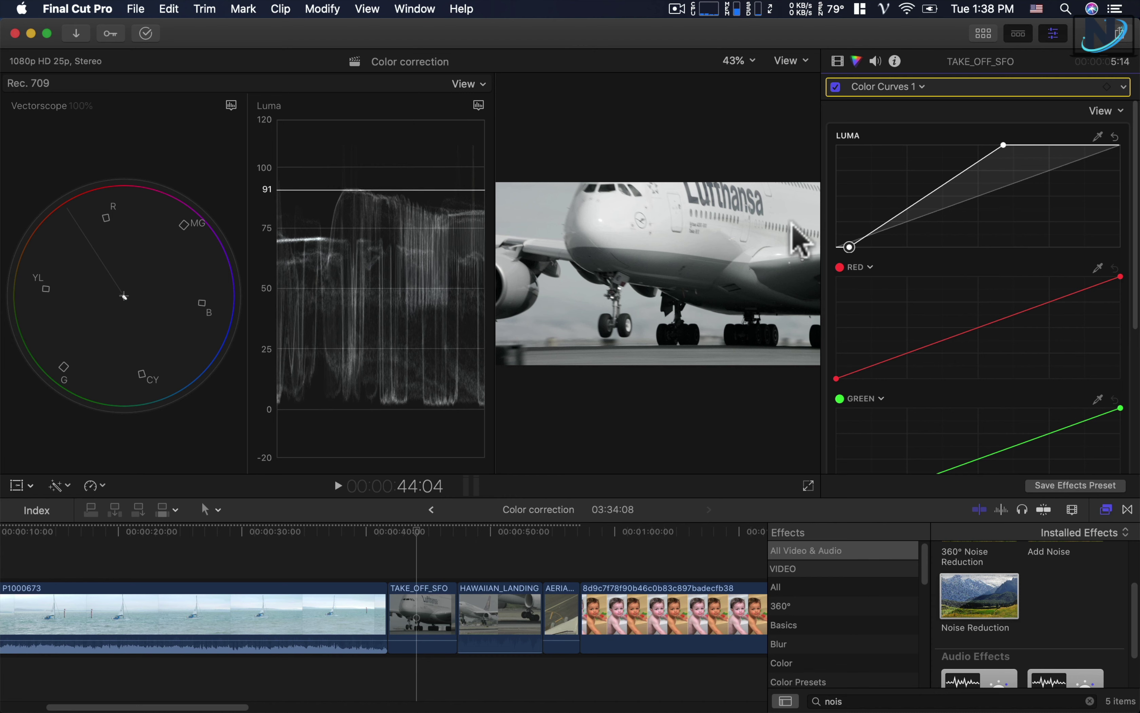
Step: Add upper and lower luma control points to form an S-curve brightening highlights, deepening shadows
left_click(932, 194)
mouse_move(932, 195)
left_mouse_down()
mouse_move(941, 201)
mouse_move(923, 188)
mouse_move(936, 199)
left_mouse_up()
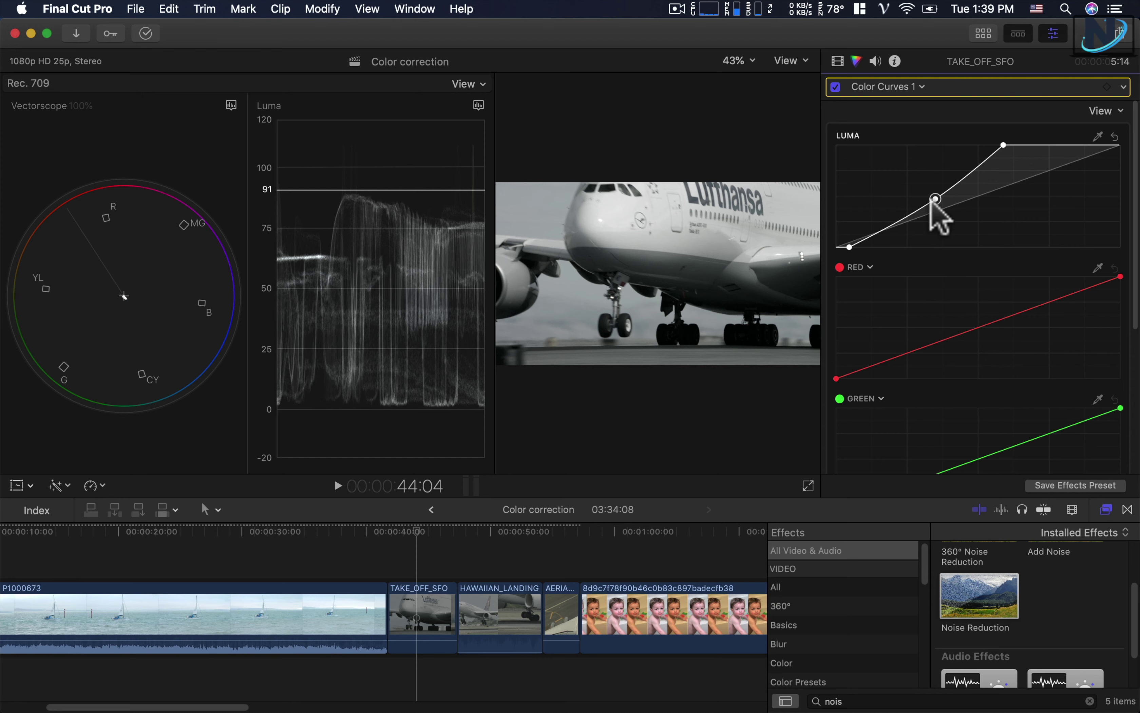
left_click_drag(936, 197, 962, 175)
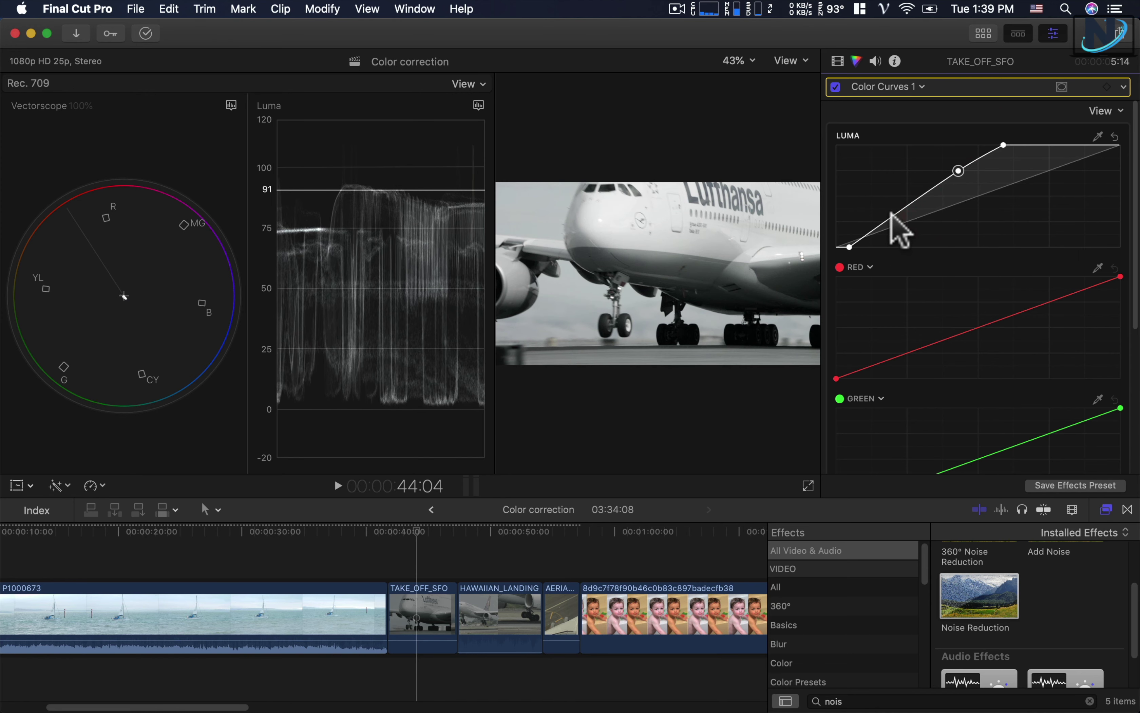
left_click(897, 224)
left_click_drag(959, 170, 954, 177)
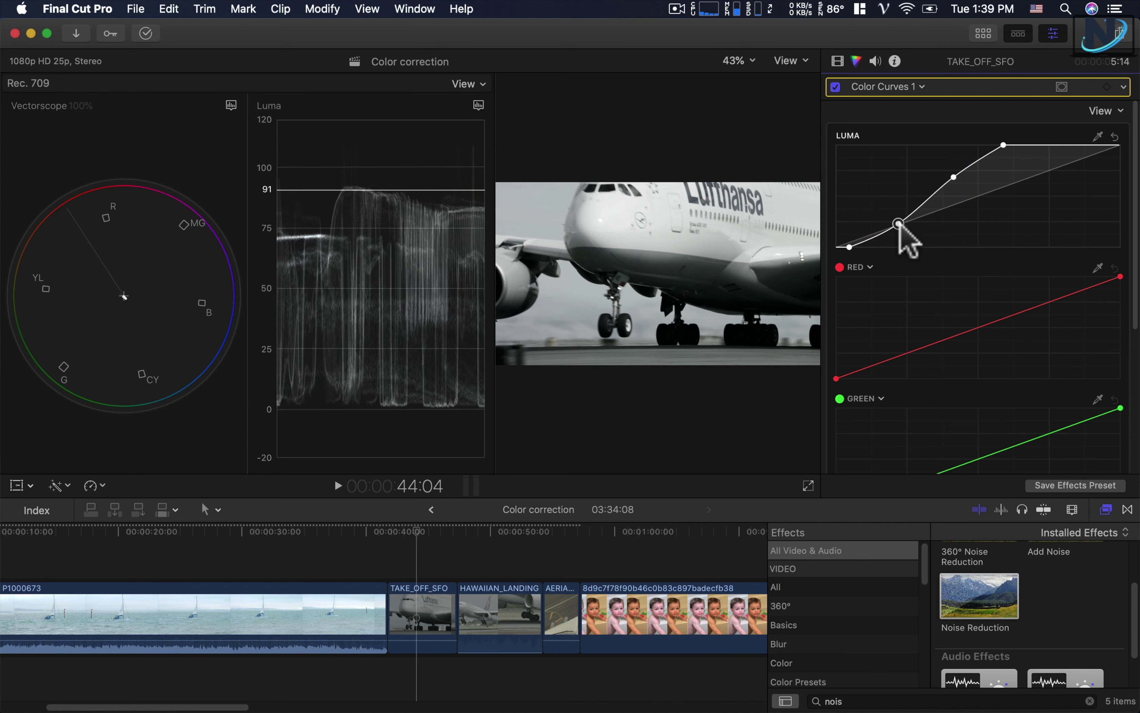
left_click(901, 224)
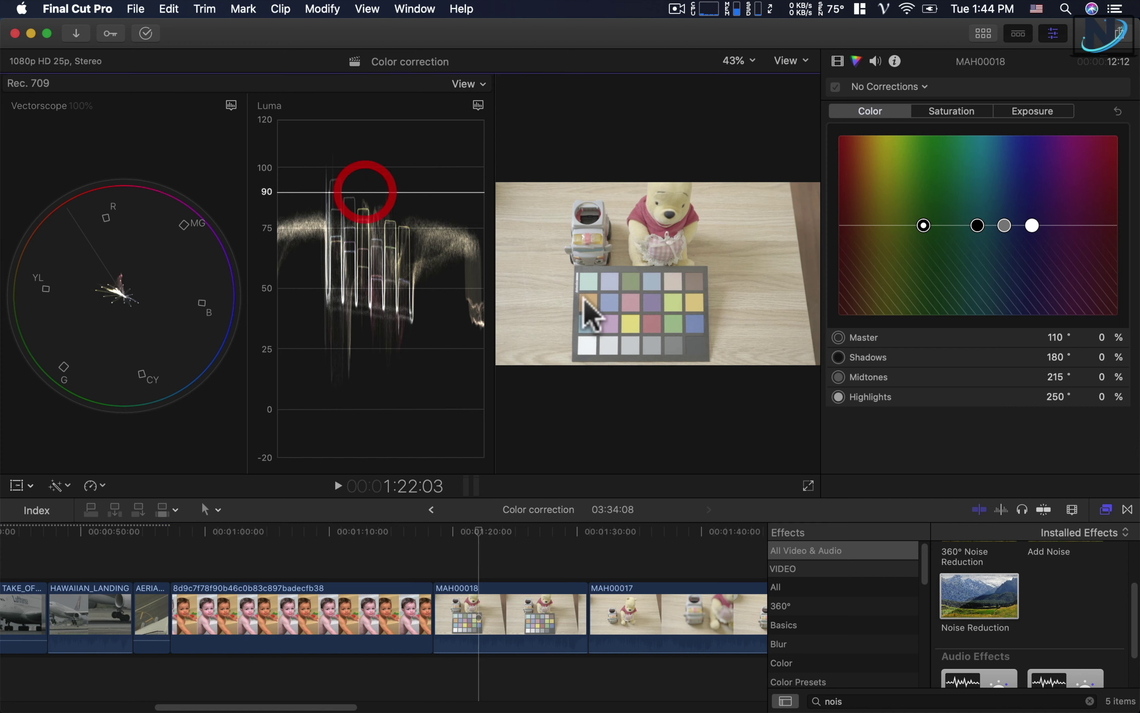
Step: Raise the Luma waveform's horizontal guide line from 90 to 95
left_click_drag(355, 392, 387, 187)
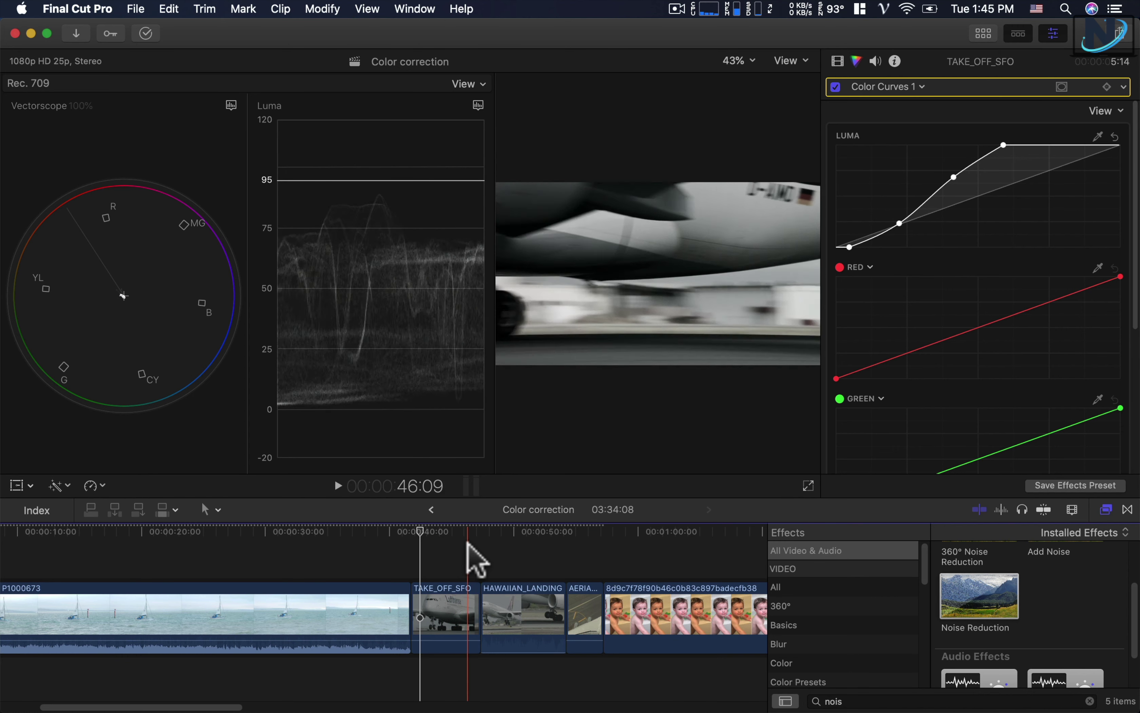
Step: Put the playhead back on the take-off frame at 44:08, then bring up the PowerPoint Zone System slide
left_click(442, 556)
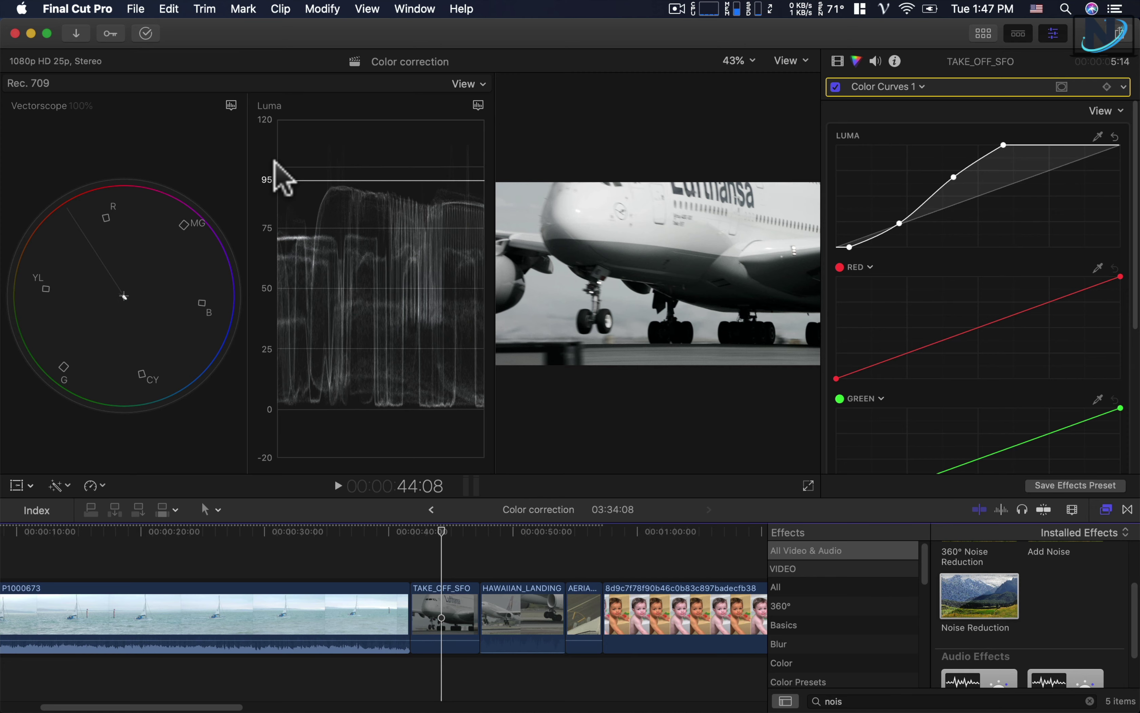
key("ctrl+Right")
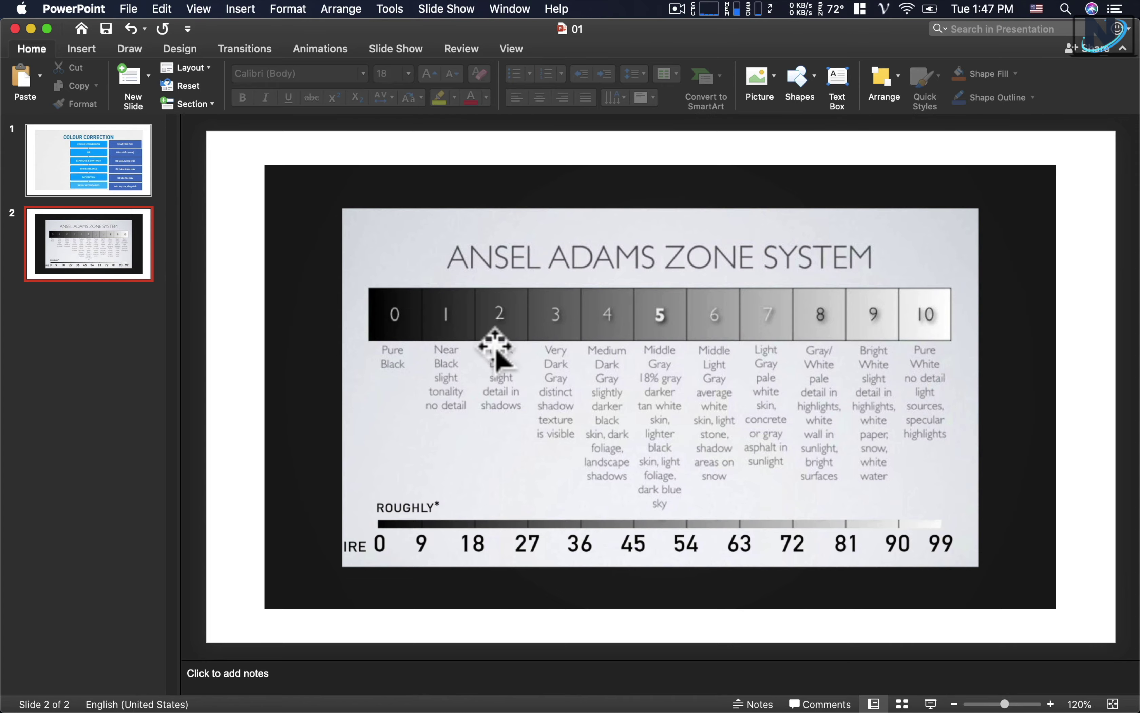
Step: Switch from the PowerPoint slide back to full-screen Final Cut Pro at the AERIAL_SFO clip
key("ctrl+Left")
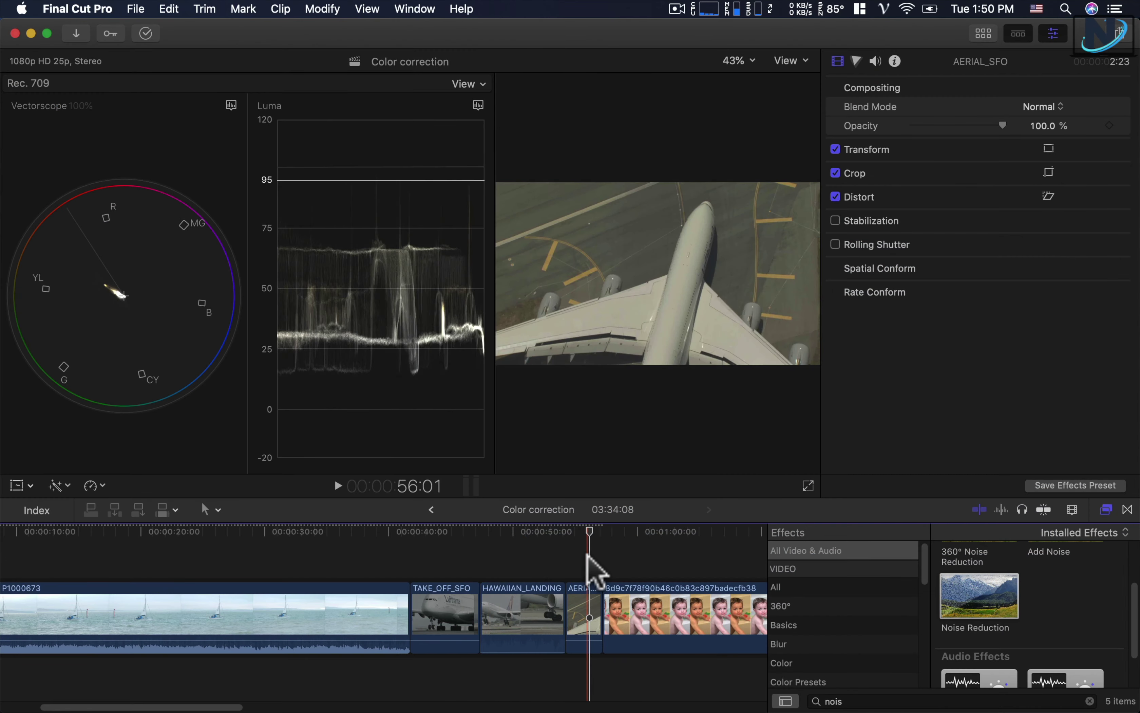
Step: Scrub through the AERIAL_SFO clip and park the playhead at 55:13
left_click(586, 568)
scroll(586, 568, "up", 5)
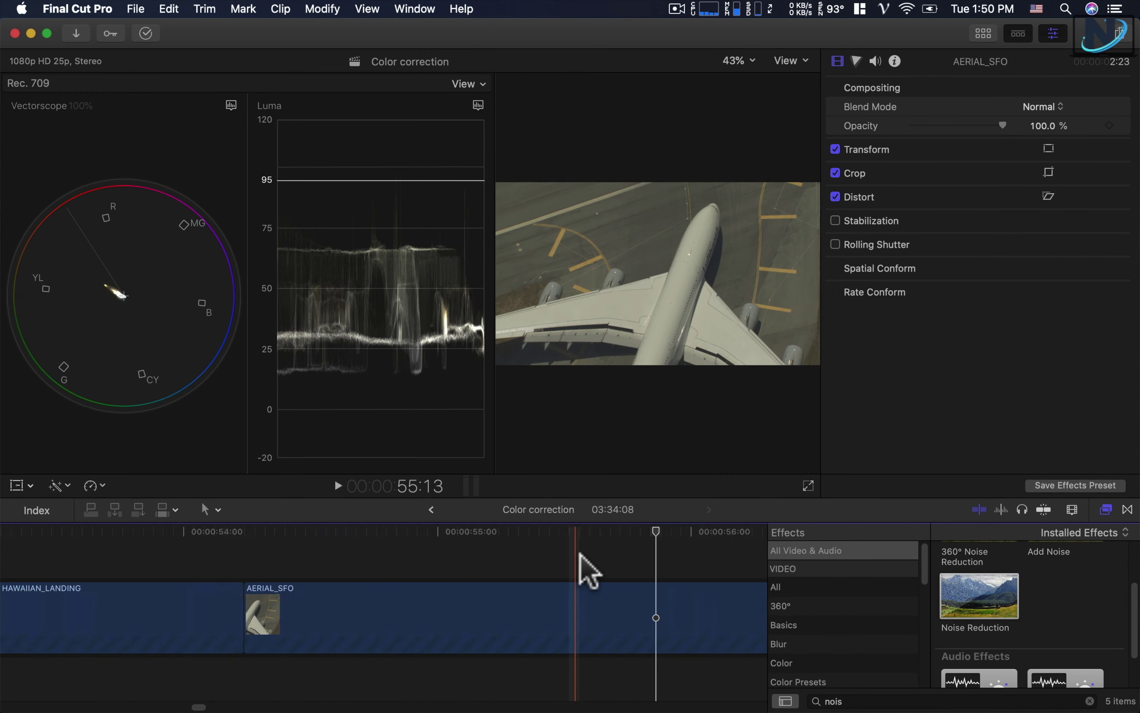
left_click(496, 556)
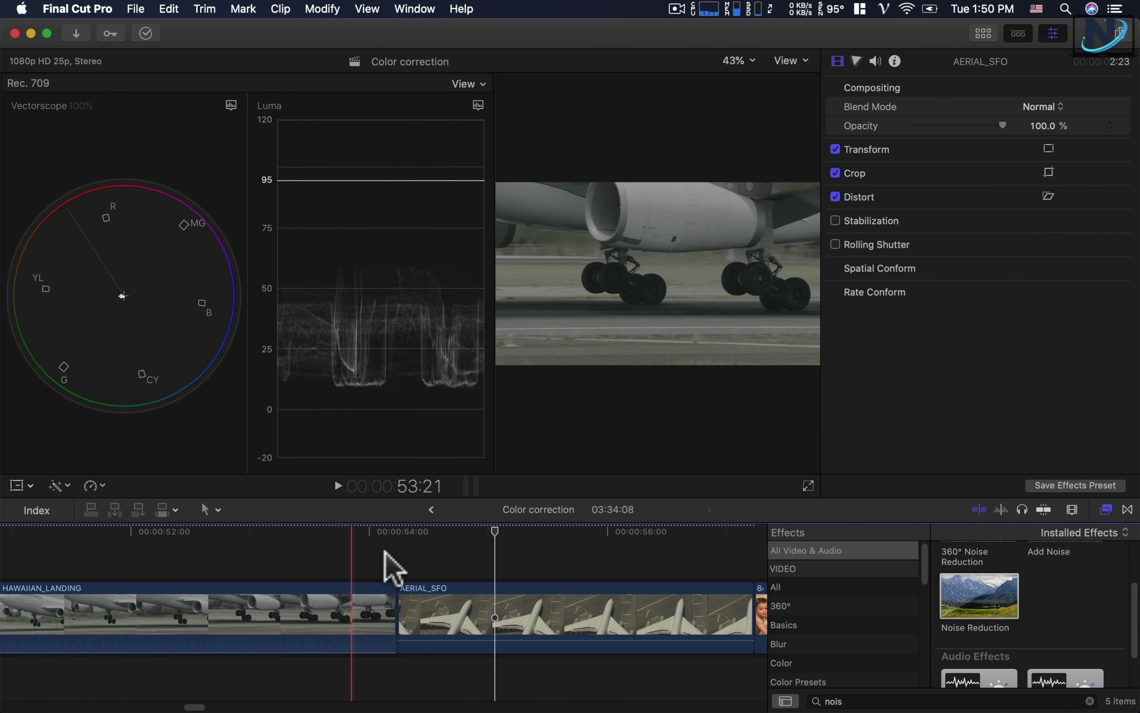
left_click(553, 540)
scroll(556, 561, "down", 4)
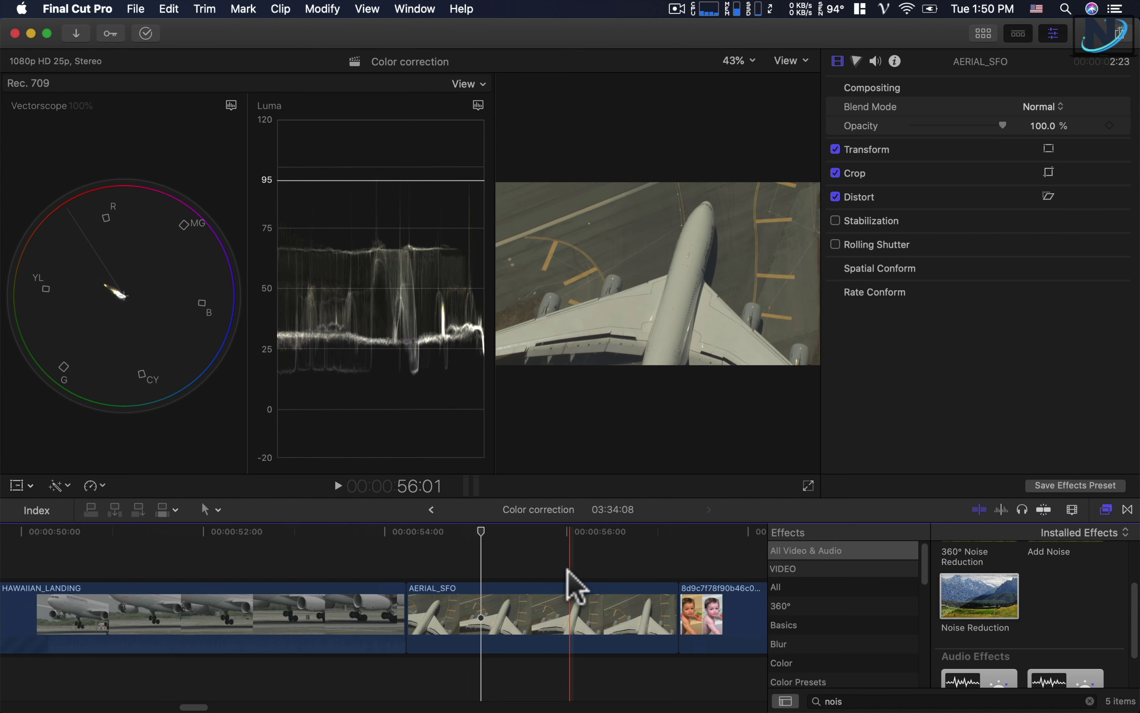
left_click(538, 570)
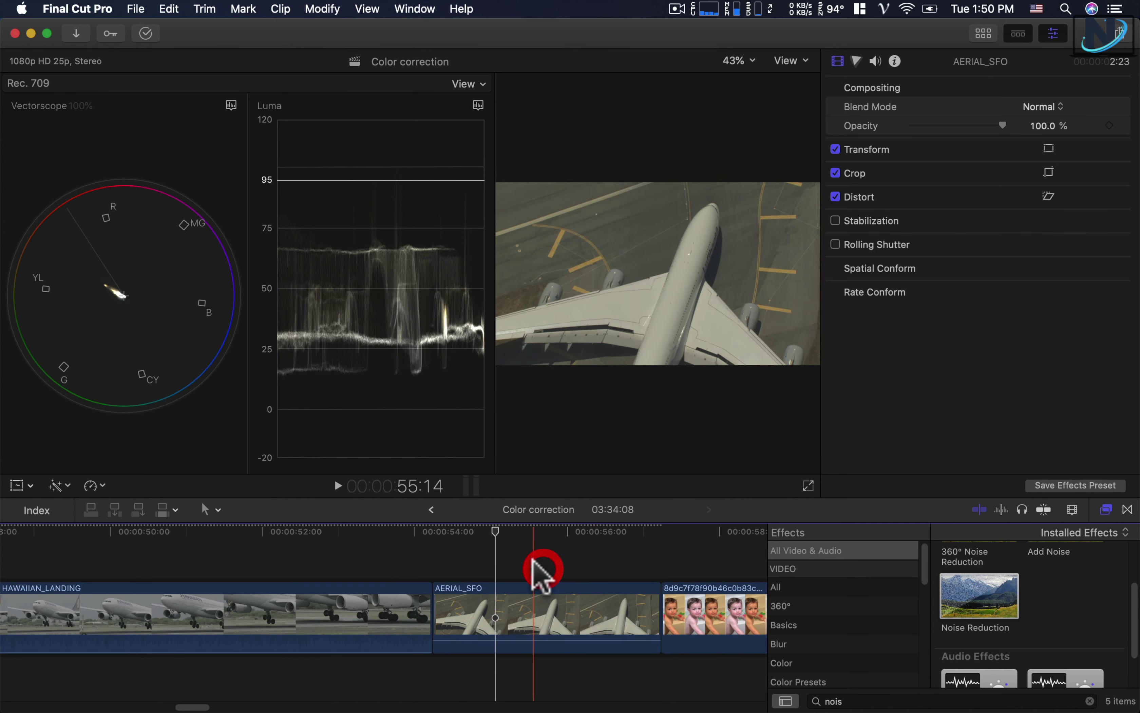
left_click(531, 528)
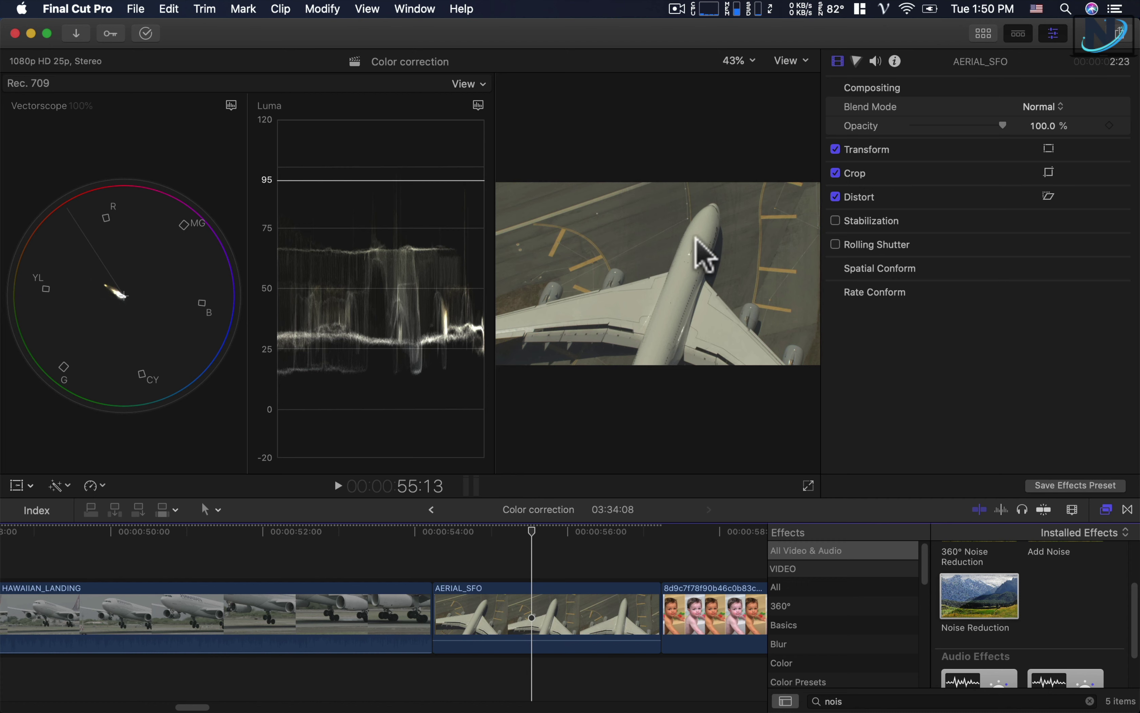
Step: Move on to the baby bath clip with the warm colour cast near 59:00
key("Tab")
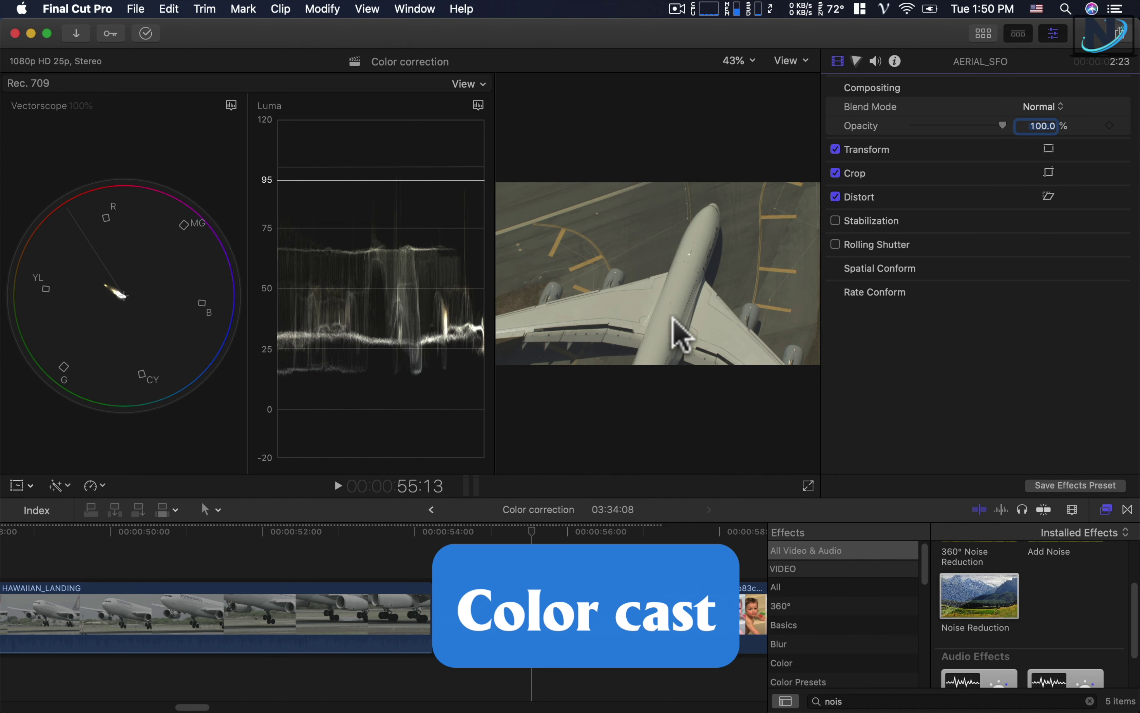
scroll(537, 535, "right", 5)
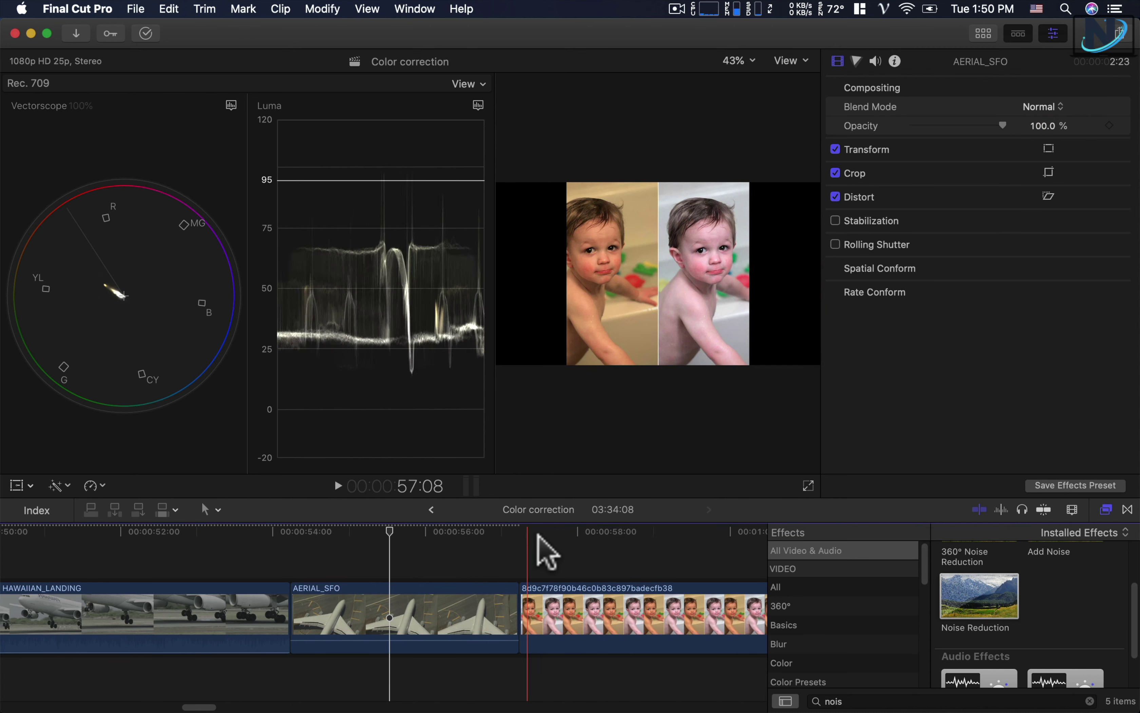
left_click(655, 534)
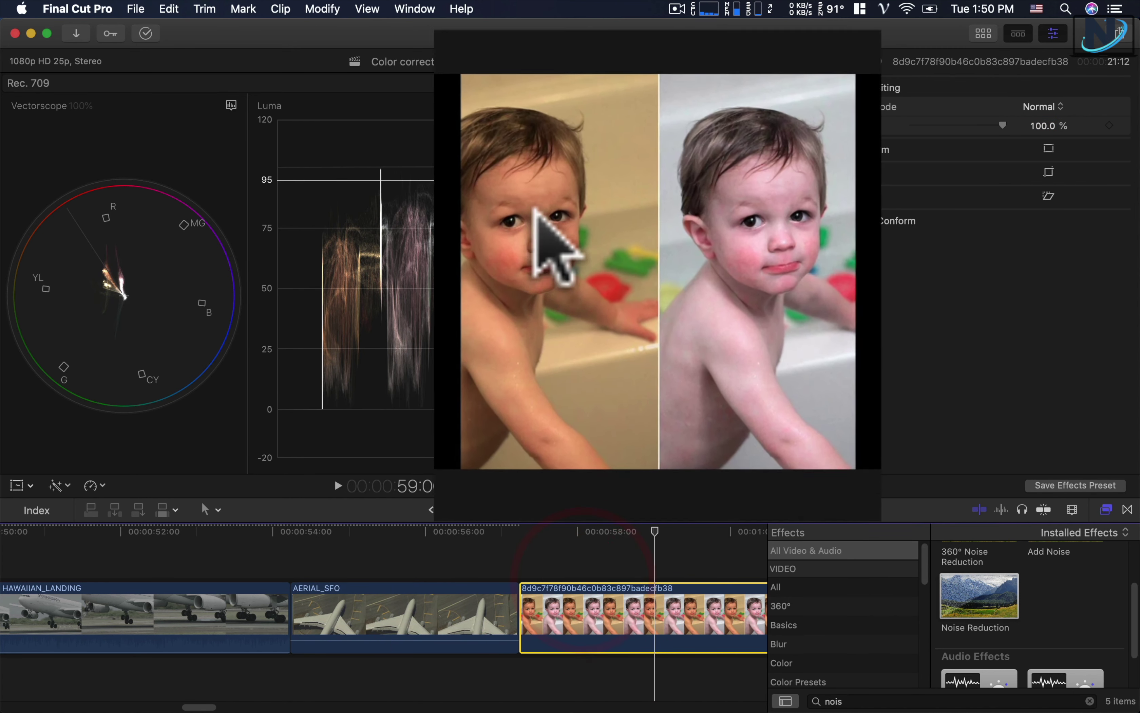
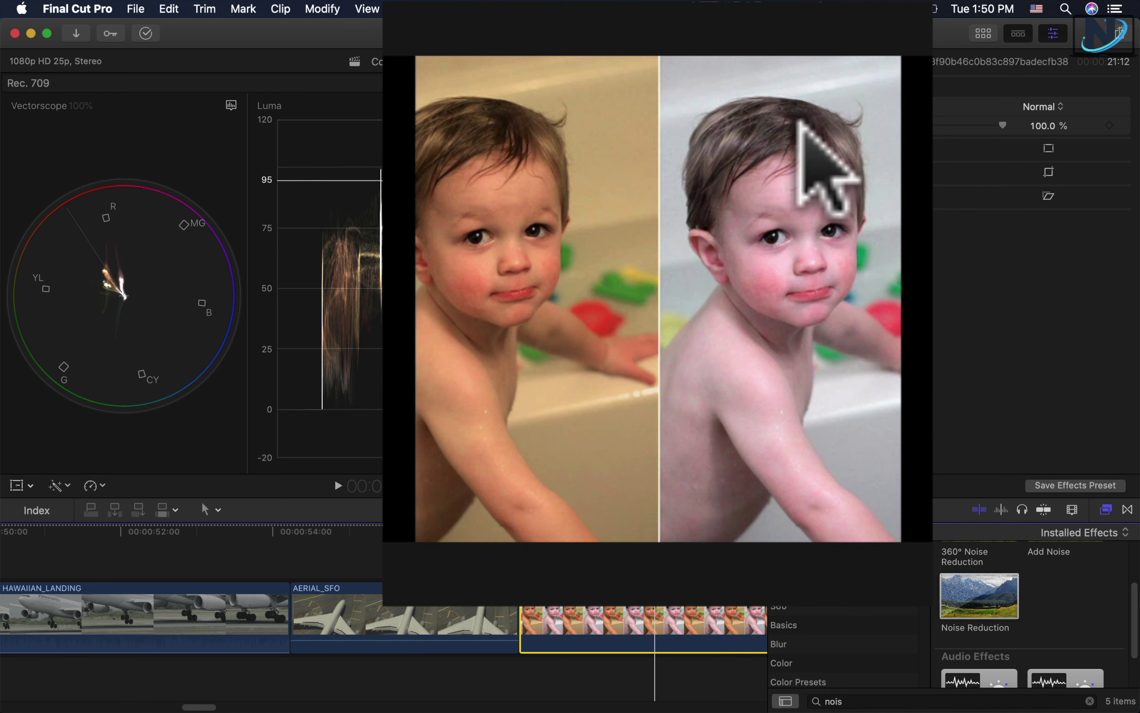
Step: Zoom the timeline out and browse the clips, including the MAH00016 bear and baby bath clips
key("super+minus")
key("super+minus")
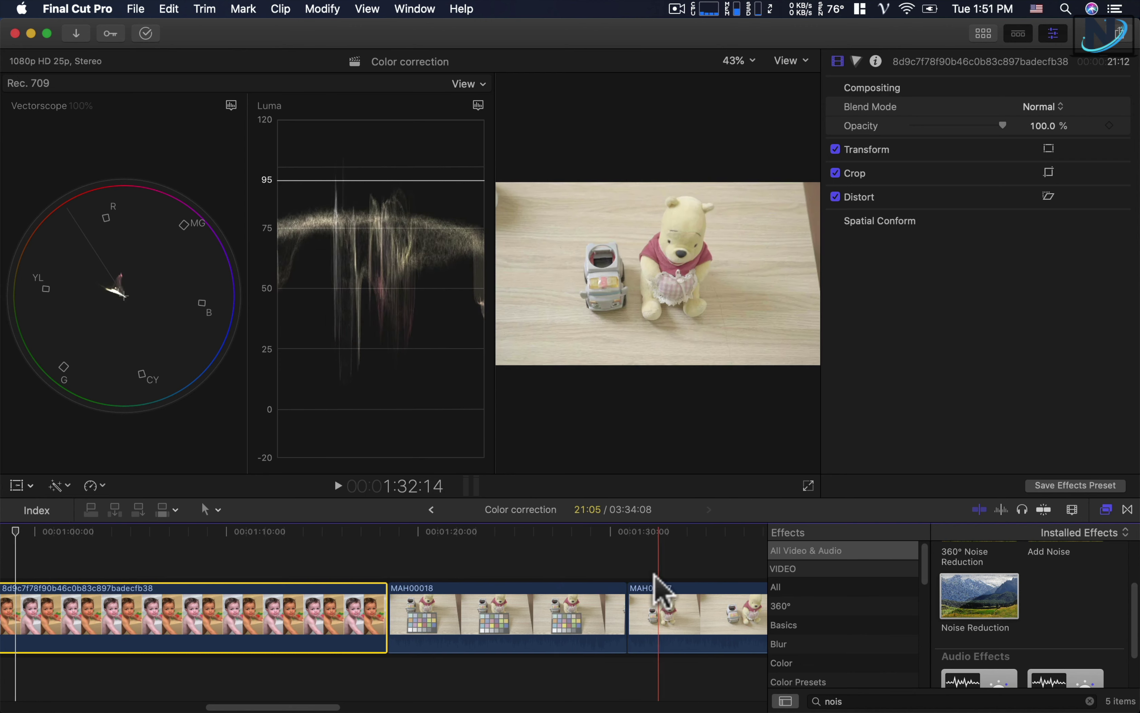
key("super+minus")
left_click(641, 564)
left_click(637, 613)
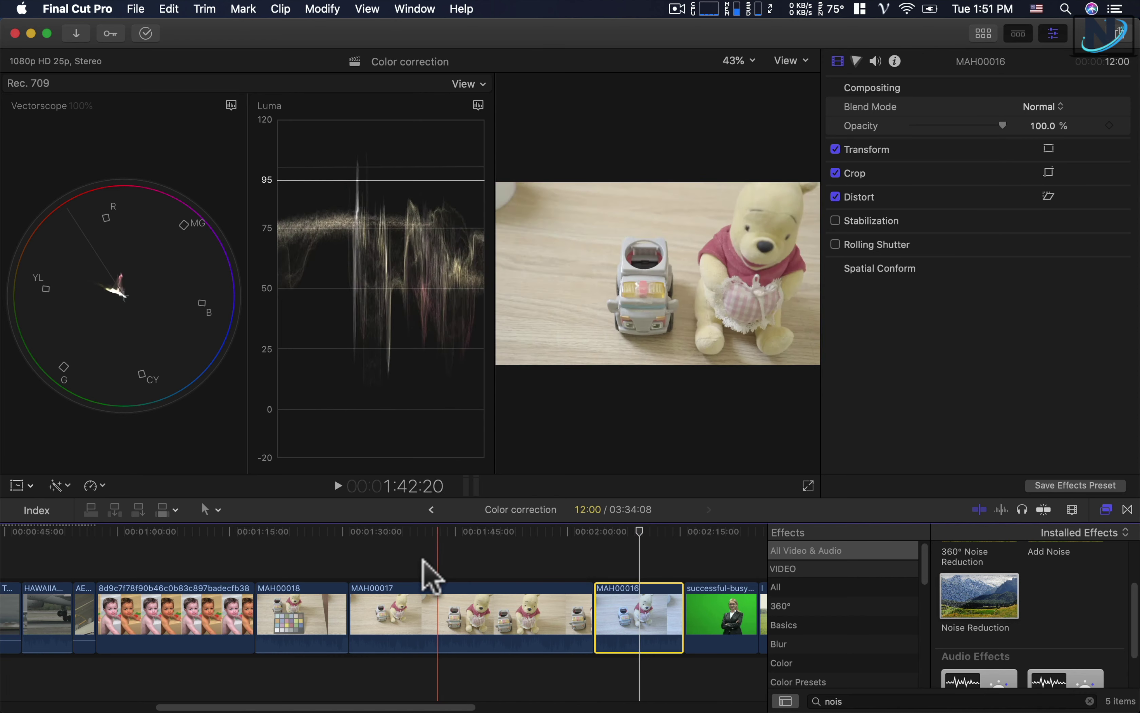
left_click(204, 562)
left_click(207, 593)
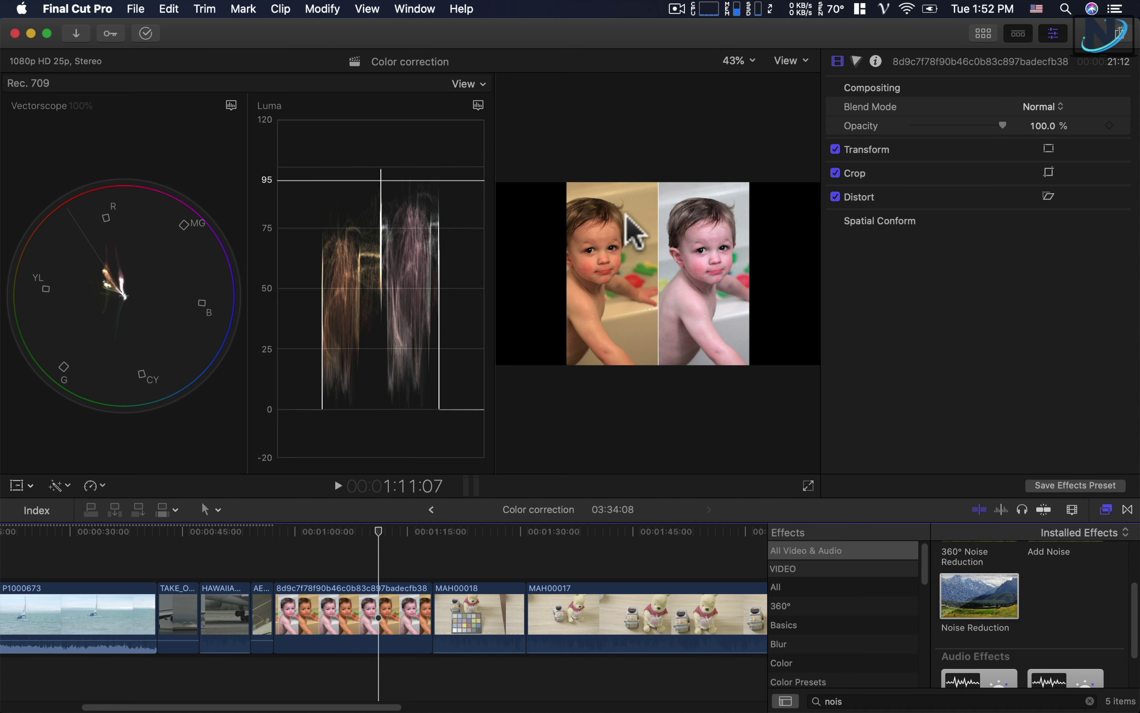
scroll(453, 585, "left", 5)
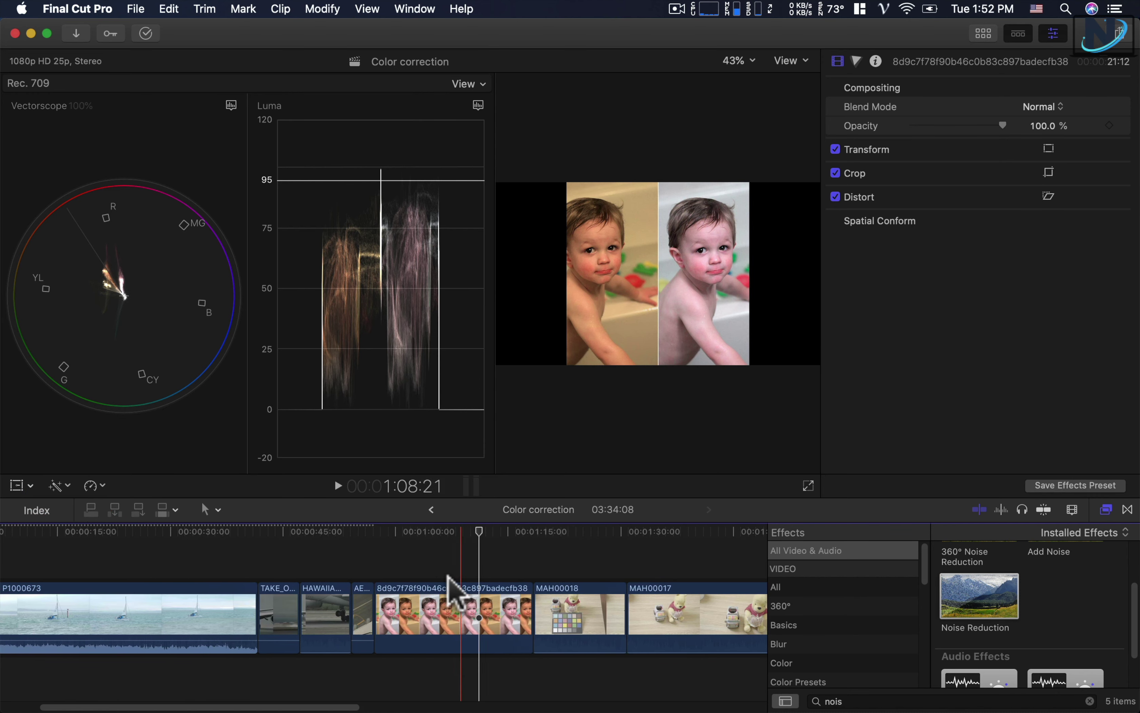
Step: Apply Balance Color to the AERIAL_SFO clip and park the playhead on its frame
left_click(452, 573)
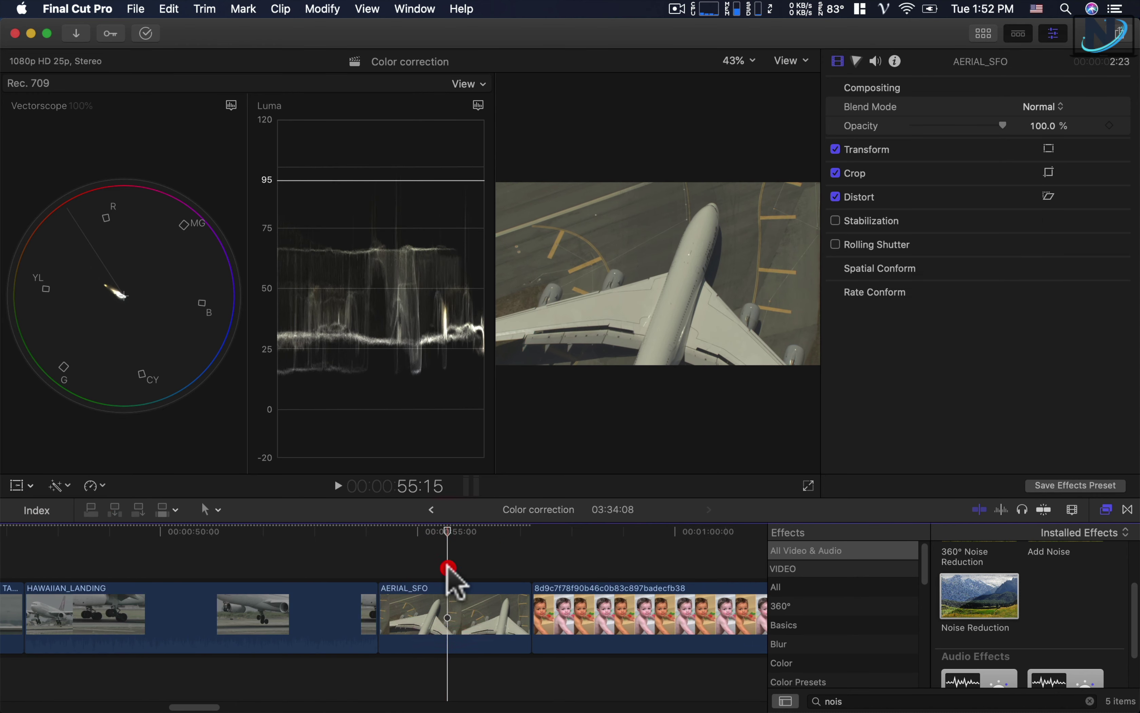
left_click(60, 481)
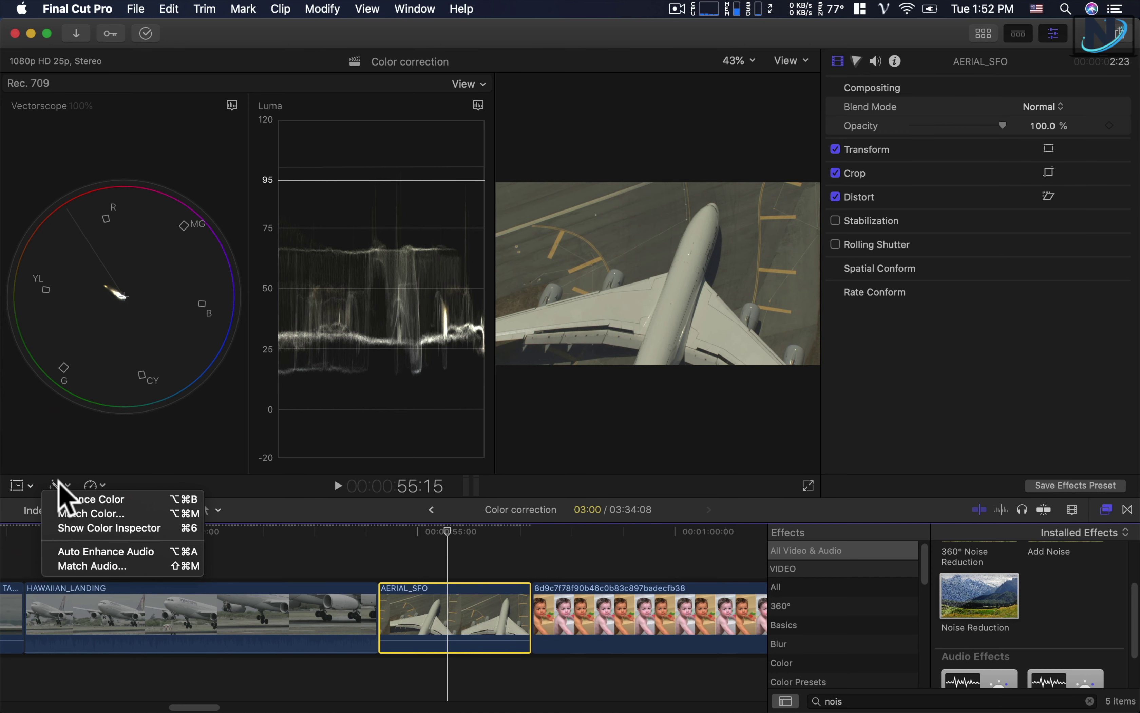
left_click(118, 501)
left_click(438, 530)
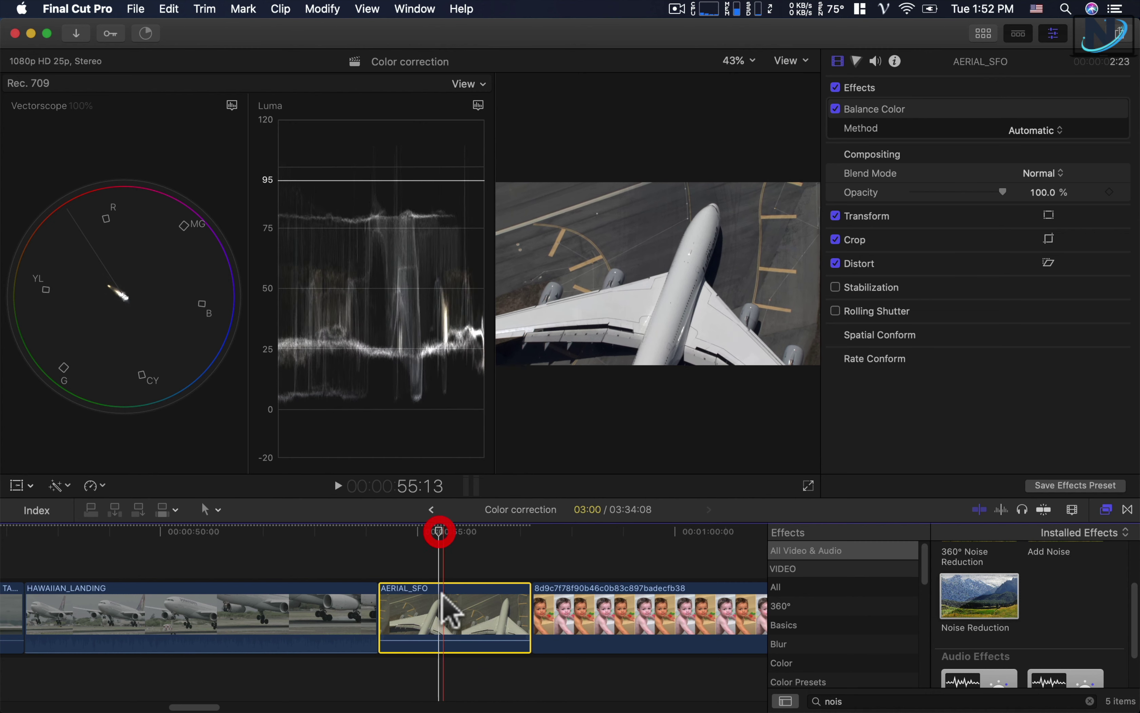
left_click(438, 604)
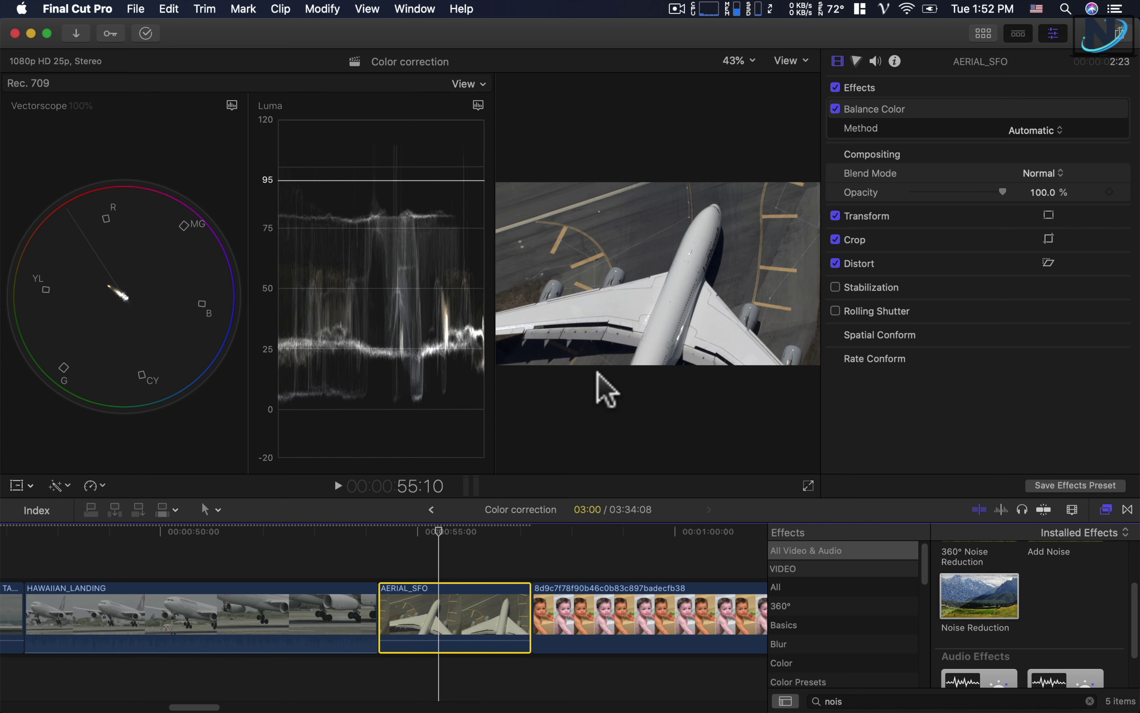
Step: Toggle Balance Color off and on to compare, leaving it enabled
left_click(875, 110)
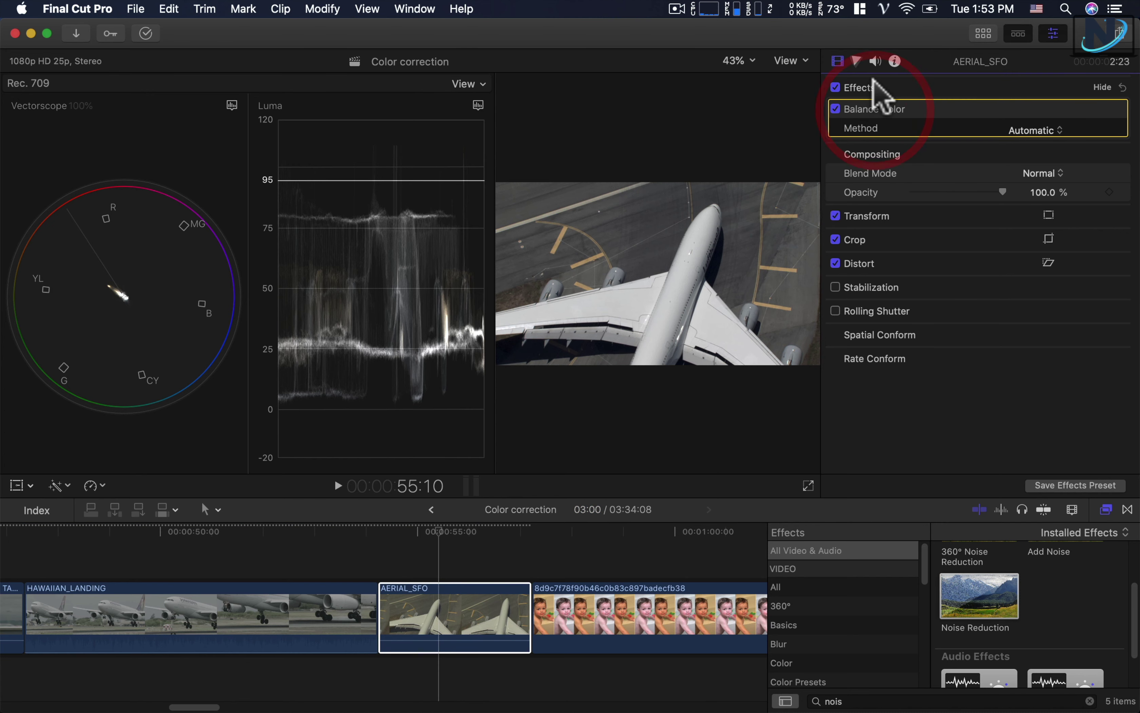
left_click(835, 109)
left_click(835, 109)
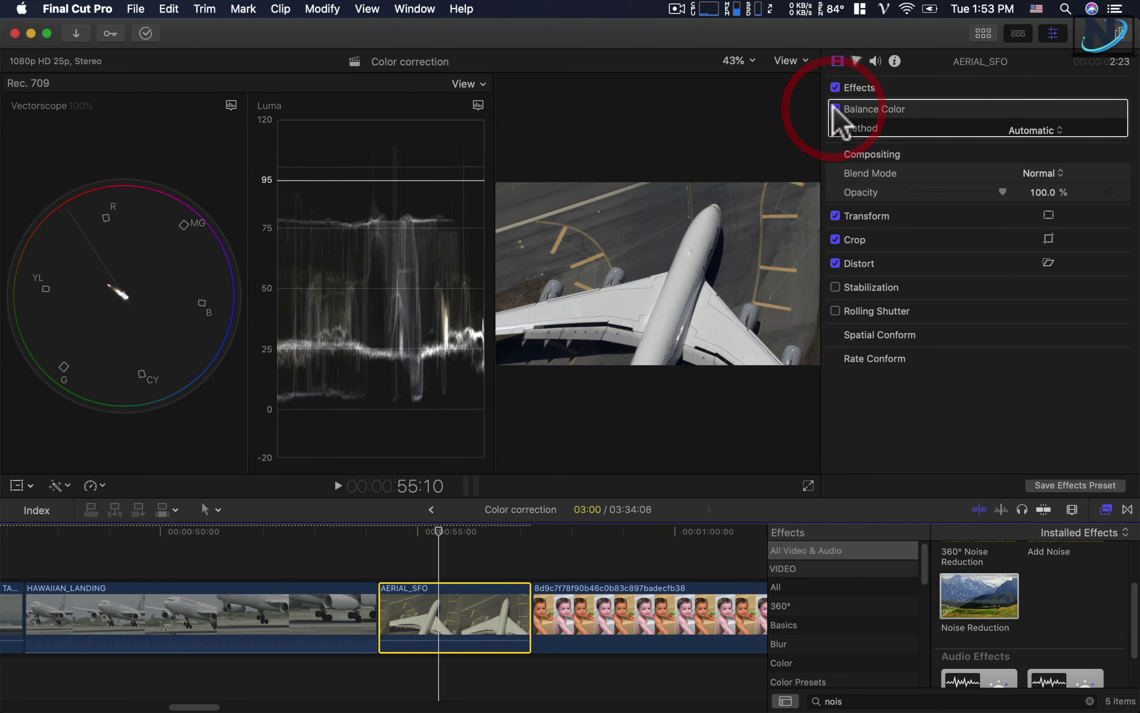
left_click(835, 109)
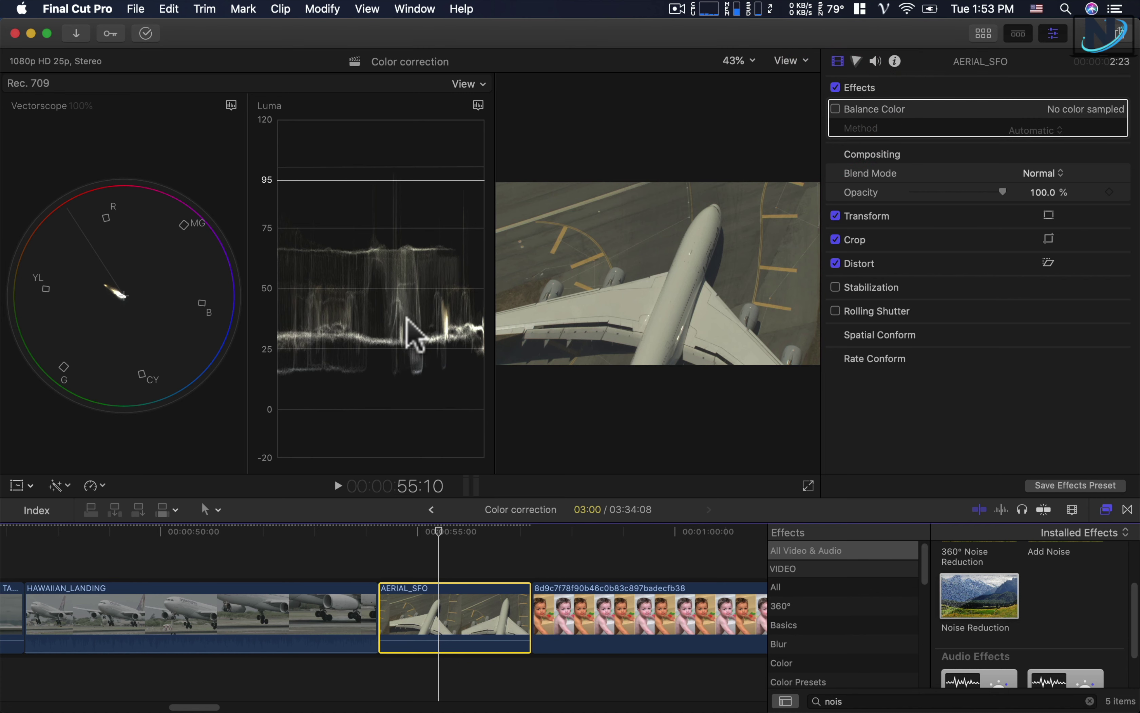
left_click(835, 109)
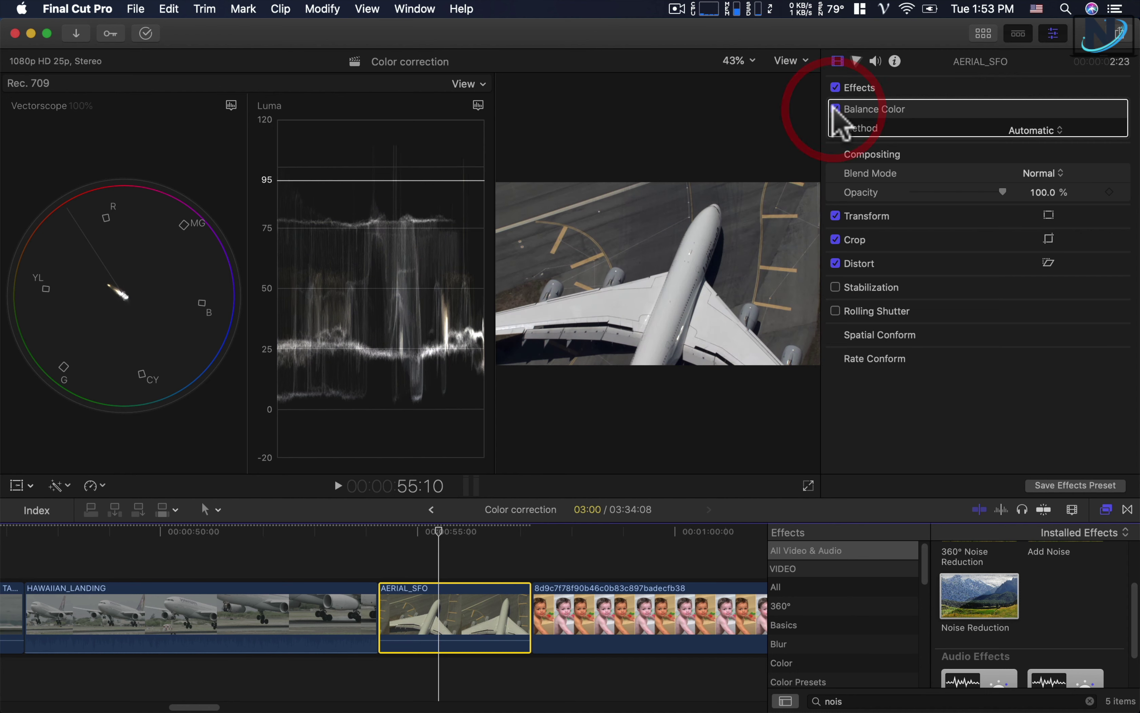
left_click(835, 109)
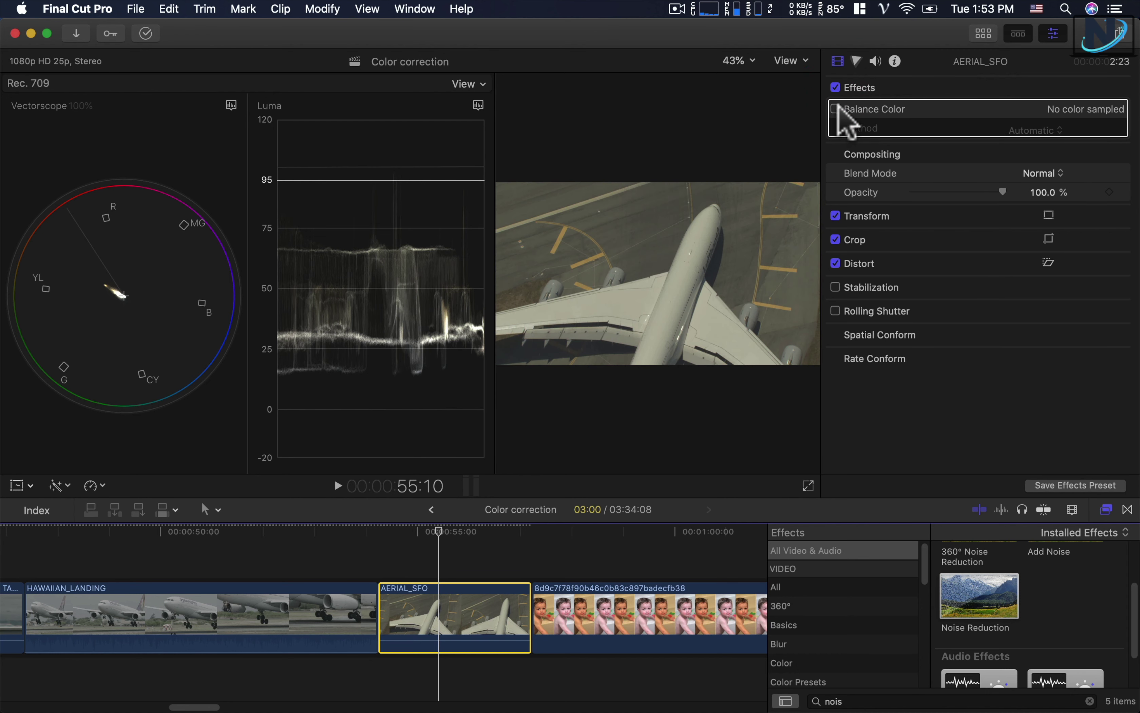
left_click(835, 109)
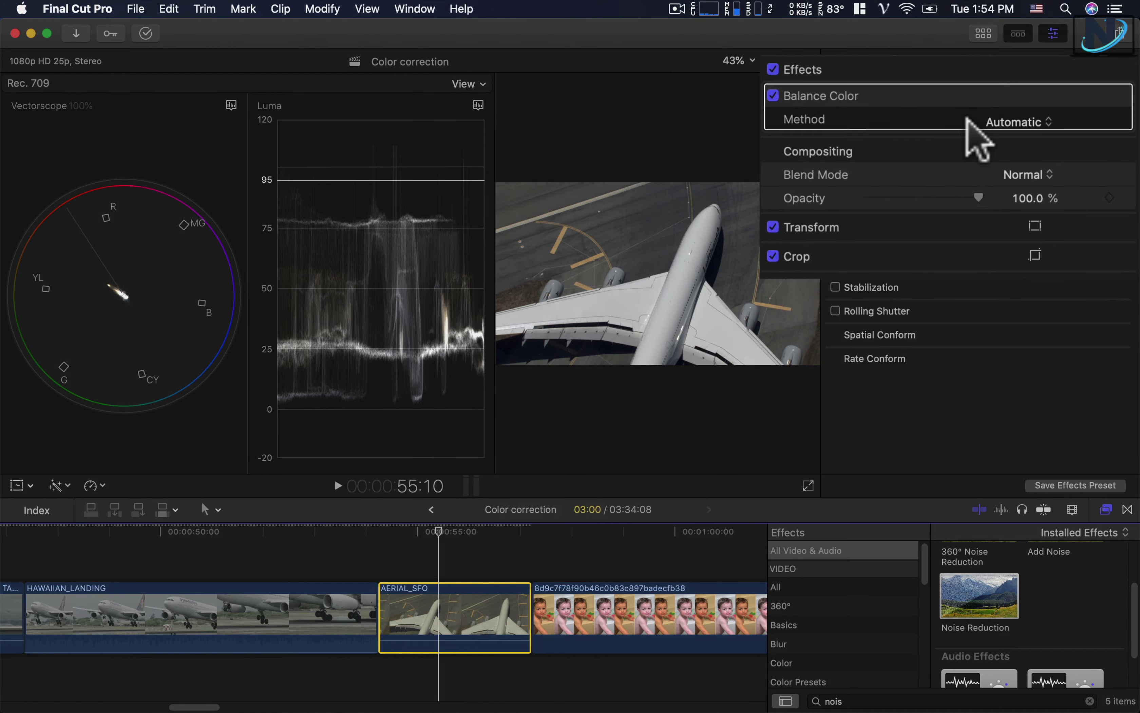
Step: Set AERIAL_SFO's balance method to White Balance sampled from the plane's body, then select HAWAIIAN_LANDING
left_click(1034, 130)
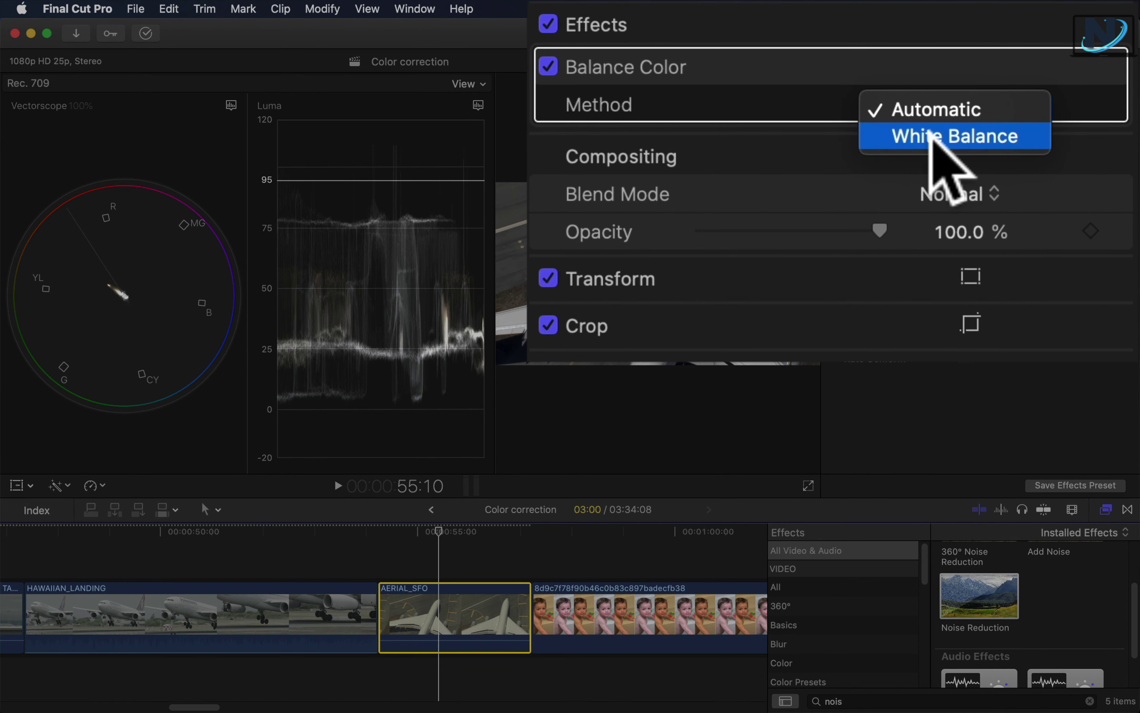
left_click(977, 126)
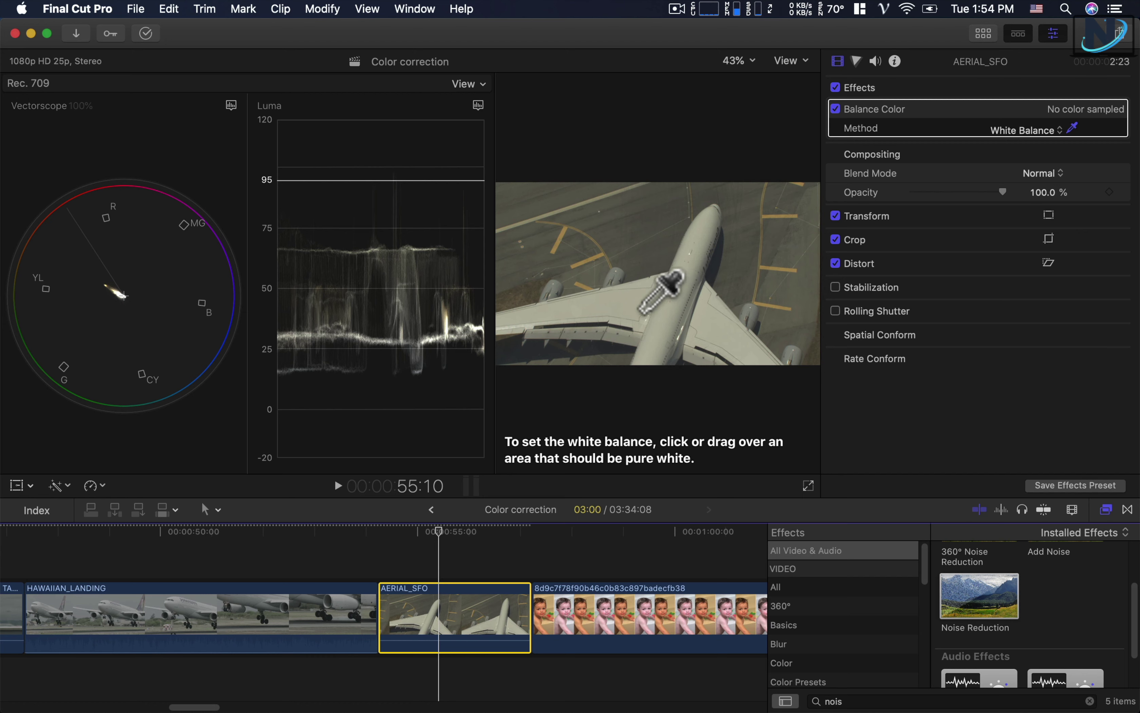
left_click_drag(680, 288, 719, 265)
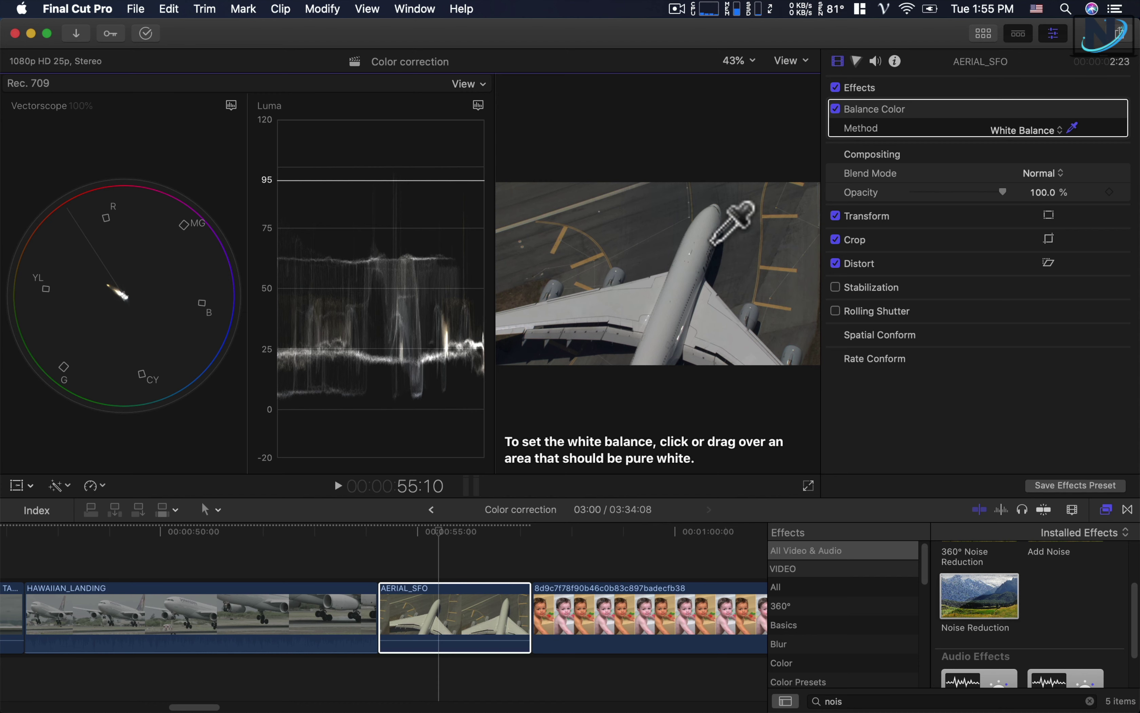
left_click(584, 262)
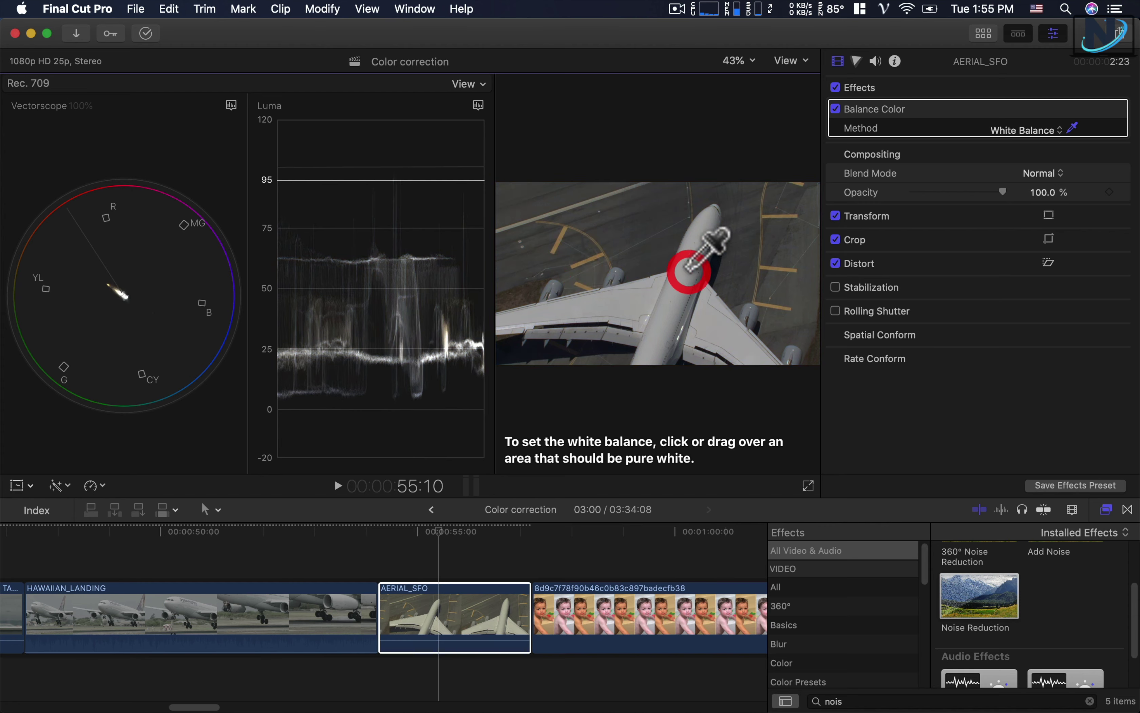
left_click(462, 550)
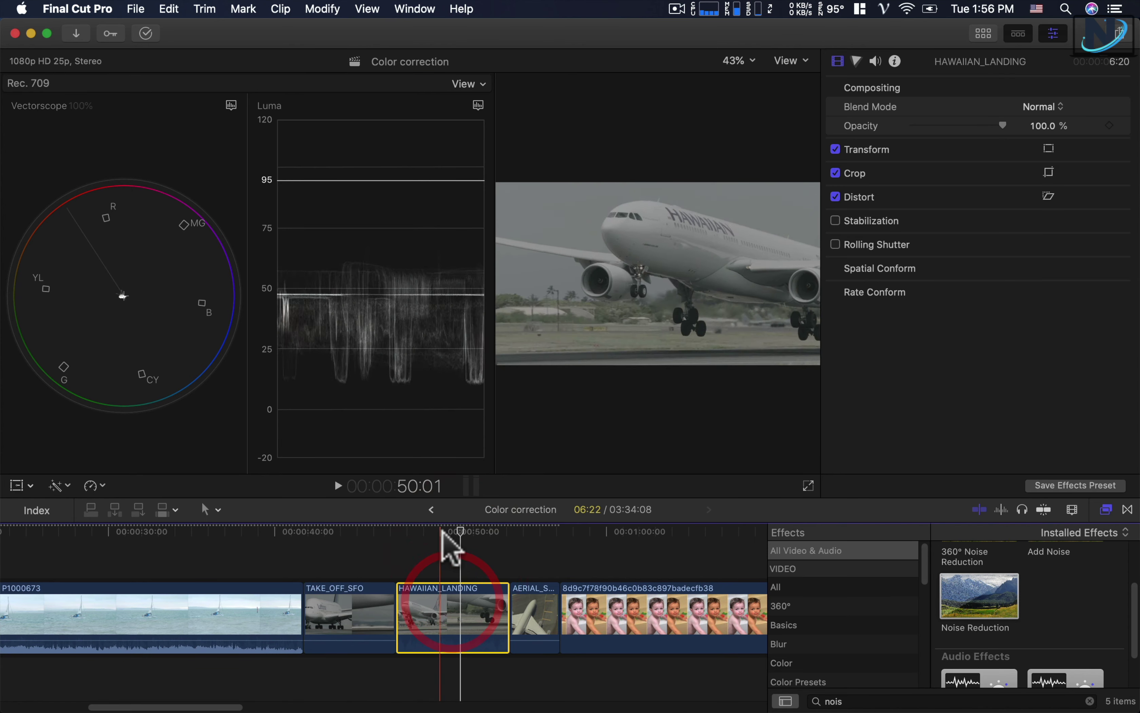
Step: Add Balance Color to HAWAIIAN_LANDING using White Balance sampled from the jet's white fuselage
left_click(448, 533)
left_click(450, 595)
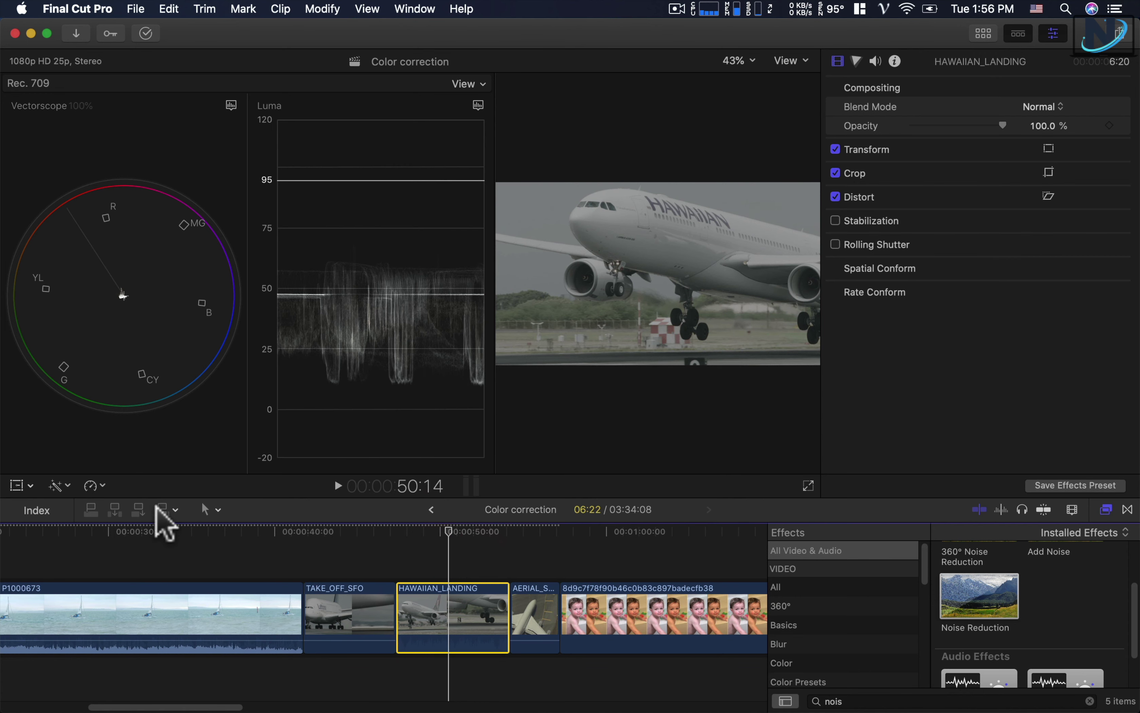
left_click(57, 485)
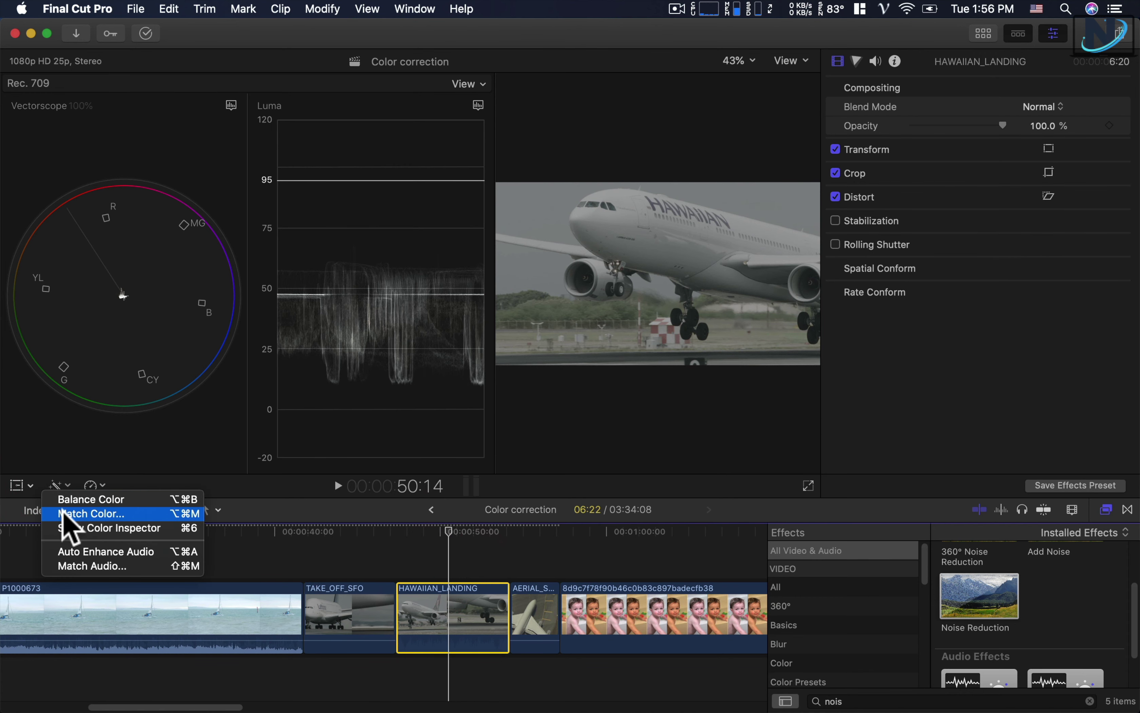
left_click(66, 499)
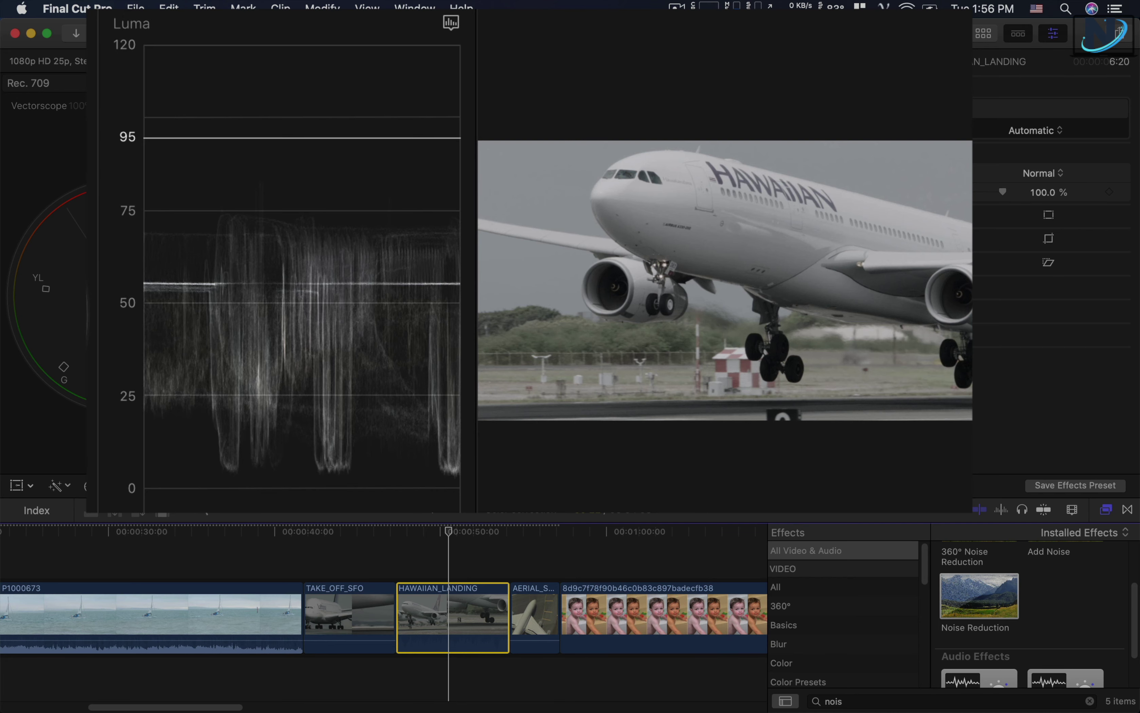
key("alt+super+b")
left_click(1032, 130)
left_click(977, 146)
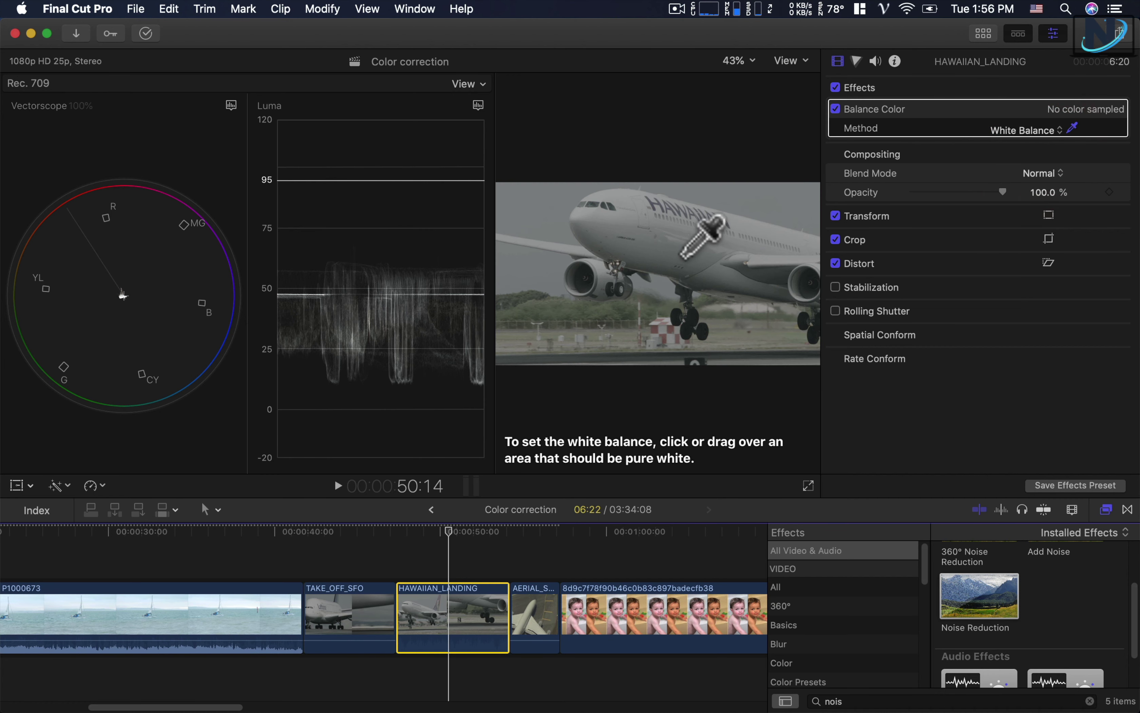
left_click(694, 254)
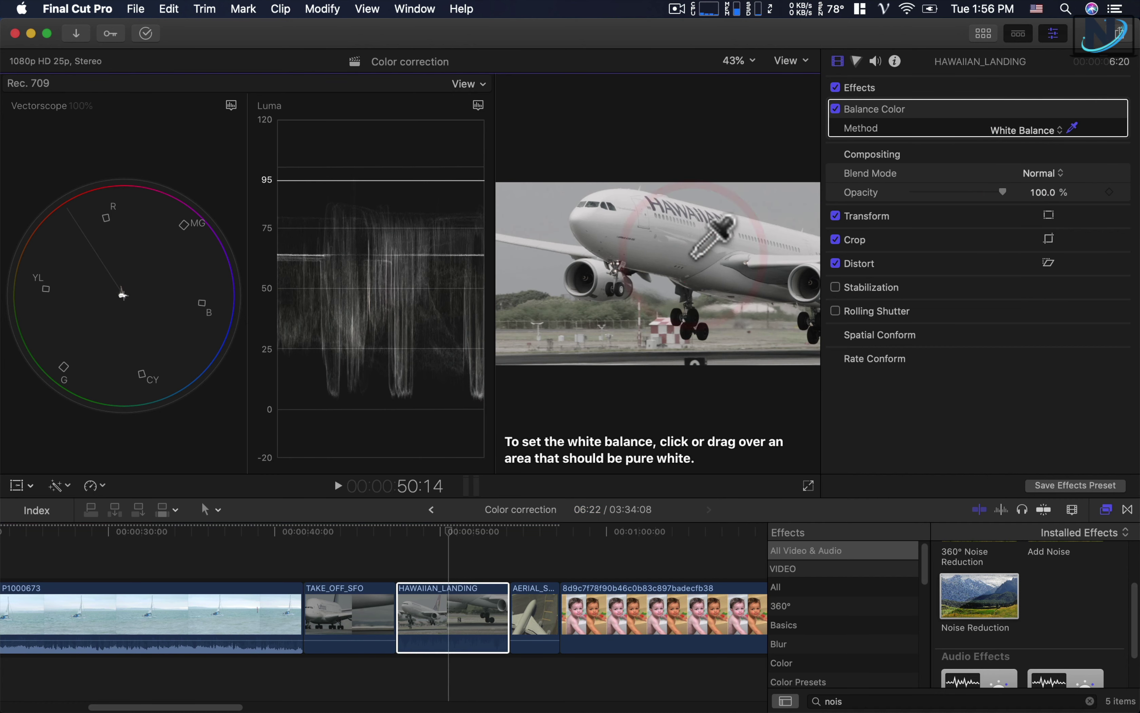
key("shift+z")
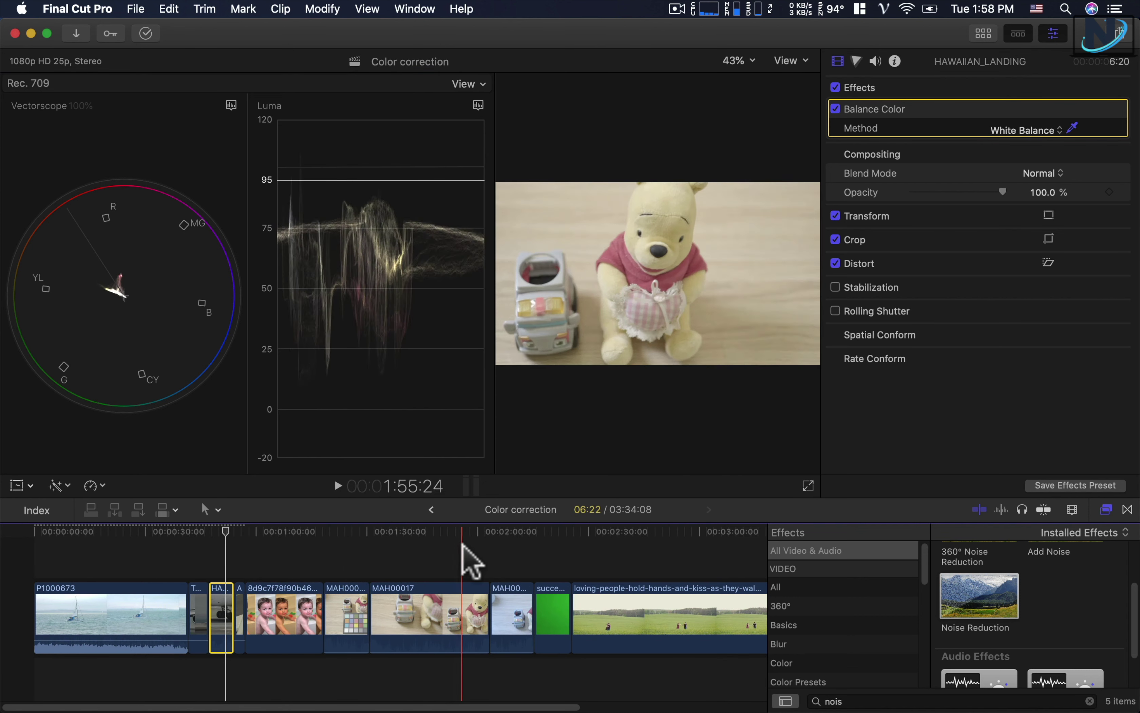
Step: Review HAWAIIAN_LANDING's correction, then zoom in and select the AERIAL_SFO clip
left_click(468, 557)
left_click(439, 566)
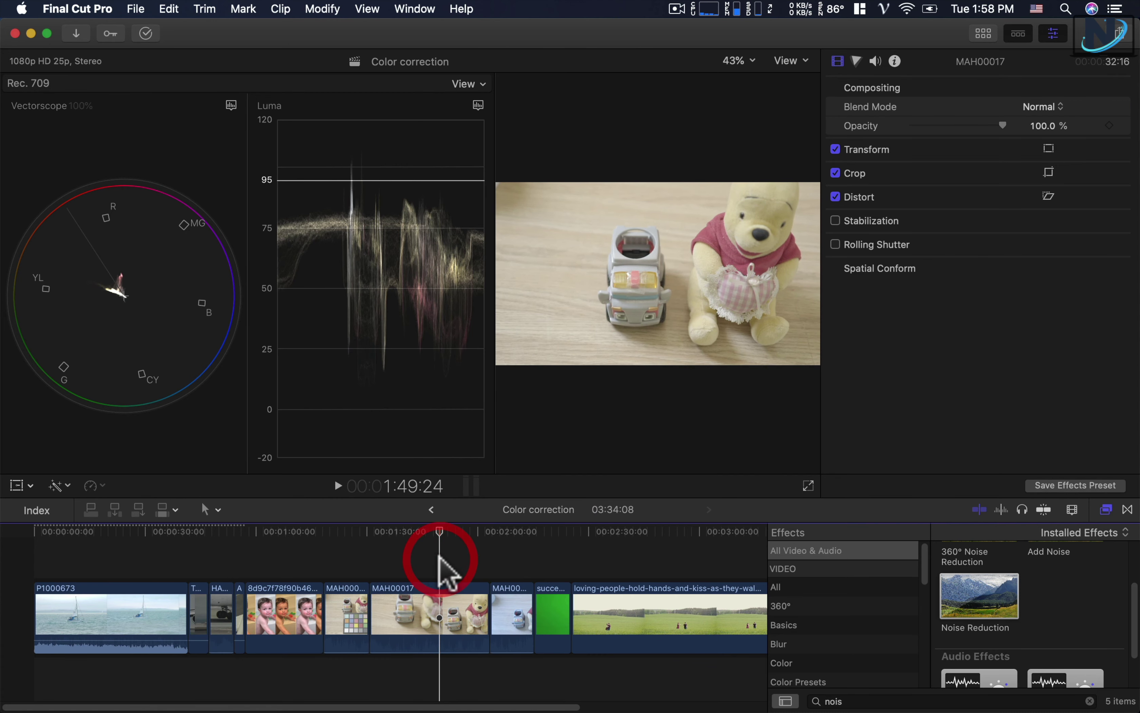
left_click(223, 571)
key("super+equal")
key("super+equal")
key("super+equal")
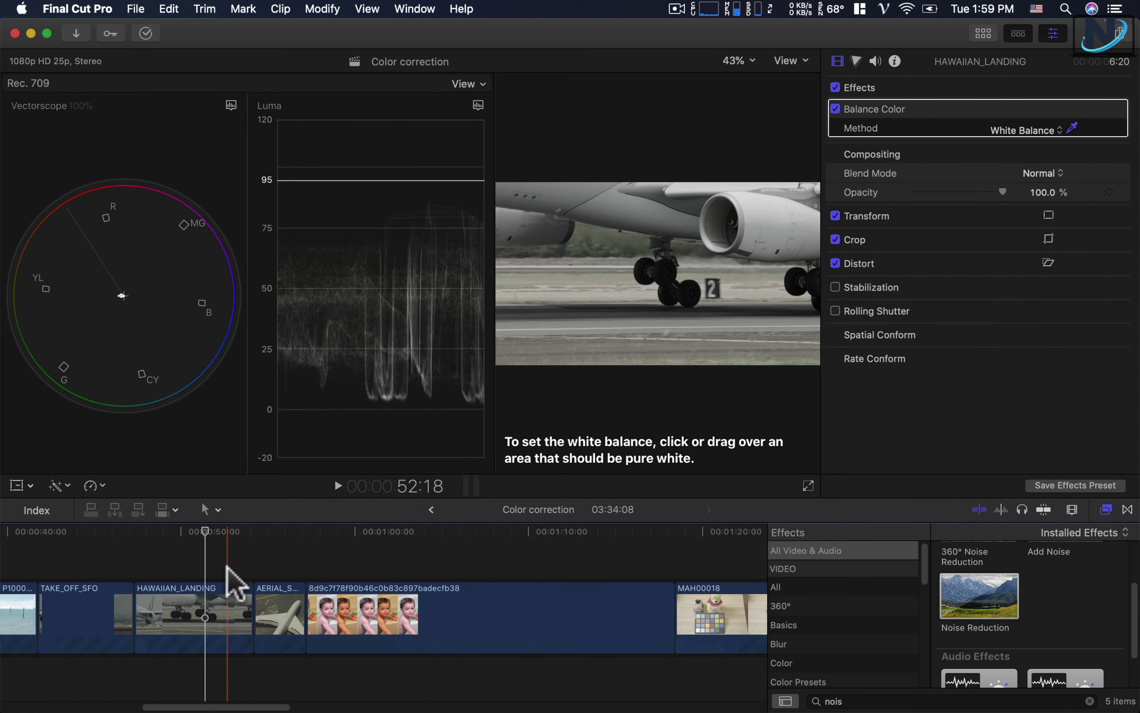
left_click(321, 608)
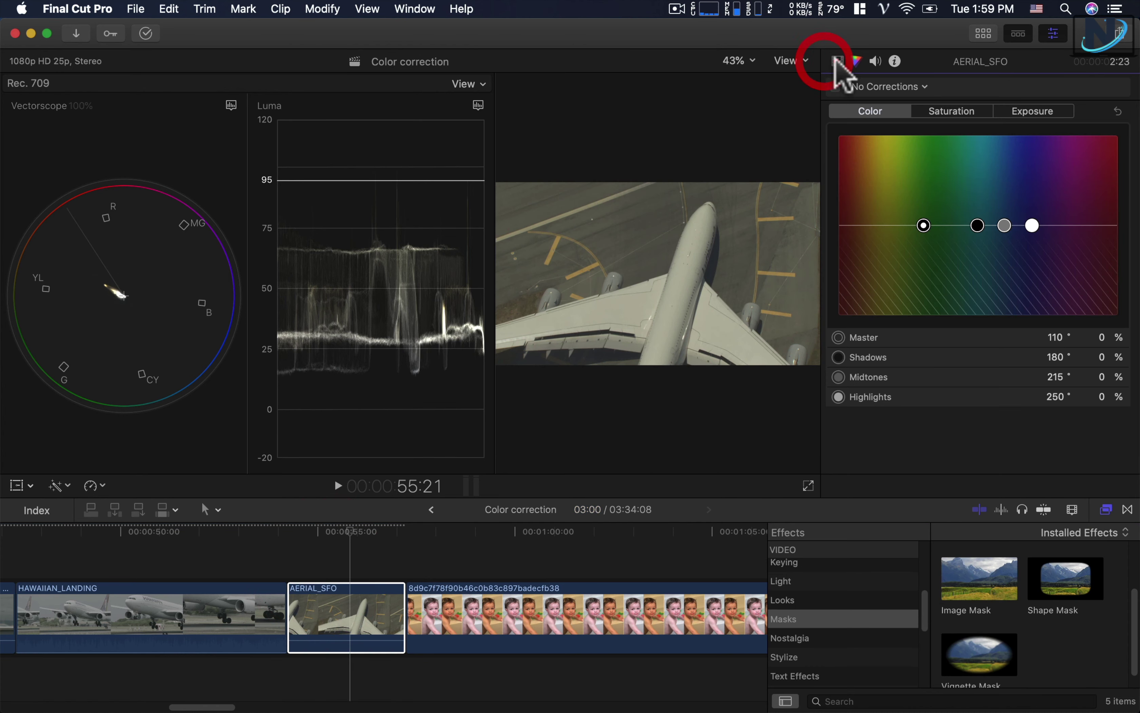
Step: Add a Color Wheels 1 correction to AERIAL_SFO in the Color inspector
left_click(838, 61)
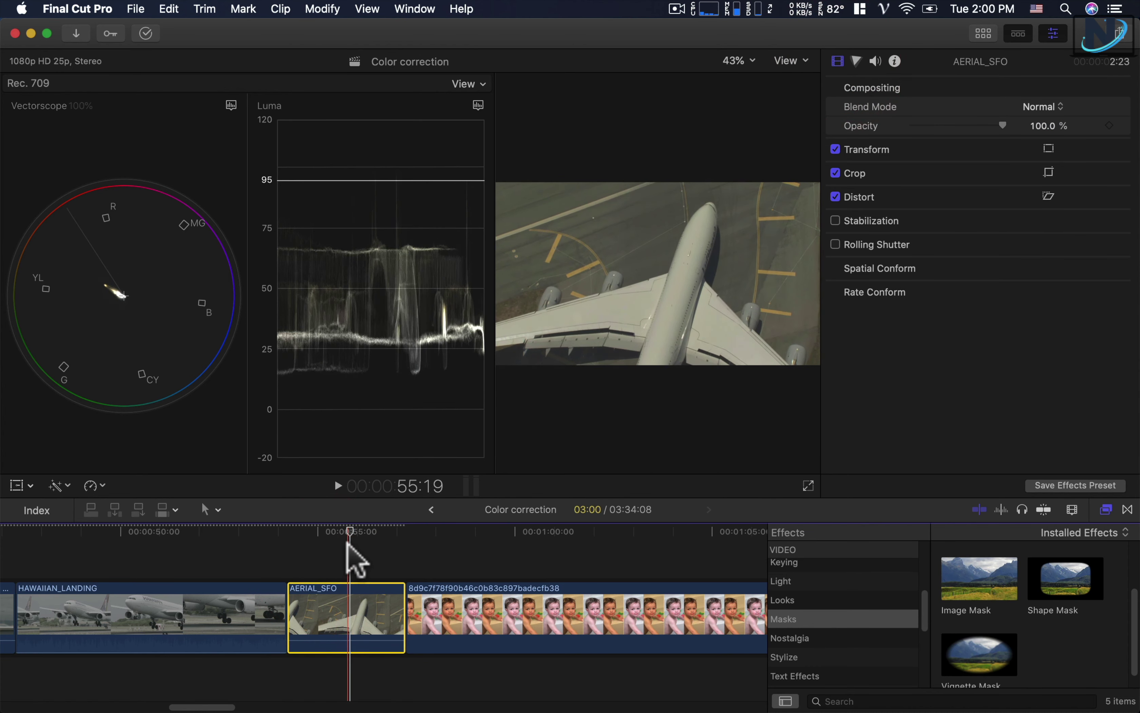
left_click(349, 530)
left_click(349, 603)
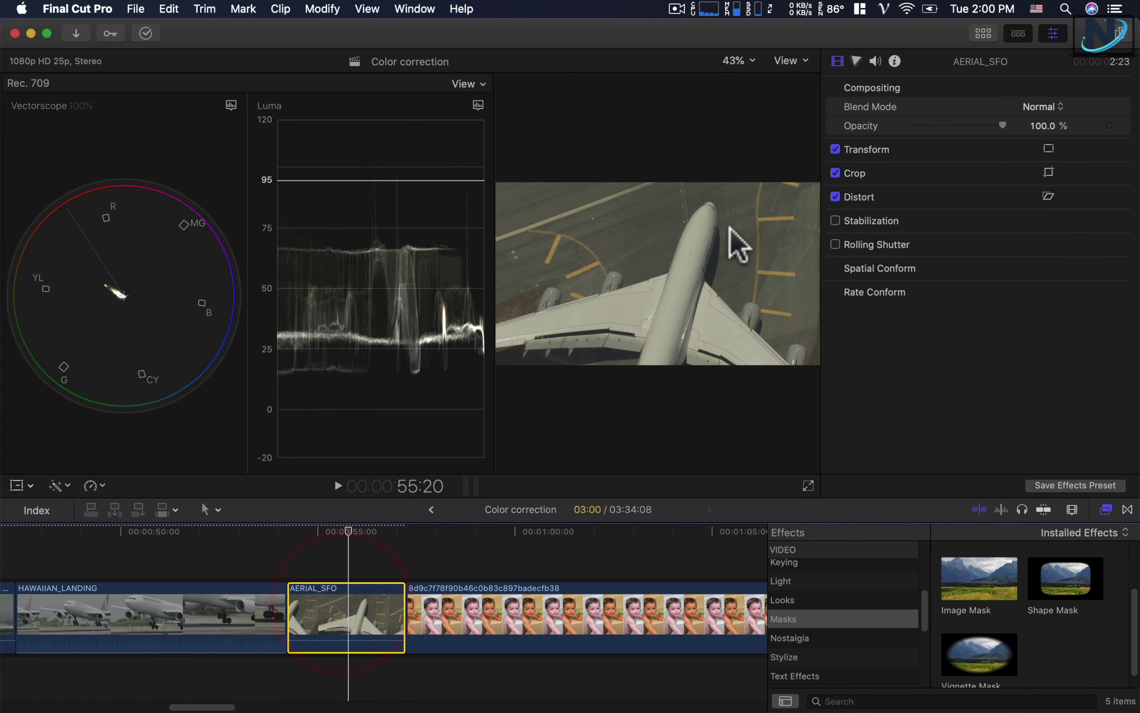
key("super+6")
left_click(893, 86)
left_click(903, 131)
key("Left")
key("Left")
key("Left")
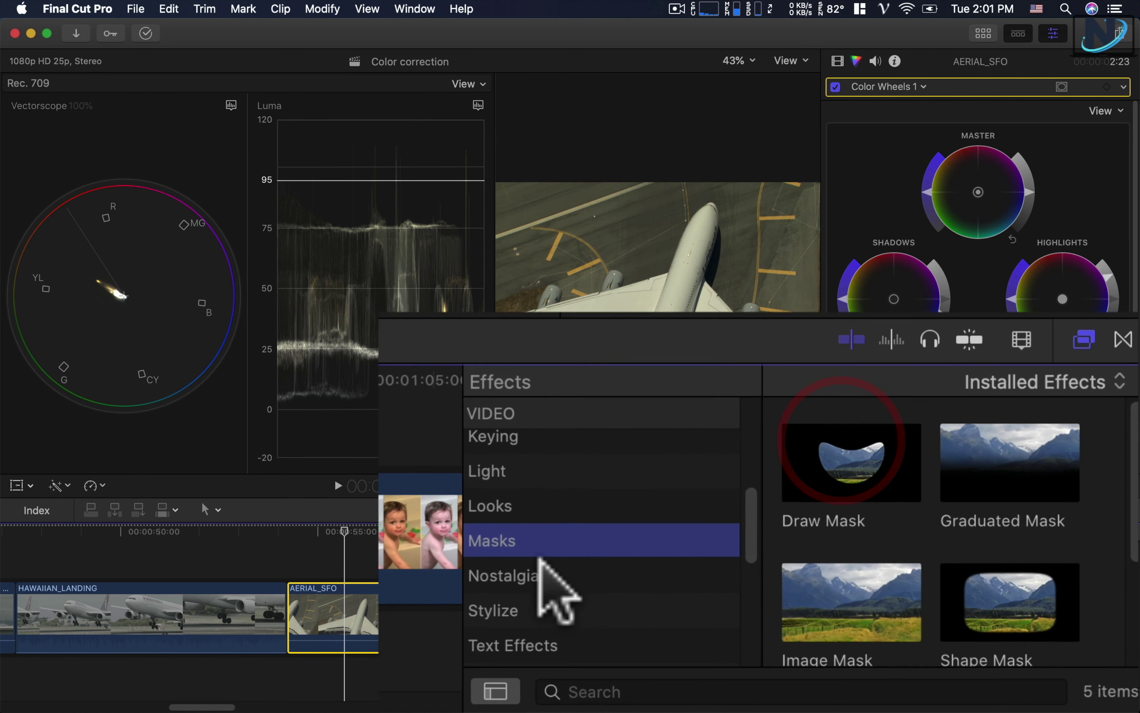
Step: Apply the Draw Mask effect from Masks onto AERIAL_SFO and select it
left_click(825, 618)
left_click_drag(779, 486, 360, 609)
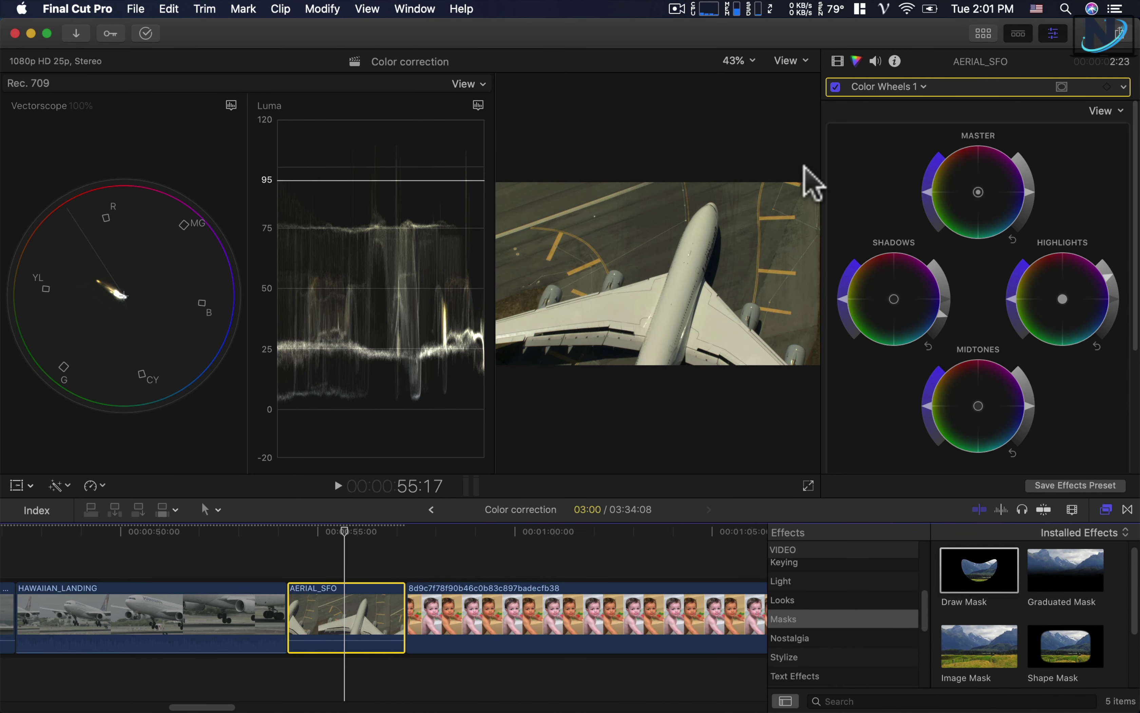
left_click(838, 61)
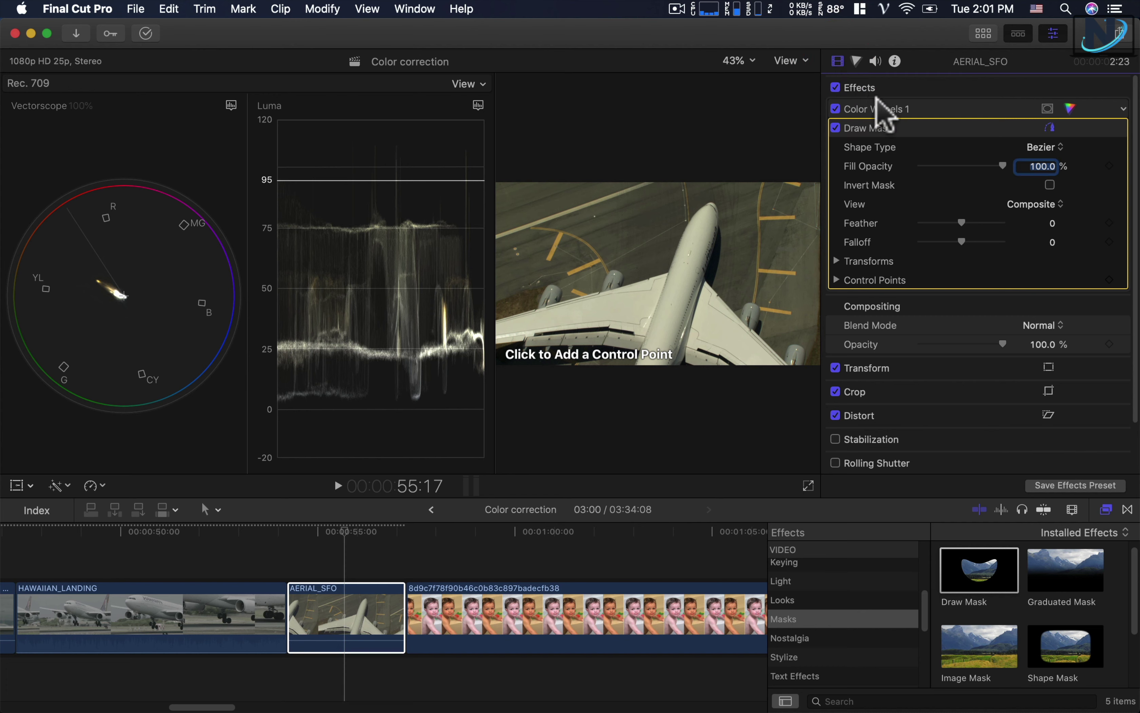
left_click(863, 127)
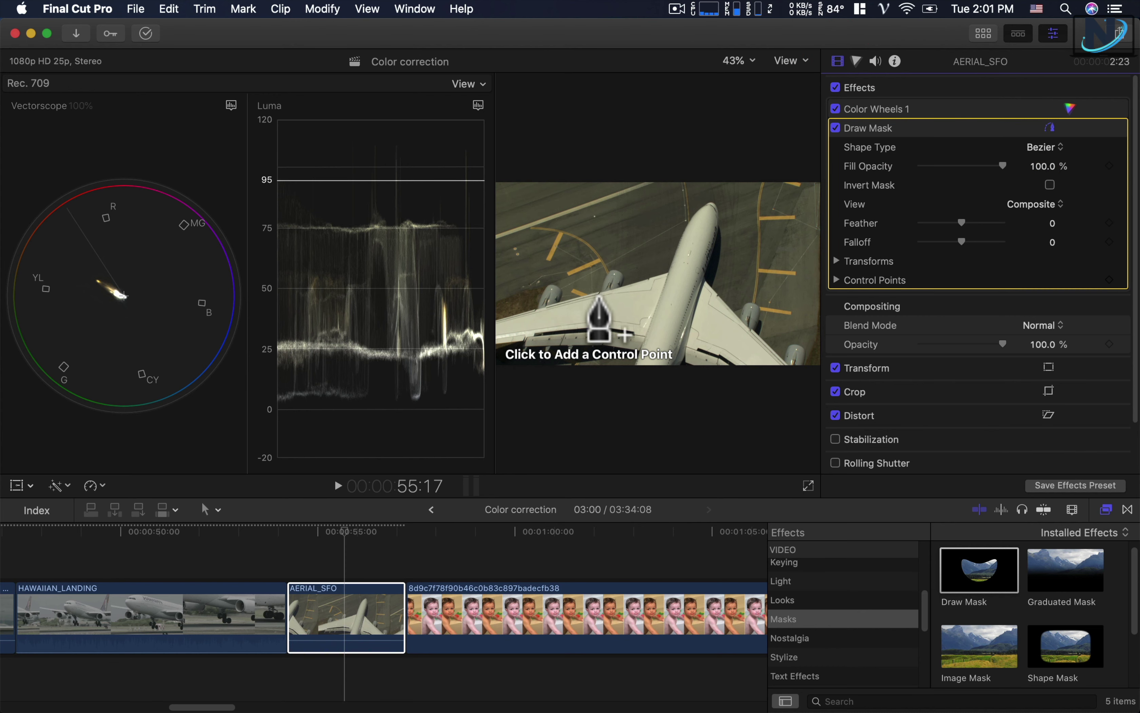
key("super+z")
Step: Outline the plane's wing with a closed seven-point Bezier mask
left_click(564, 308)
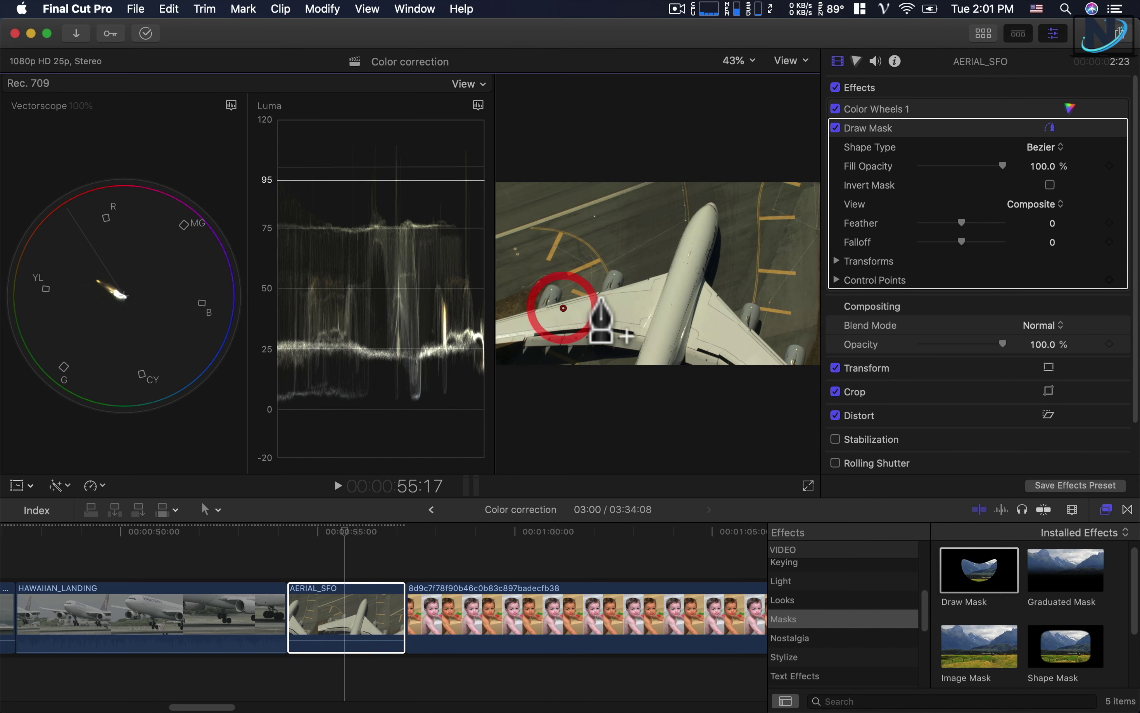
left_click(606, 297)
left_click(642, 293)
left_click(655, 292)
left_click(651, 305)
left_click(639, 314)
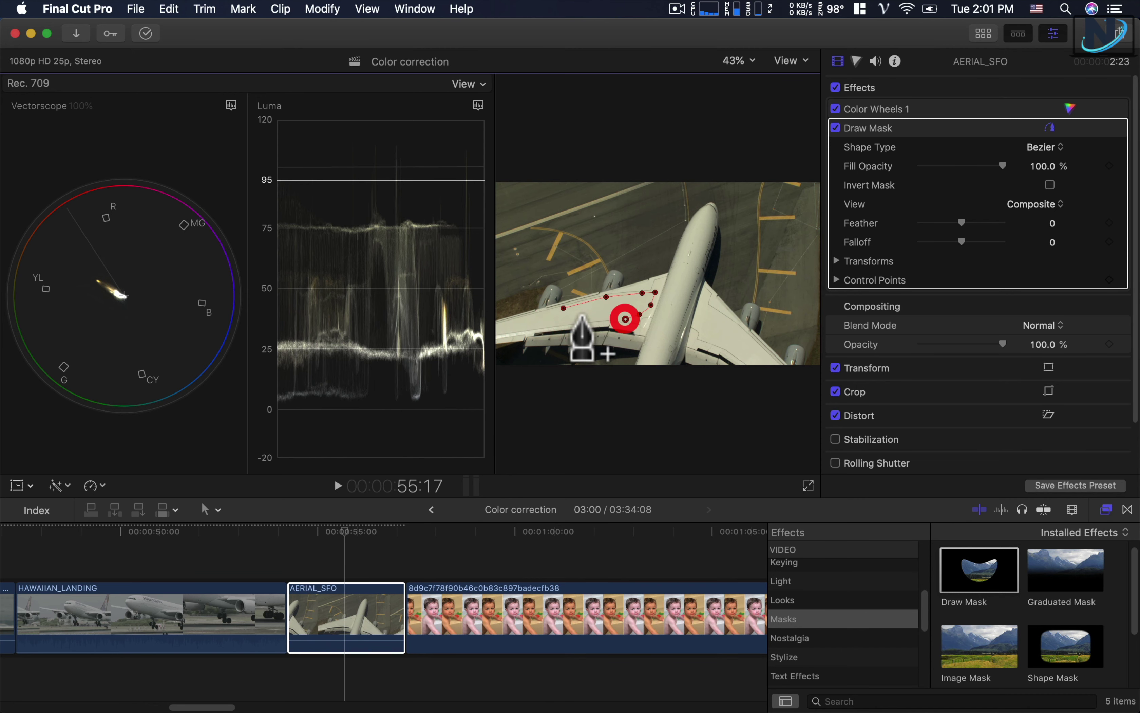
left_click(547, 320)
left_click(564, 308)
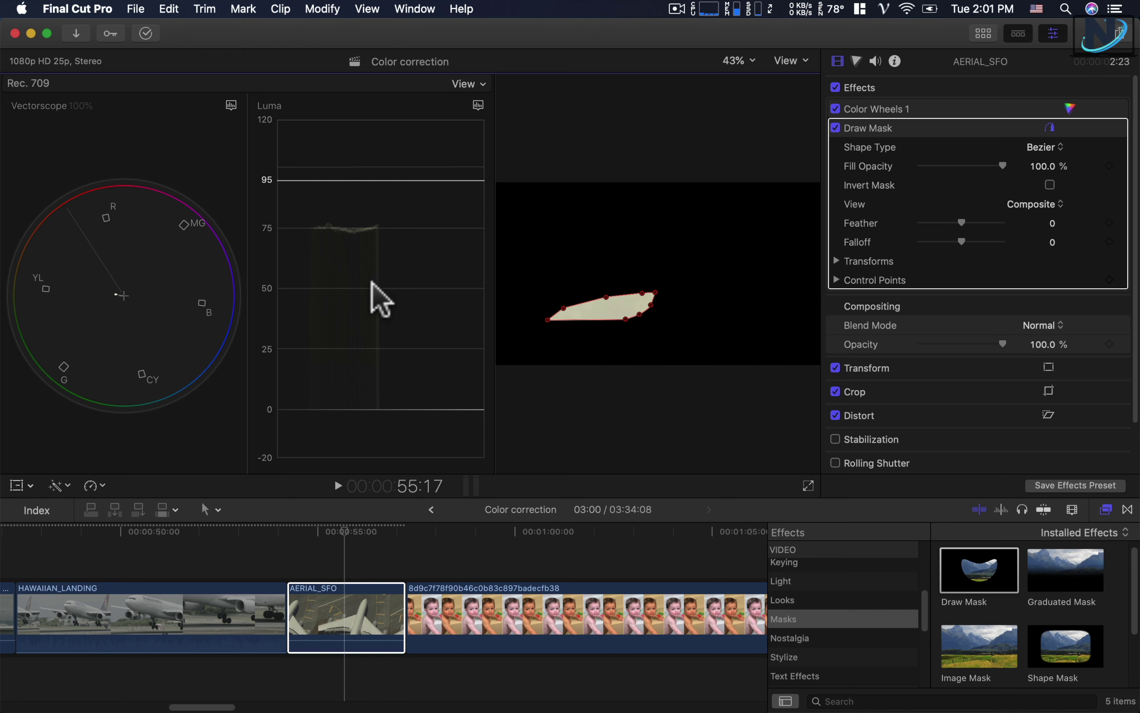
left_click(906, 109)
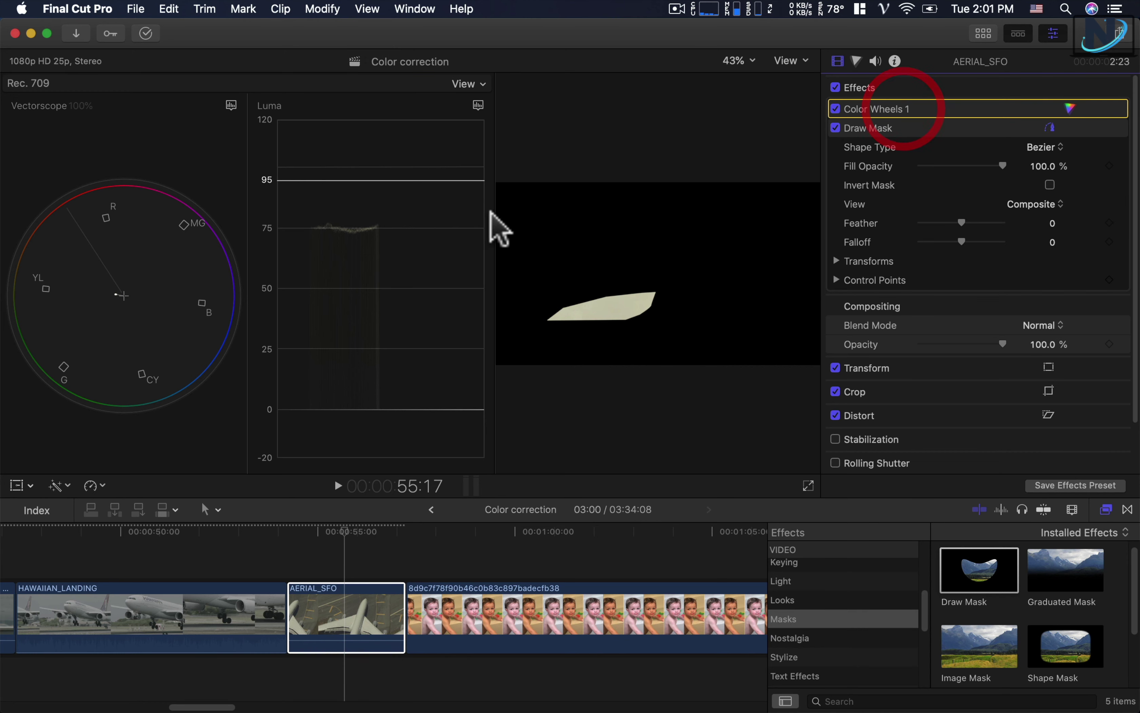
Step: Show the waveform as an RGB Parade and add a Color Wheels 2 correction to AERIAL_SFO
left_click(479, 105)
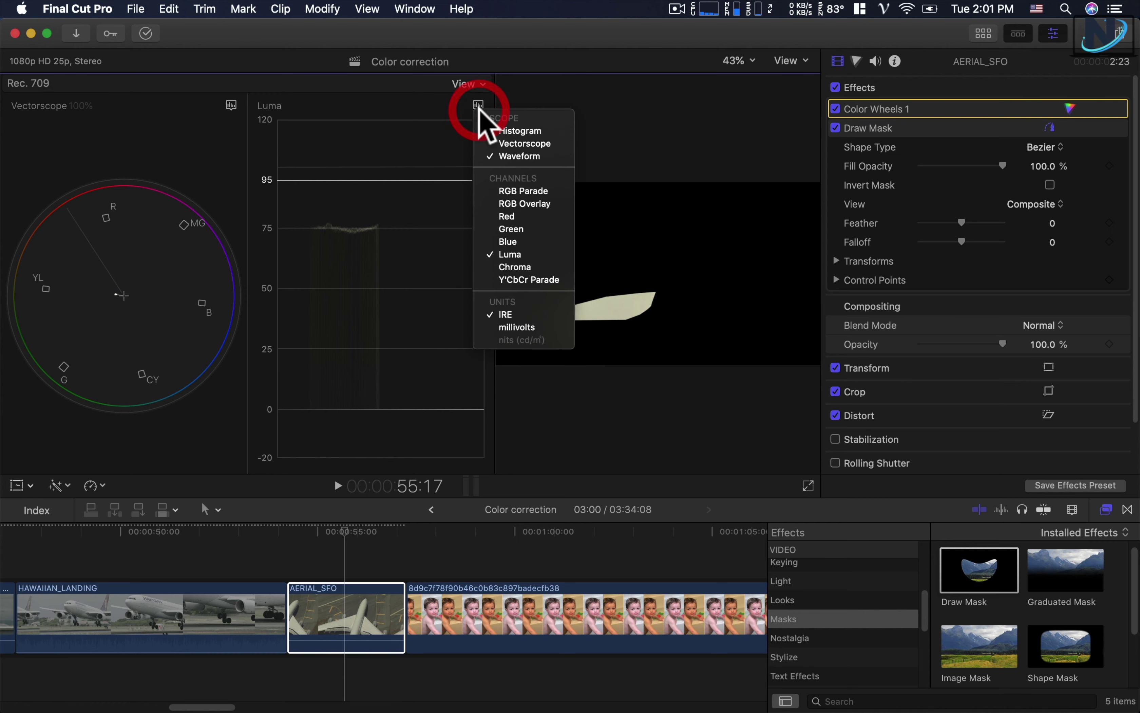
left_click(511, 191)
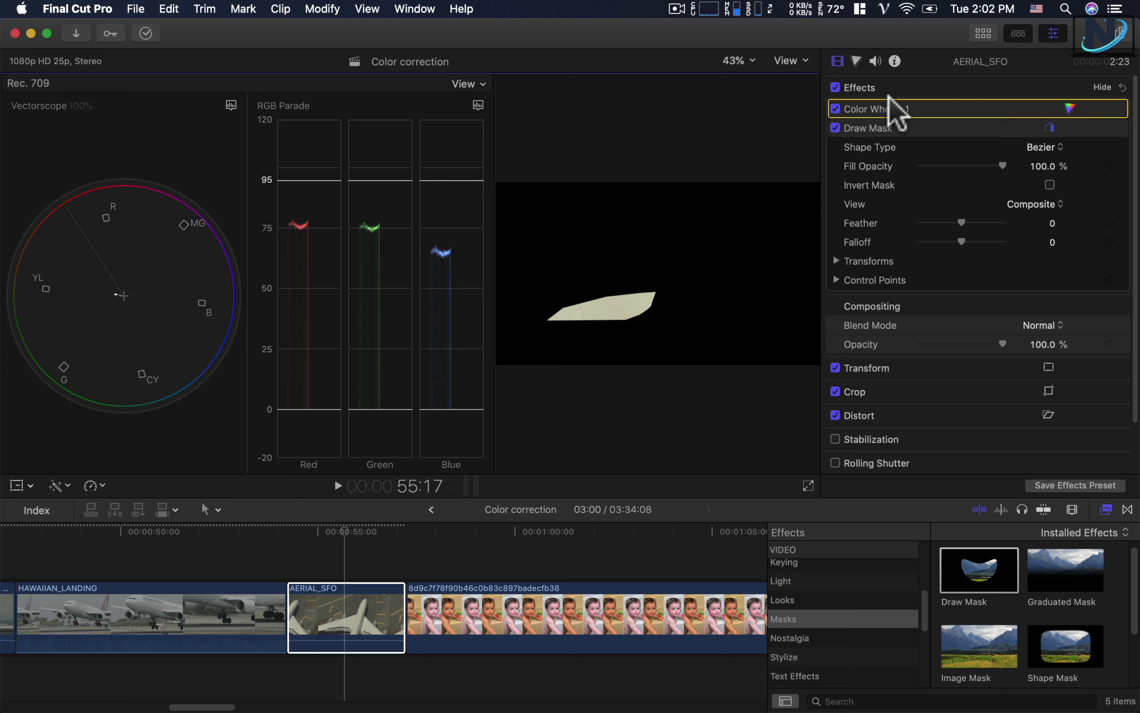
left_click(856, 61)
left_click(867, 87)
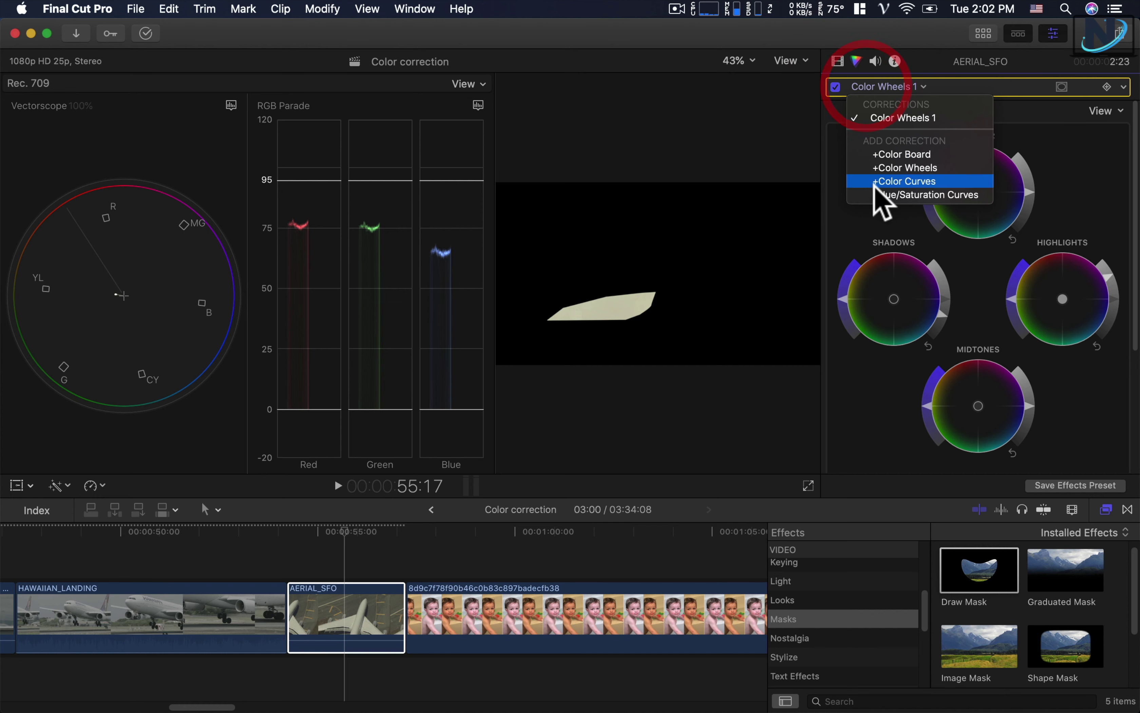
left_click(877, 169)
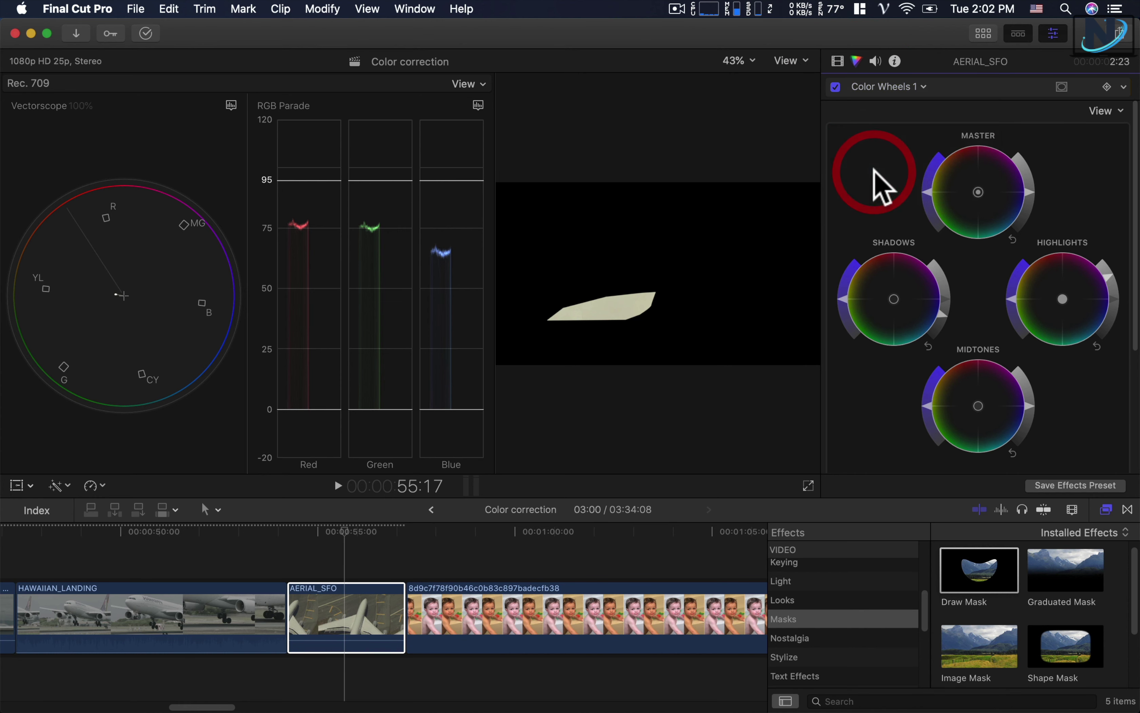
scroll(878, 307, "down", 3)
scroll(877, 307, "down", 3)
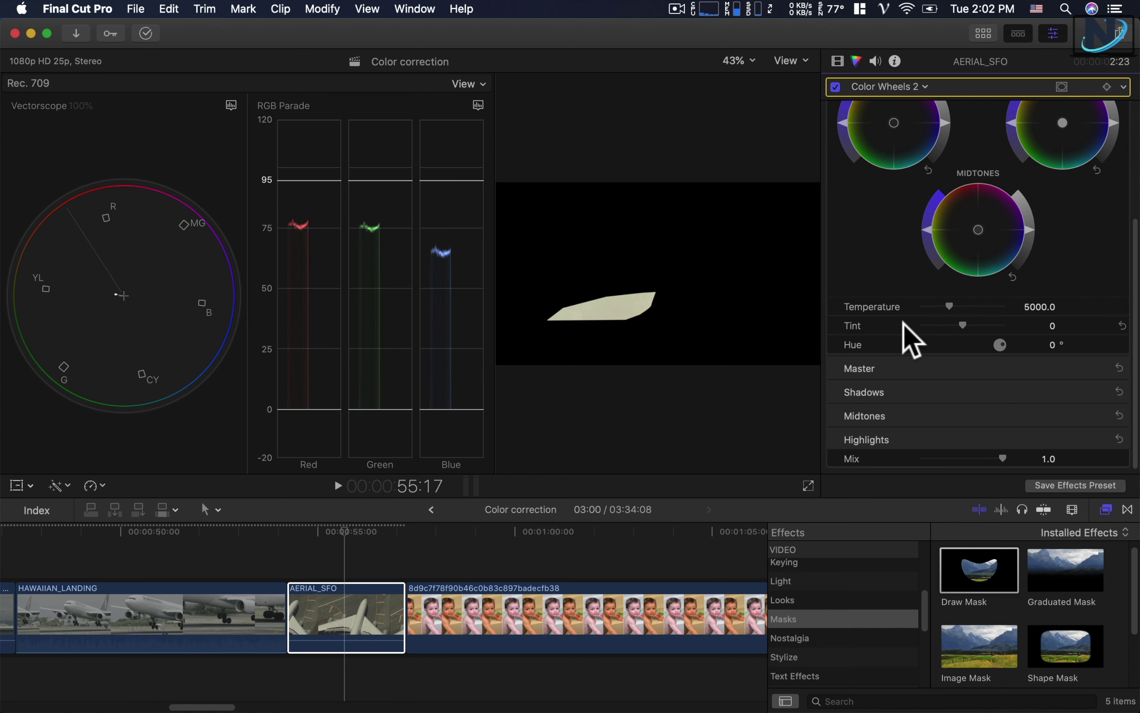
Step: Lower Color Wheels 2 Temperature to 4114.0 and set Tint to 2.0
scroll(904, 325, "down", 1)
left_click_drag(945, 300, 939, 300)
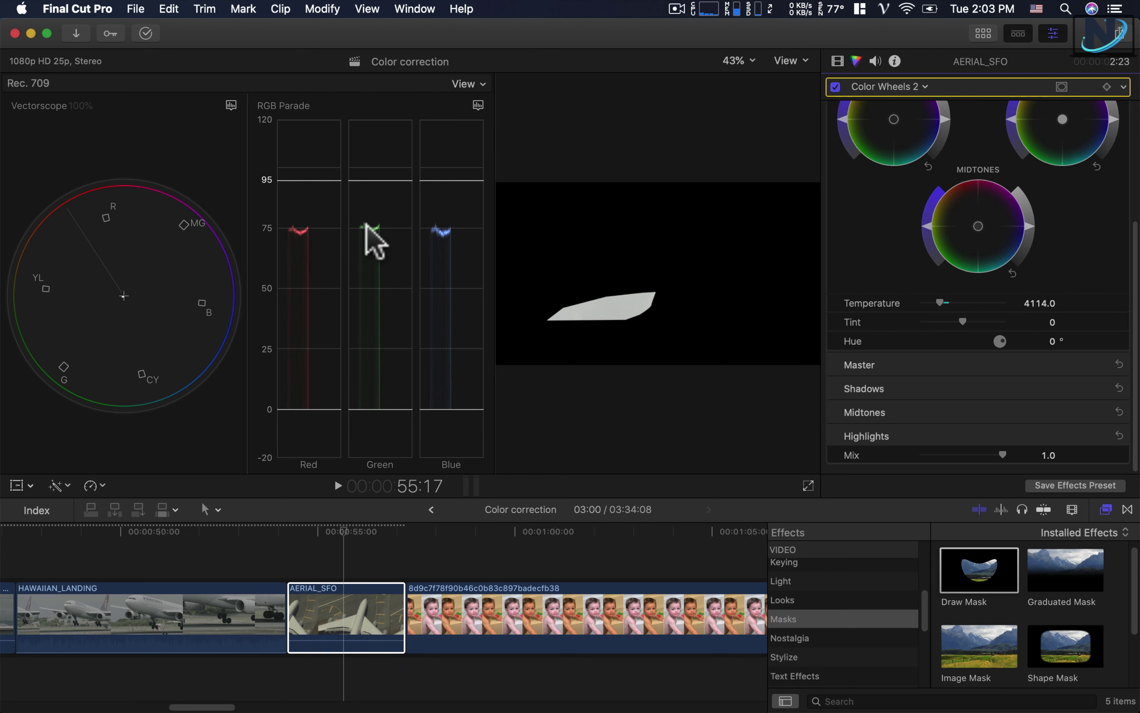
left_click(962, 318)
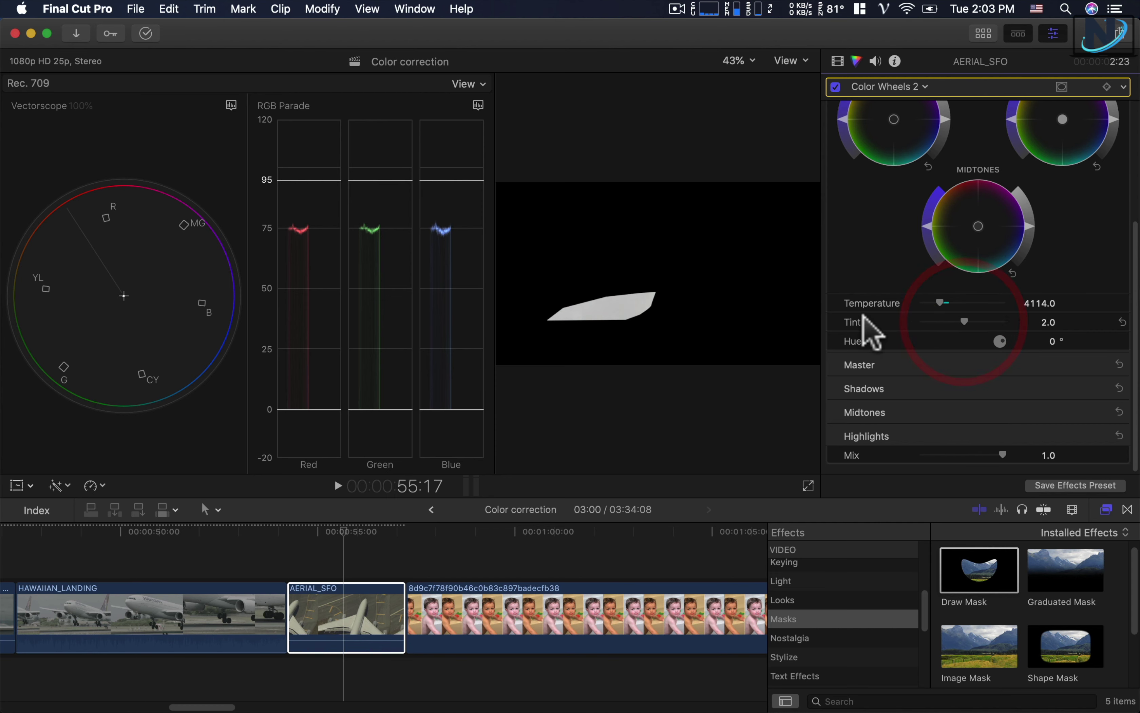
left_click(838, 61)
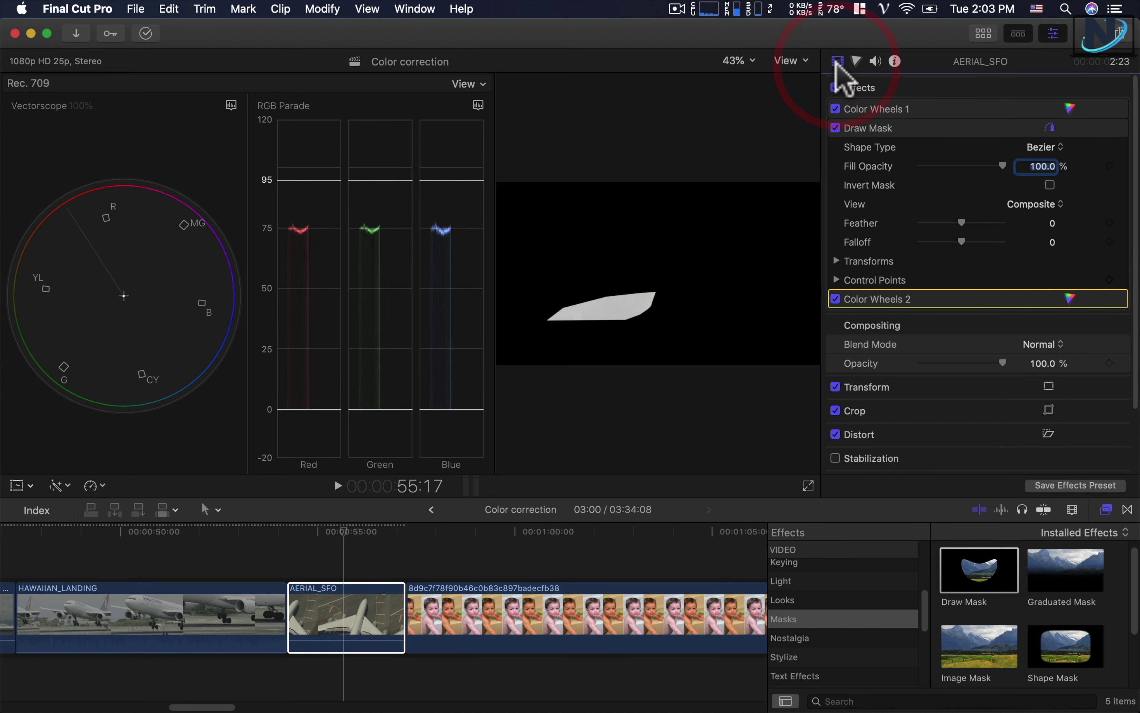
Step: Turn off the Draw Mask and toggle Color Wheels 2 off and on to compare
left_click(835, 127)
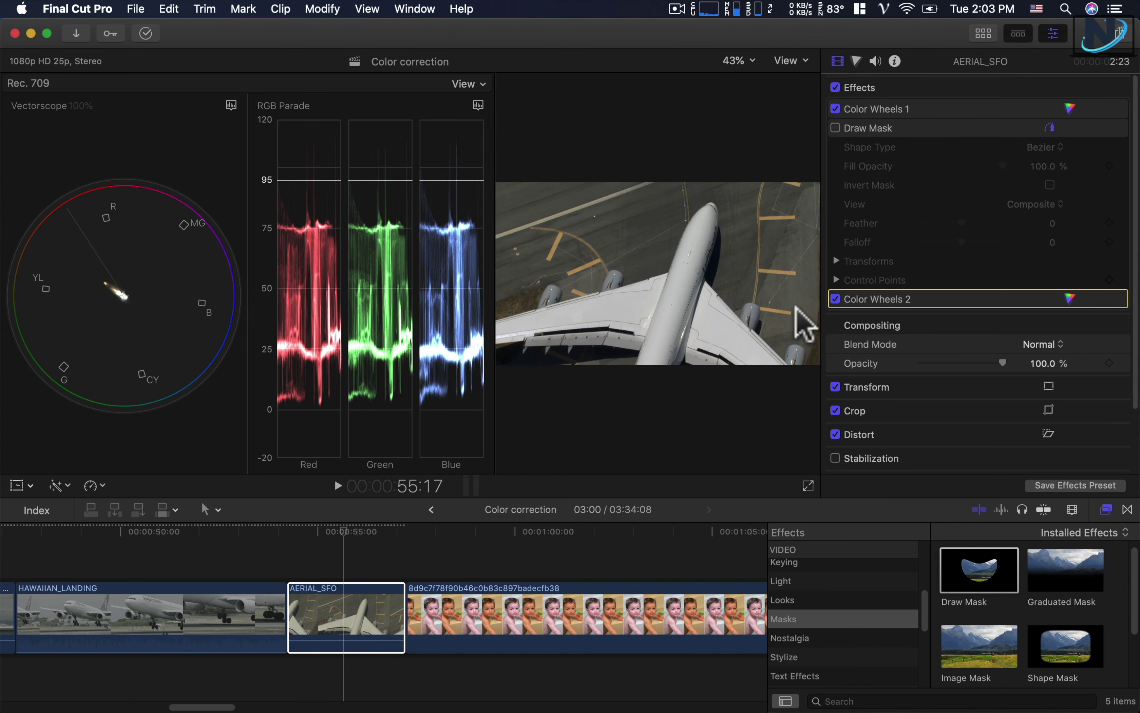
left_click(835, 299)
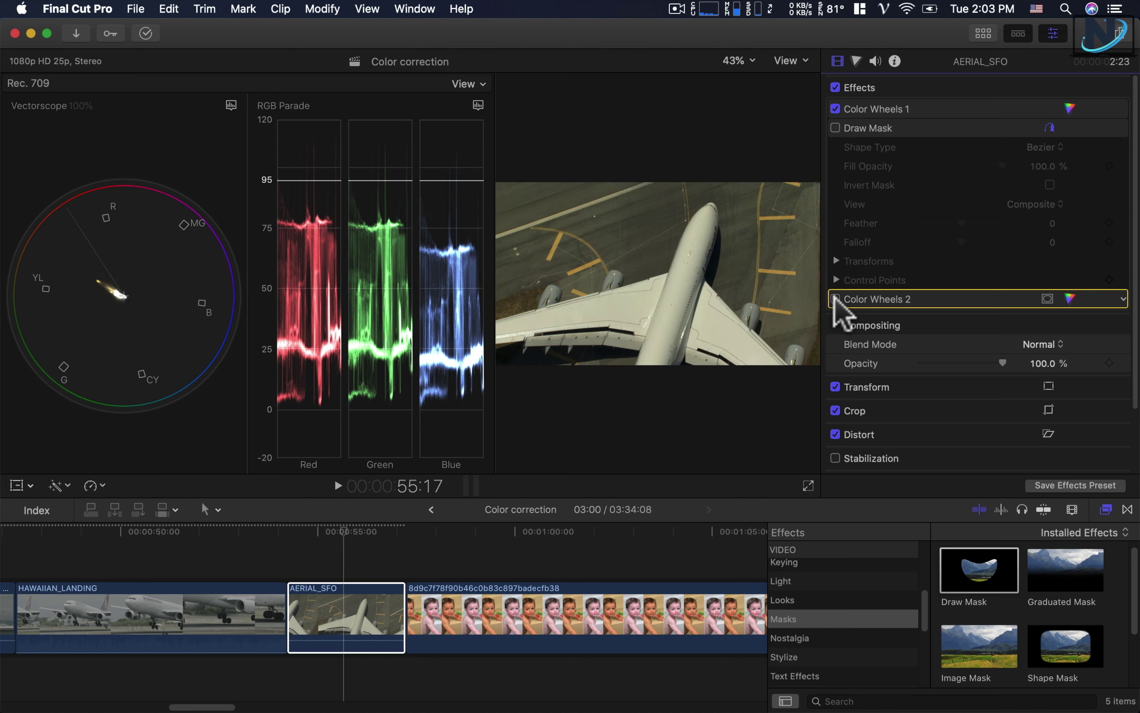
left_click(835, 299)
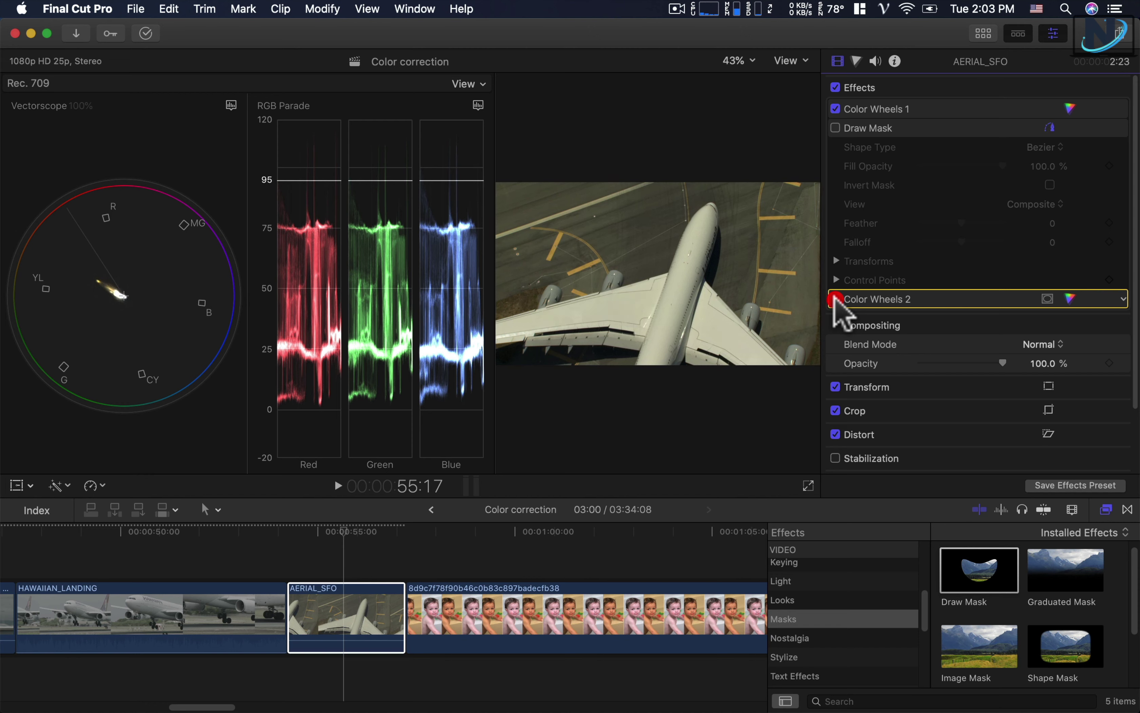
left_click(835, 299)
left_click(835, 299)
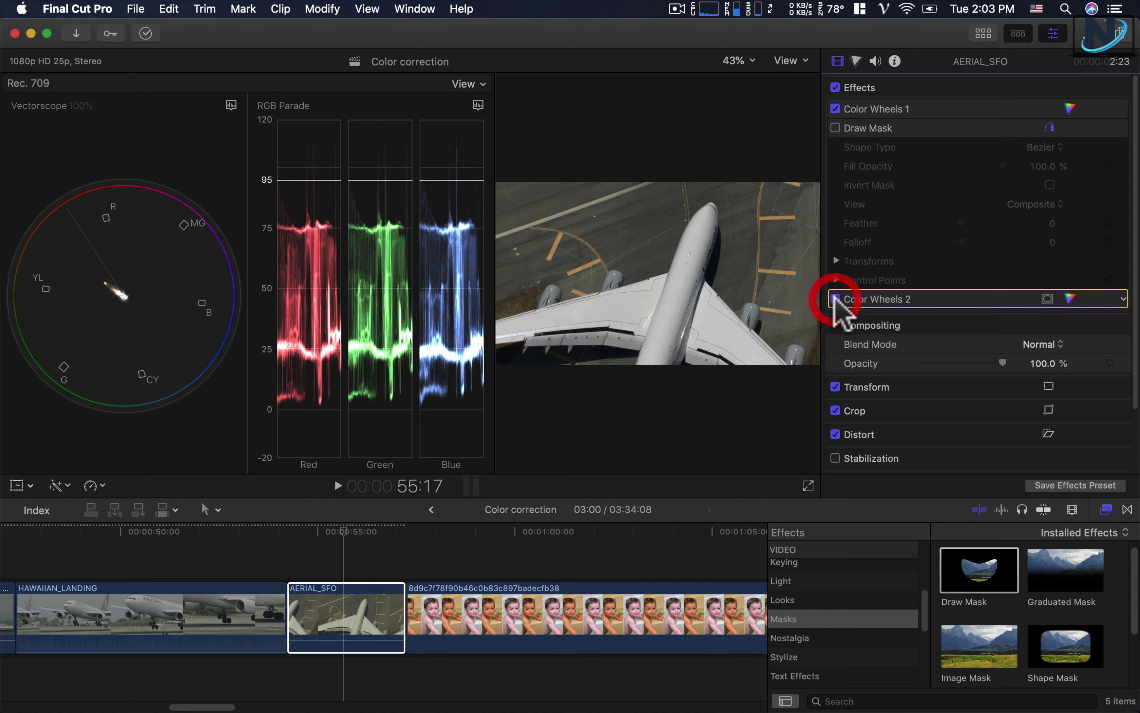
Step: Switch the waveform to RGB Overlay, compare again, and reset Color Wheels 2 to Temperature 5000.0, Tint 0
left_click(477, 103)
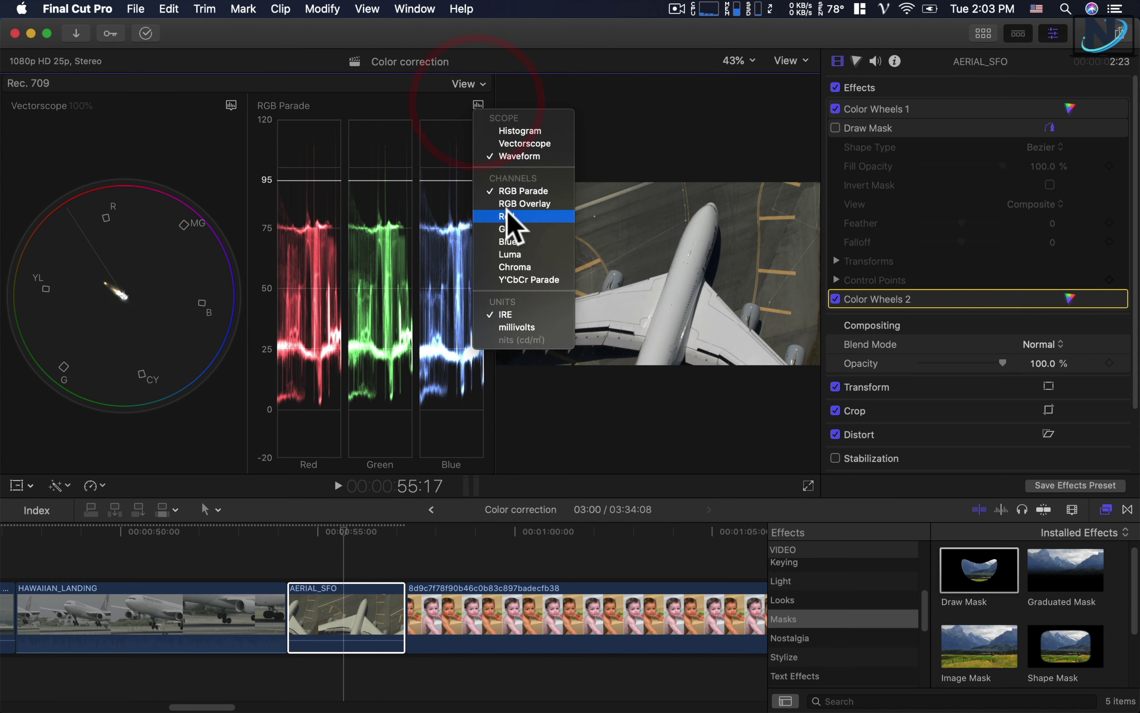
left_click(532, 203)
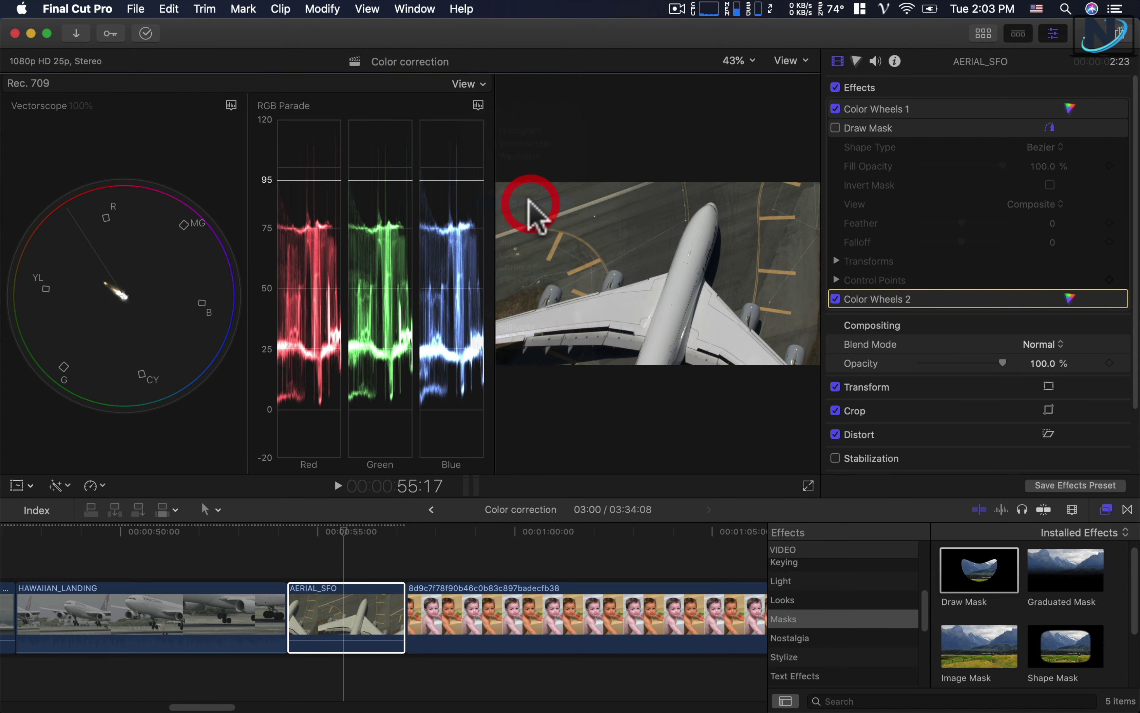
left_click(835, 299)
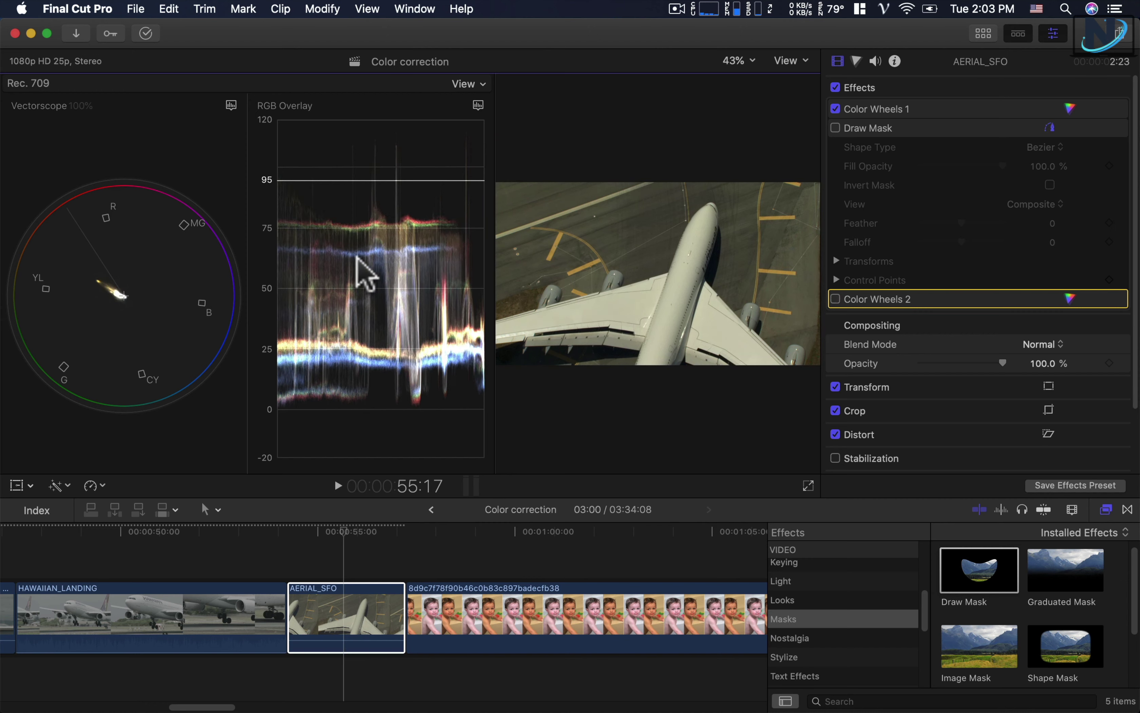
left_click(835, 299)
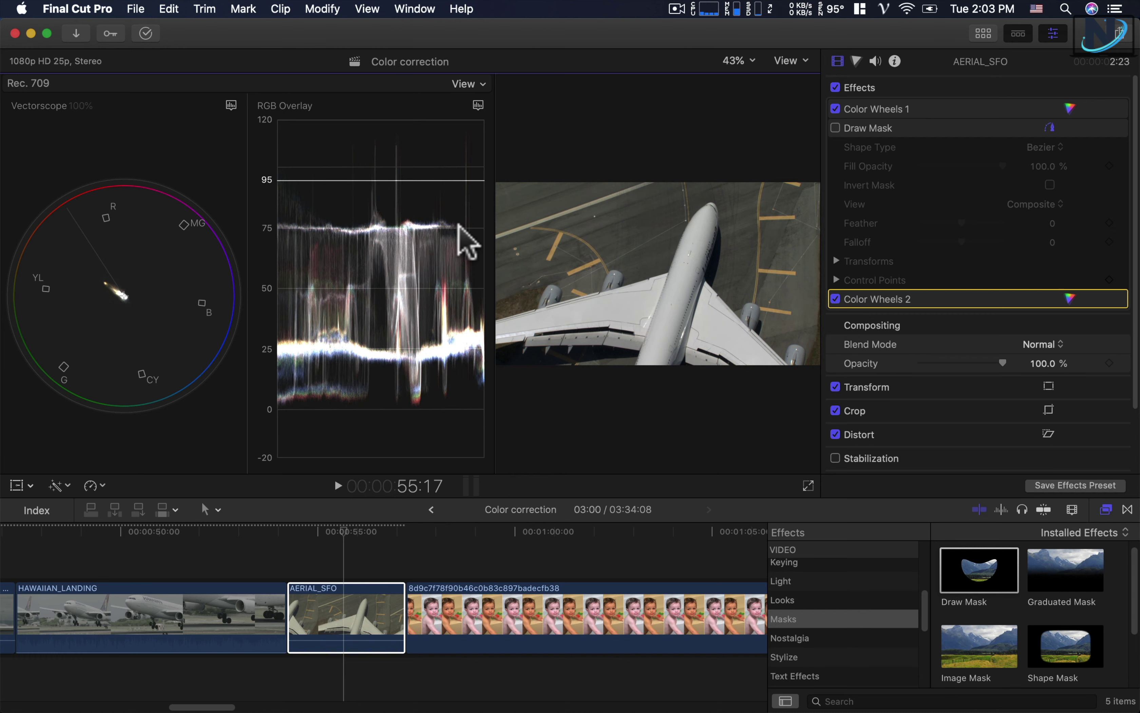
left_click(1123, 299)
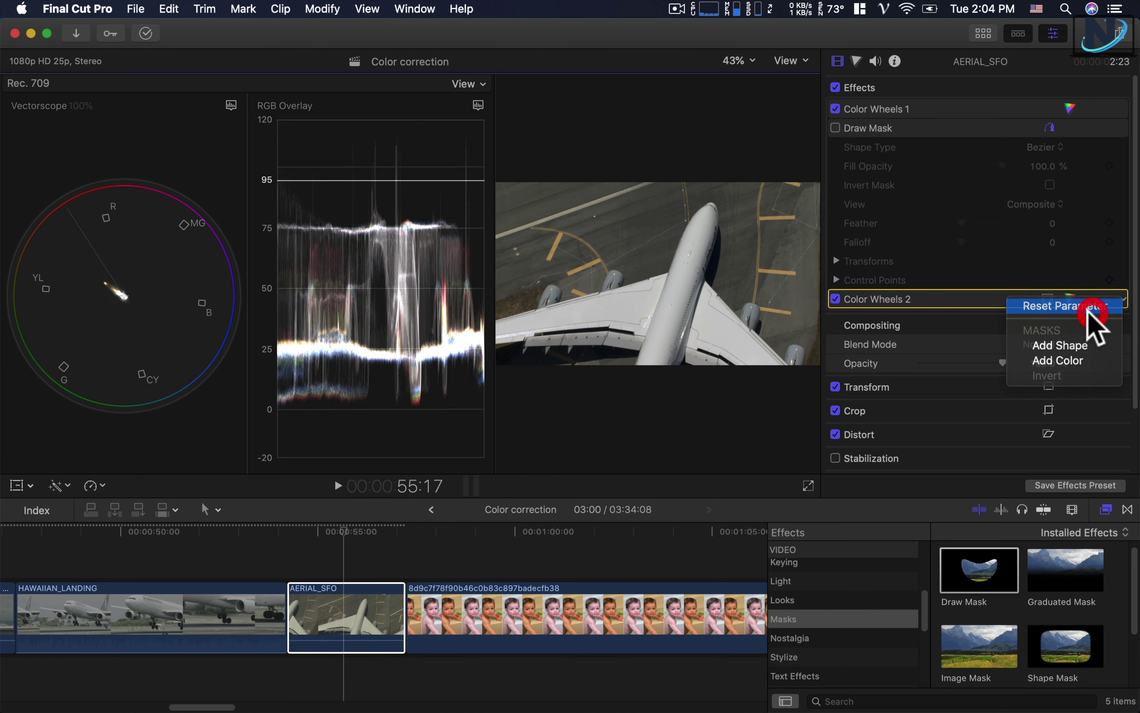
left_click(1089, 309)
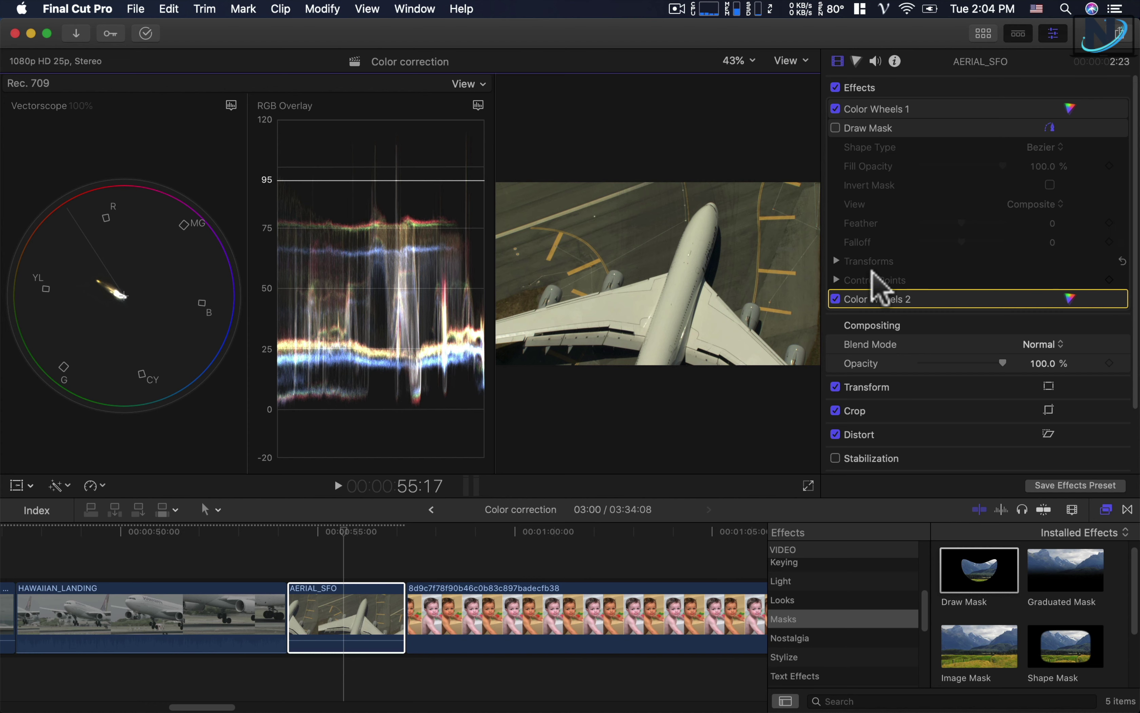
left_click(856, 64)
Step: Add a Color Curves correction and pull down the blue curve's top point
left_click(870, 85)
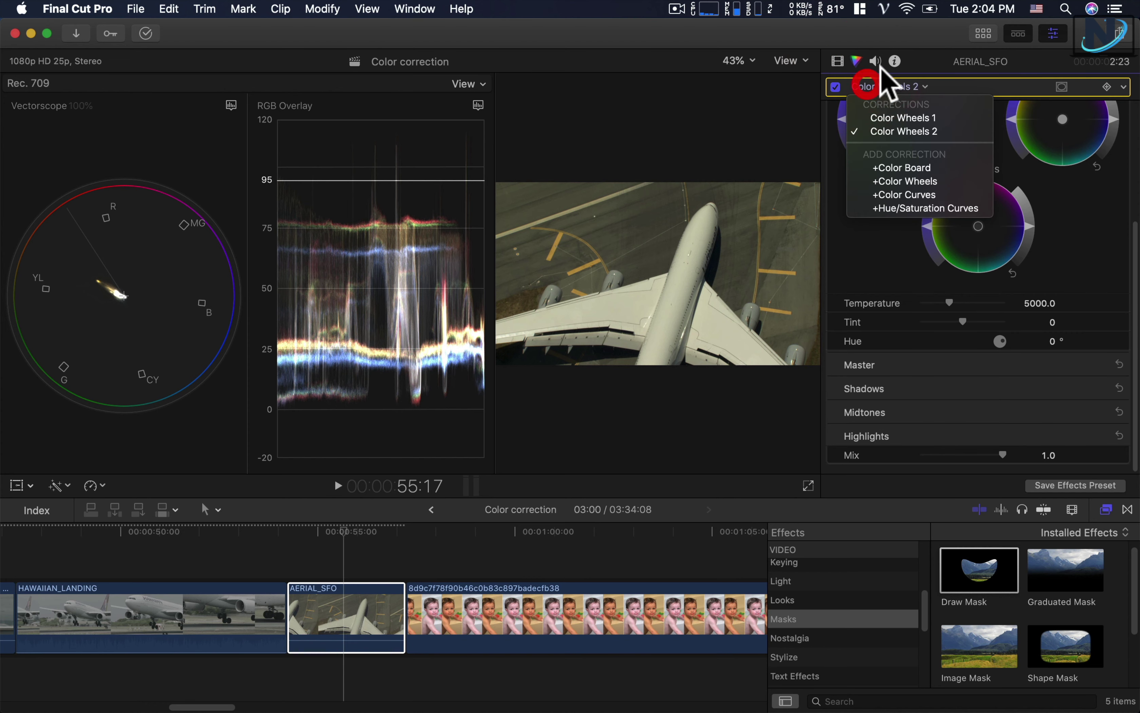
left_click(895, 199)
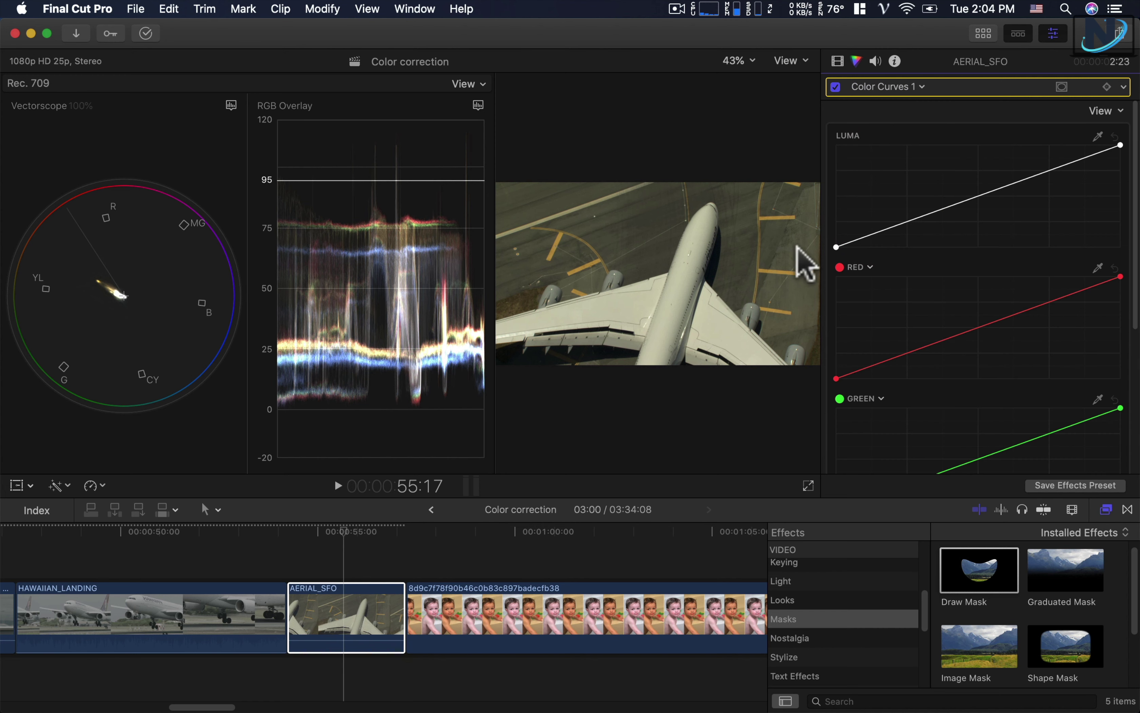
scroll(978, 329, "down", 5)
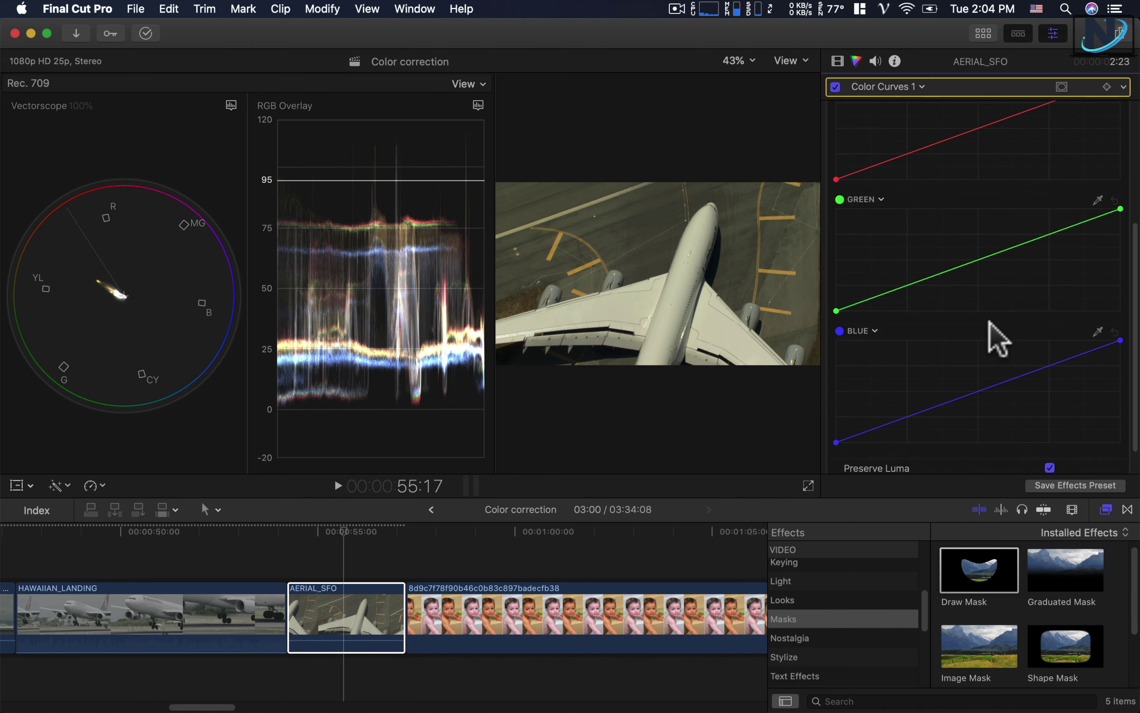
scroll(974, 309, "up", 1)
scroll(975, 330, "down", 3)
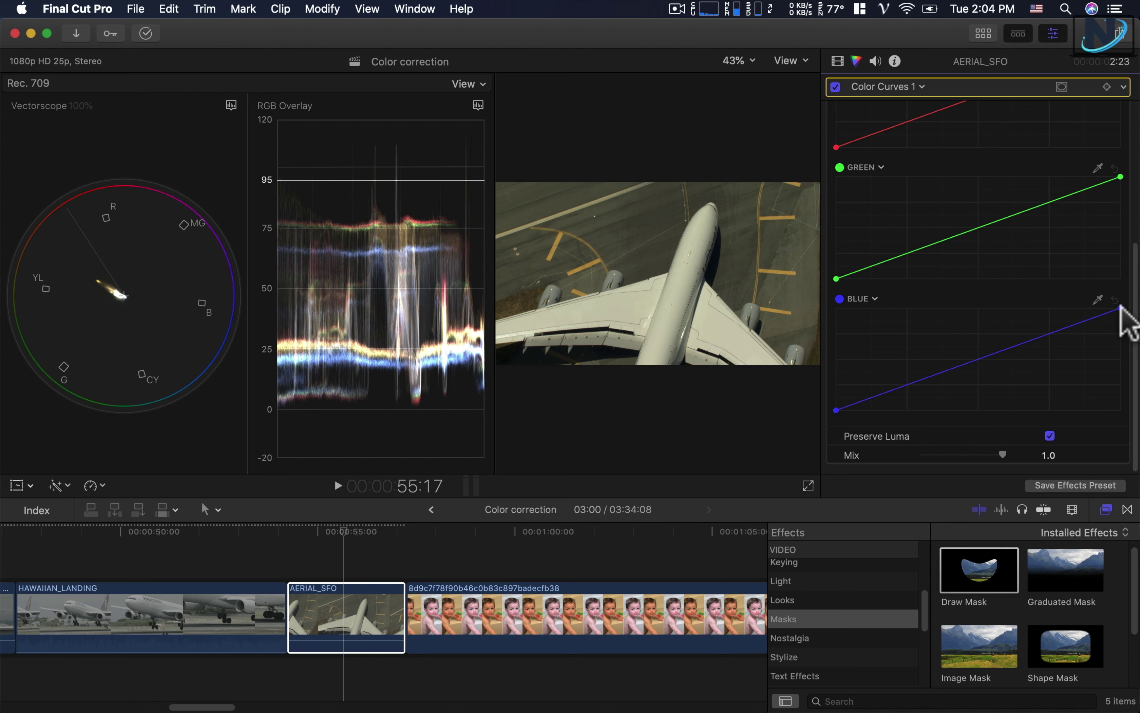
left_click_drag(1121, 308, 1083, 309)
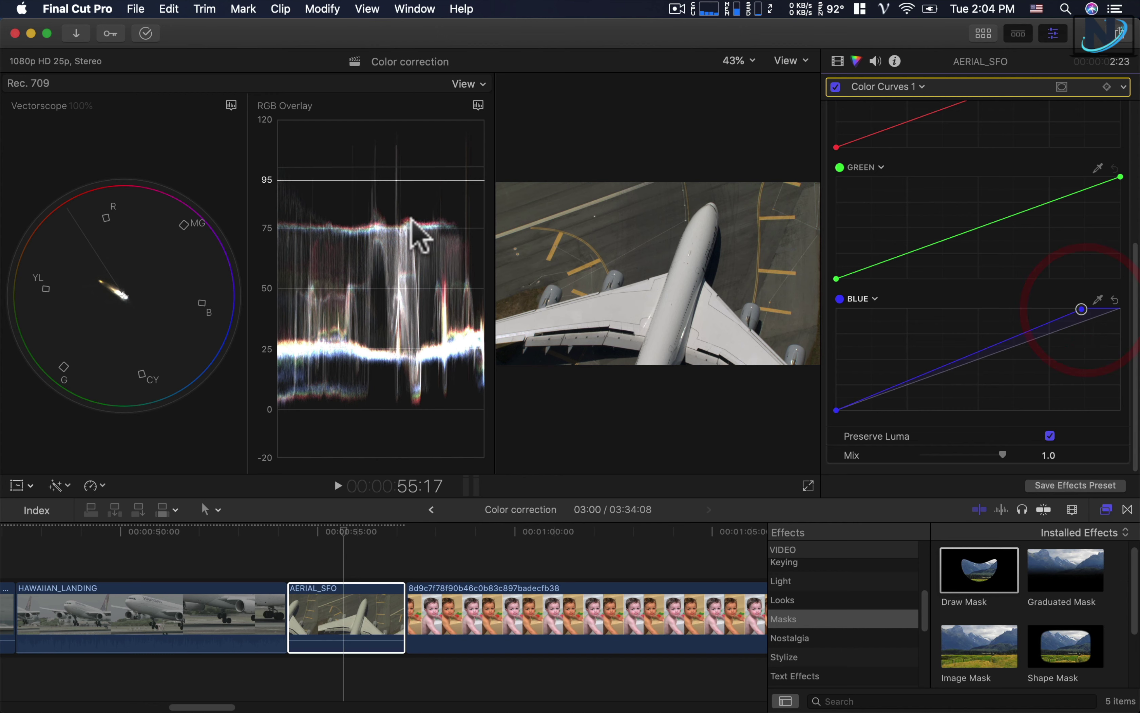
Step: Pull down the red curve's top point and toggle Color Curves 1 to compare
scroll(1094, 221, "up", 5)
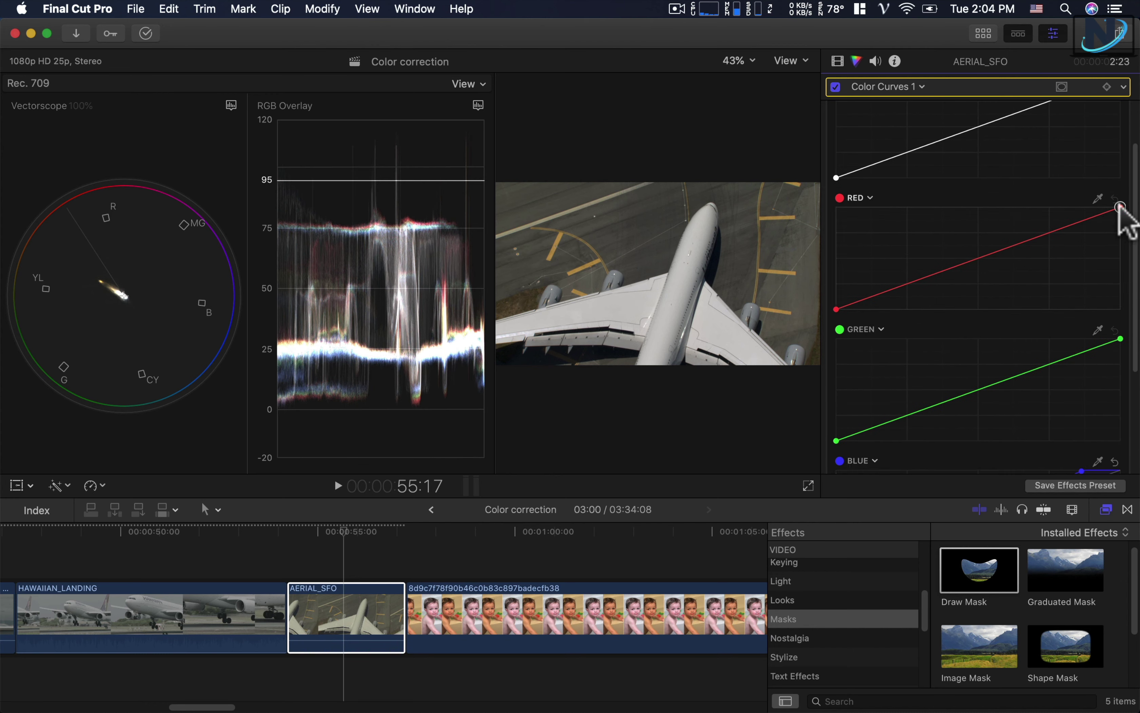
left_click_drag(1120, 208, 1121, 209)
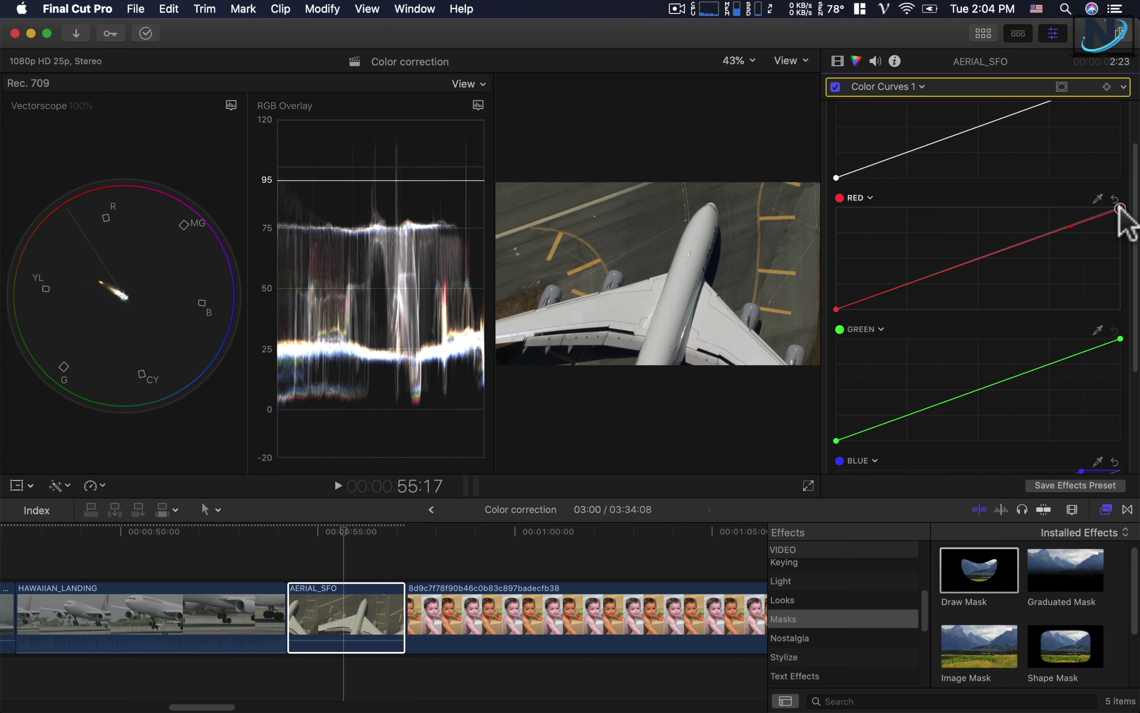
left_click(1121, 208)
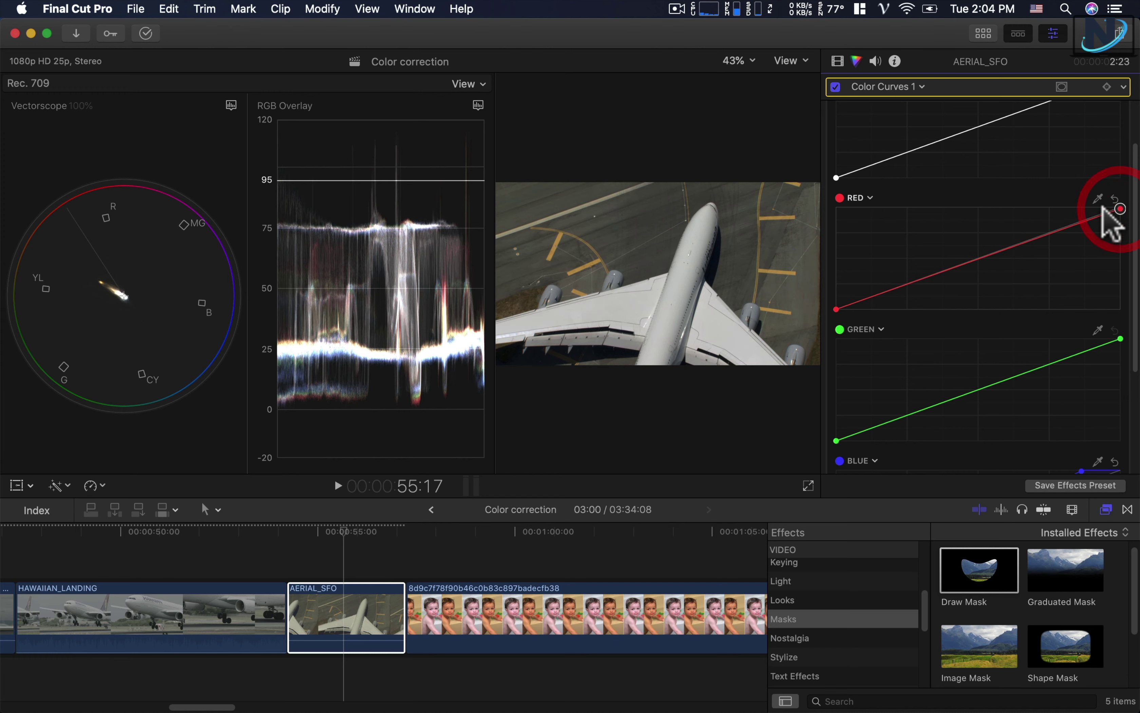
left_click(837, 87)
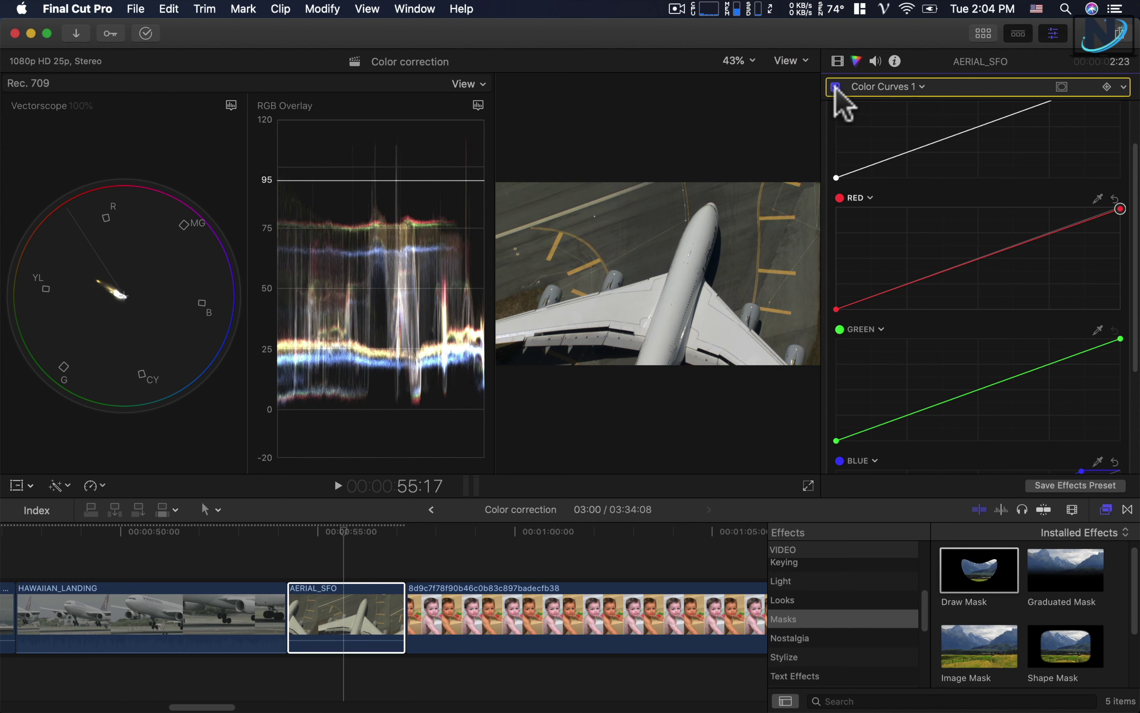
scroll(843, 245, "up", 3)
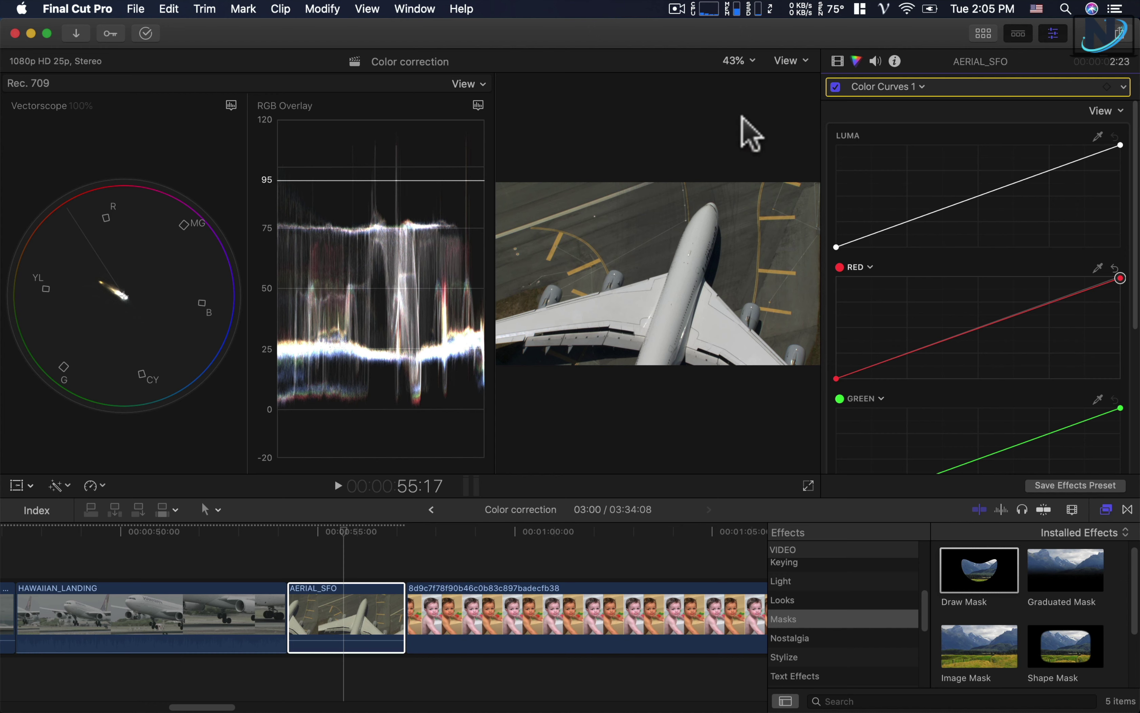
left_click(838, 61)
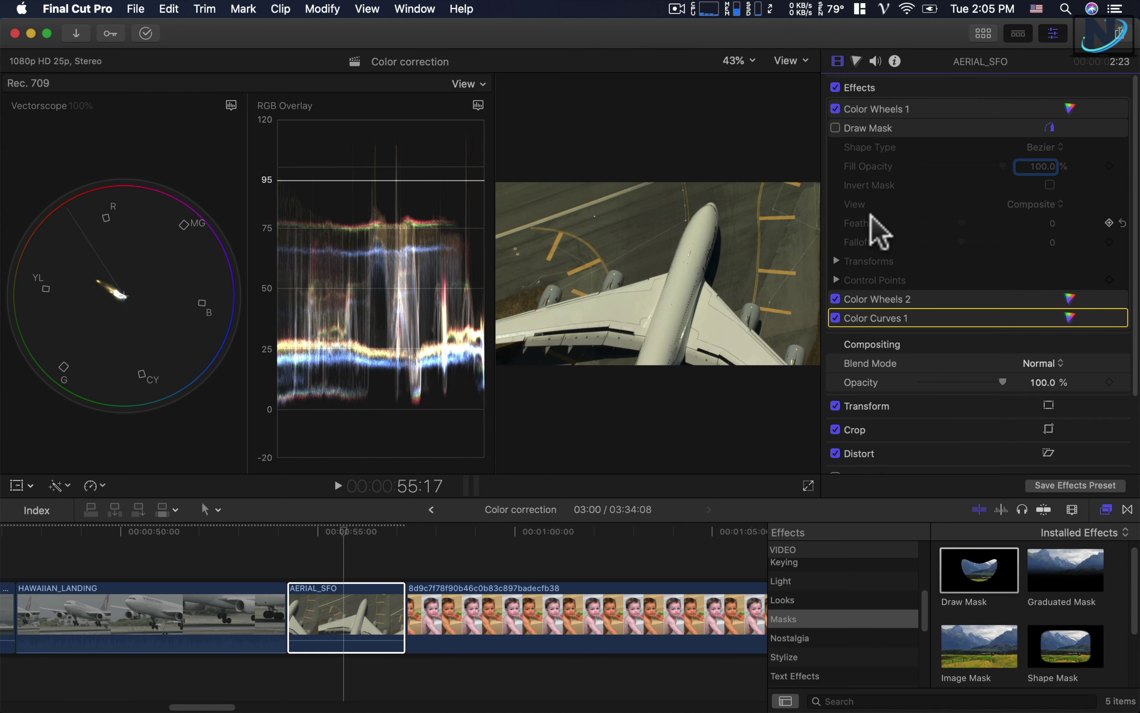
Step: Show only the masked area with Draw Mask, and display just the vectorscope at 133%
left_click(836, 128)
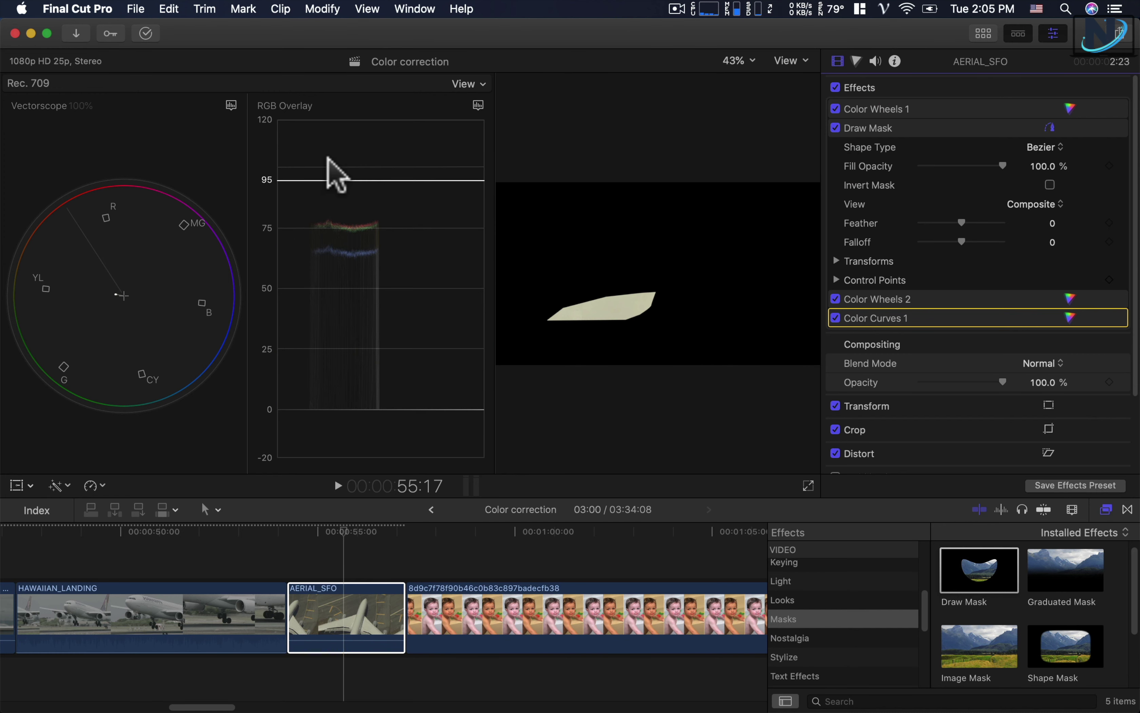
left_click(466, 86)
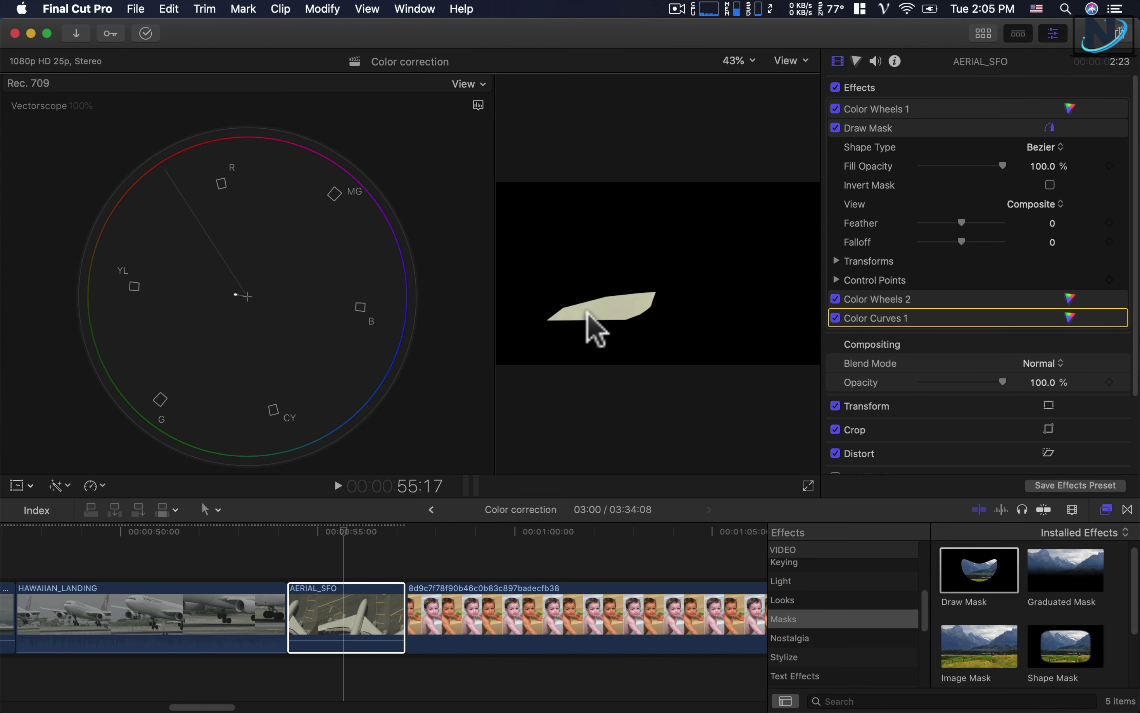
right_click(235, 294)
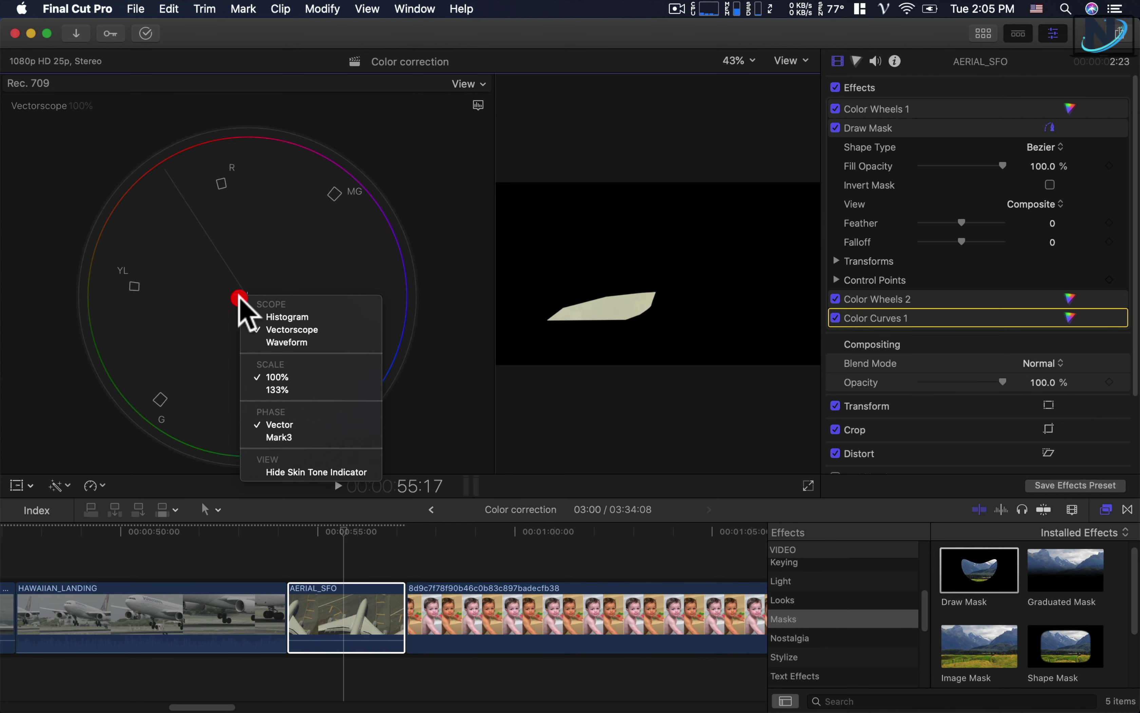
left_click(291, 389)
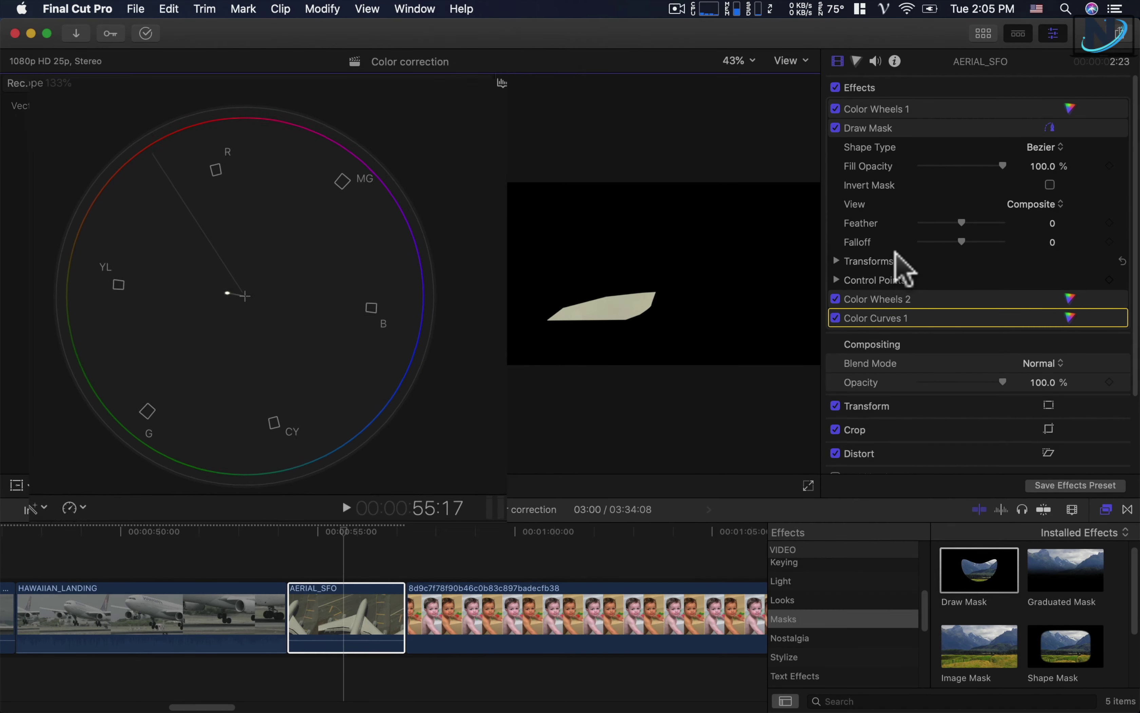
Step: Enlarge the clip's Transform to 569% scale at position 1605, 1121 to fill the frame with the masked wing
scroll(885, 312, "down", 2)
scroll(892, 330, "down", 3)
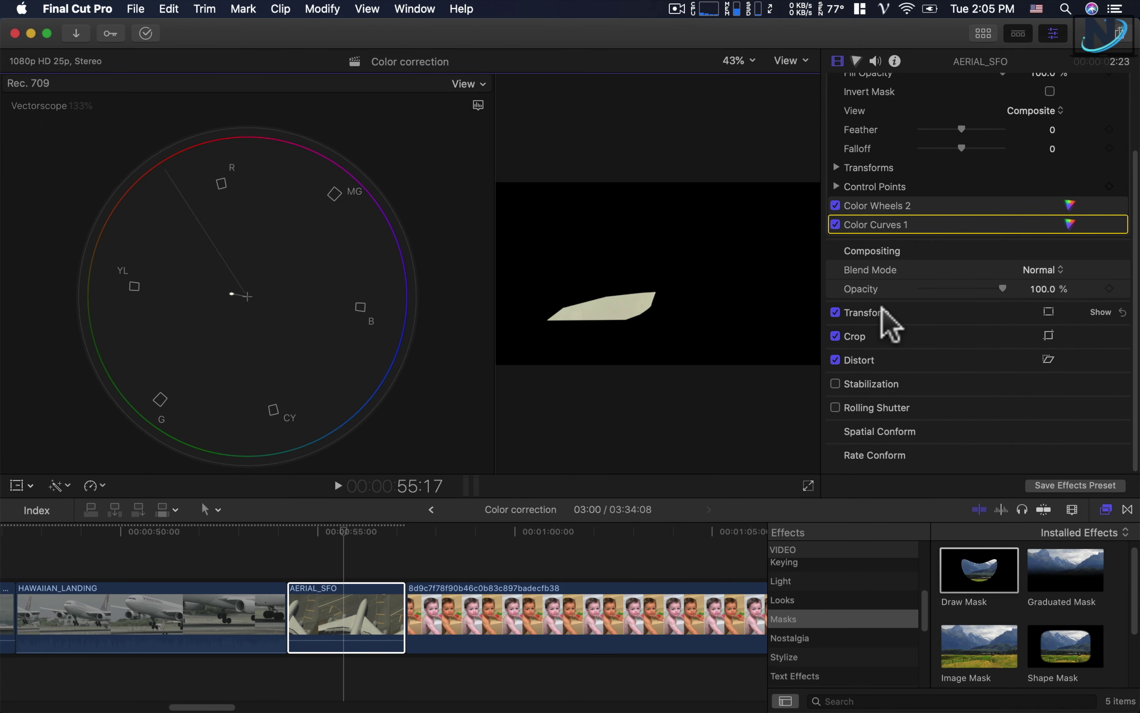
left_click(1100, 312)
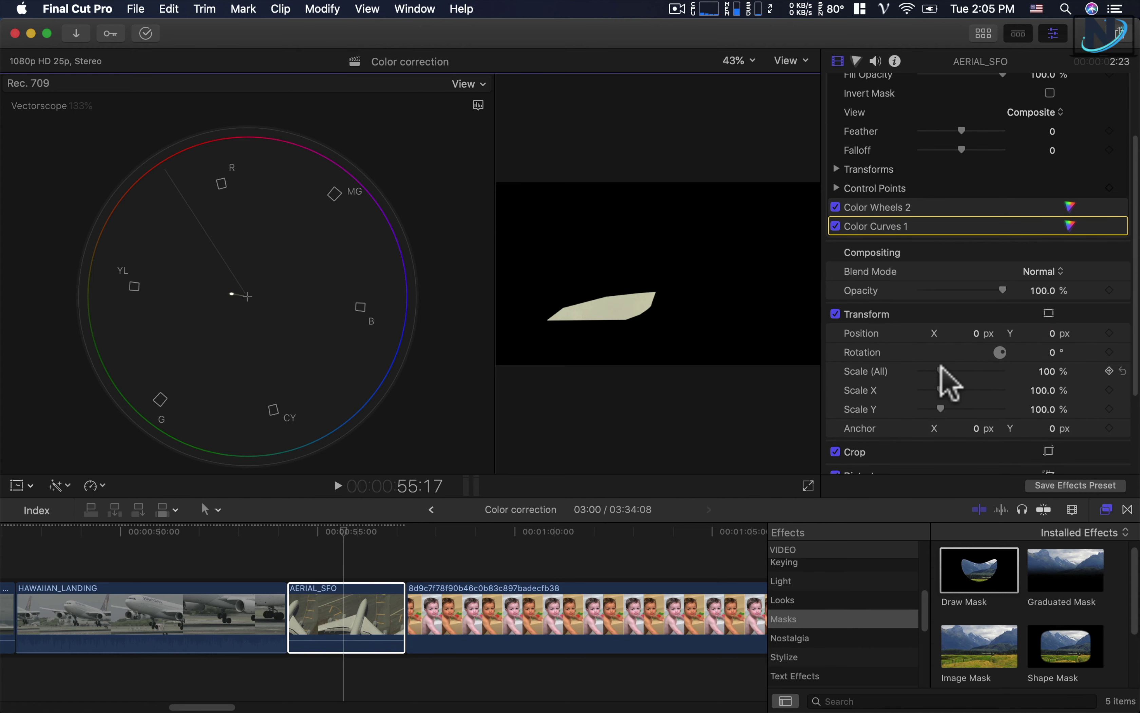
left_click_drag(941, 371, 1001, 371)
left_click_drag(644, 311, 652, 209)
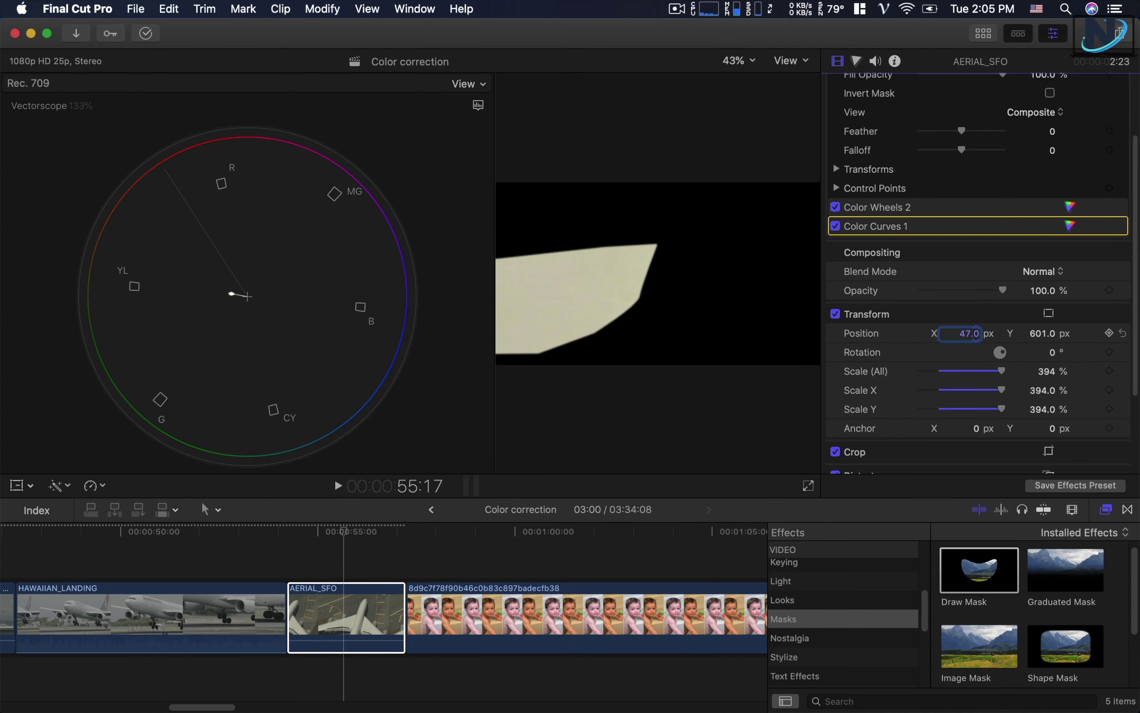
left_click_drag(975, 333, 976, 339)
mouse_move(1047, 371)
left_mouse_down()
mouse_move(1041, 333)
mouse_move(964, 346)
left_mouse_up()
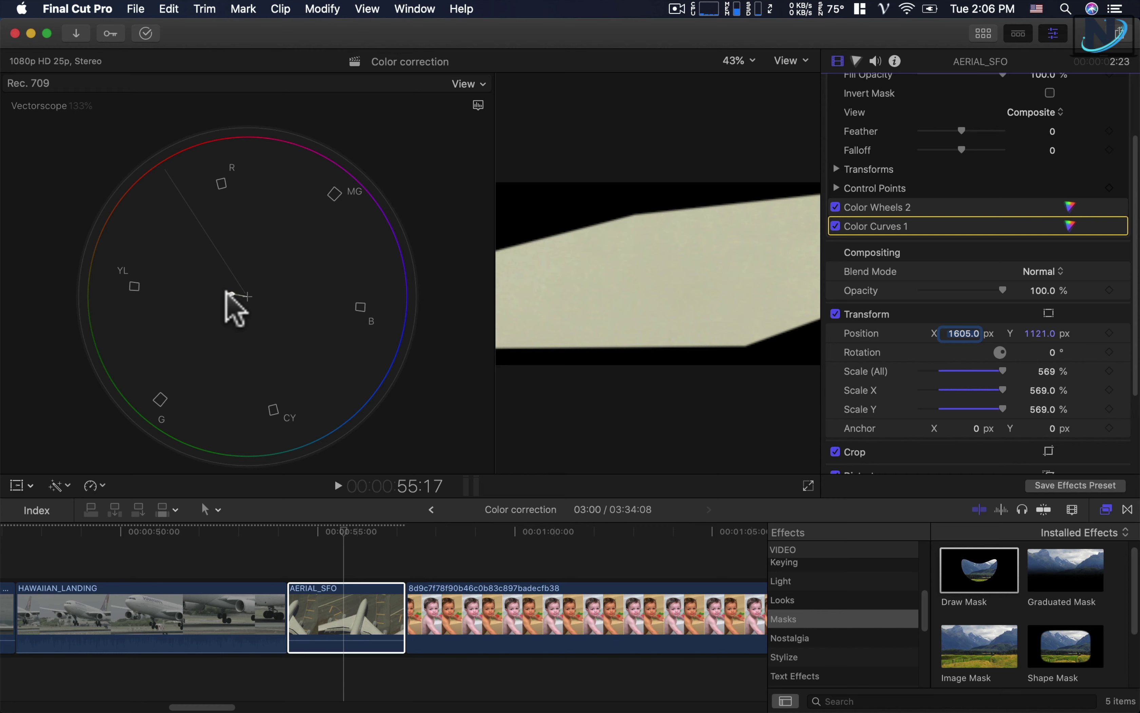
Step: Neutralise the masked wing by setting Color Wheels 2 Temperature to 4115 and Tint to 2.0
left_click(922, 208)
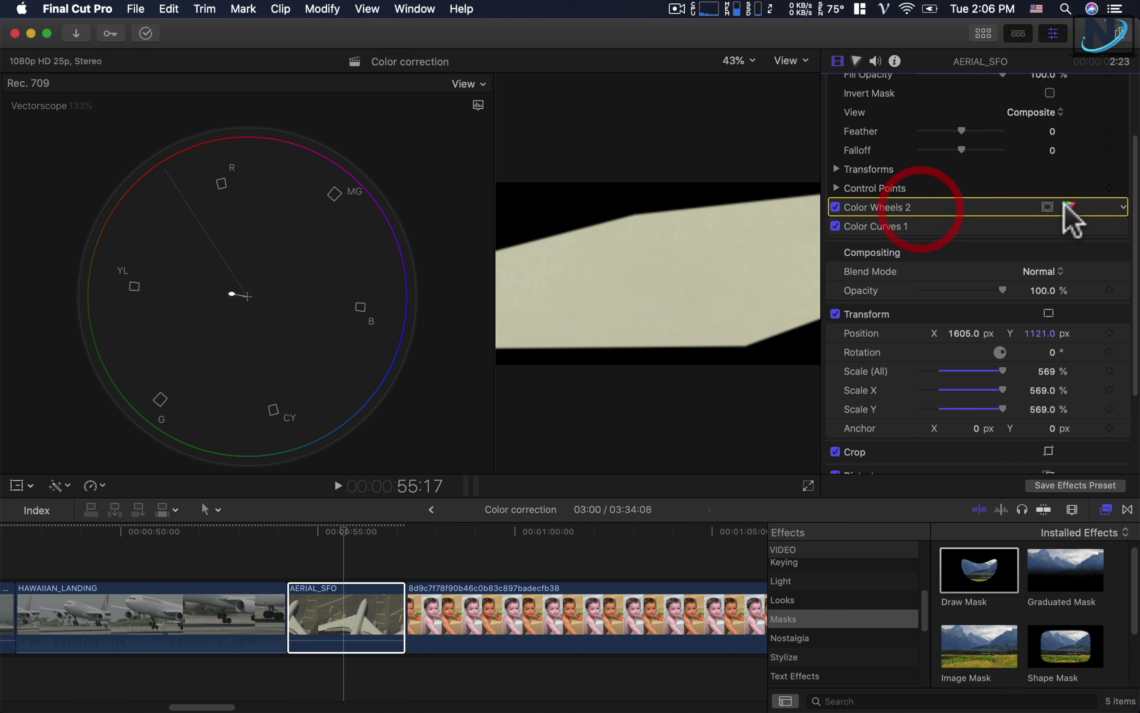
left_click(1066, 206)
scroll(997, 313, "down", 3)
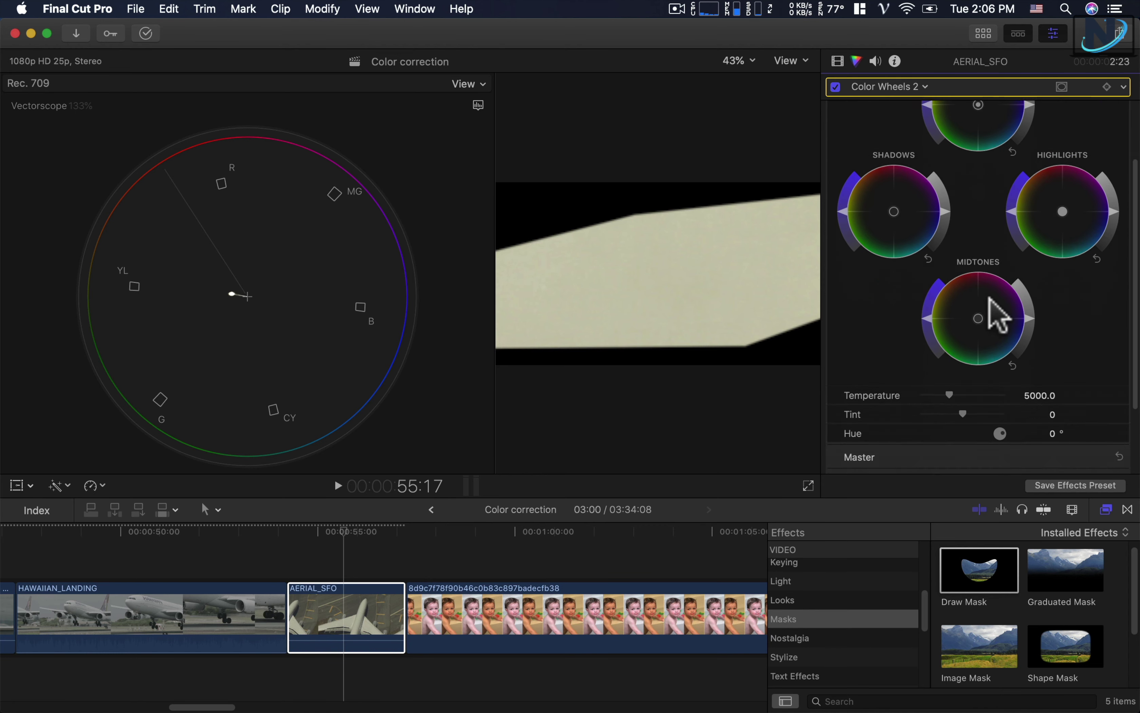
scroll(995, 314, "down", 3)
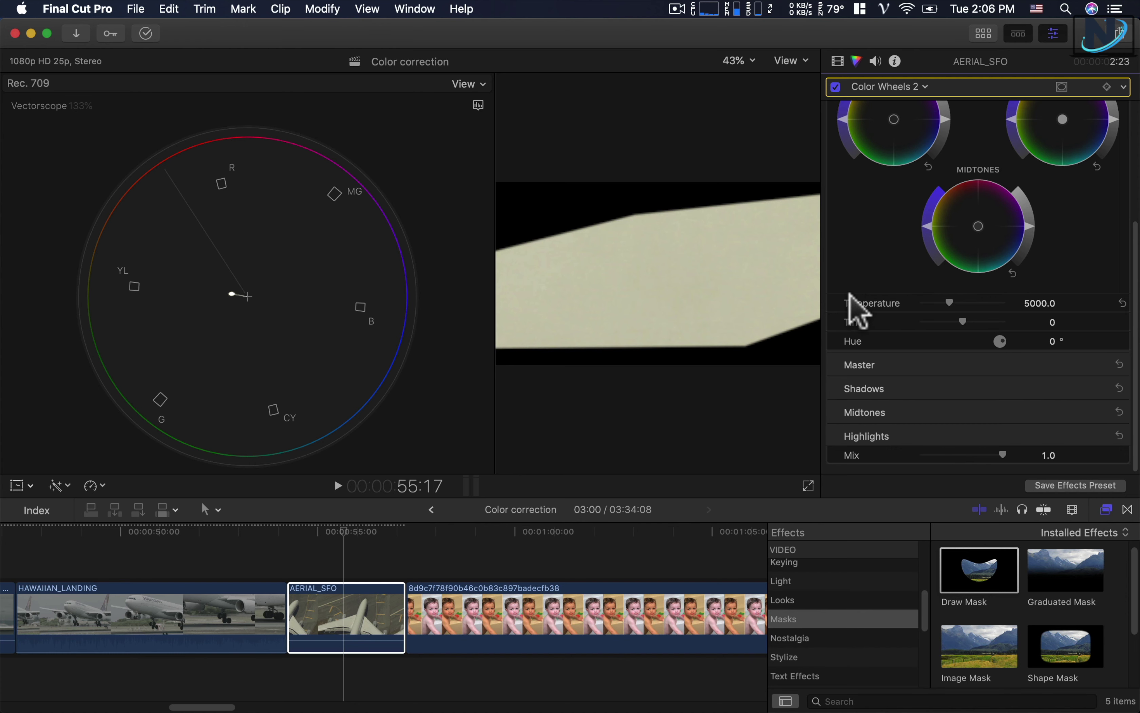
key("super+z")
key("super+z")
left_click_drag(949, 301, 944, 300)
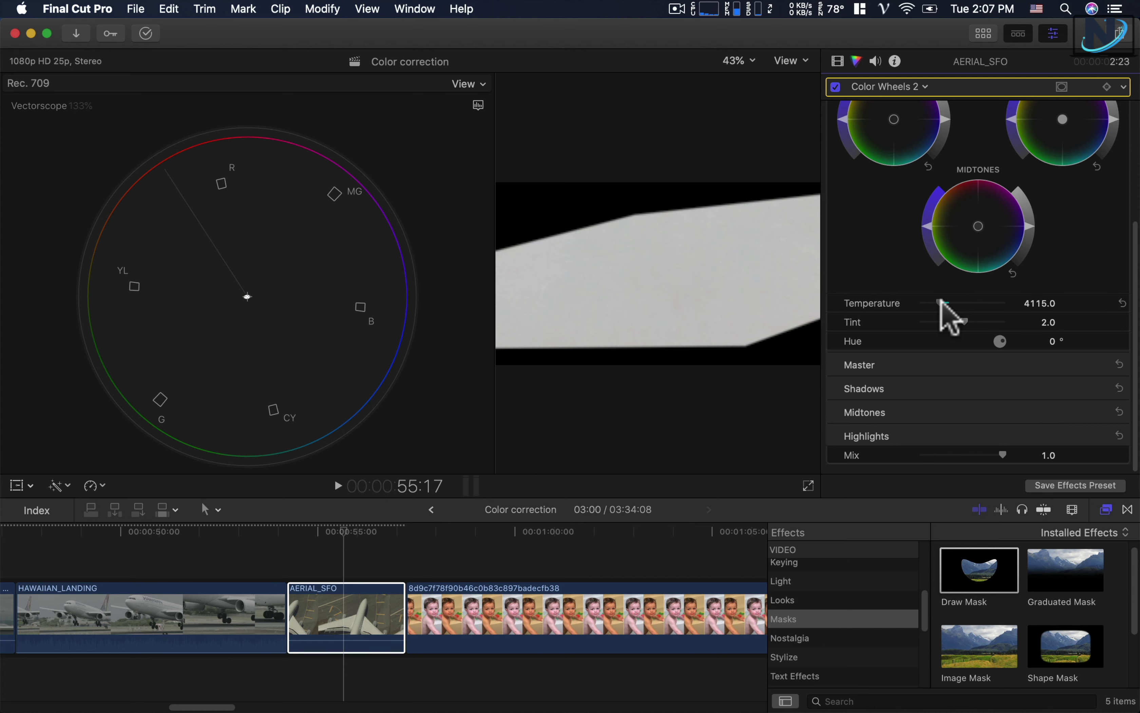
left_click(838, 62)
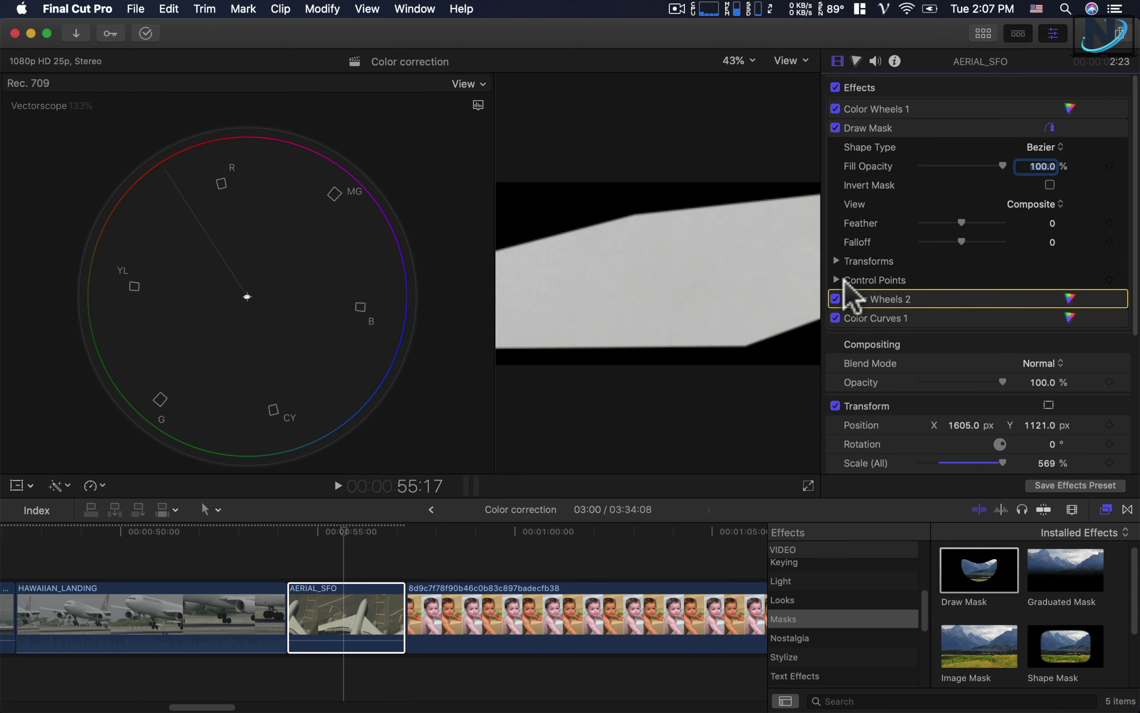
Step: Turn off the temporary Transform scaling and Draw Mask preview, and compare the shot without Color Wheels 2
left_click(835, 406)
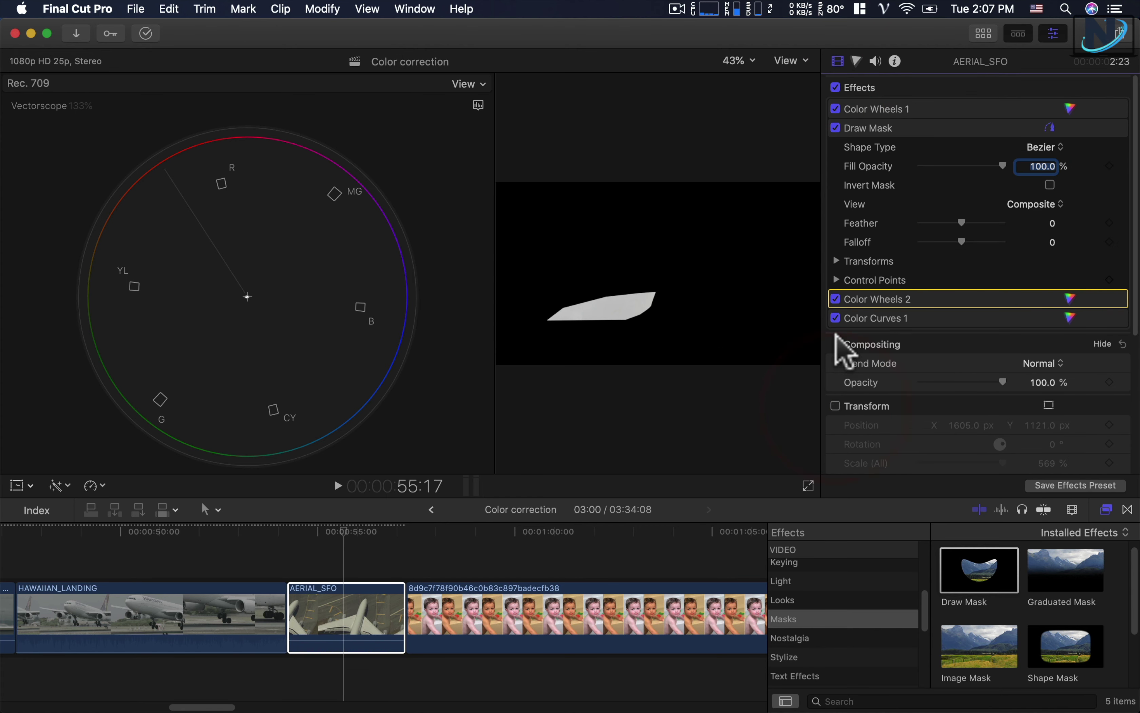
left_click(835, 128)
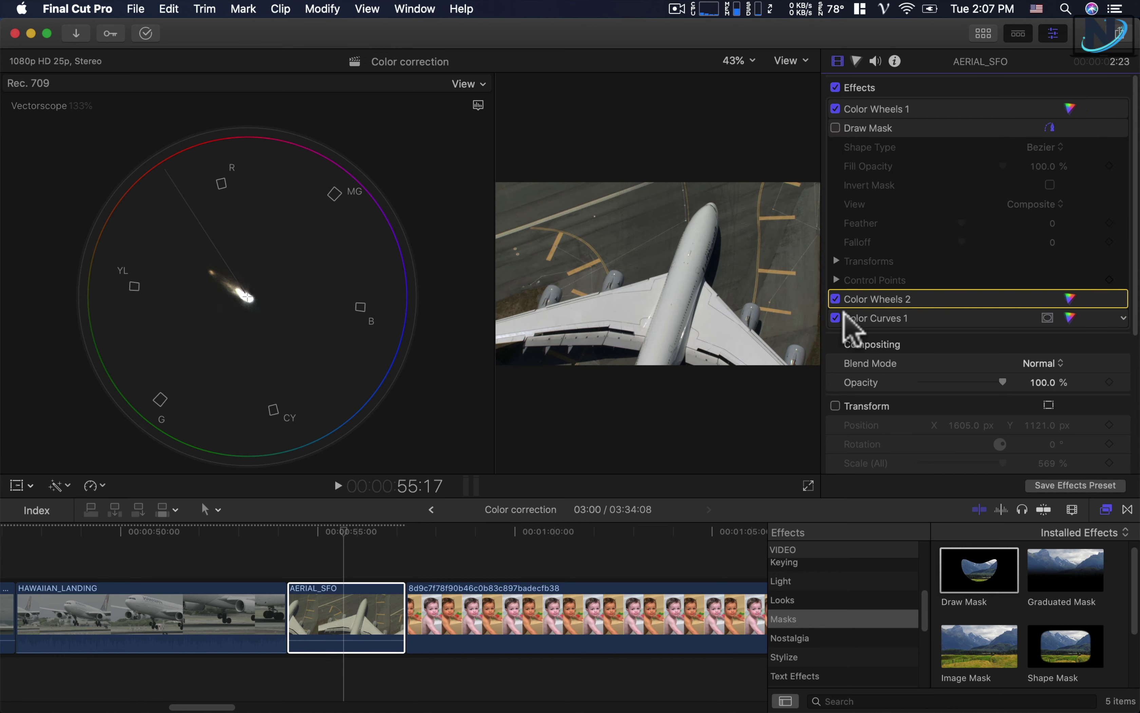
left_click(835, 299)
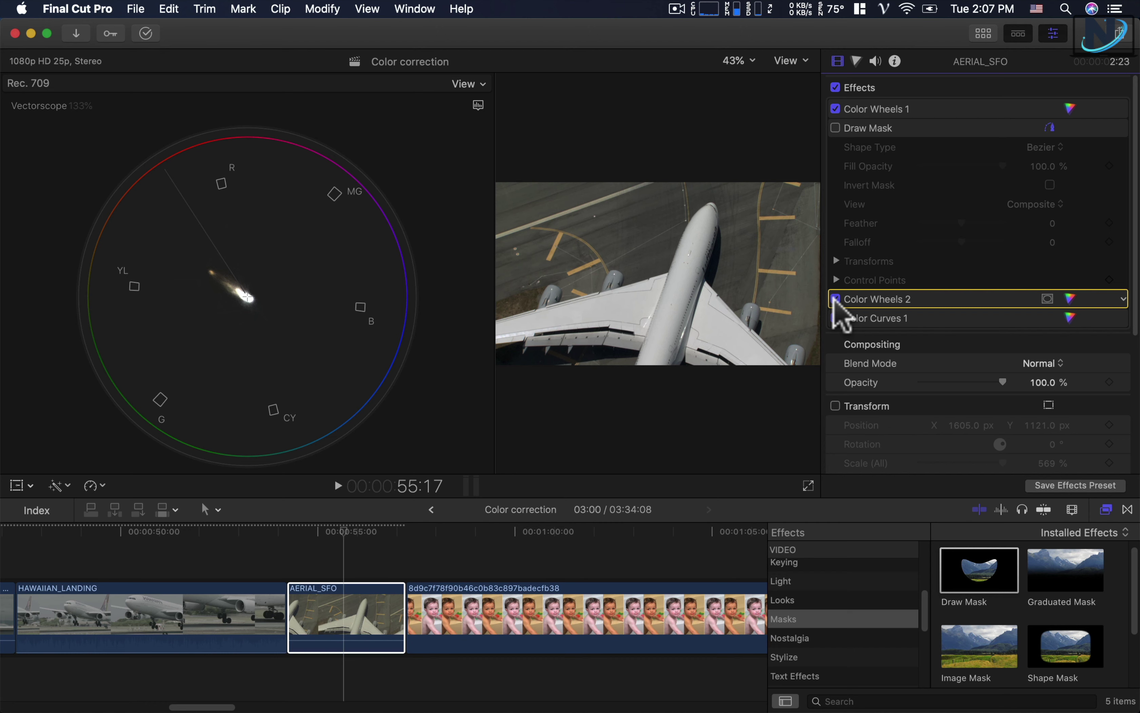
left_click(835, 299)
Step: Re-enable Color Wheels 2 and move the playhead into clip MAH00016
left_click(353, 530)
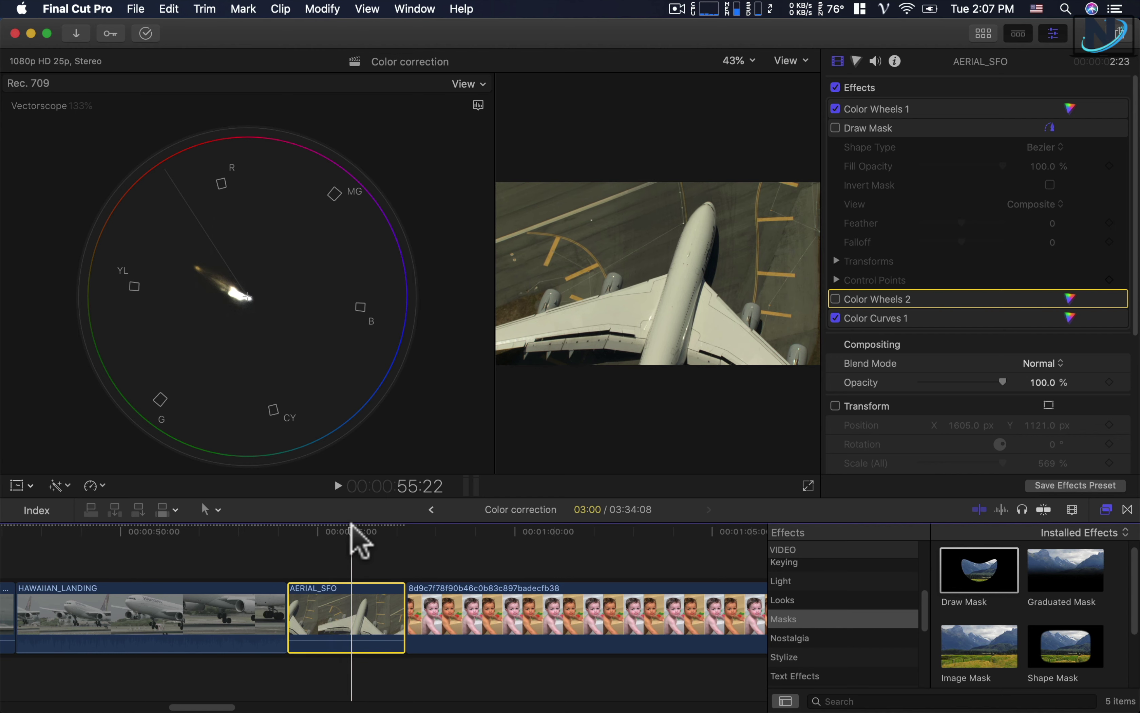
key("super+z")
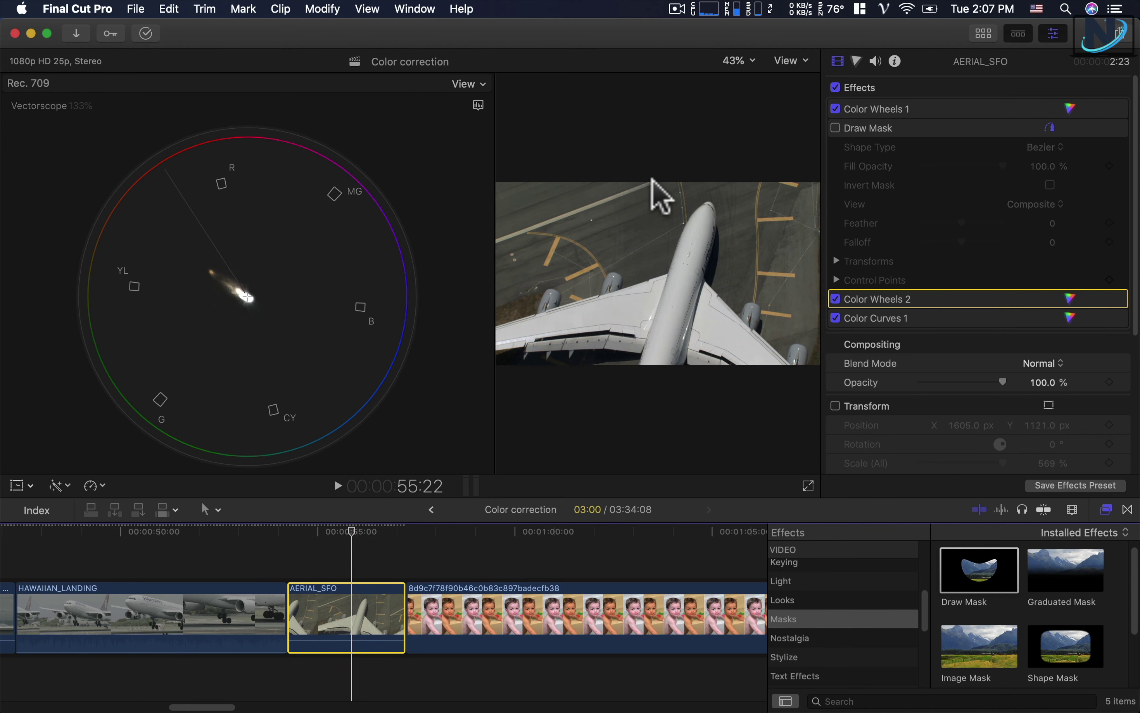
scroll(458, 580, "right", 10)
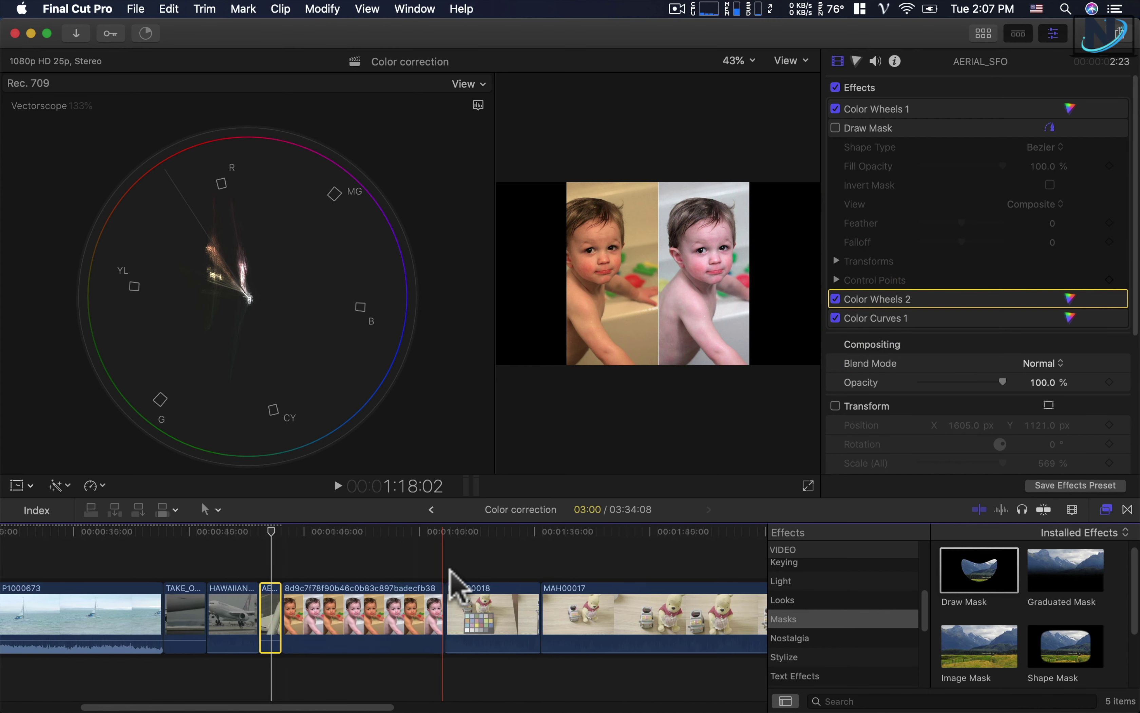
left_click(576, 531)
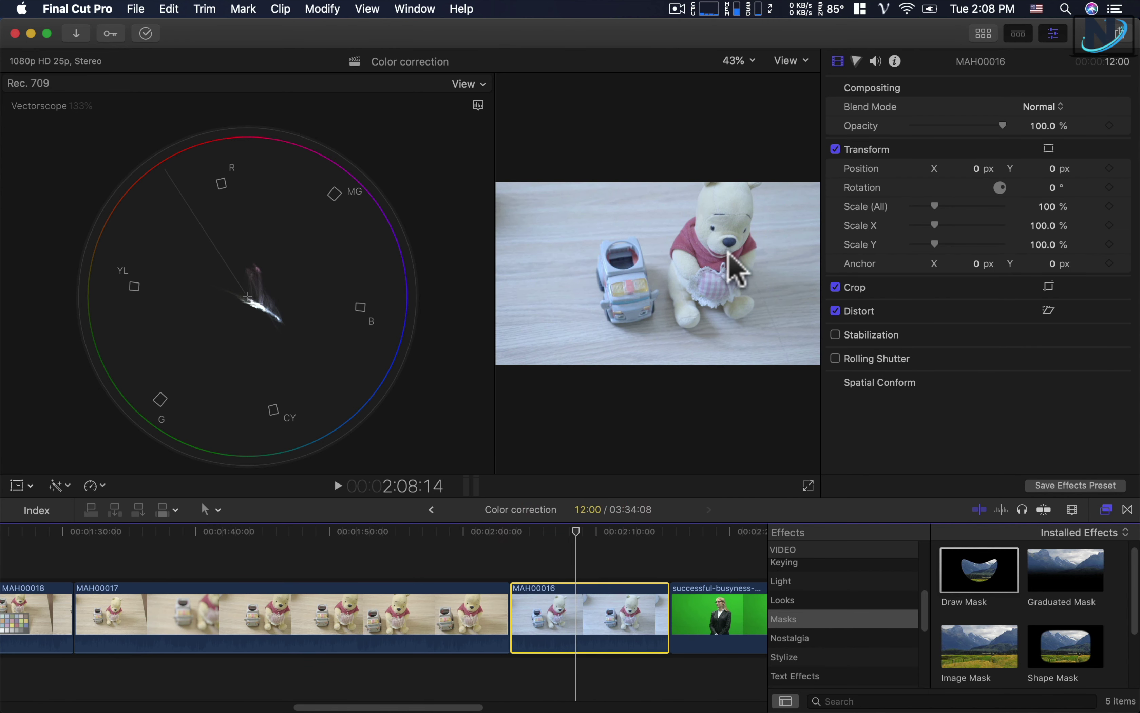
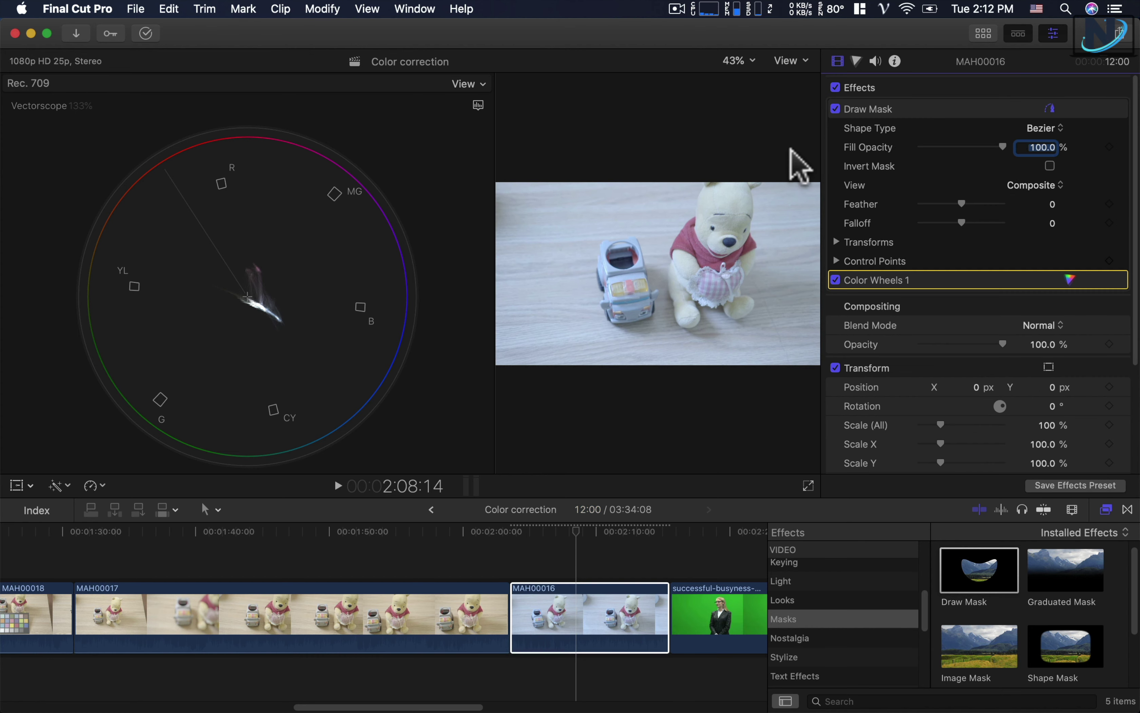
Step: Zoom the viewer to 400% and draw a closed mask around the bib patch
left_click(738, 64)
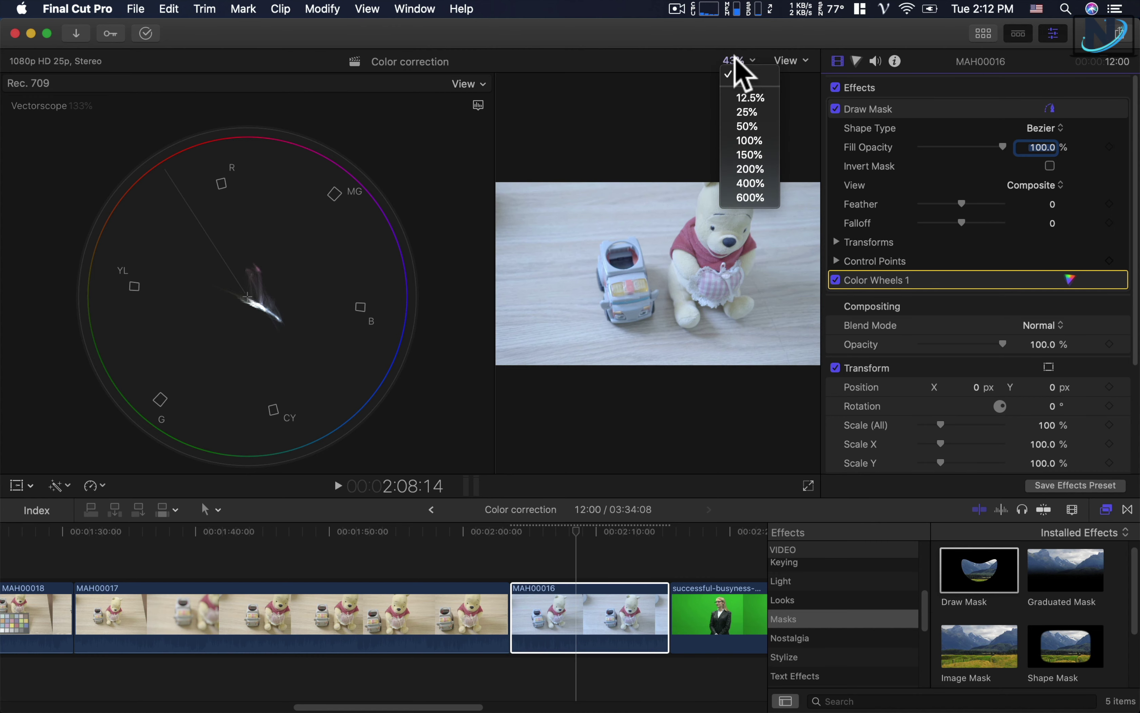
left_click(748, 197)
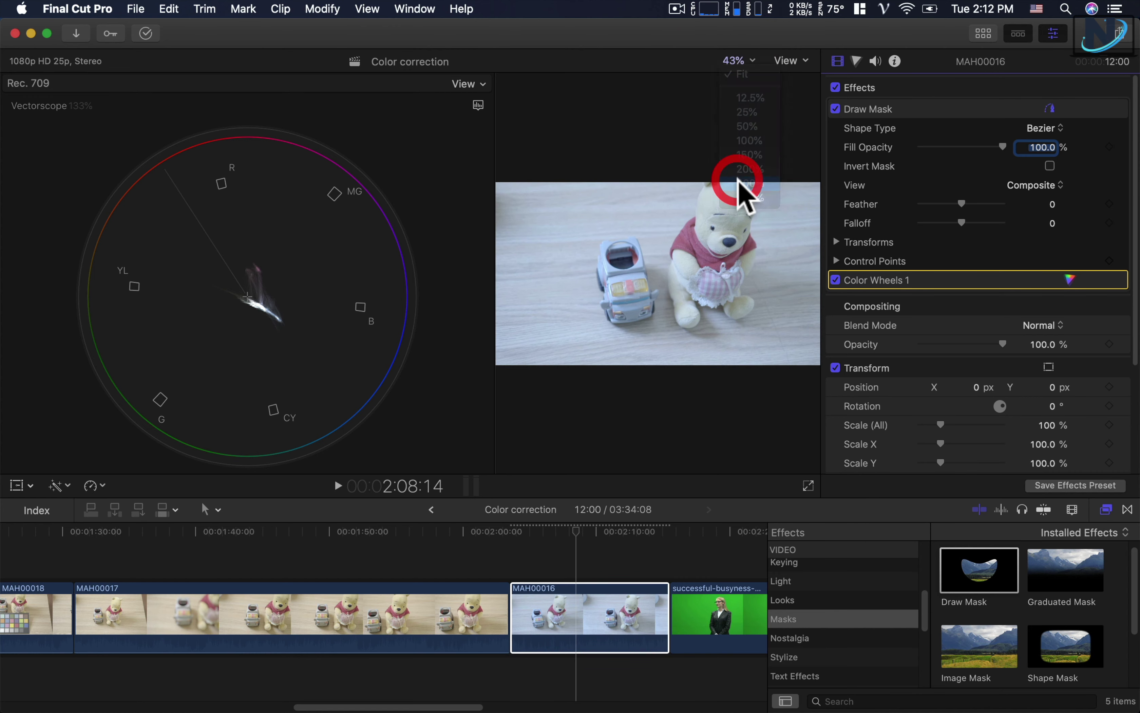
scroll(783, 273, "down", 5)
scroll(796, 278, "left", 3)
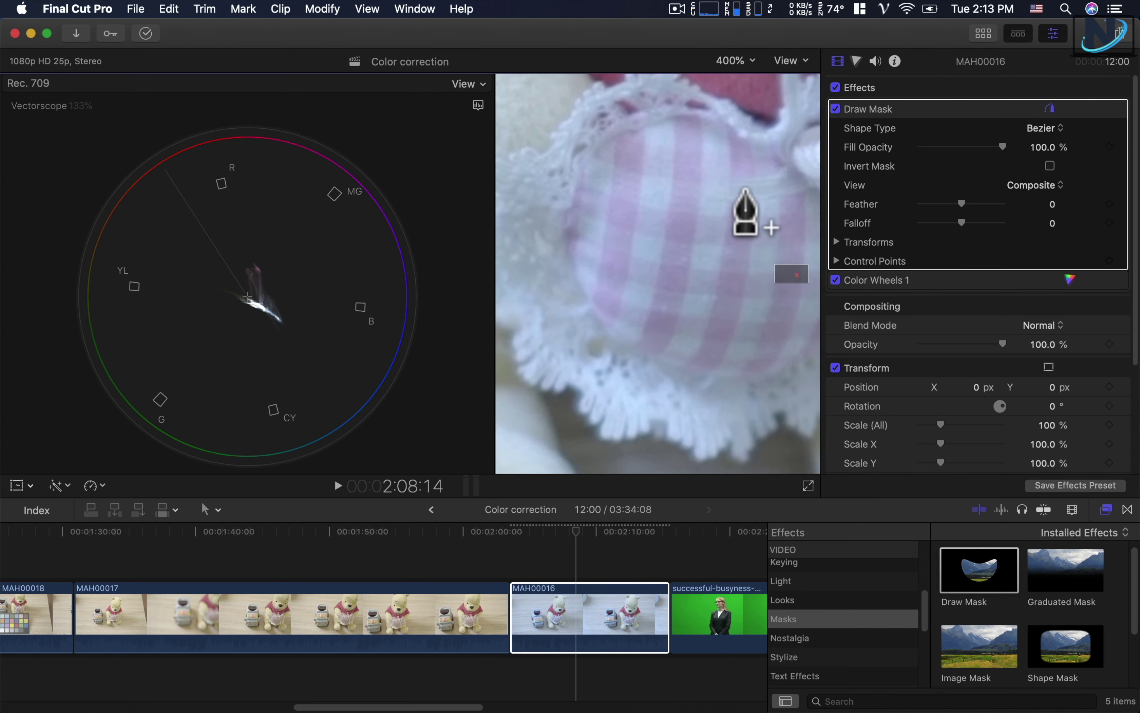
left_click(606, 383)
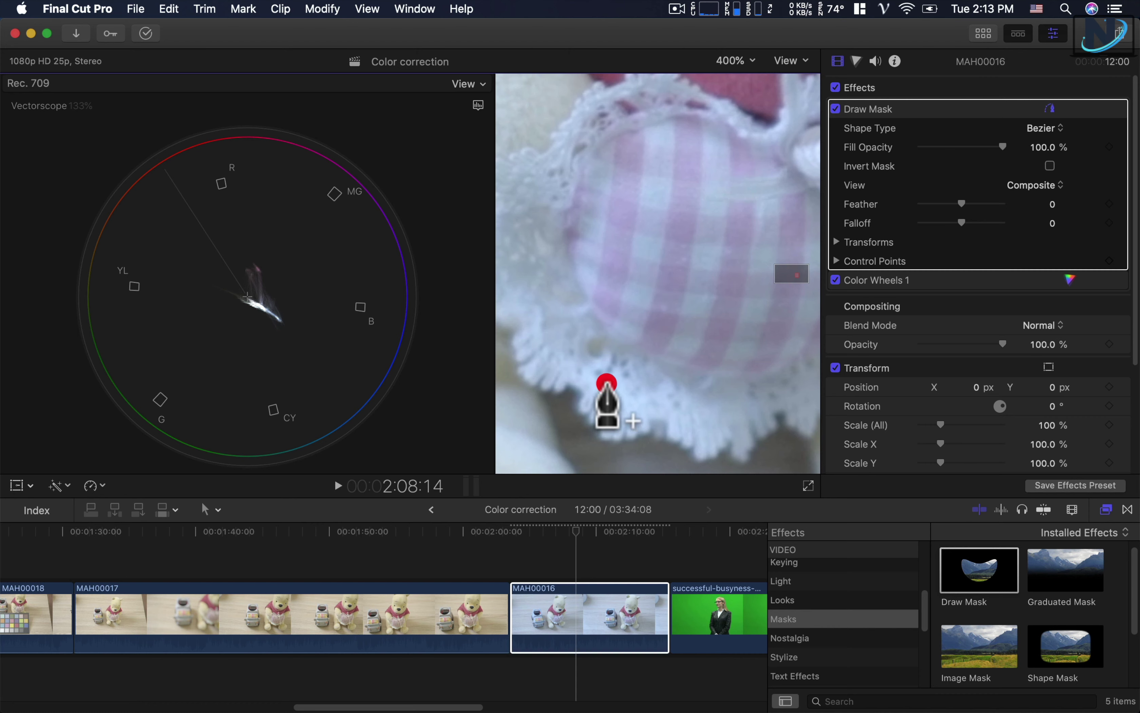
left_click(639, 373)
left_click(645, 370)
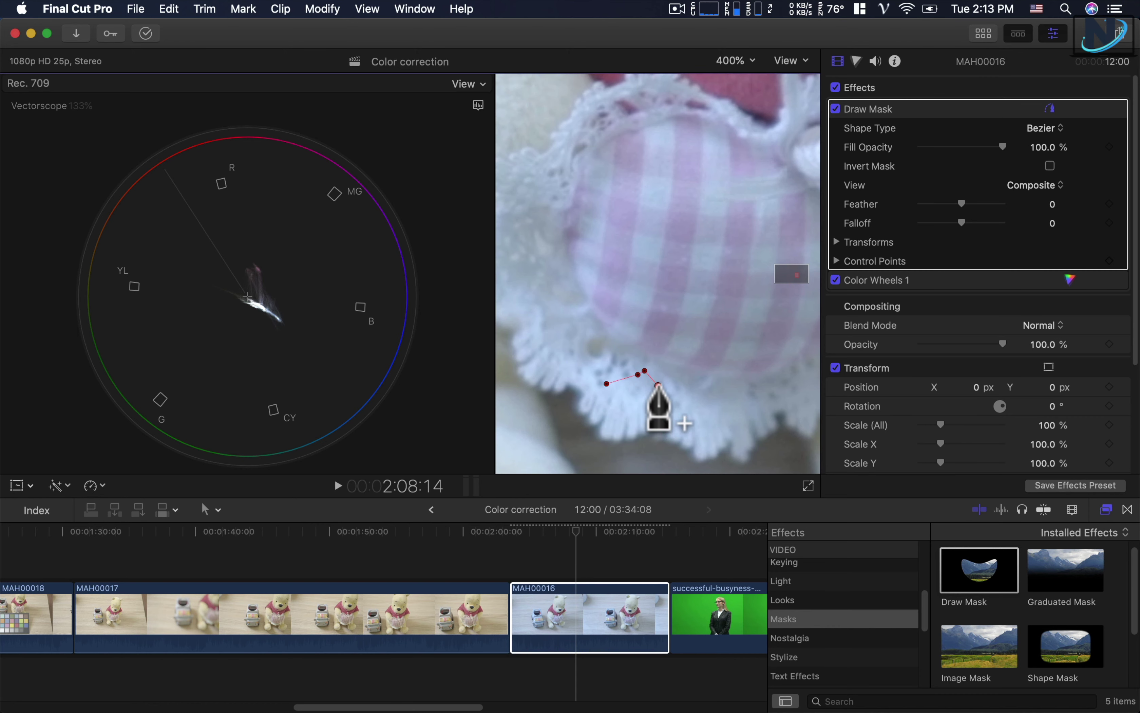
left_click(658, 384)
left_click(651, 414)
left_click(606, 384)
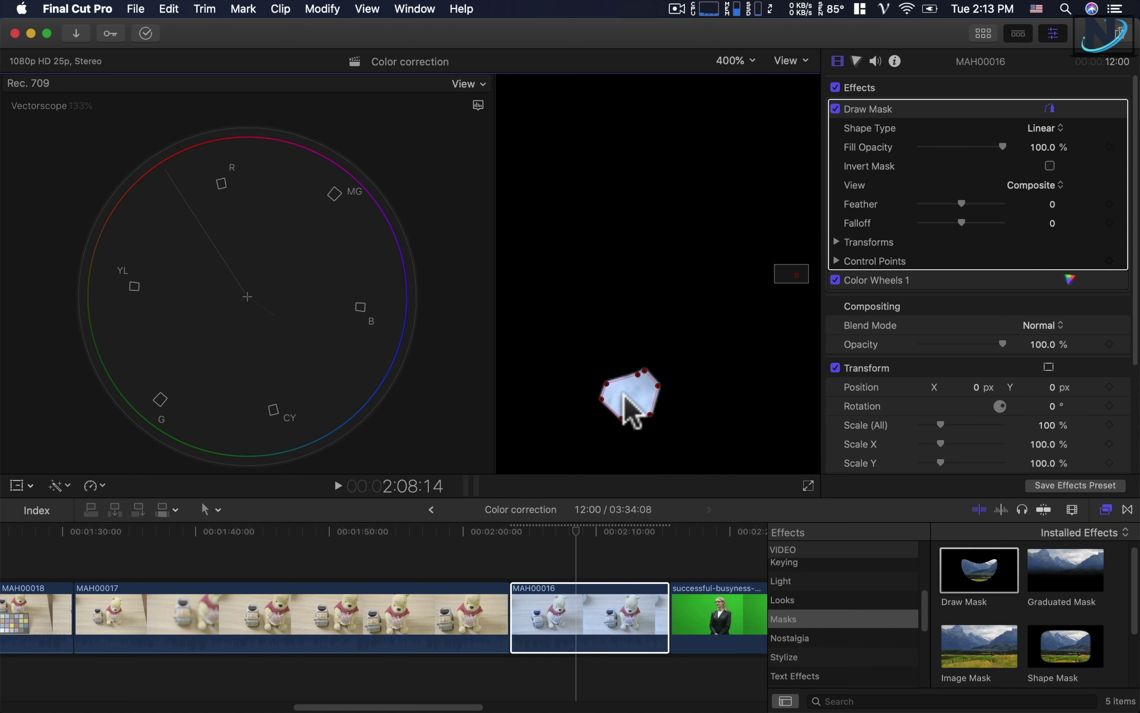
Step: Scale the masked bib patch up to 1238% and reposition it, then fit the viewer
left_click_drag(939, 425, 945, 427)
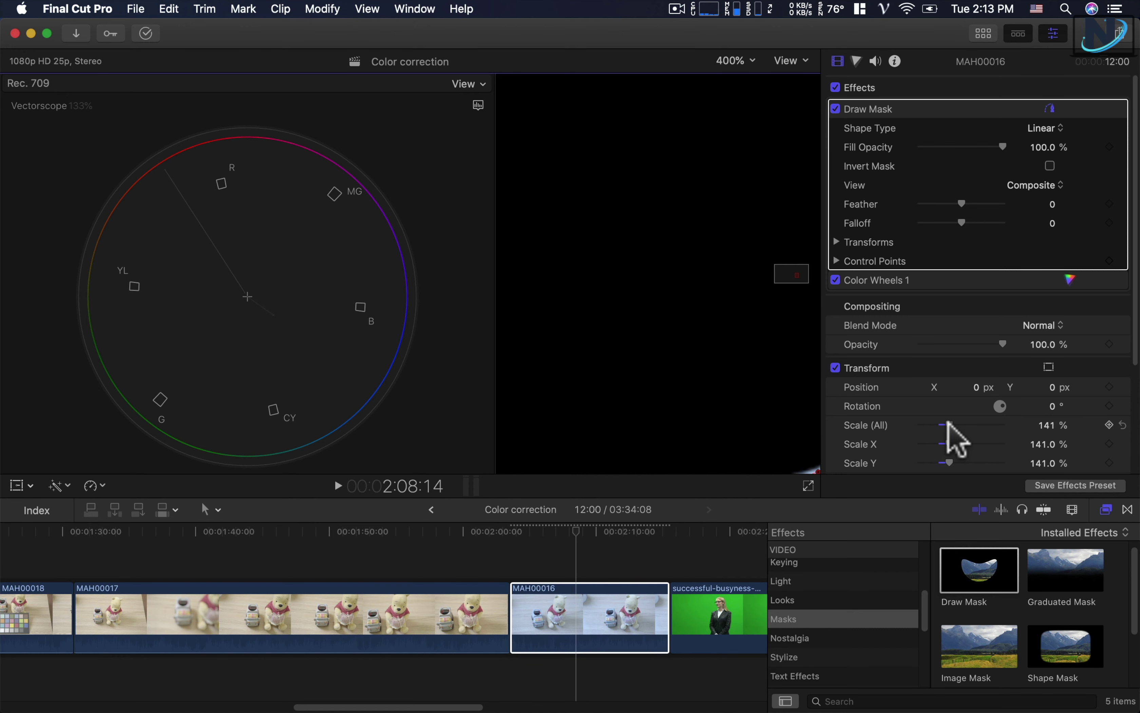
key("e")
left_click_drag(735, 448, 713, 293)
mouse_move(944, 425)
left_mouse_down()
mouse_move(968, 433)
mouse_move(863, 410)
left_mouse_up()
key("shift+z")
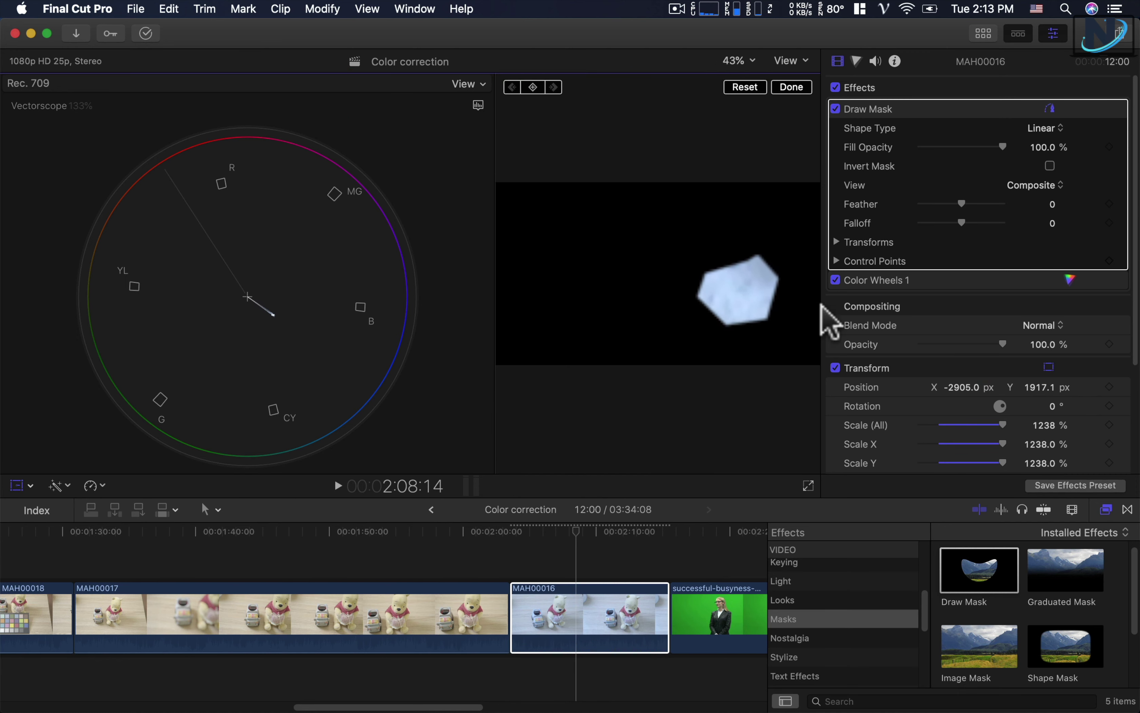
Step: Set Color Wheels 1 Temperature to 10000 and Tint to 13
key("super+6")
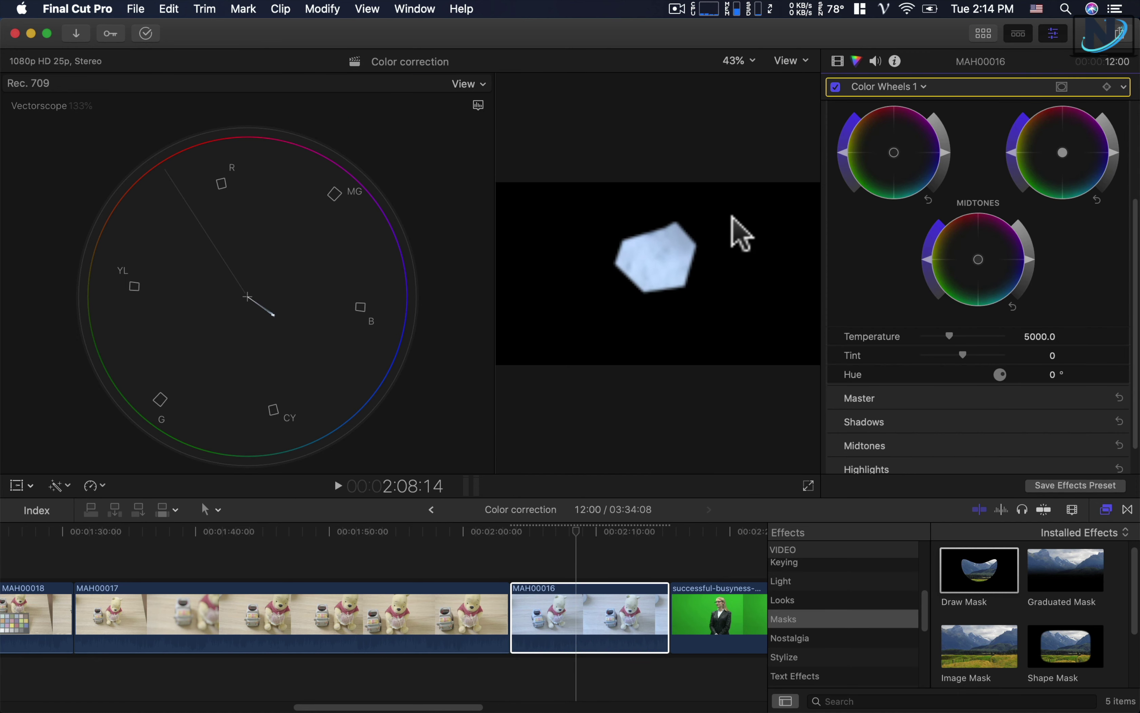
left_click_drag(949, 336, 974, 336)
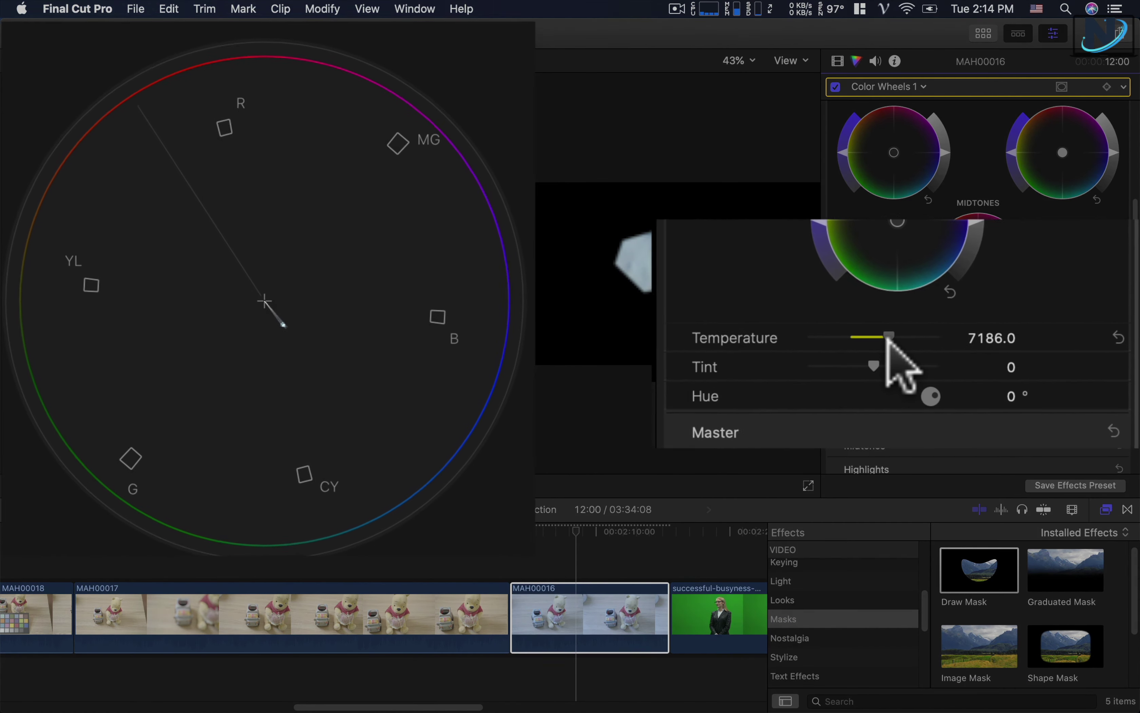
mouse_move(867, 367)
left_mouse_down()
mouse_move(890, 368)
mouse_move(938, 336)
mouse_move(886, 364)
left_mouse_up()
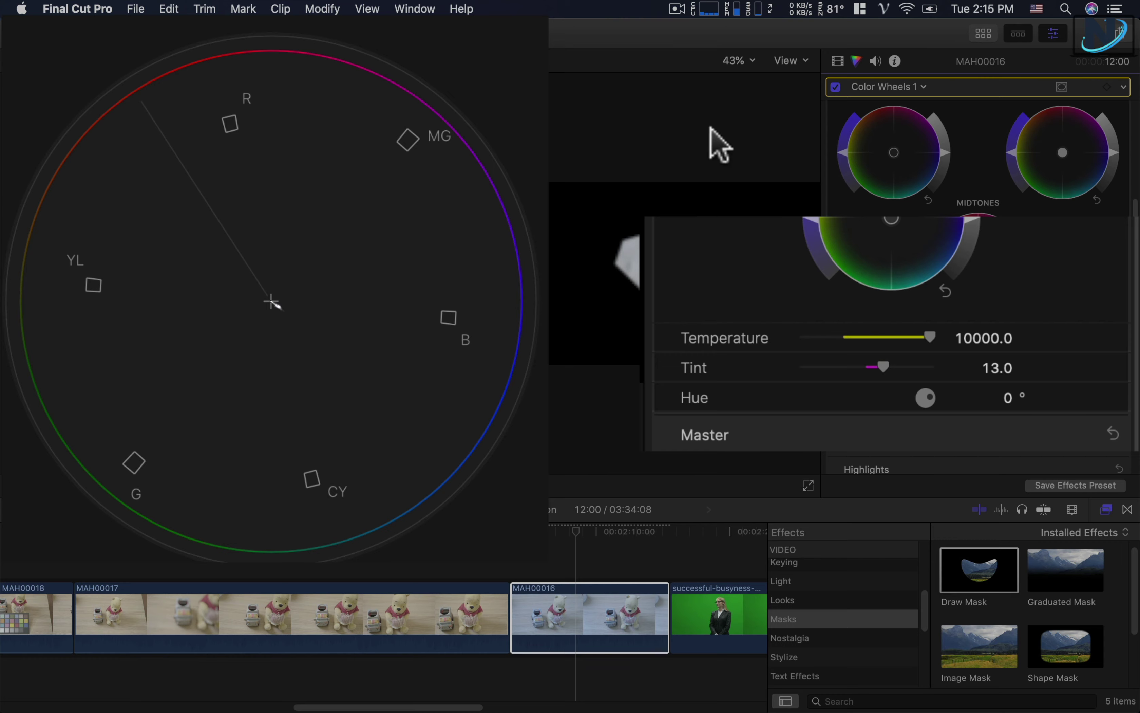
Step: Add a Color Wheels 2 correction with Temperature 5971
left_click(882, 88)
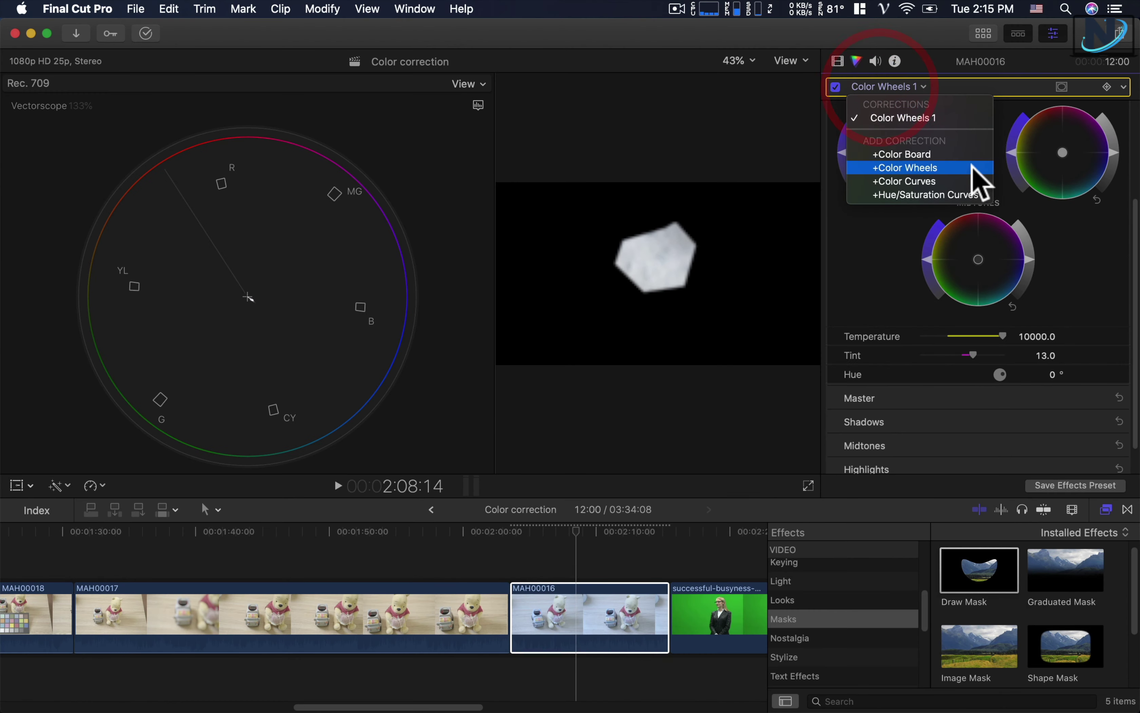
left_click(924, 168)
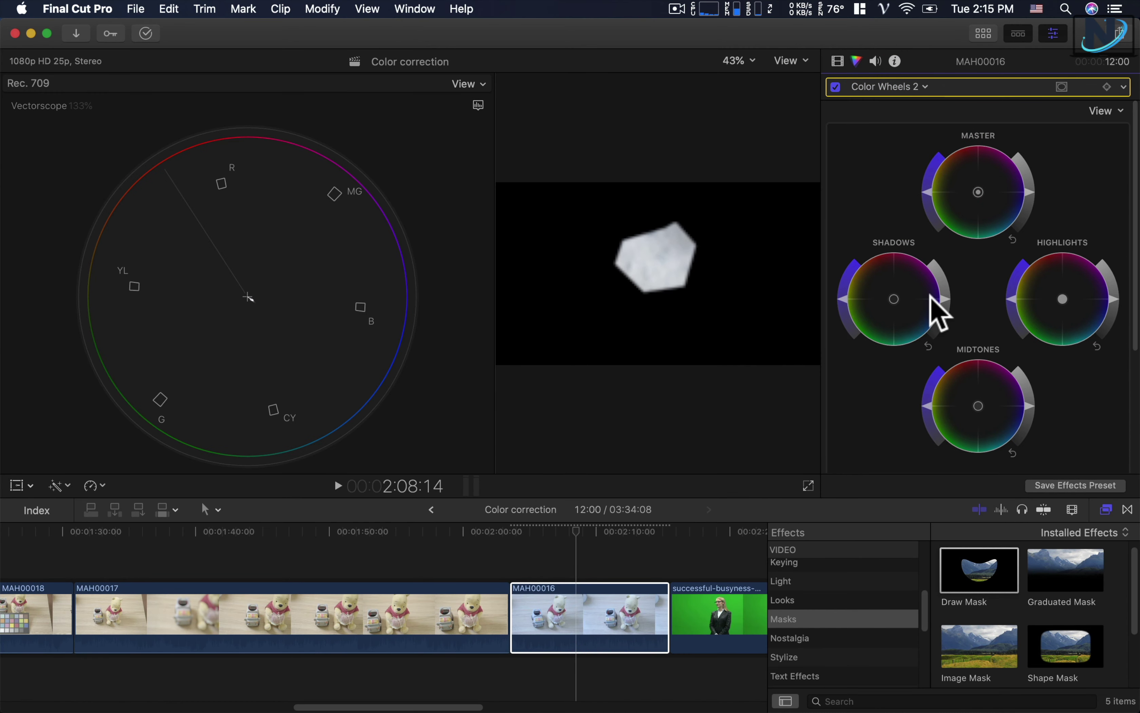
scroll(933, 302, "down", 5)
mouse_move(950, 314)
left_mouse_down()
mouse_move(965, 333)
mouse_move(959, 314)
left_mouse_up()
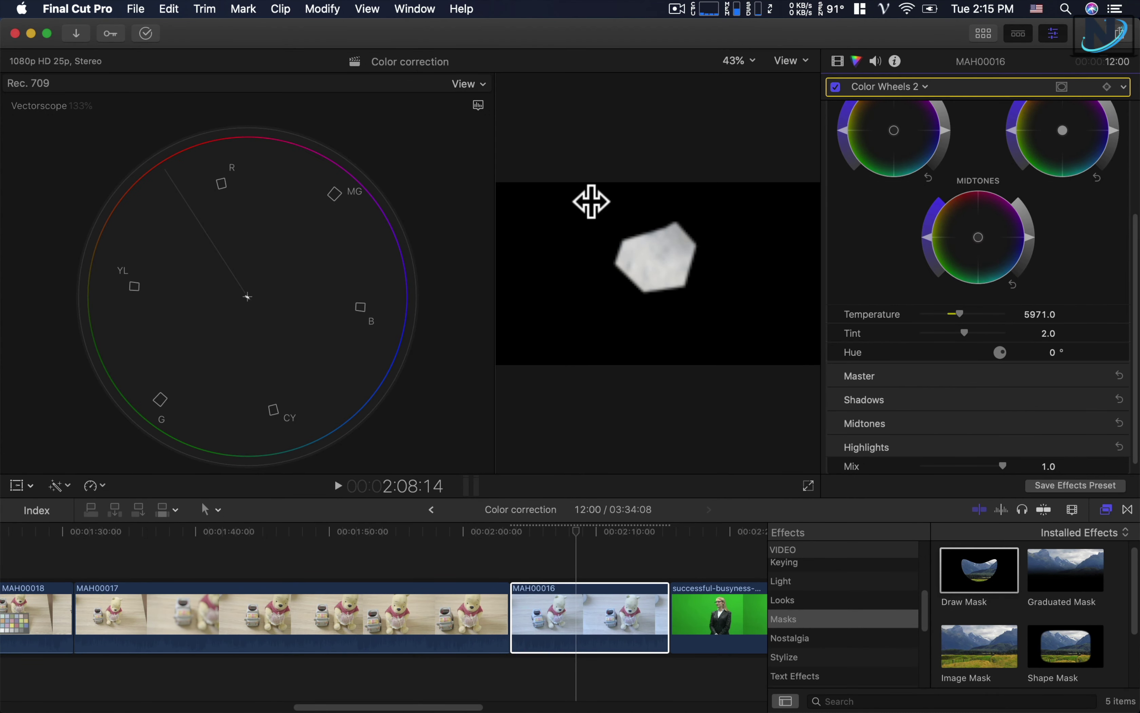
left_click(838, 61)
scroll(846, 396, "down", 1)
Step: Turn off the Transform enlargement and the Draw Mask on MAH00016
scroll(838, 372, "down", 1)
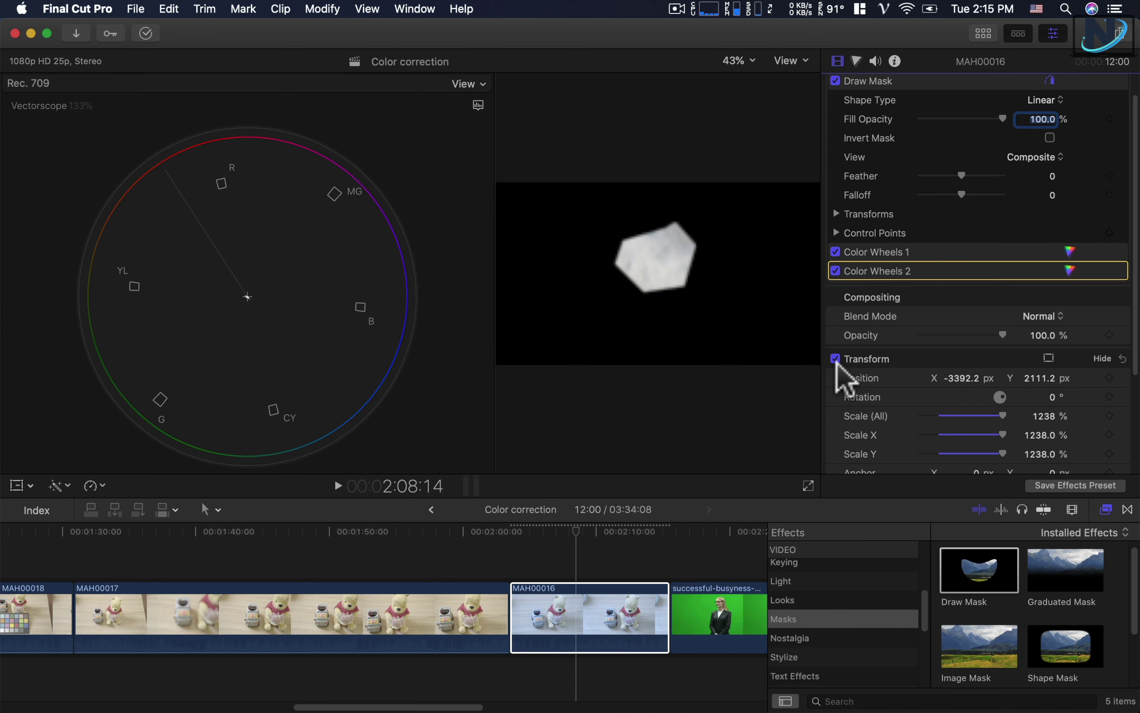
left_click(836, 359)
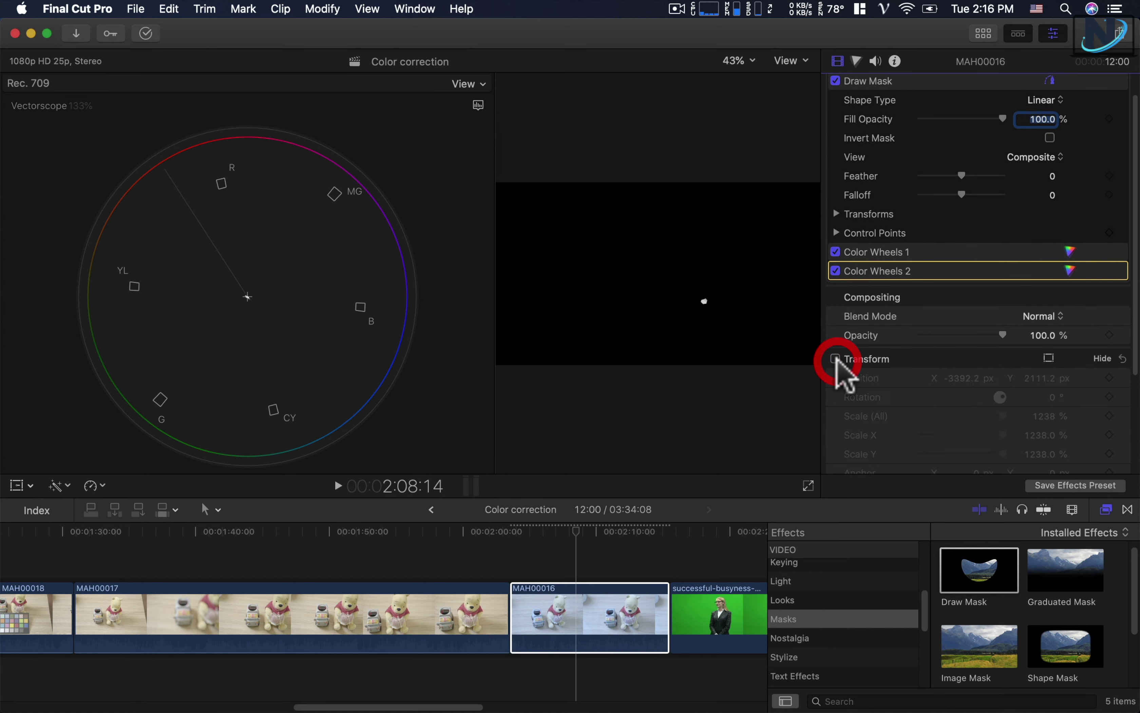
left_click(836, 81)
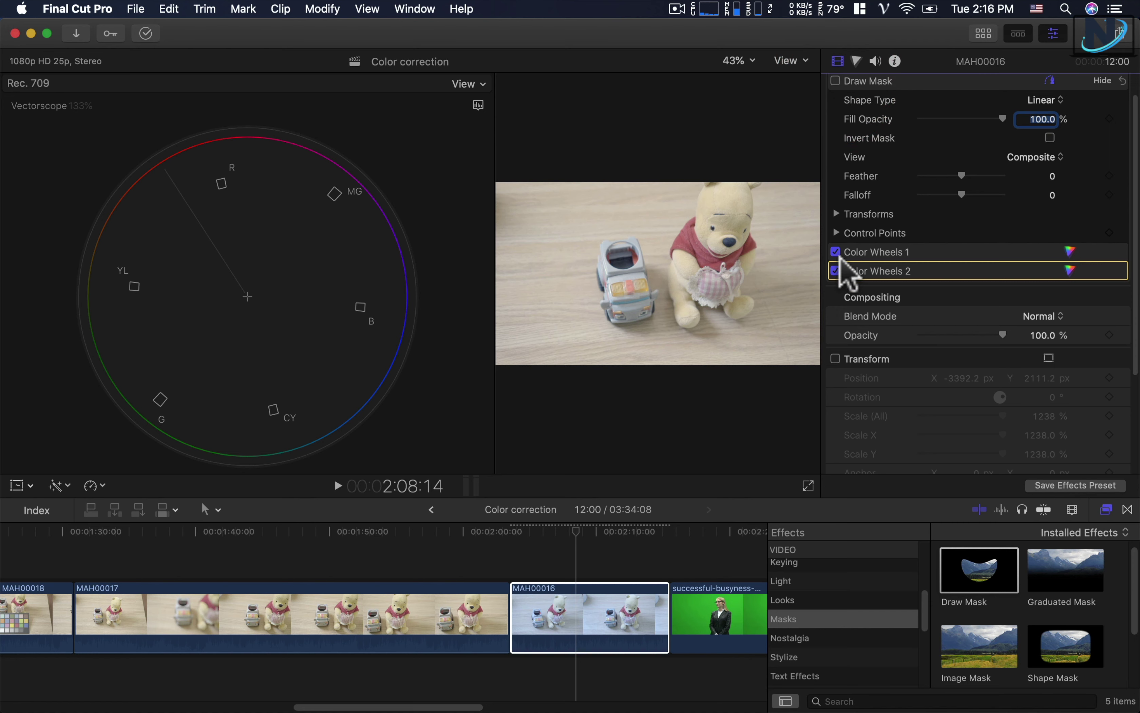
Step: Toggle Color Wheels 1 and 2 to compare, leaving both enabled
scroll(836, 271, "up", 2)
left_click(835, 281)
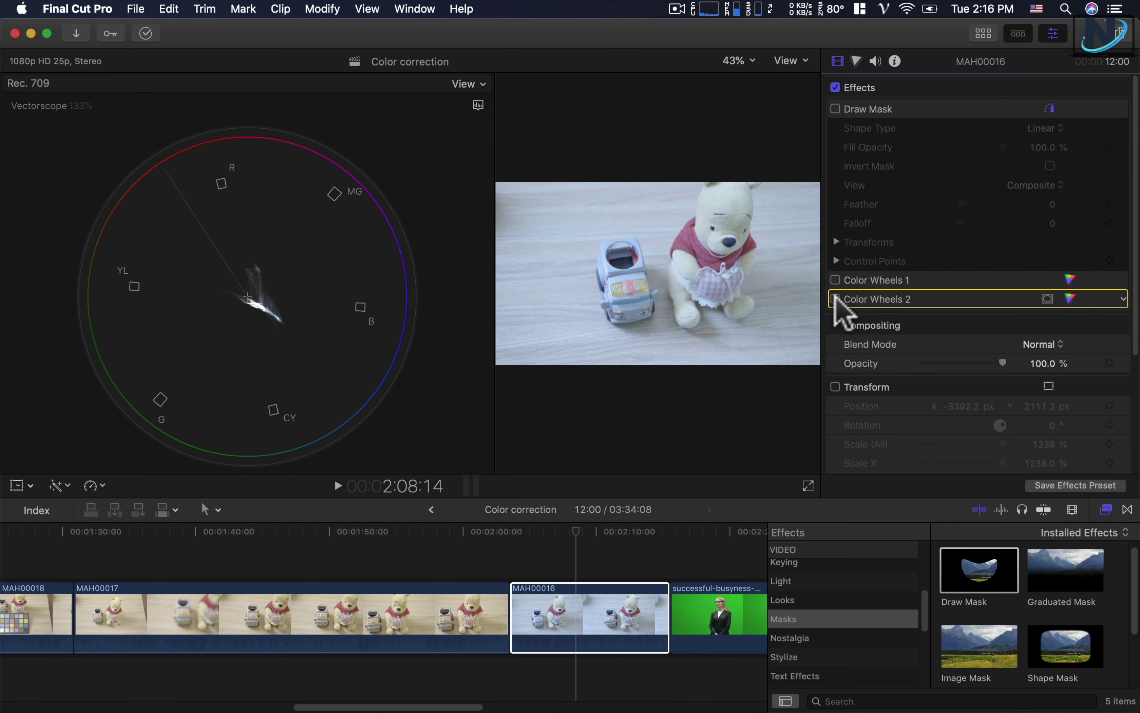
left_click(836, 298)
left_click(836, 280)
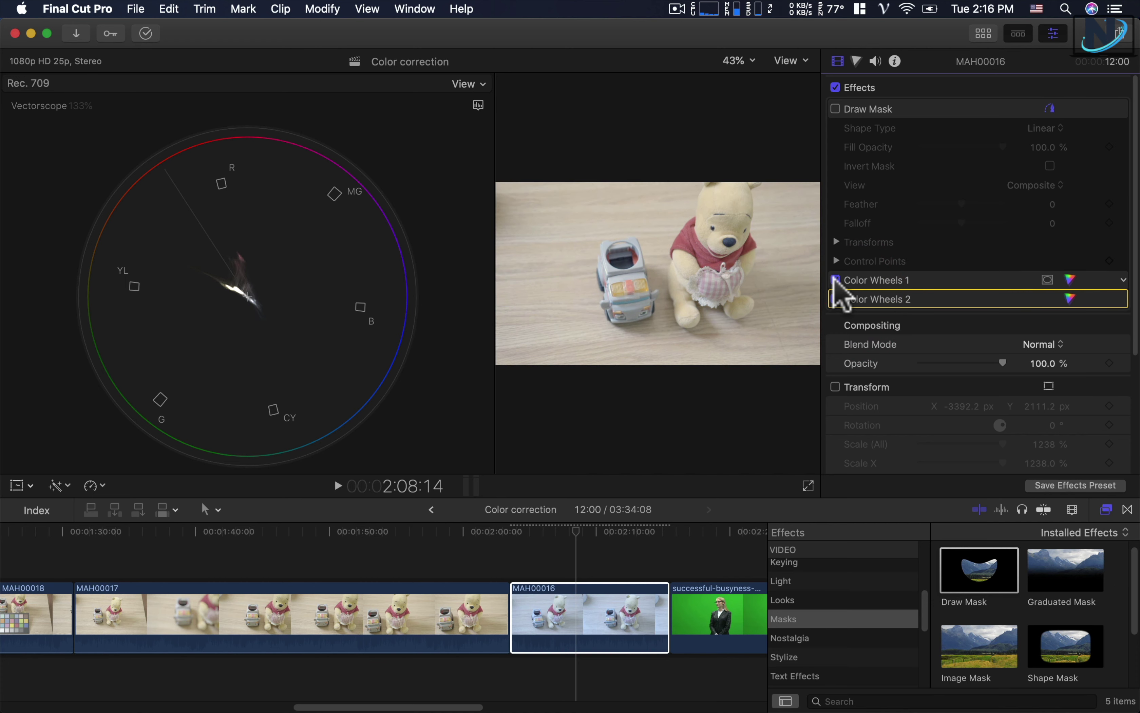
left_click(706, 315)
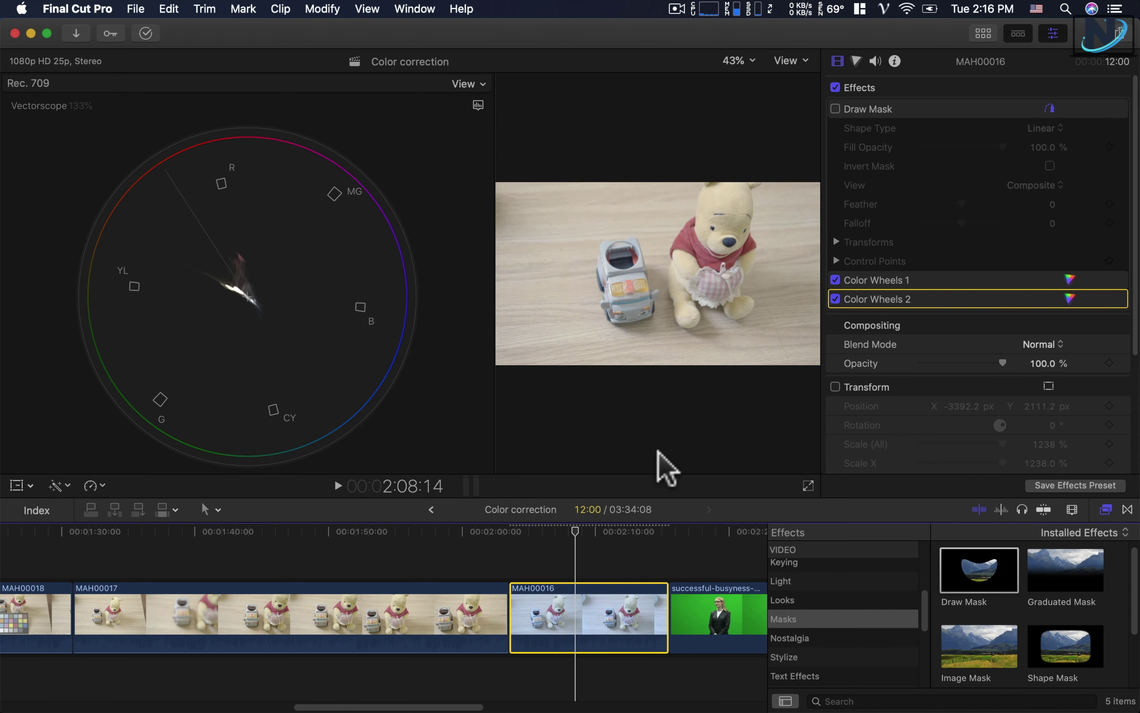
Step: Zoom into the timeline and select the colour-chart clip MAH00018
scroll(542, 547, "left", 5)
scroll(458, 566, "left", 5)
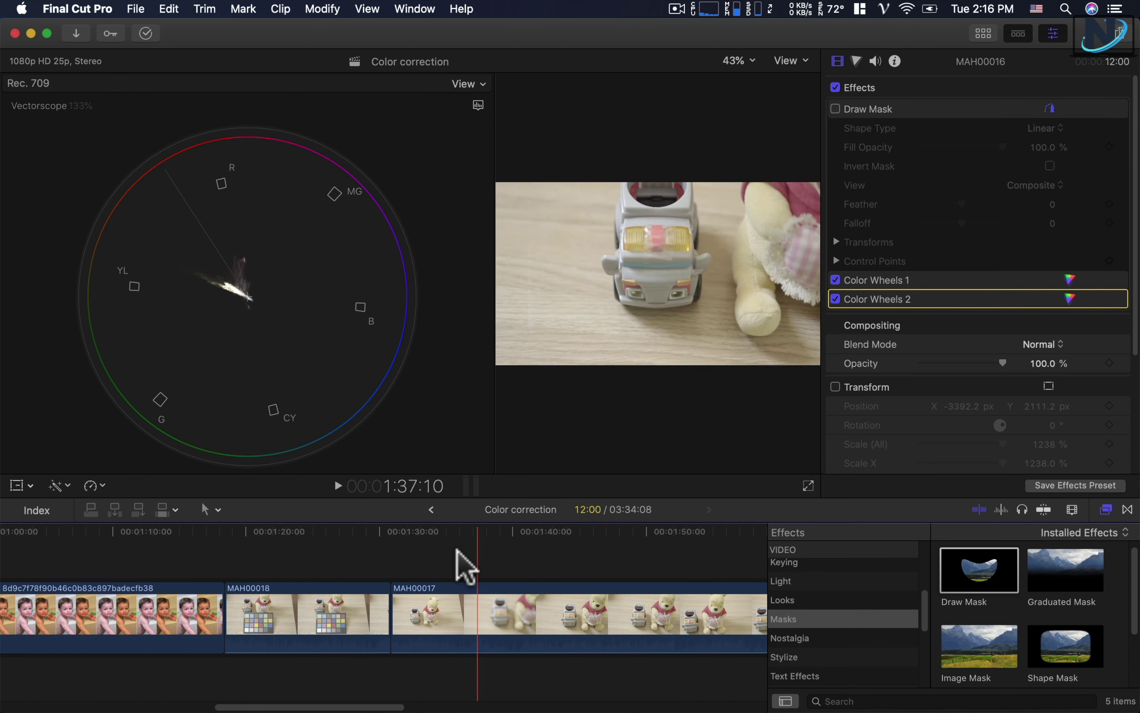
key("super+equal")
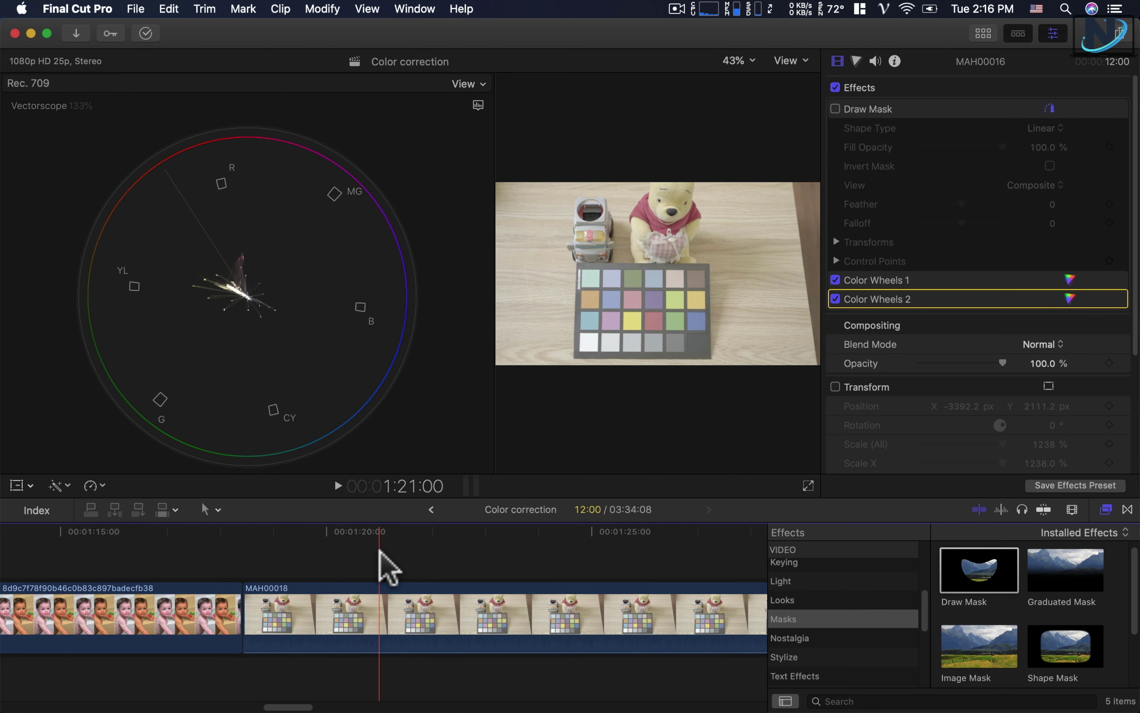
left_click(474, 547)
left_click(440, 606)
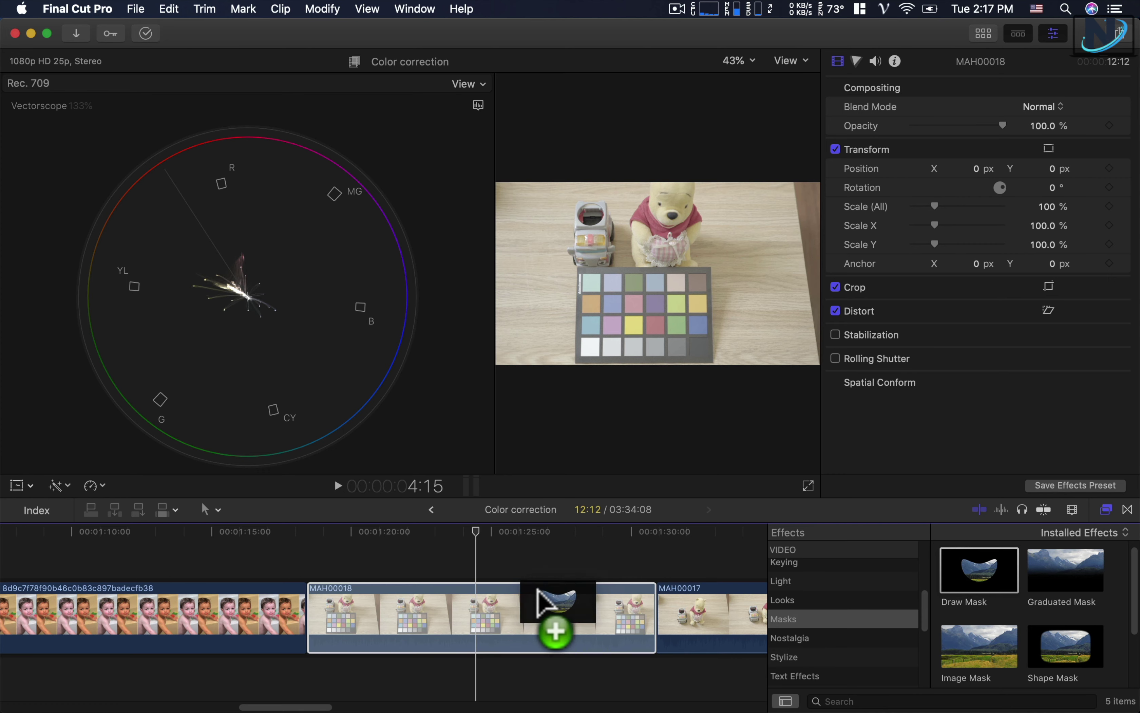
Step: Apply a Draw Mask to MAH00018 and outline the grey patch row with four points
left_click_drag(955, 552, 551, 613)
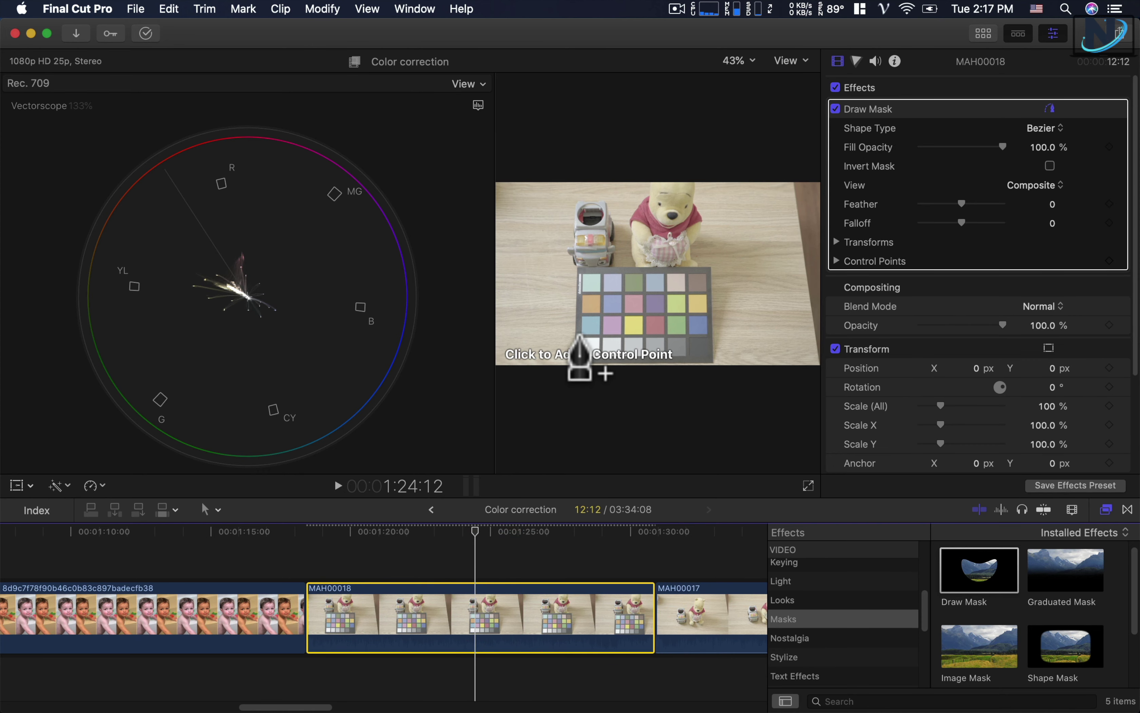
left_click(579, 336)
left_click(711, 335)
left_click(712, 360)
left_click(578, 359)
left_click(579, 337)
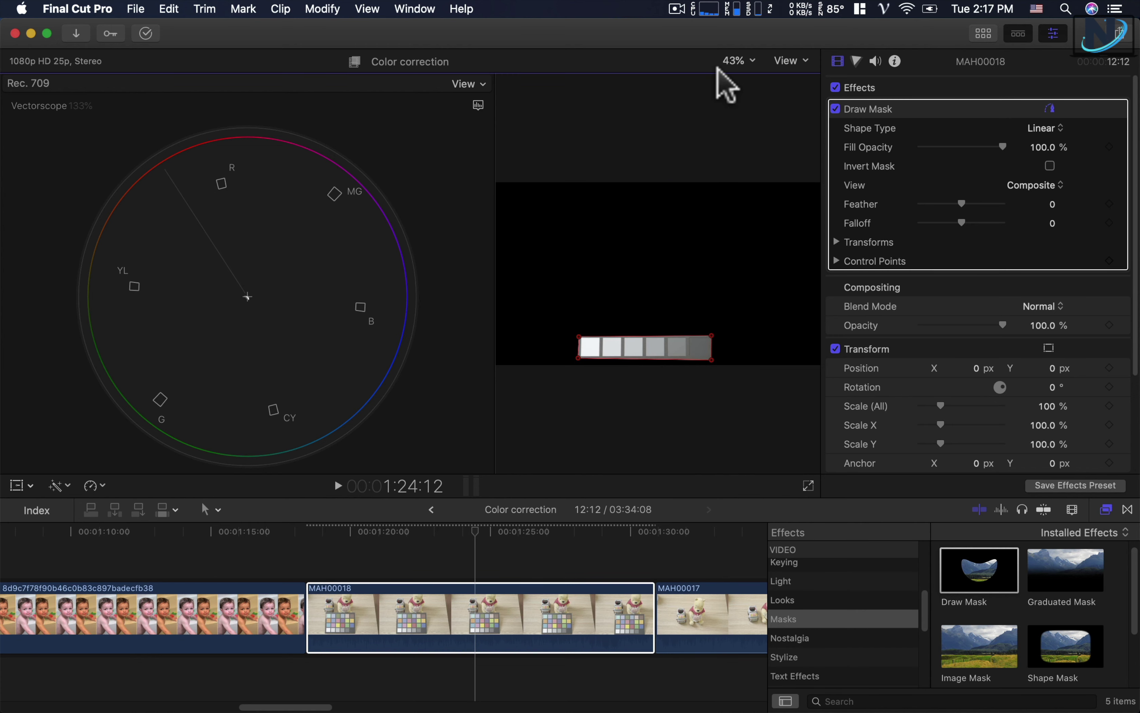
Step: Scale the masked grey row to 238% and reposition it in the frame
left_click(735, 61)
left_click(750, 183)
key("shift+z")
left_click(738, 61)
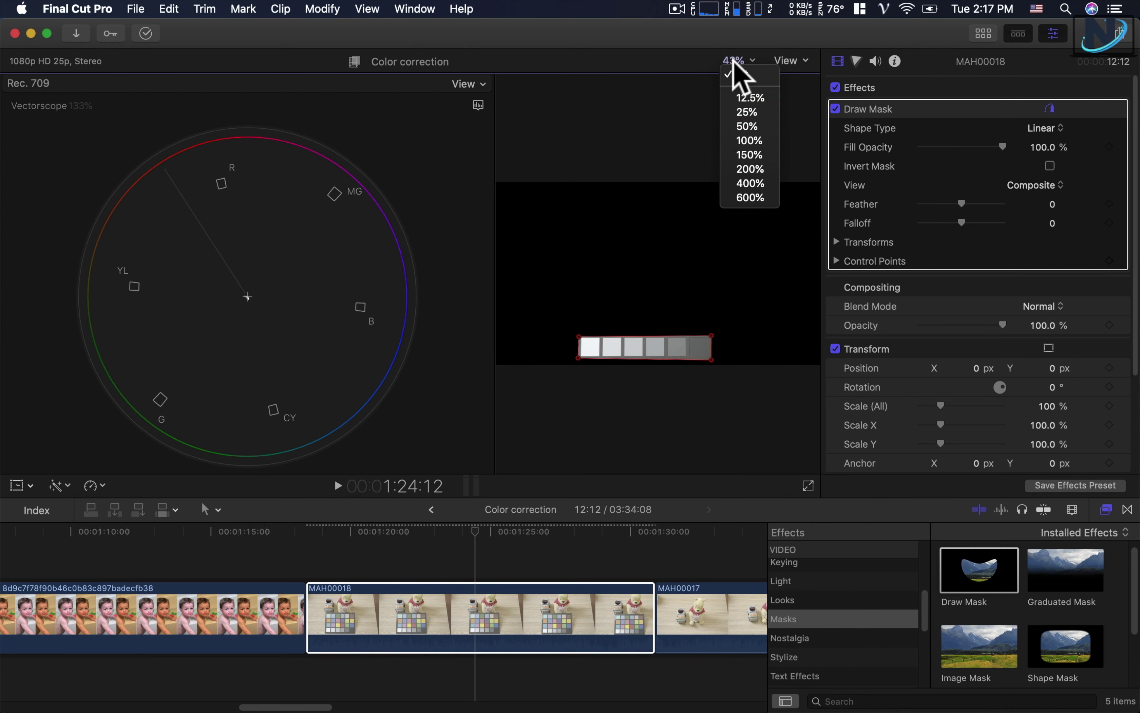
left_click(647, 234)
mouse_move(941, 406)
left_mouse_down()
mouse_move(1001, 385)
mouse_move(784, 408)
left_mouse_up()
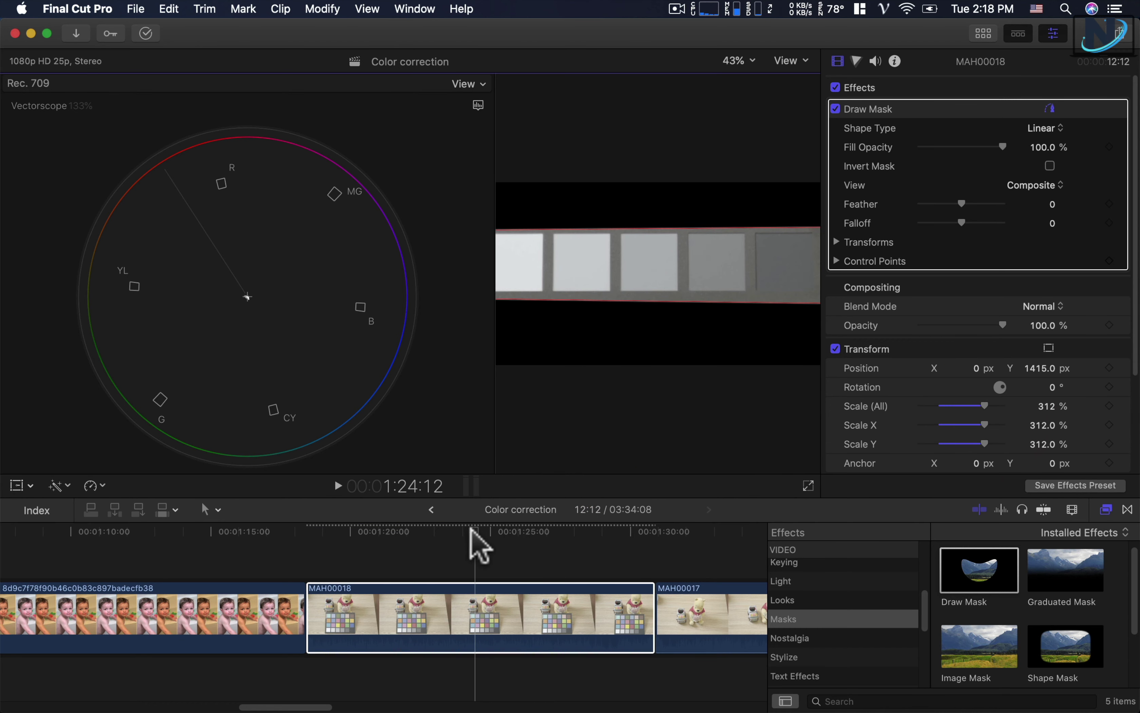
left_click_drag(984, 406, 969, 406)
left_click_drag(644, 222, 644, 287)
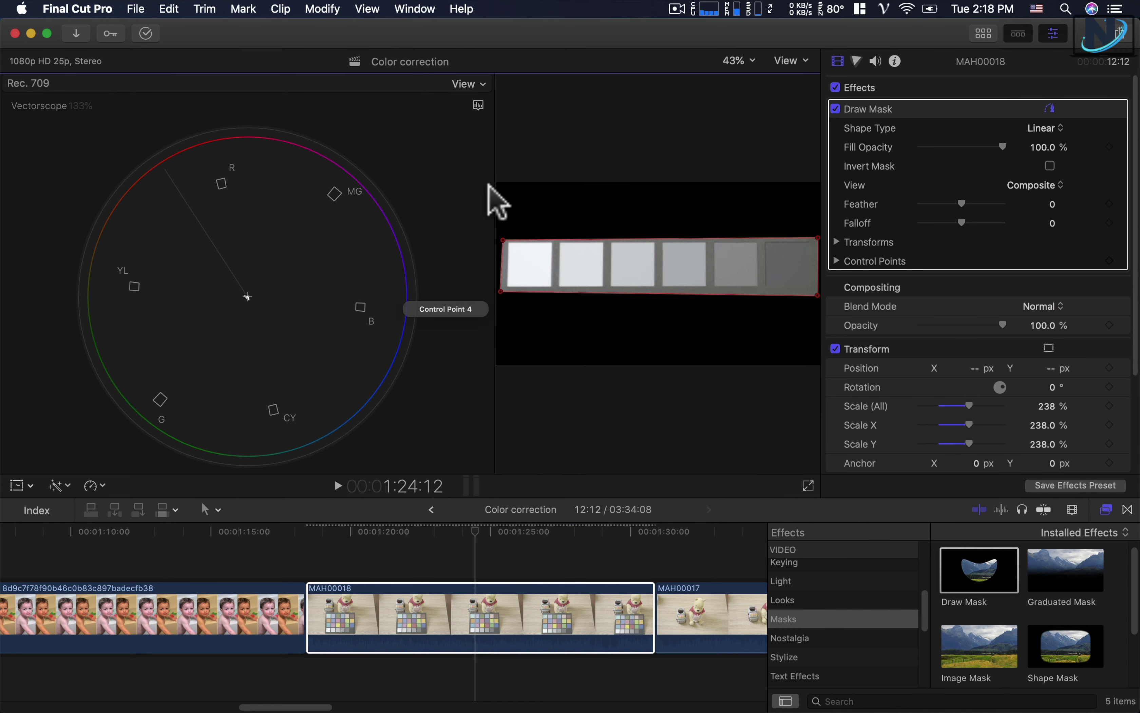
Step: Switch the scope to a Waveform shown as RGB Overlay
left_click(479, 105)
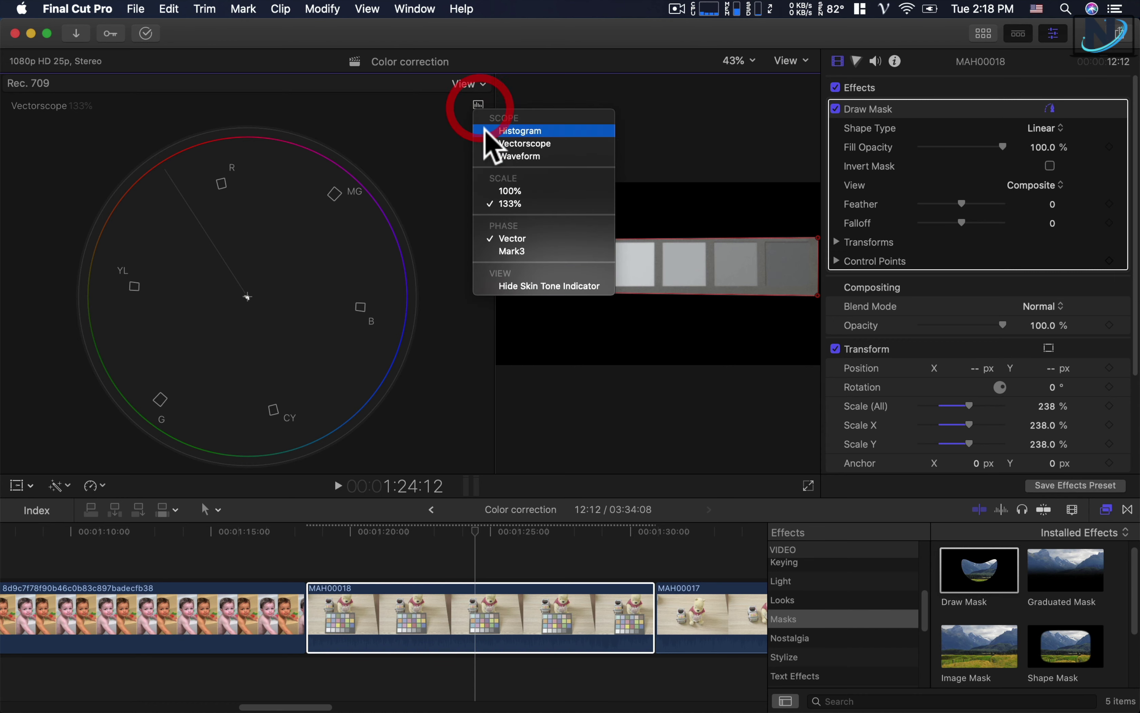
left_click(474, 100)
left_click(475, 102)
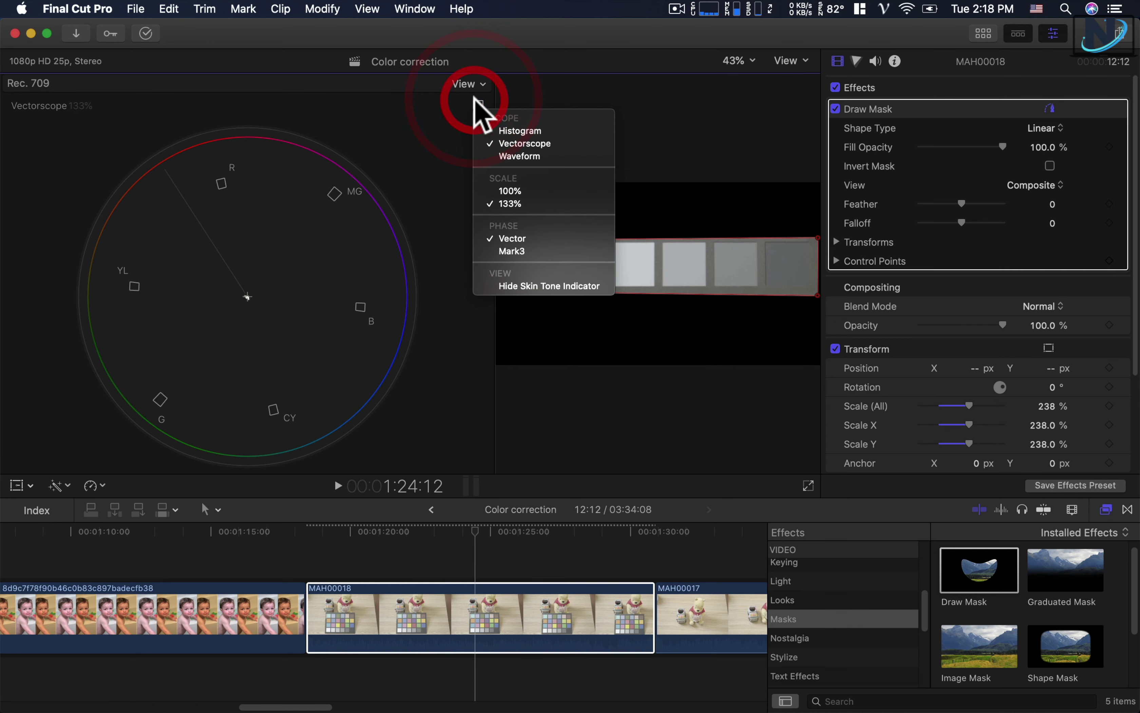
left_click(490, 156)
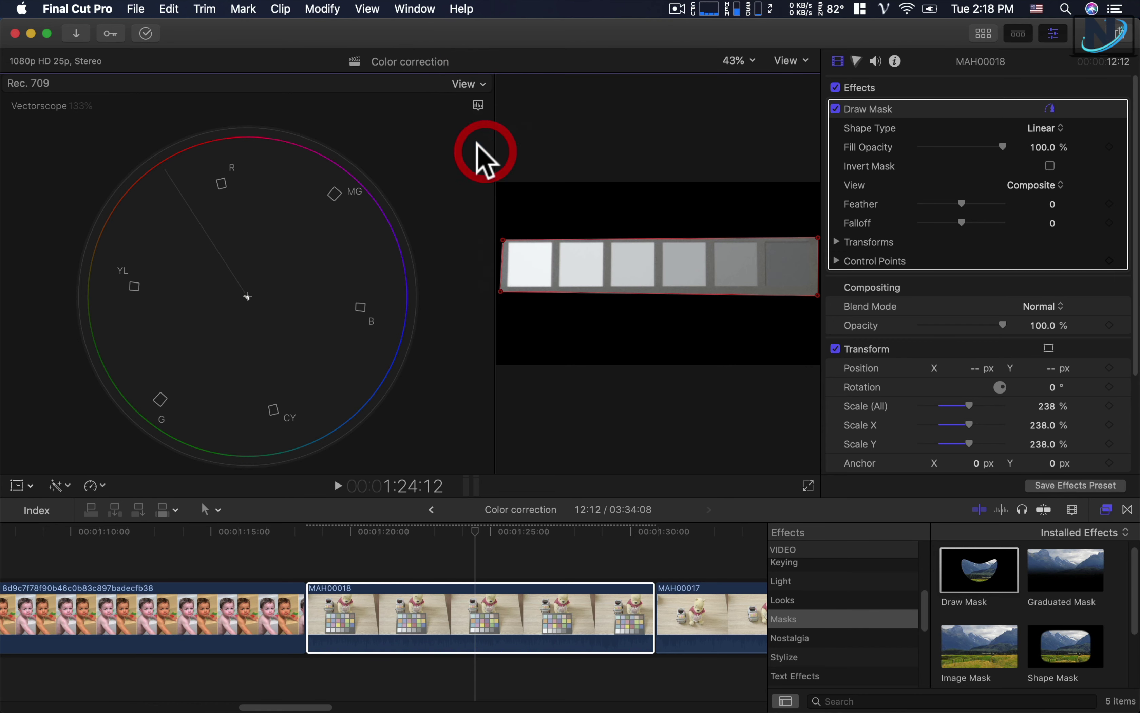
left_click(473, 101)
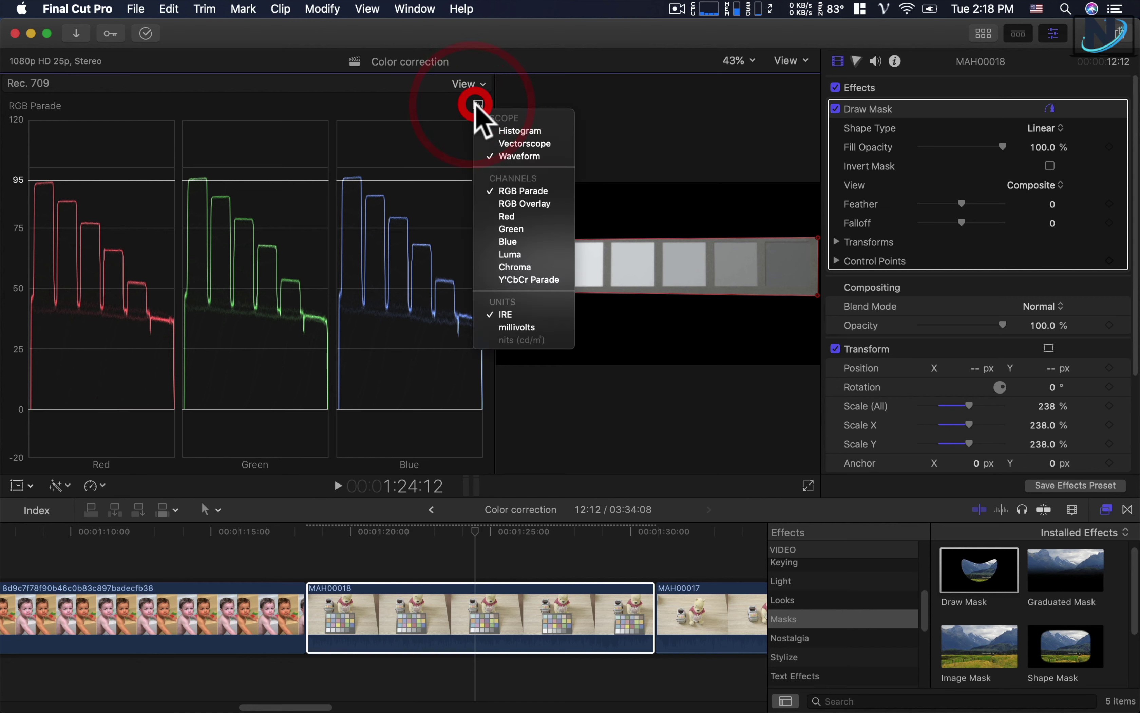
left_click(501, 204)
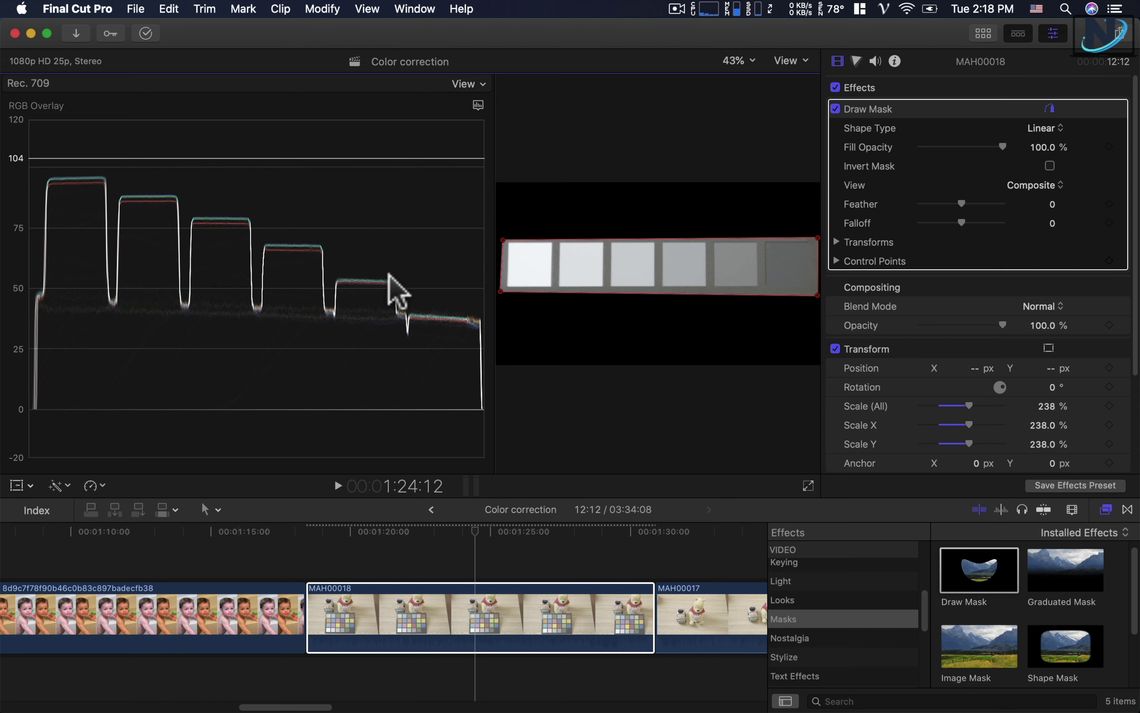
Step: Add a Color Curves correction to MAH00018
left_click(856, 61)
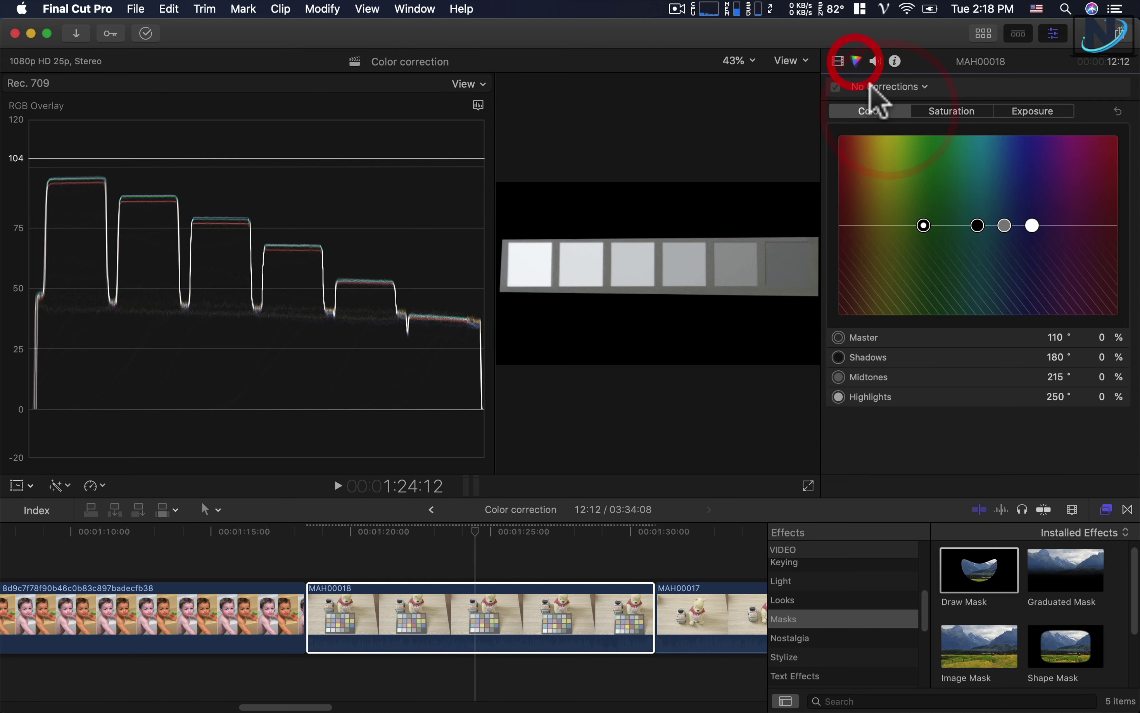
left_click(894, 87)
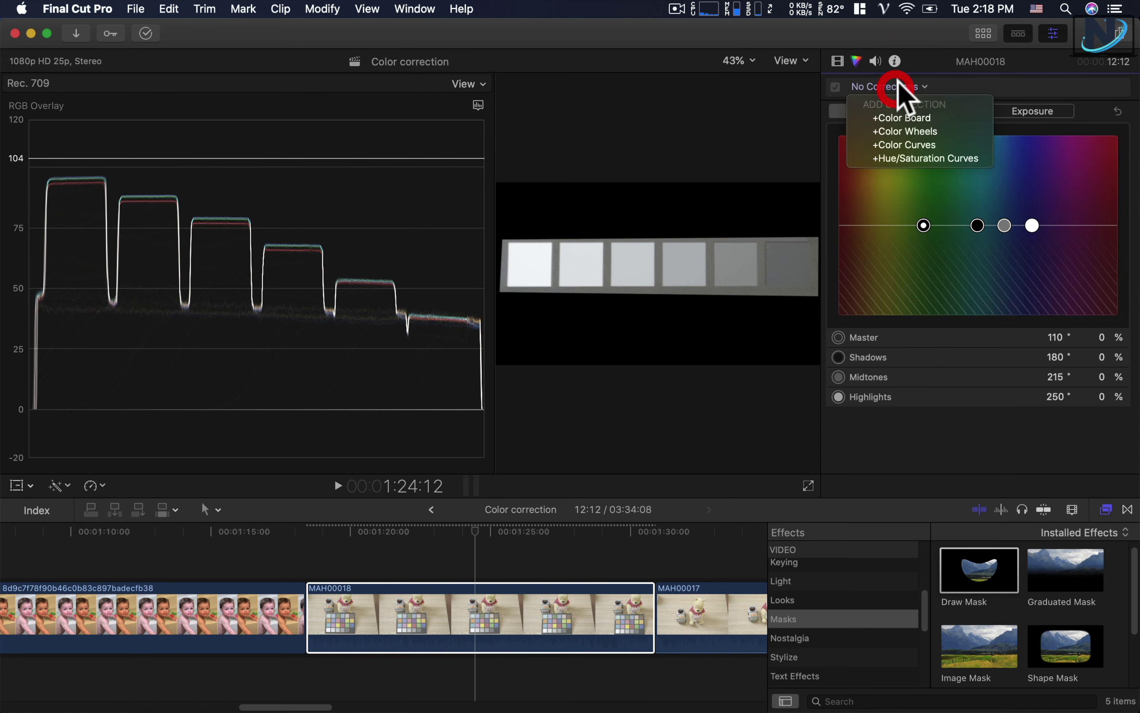
left_click(898, 145)
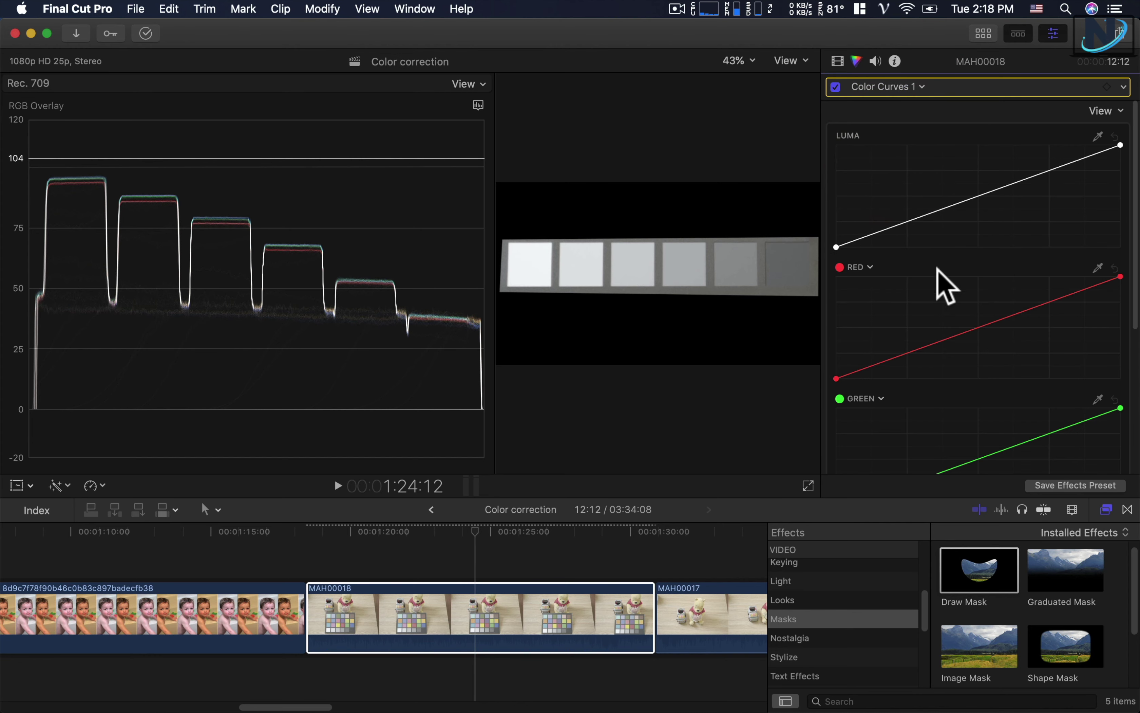
scroll(943, 304, "down", 2)
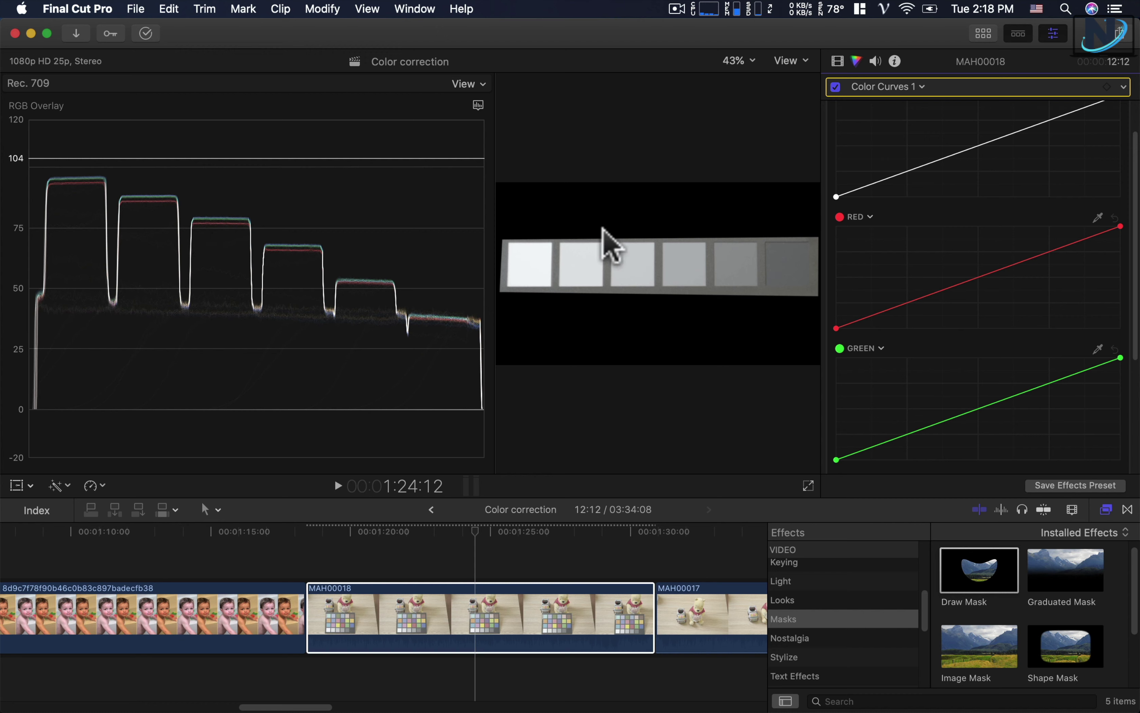
scroll(870, 275, "down", 2)
scroll(858, 257, "down", 1)
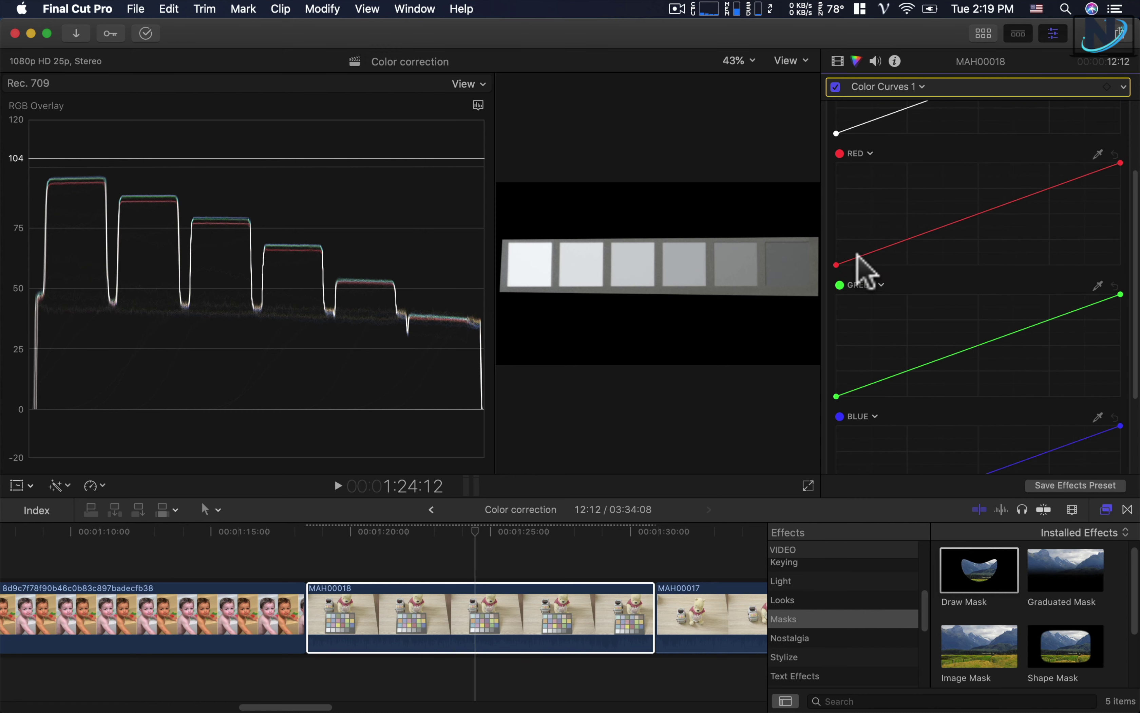
scroll(858, 262, "up", 3)
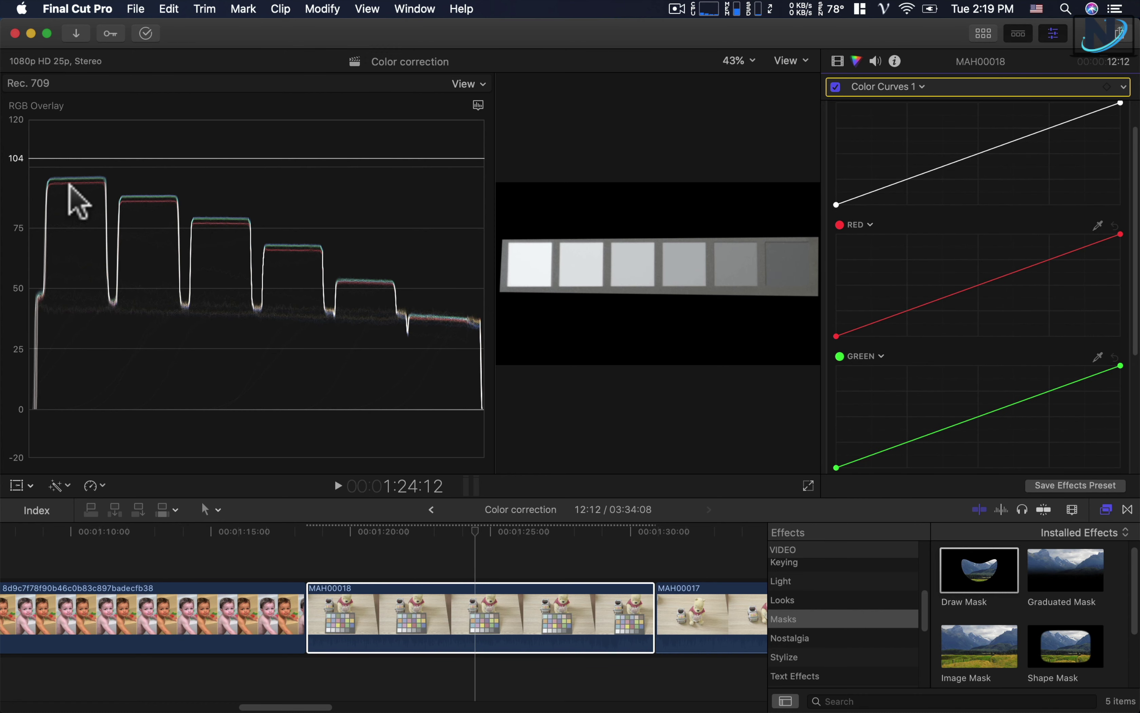
Step: Add two red curve control points, checking against the waveform guide at 70 then 85
left_click_drag(75, 160, 83, 280)
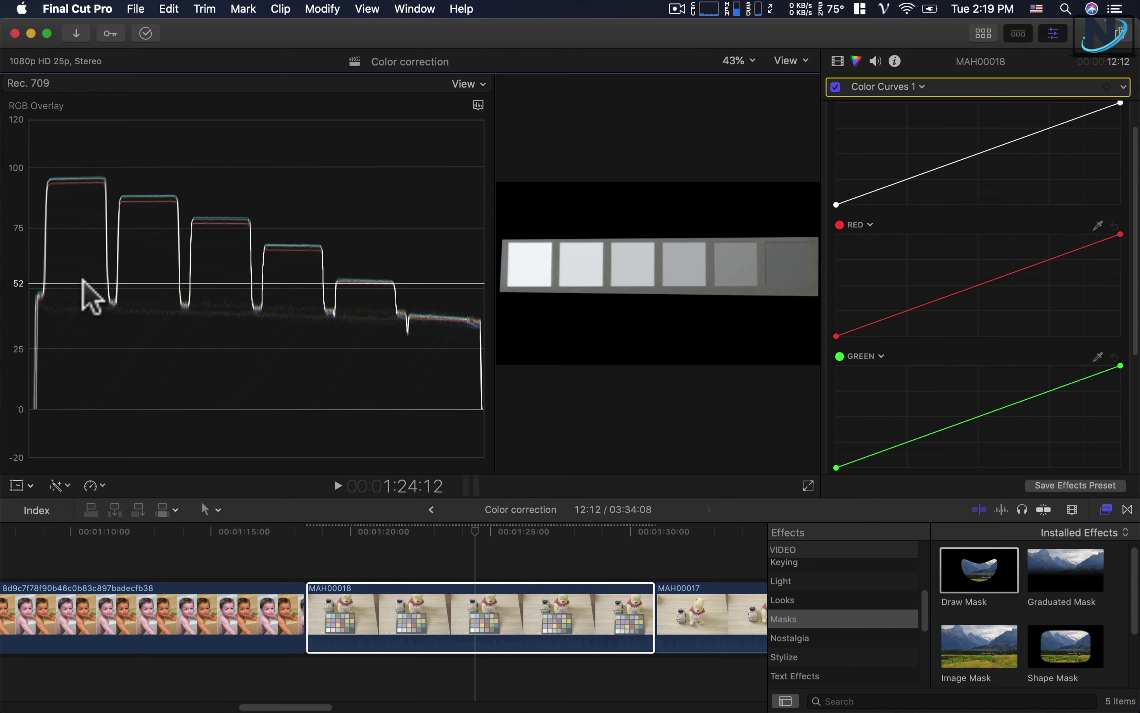
left_click_drag(83, 281, 76, 237)
left_click(77, 237)
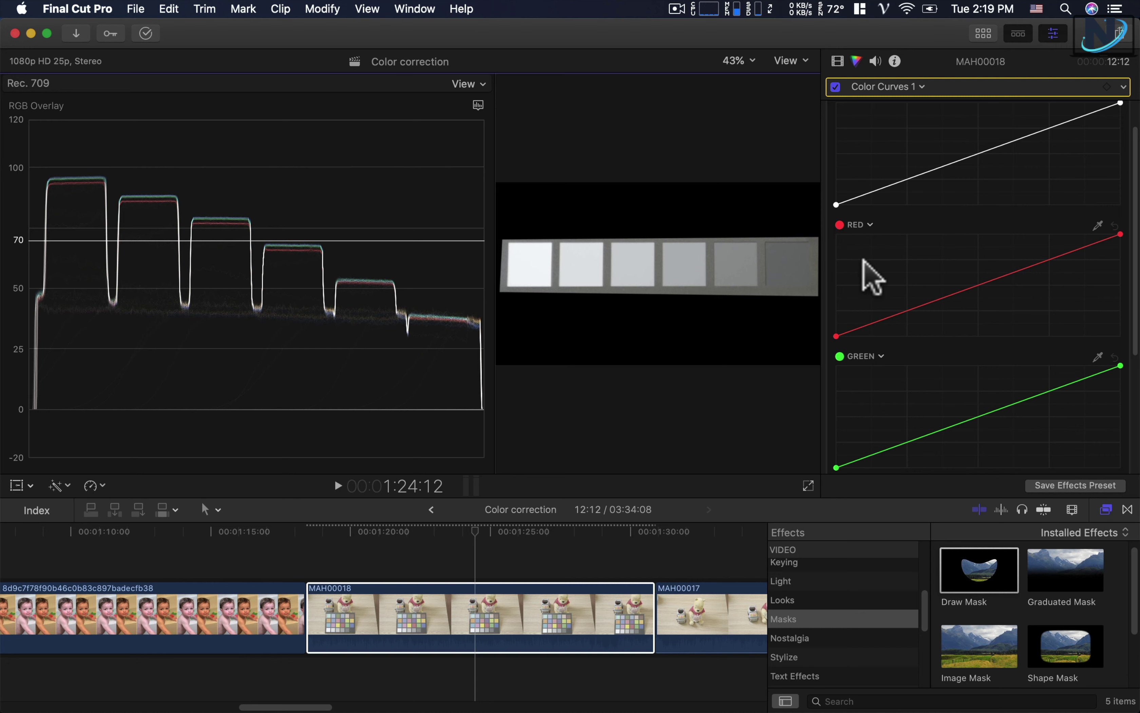
left_click(1025, 268)
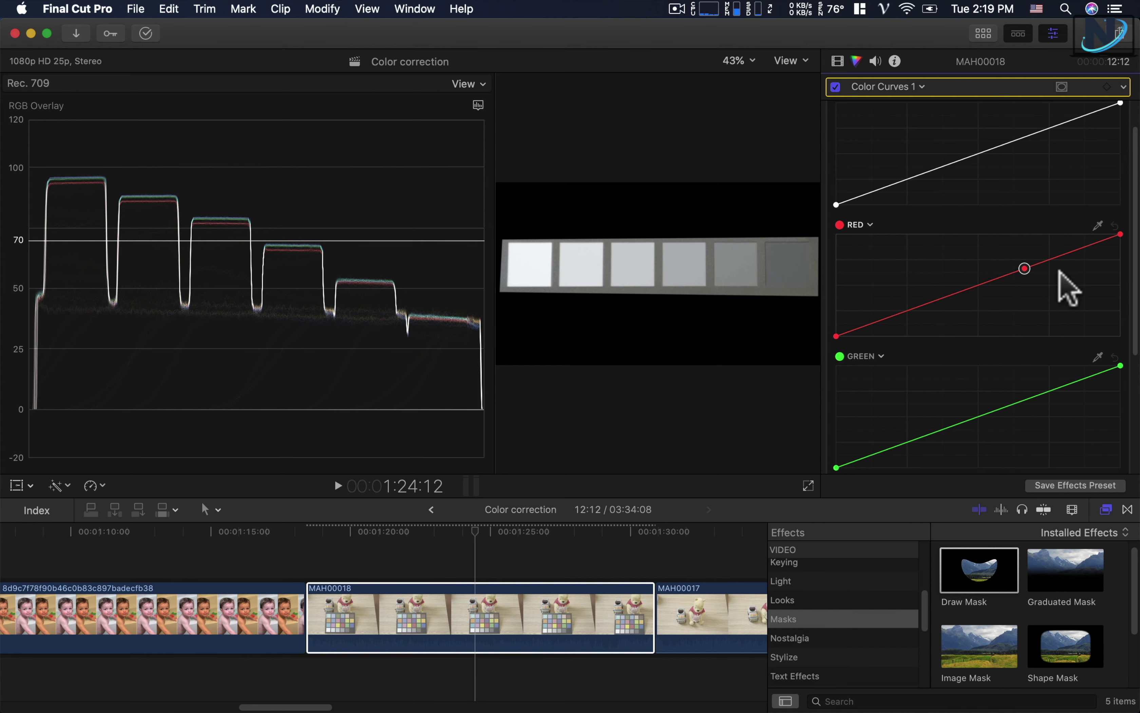
left_click_drag(1024, 268, 1023, 266)
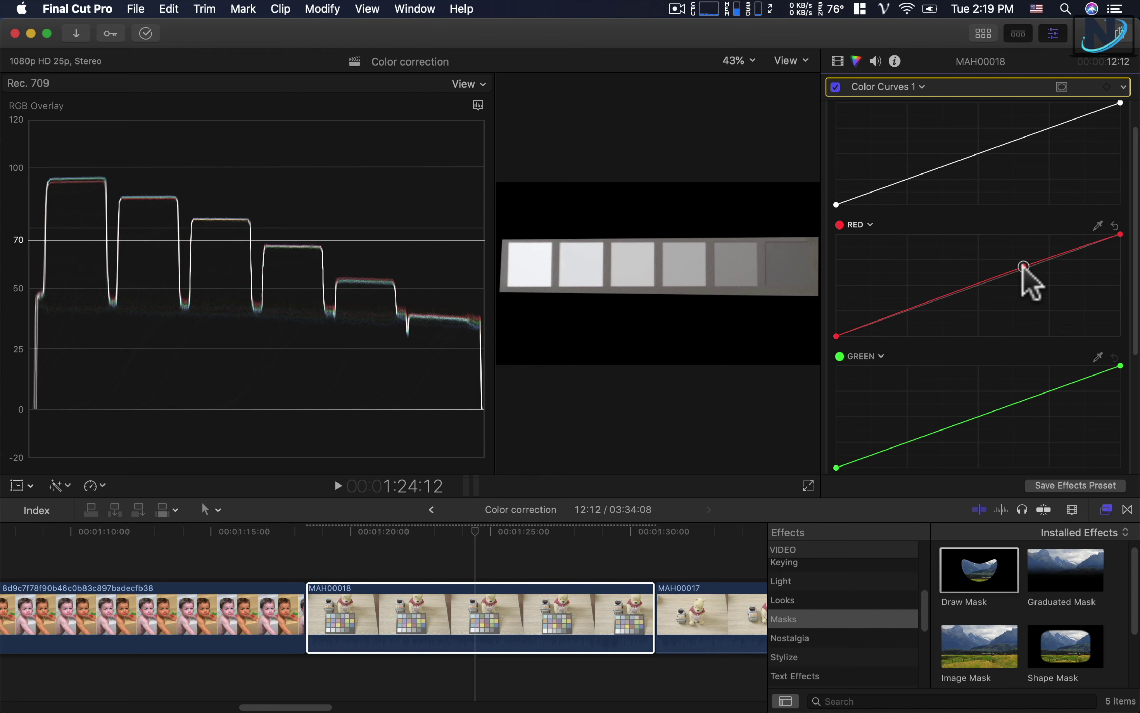
left_click(1025, 266)
left_click(982, 282)
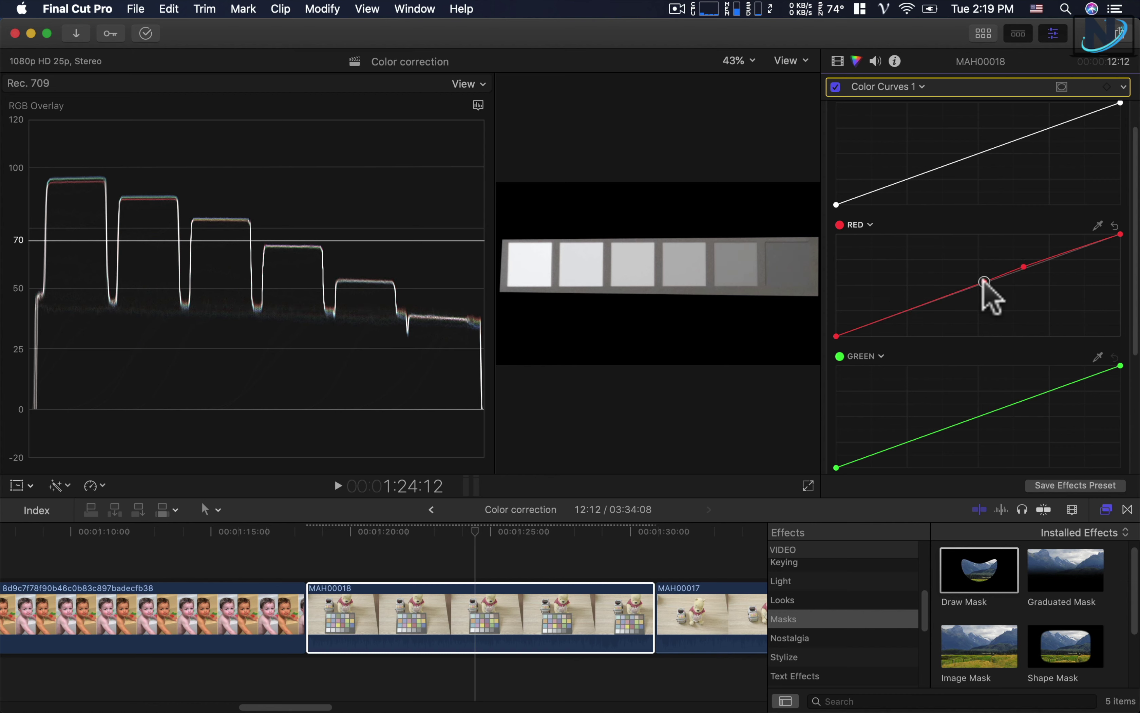
left_click(985, 282)
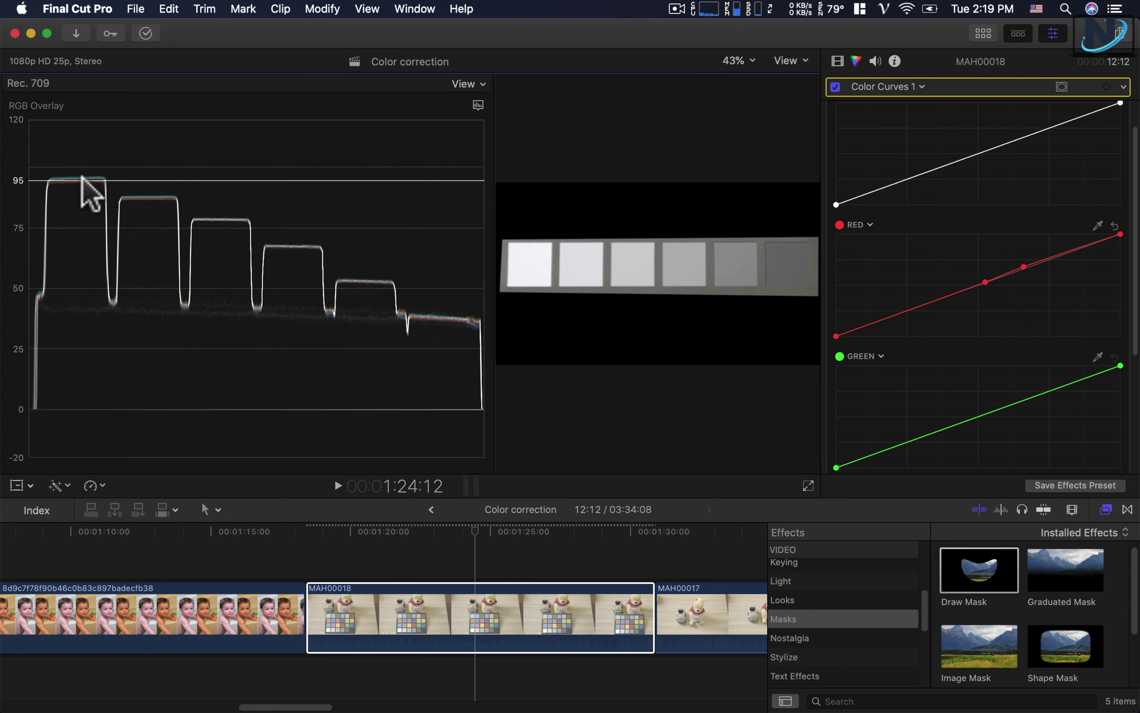
left_click(81, 204)
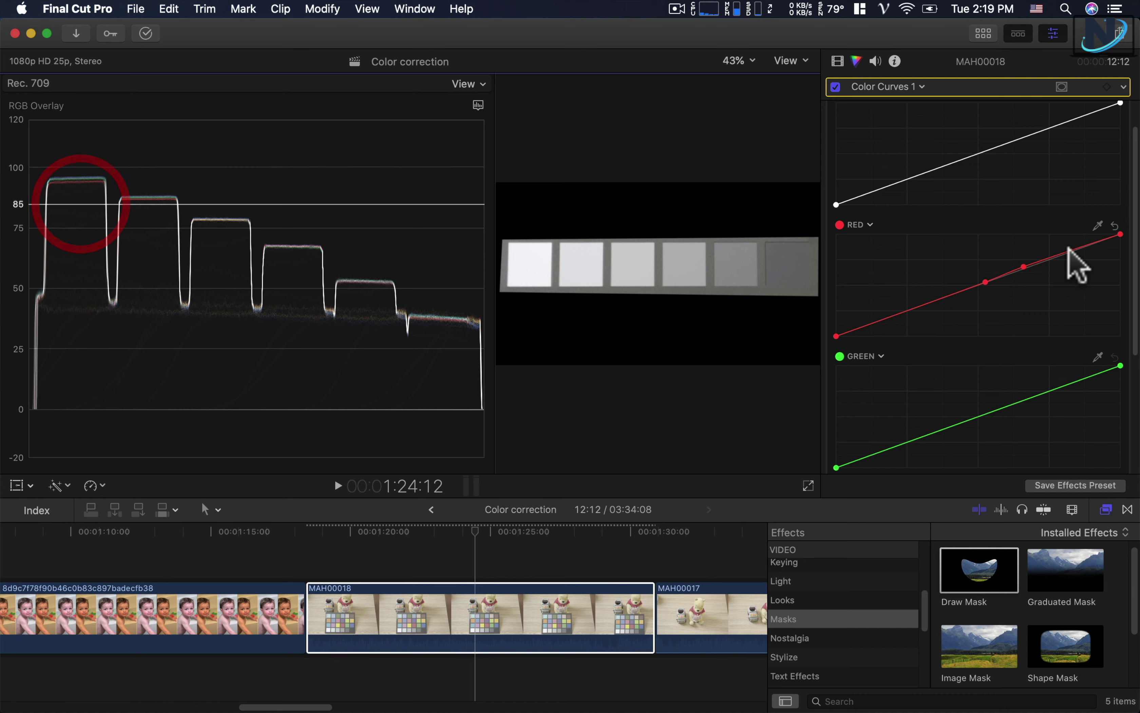
key("super+z")
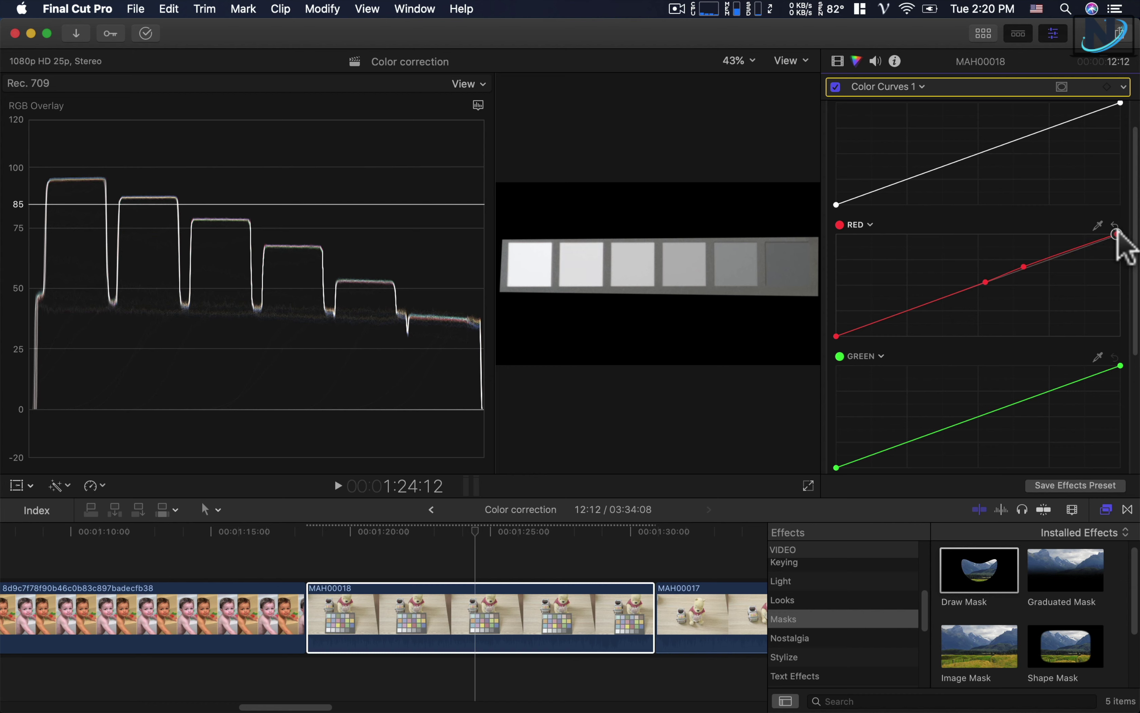
Step: Select the red curve's top endpoint and add a blue curve point, undoing a stray green point
left_click(1117, 234)
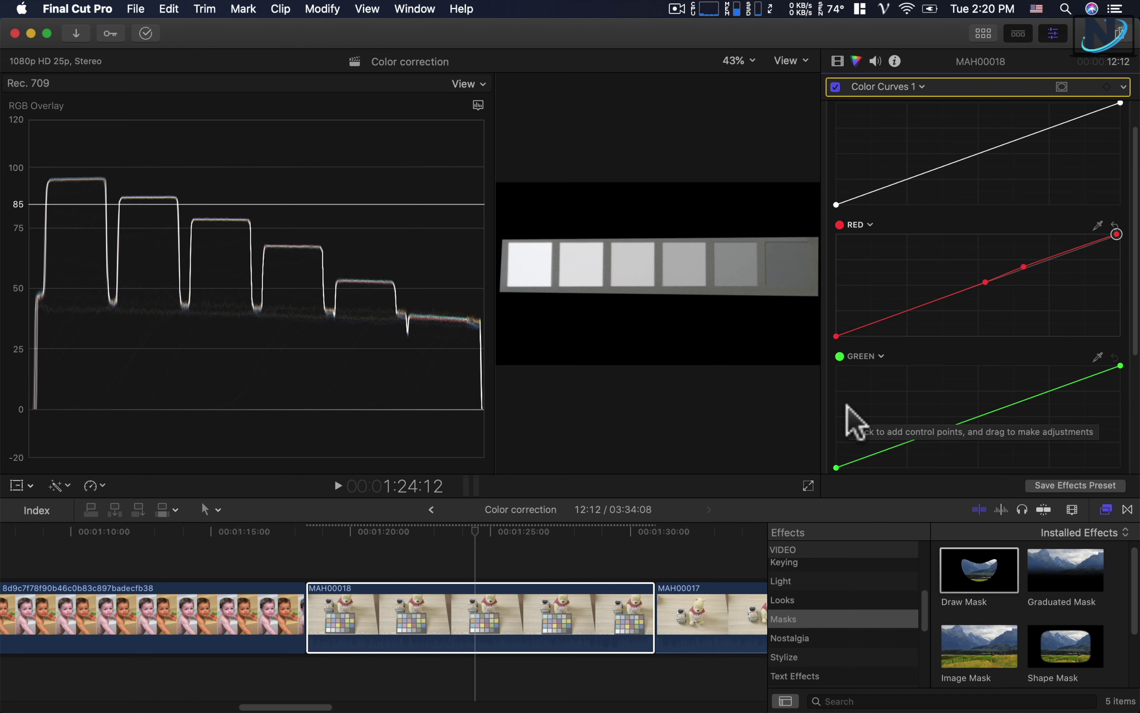
scroll(957, 302, "down", 3)
scroll(940, 349, "down", 3)
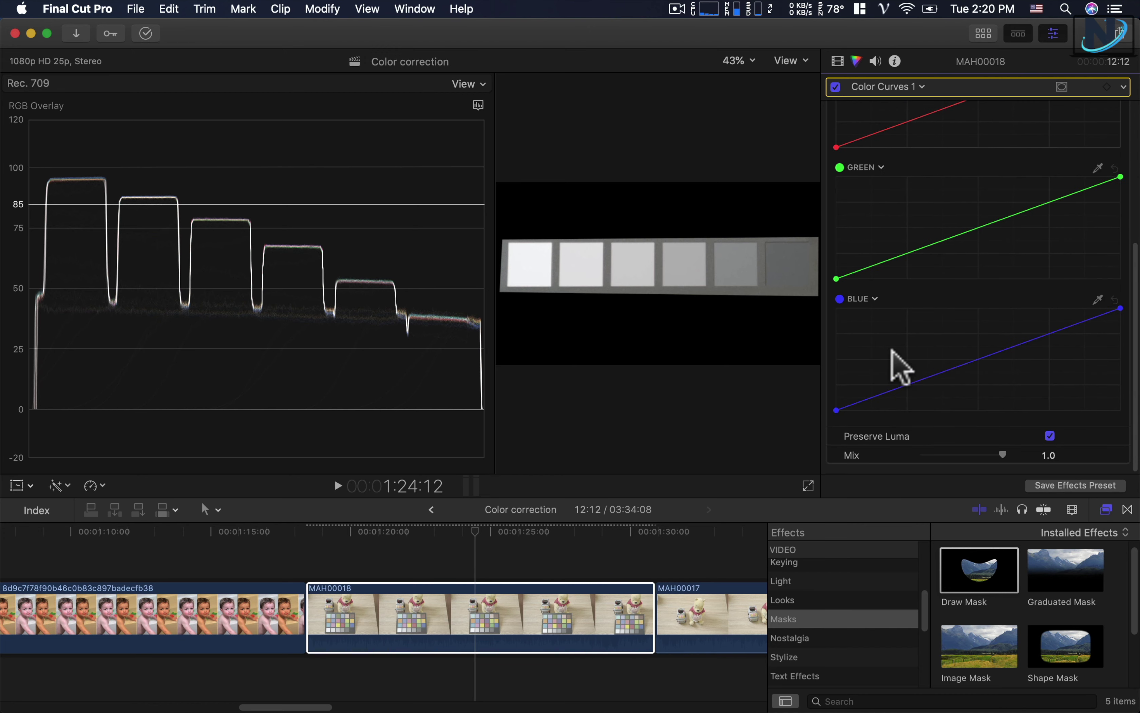
left_click(935, 374)
left_click(918, 250)
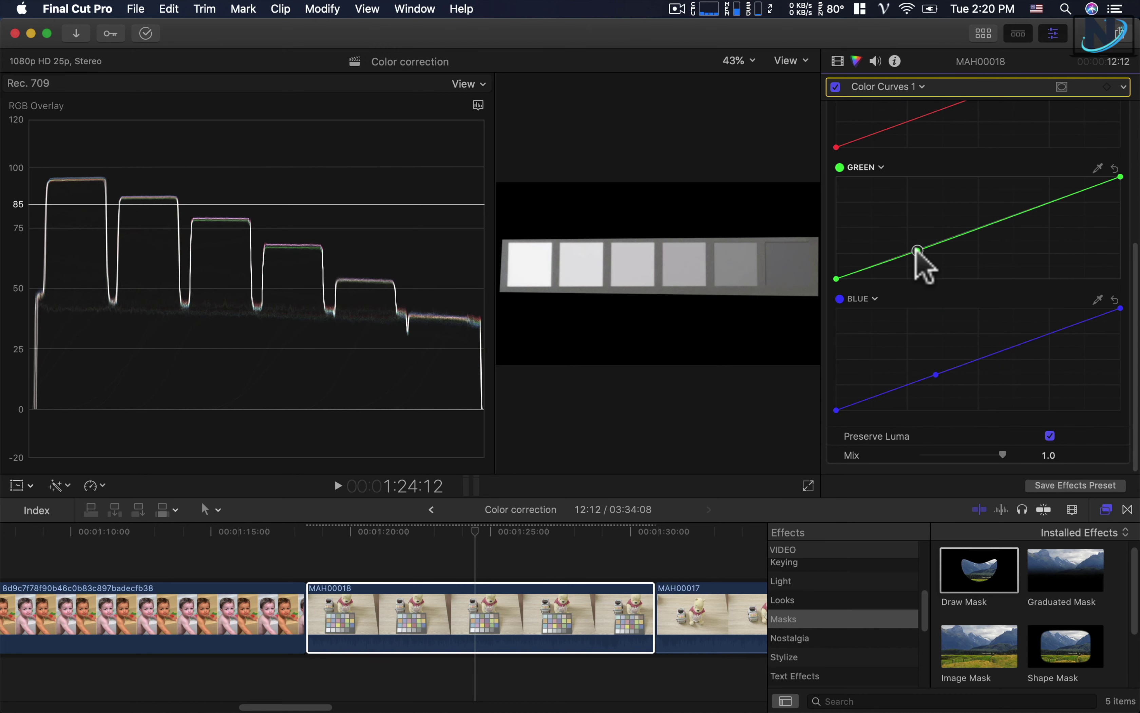
key("ctrl+z")
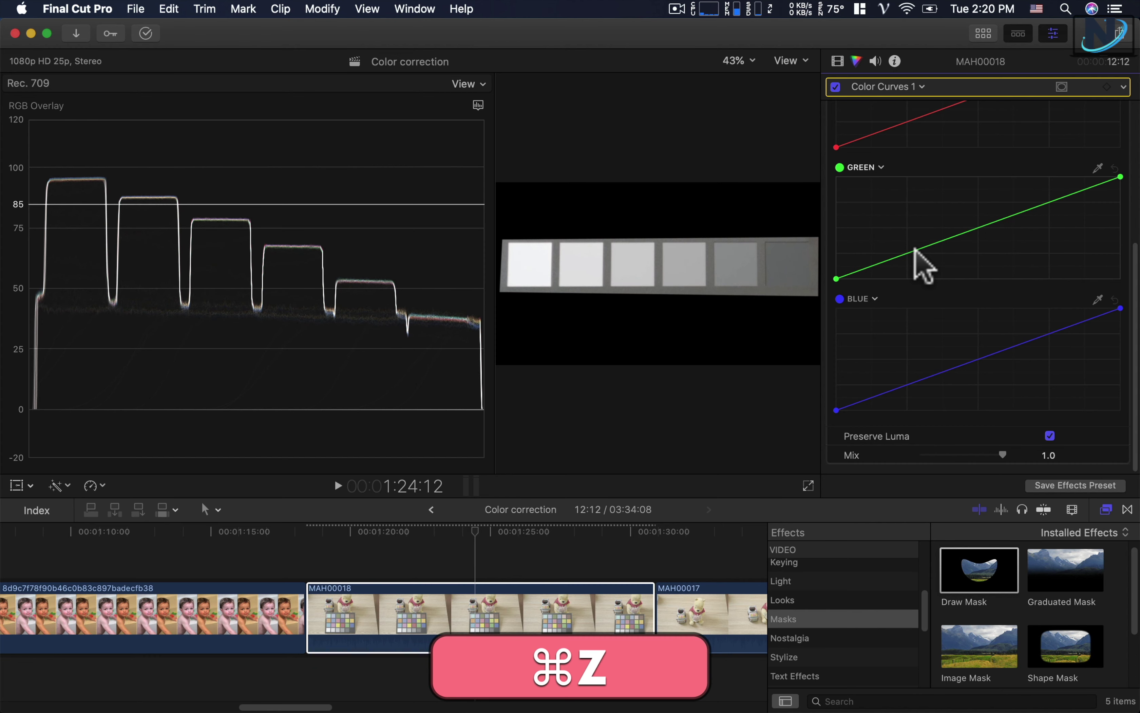
scroll(878, 280, "up", 5)
Step: Compare Color Curves on and off on the full chart, then re-enable Draw Mask and Transform
left_click(839, 61)
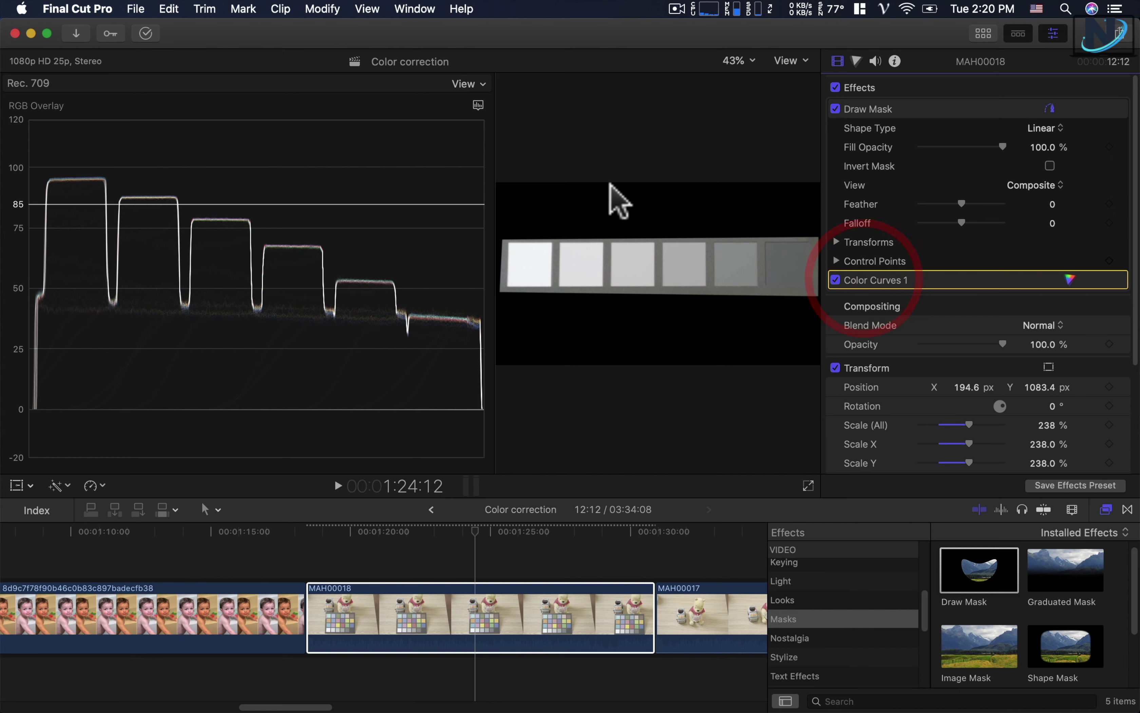
left_click(835, 109)
left_click(835, 368)
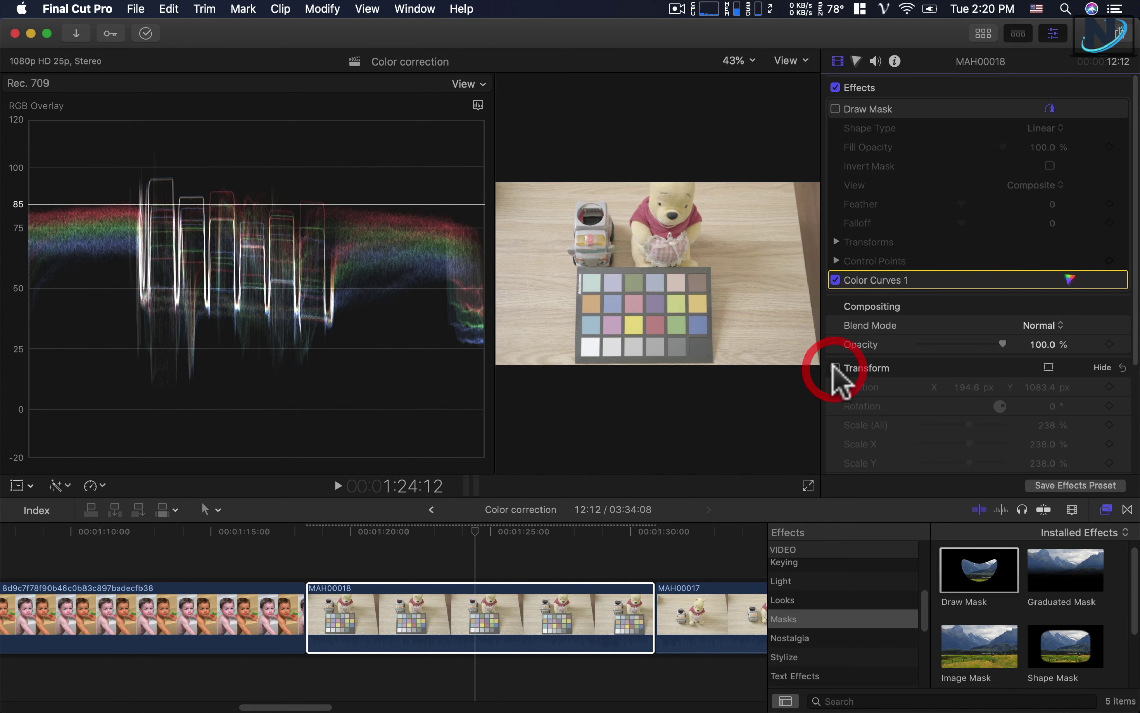
left_click(835, 280)
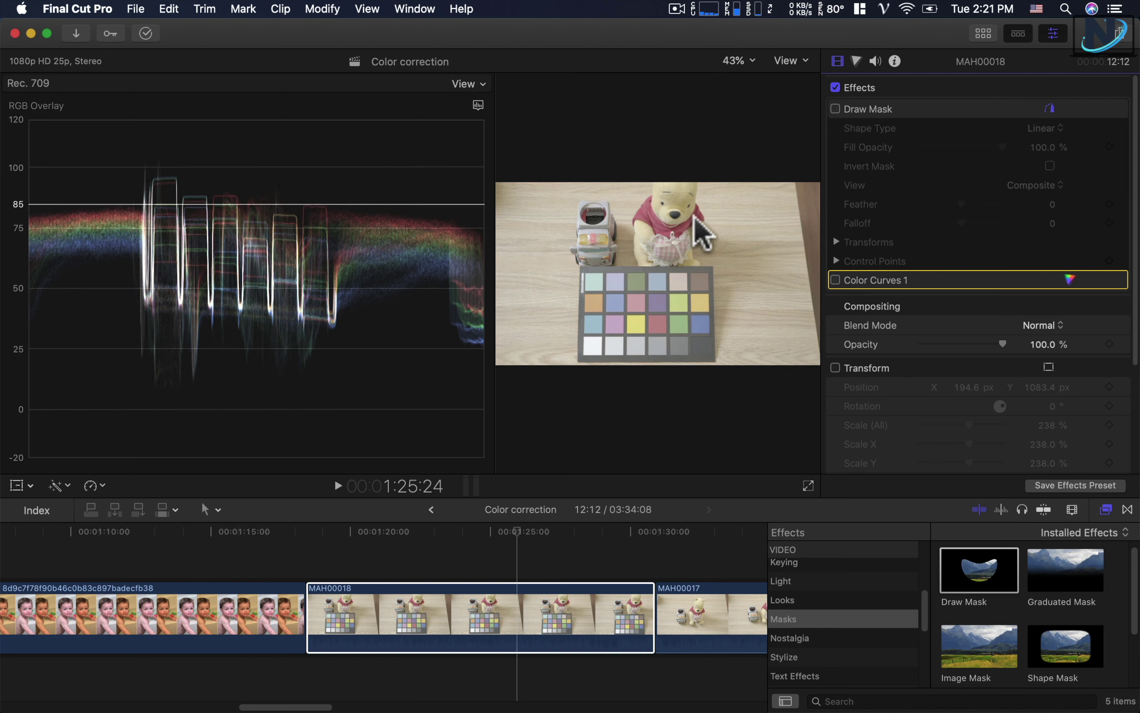
left_click(836, 280)
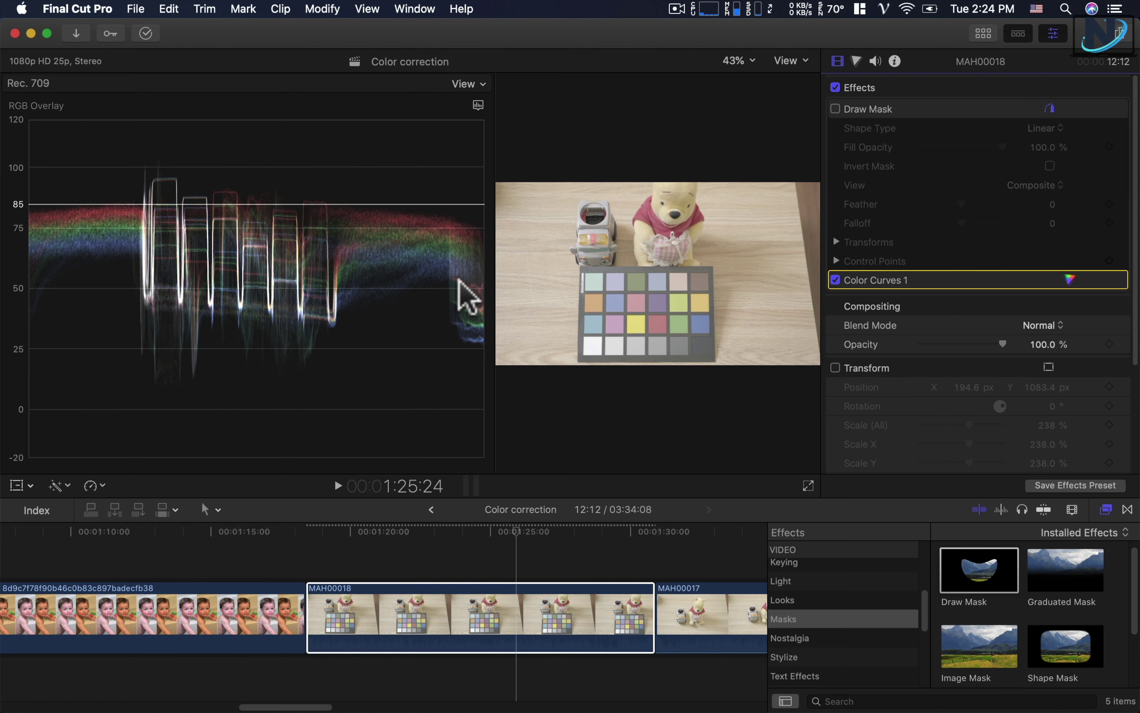
left_click(836, 109)
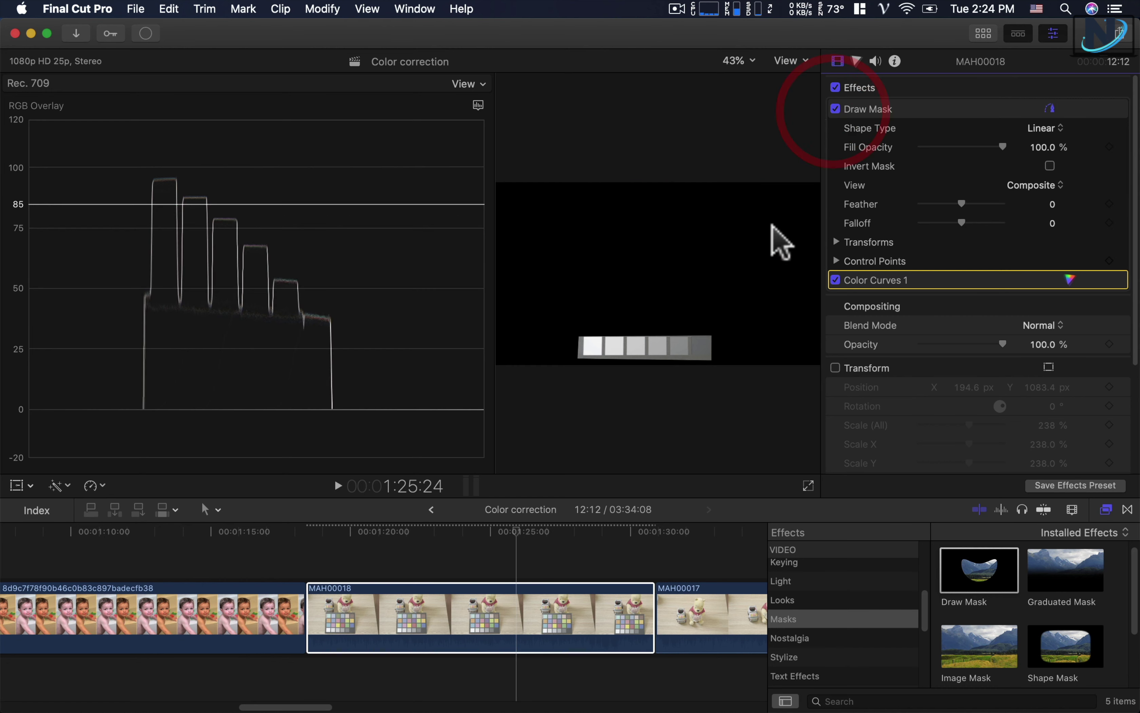
left_click(835, 367)
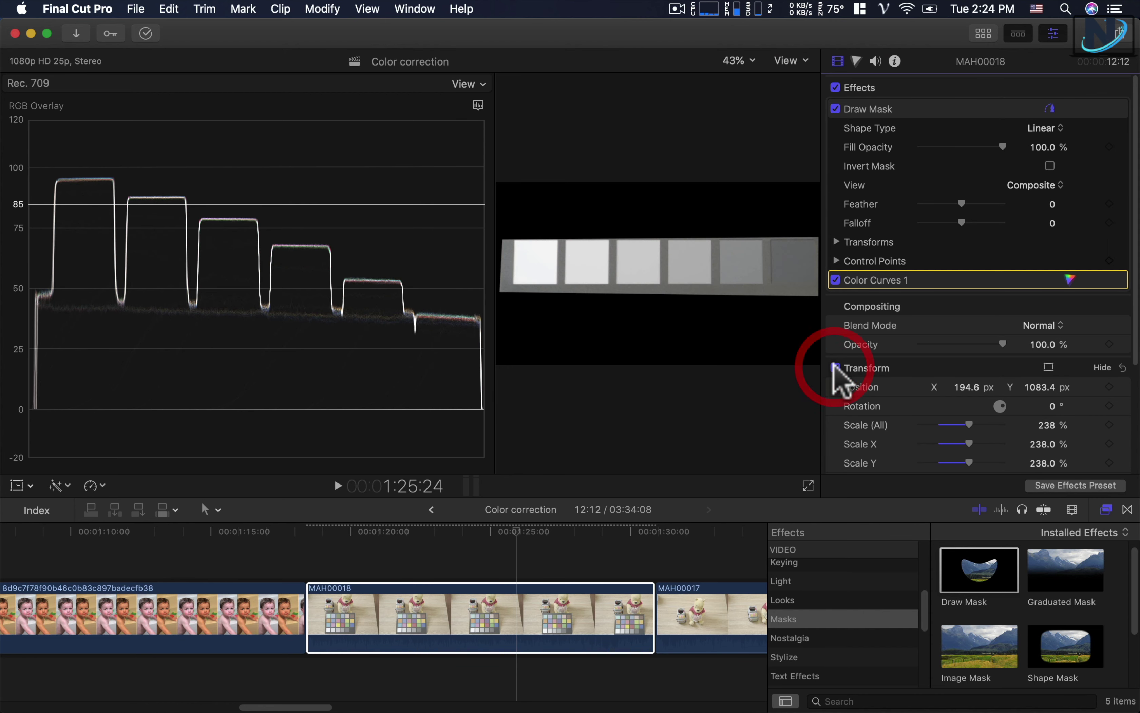
Step: Set Luma black and white points so greys span about 5 to 95, then select a Red point
left_click(1069, 278)
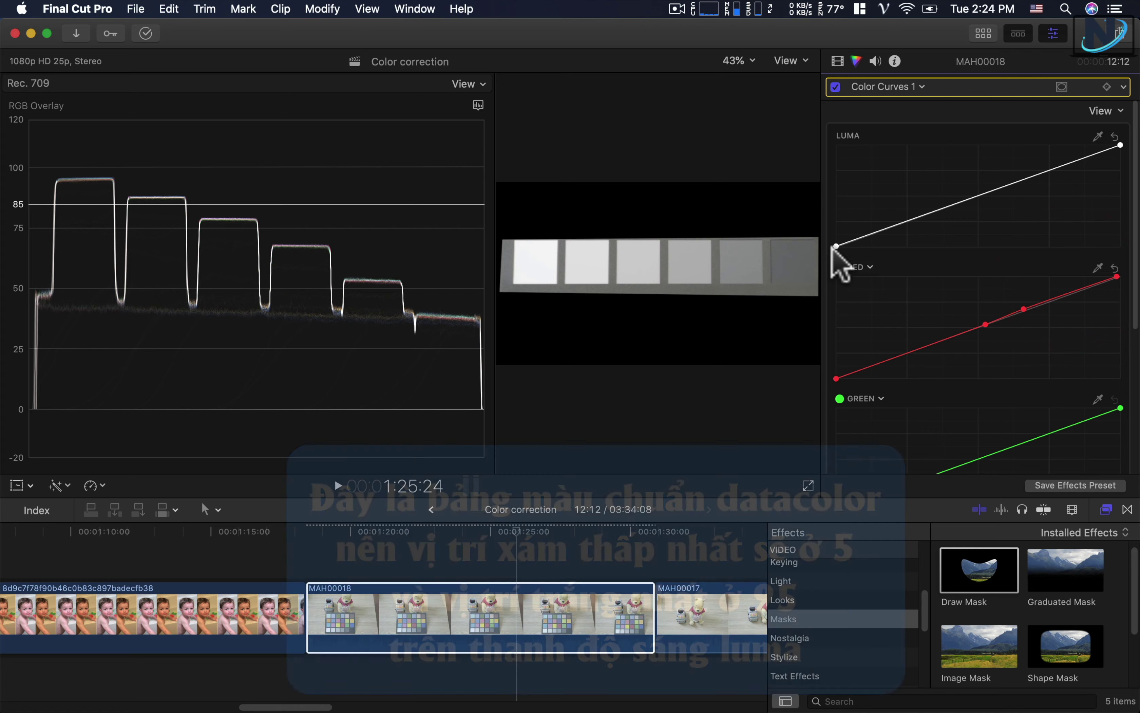
left_click_drag(837, 246, 920, 247)
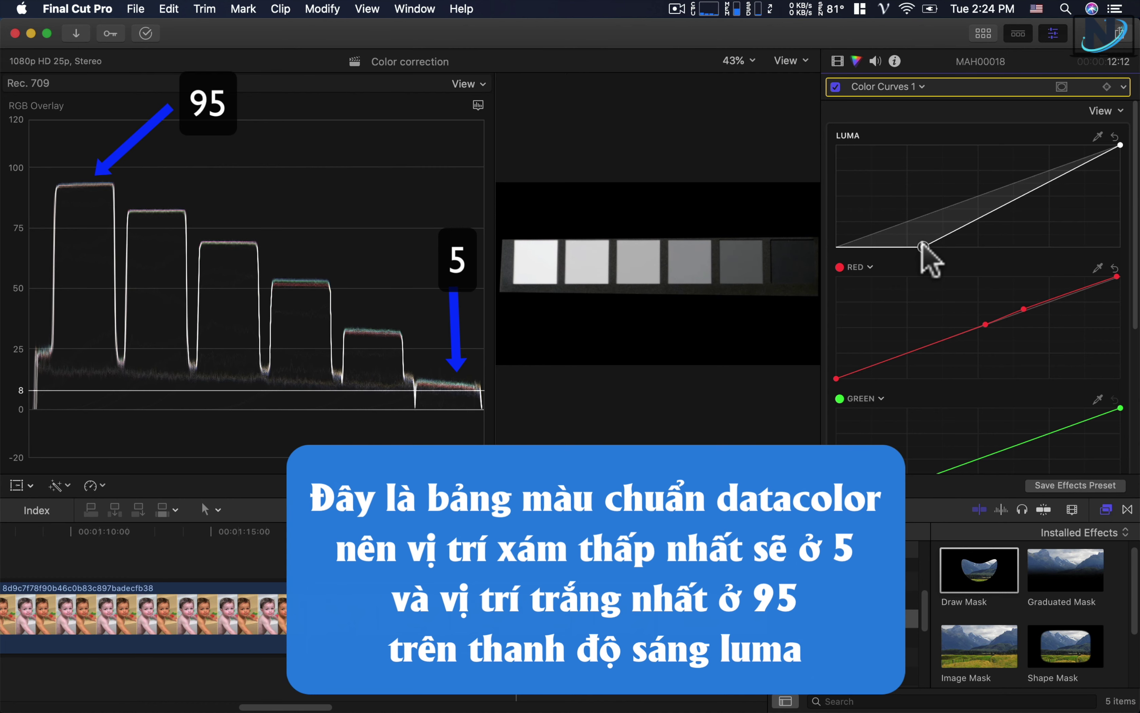
left_click_drag(919, 246, 927, 246)
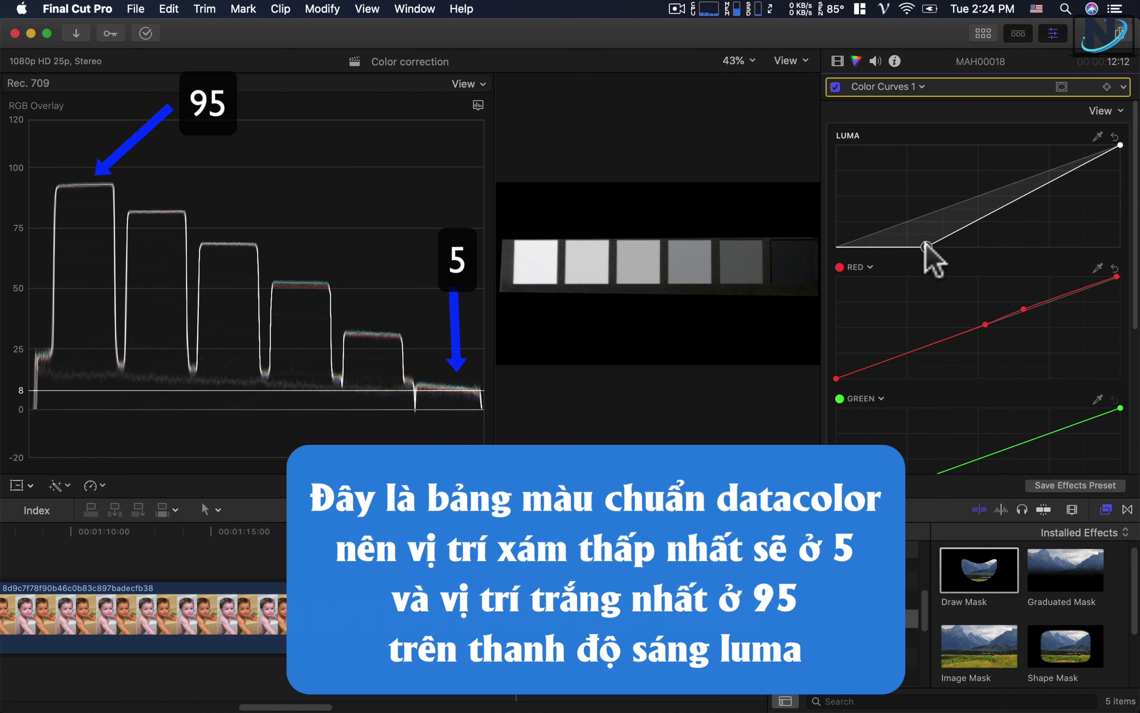
left_click_drag(1121, 145, 1121, 144)
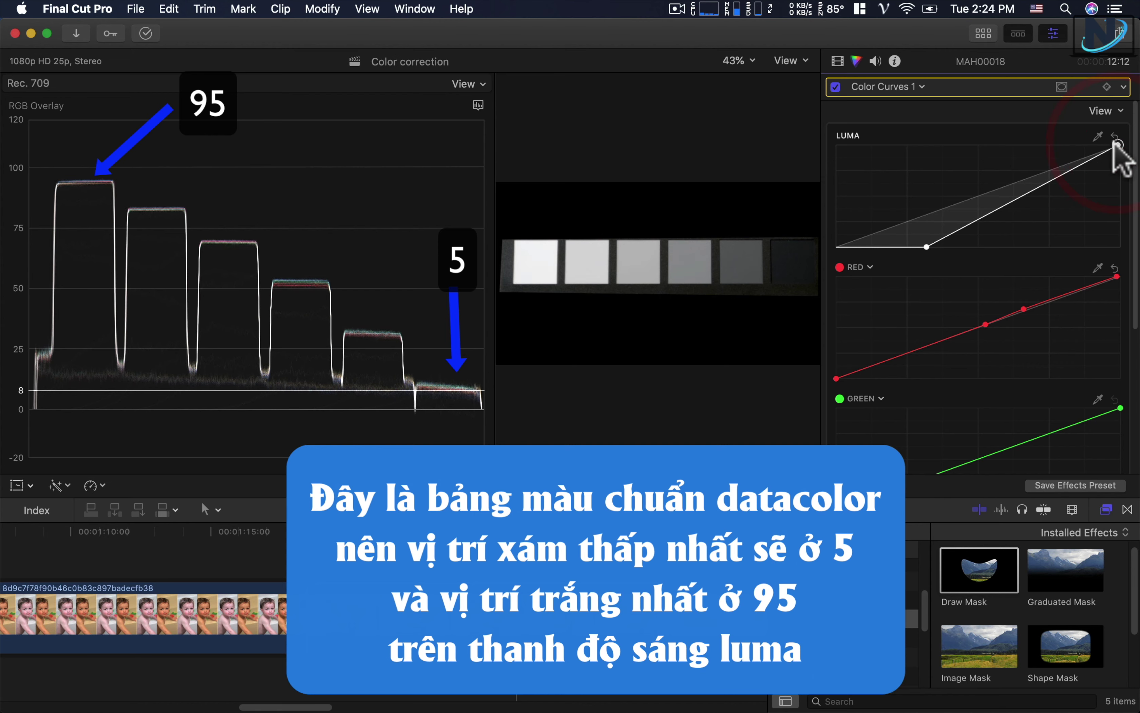
left_click(306, 180)
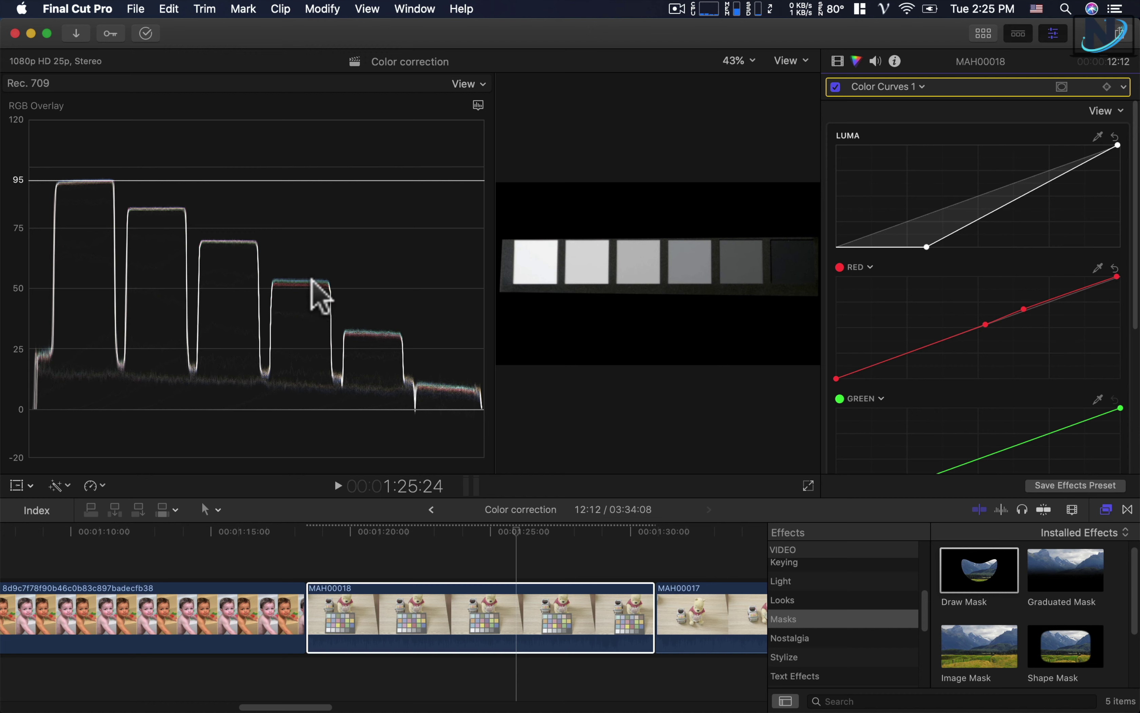
scroll(898, 372, "down", 2)
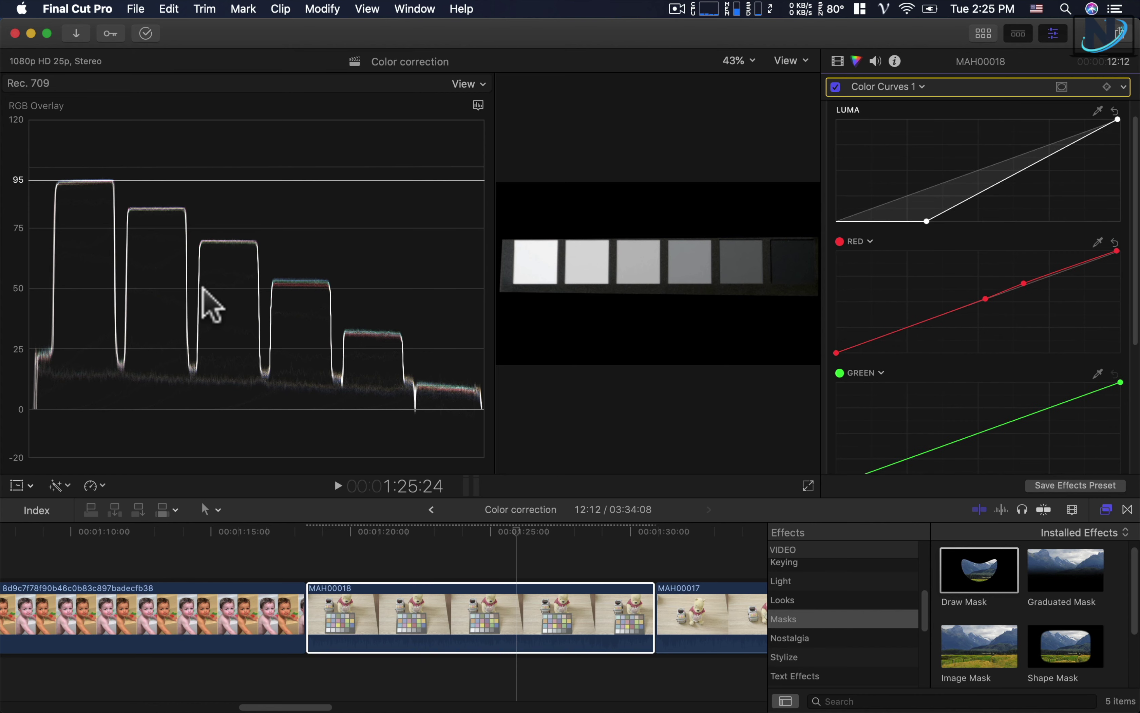
left_click(984, 298)
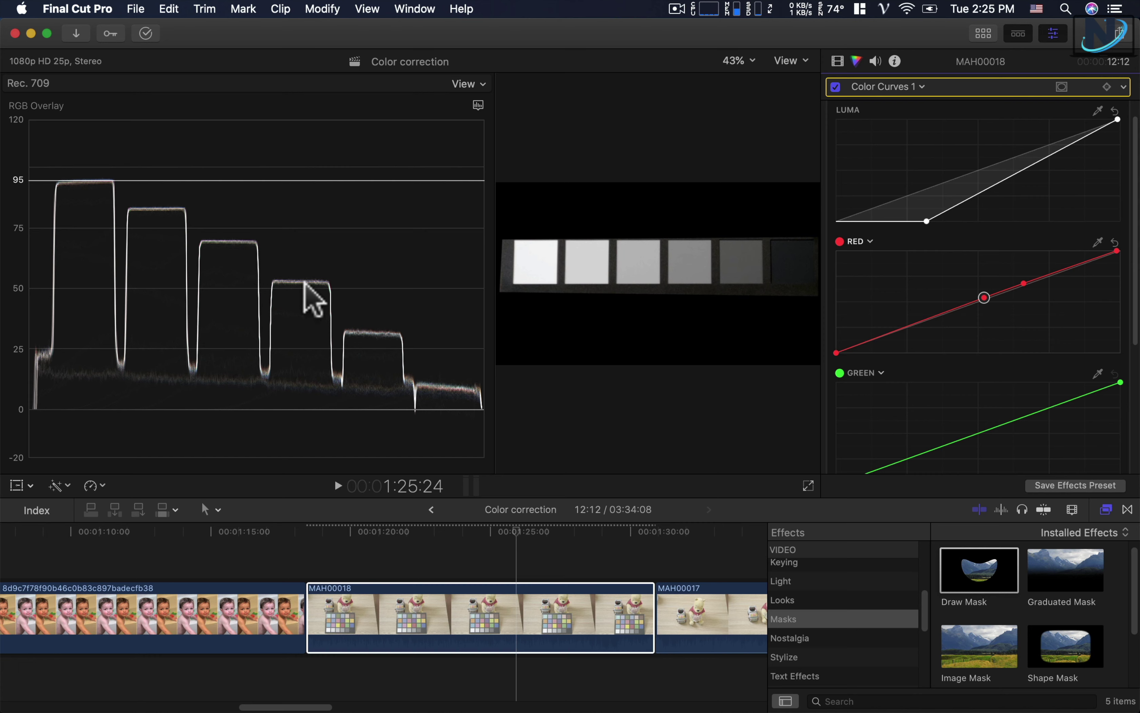
Step: Switch off Draw Mask and Transform and delete the adjusted Luma curve point
left_click(838, 62)
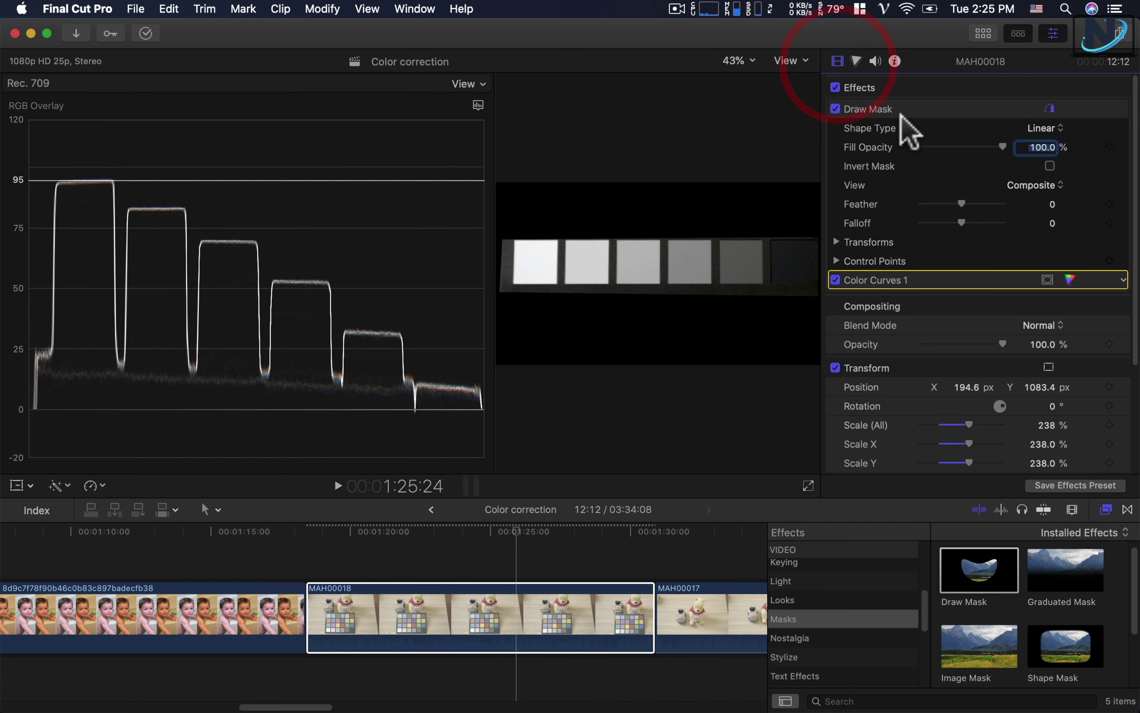
left_click(836, 109)
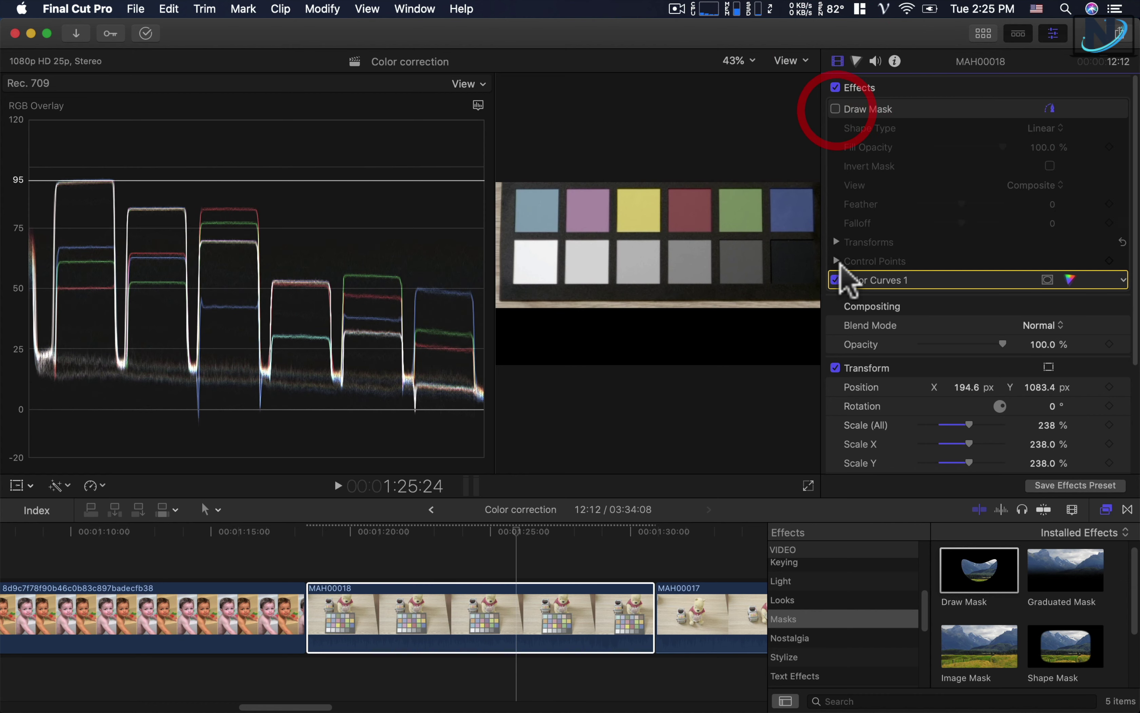
left_click(836, 368)
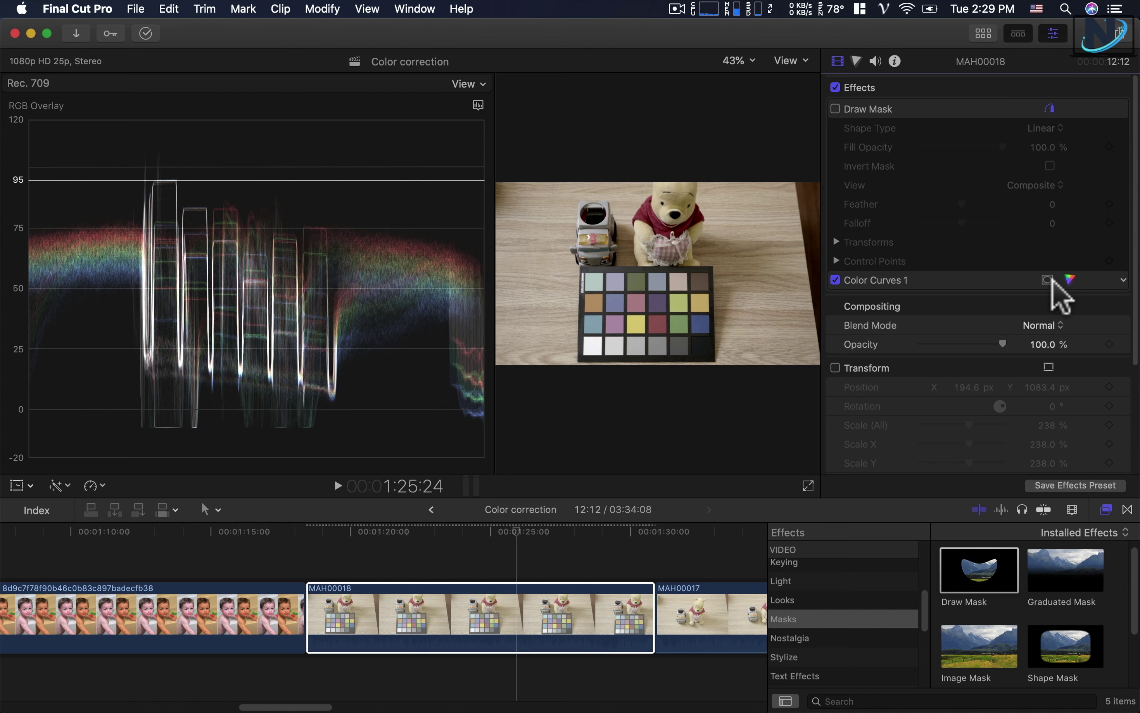
left_click(1070, 280)
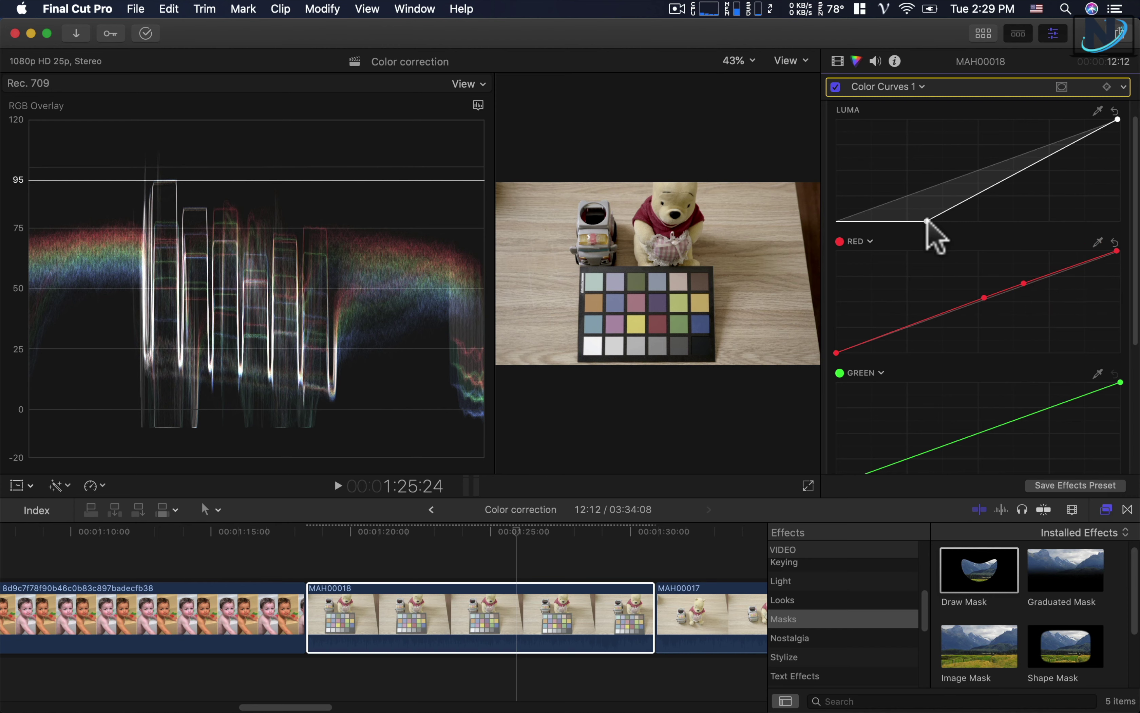
key("BackSpace")
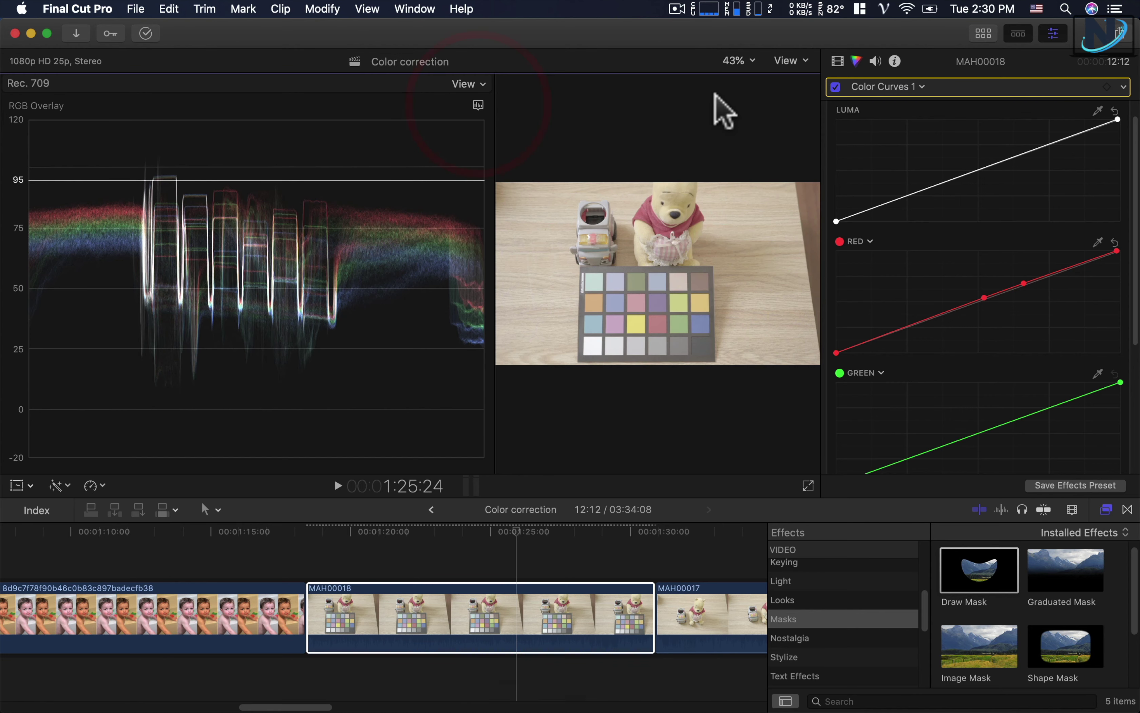
Step: With the mask on, pull a Luma midpoint down to darken midtones, then disable the mask
left_click(838, 60)
left_click(835, 109)
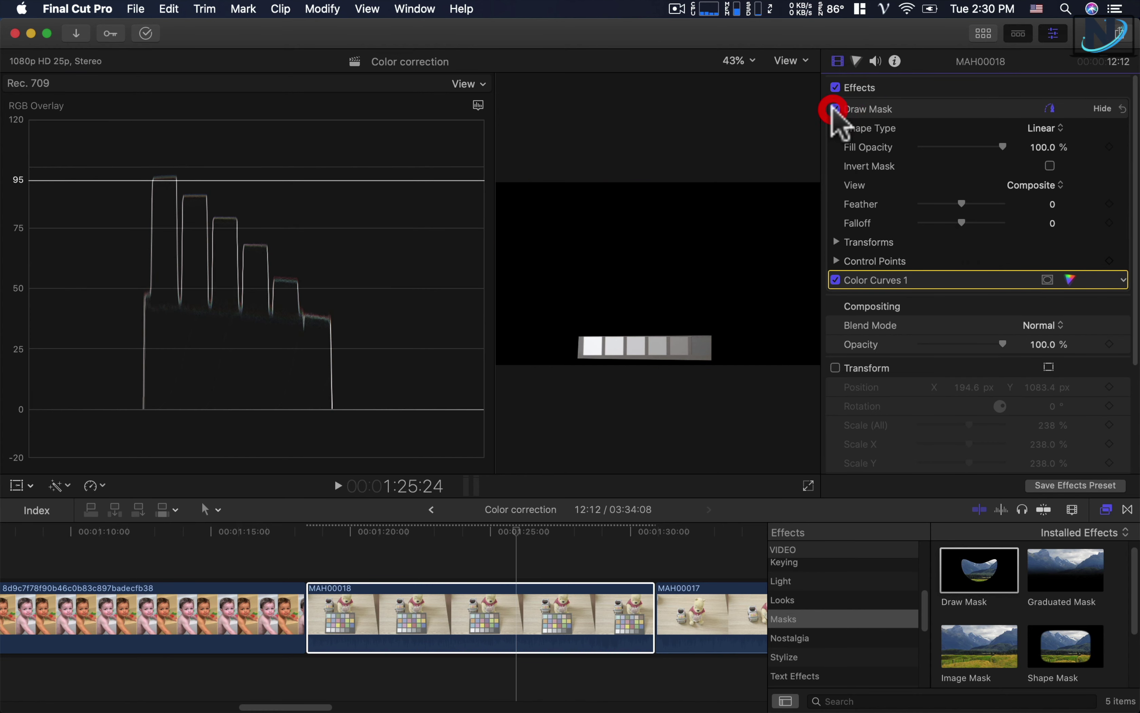
left_click(1071, 280)
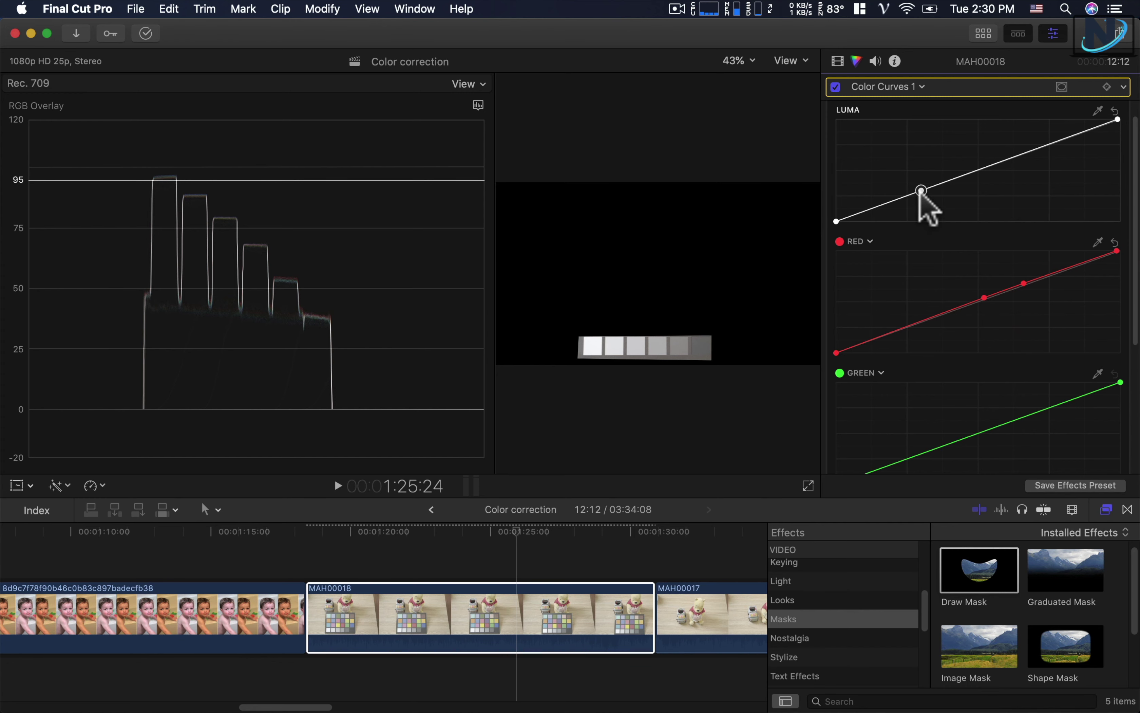
left_click_drag(921, 191, 946, 211)
left_click(837, 61)
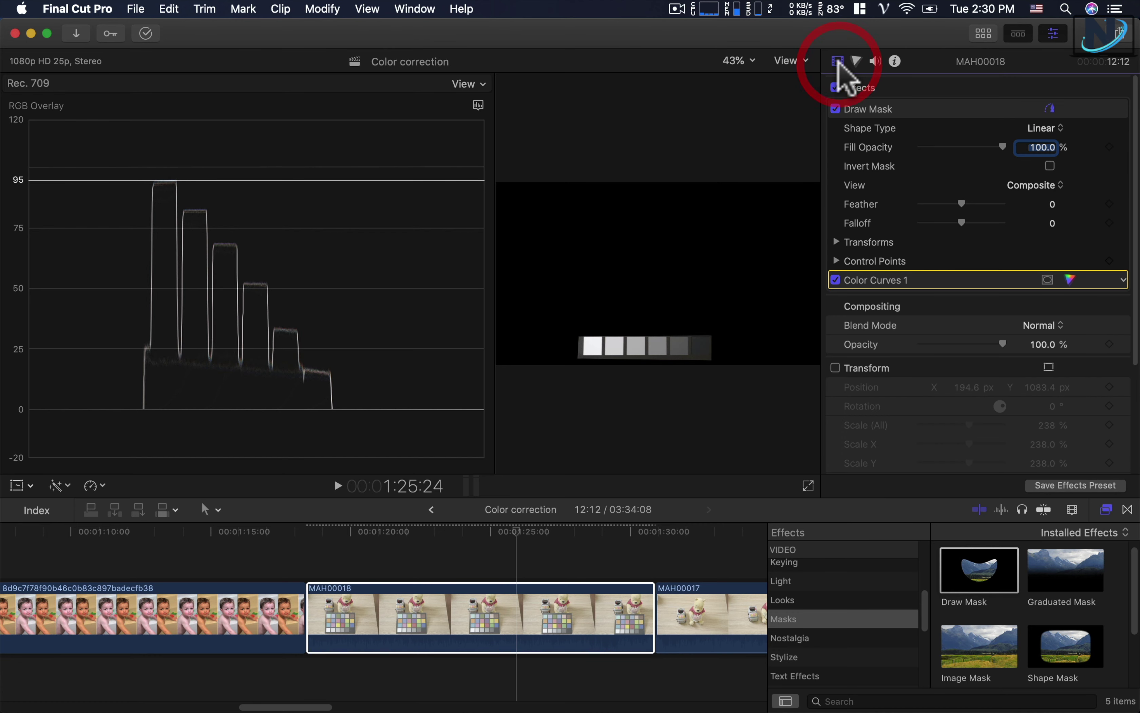
left_click(835, 109)
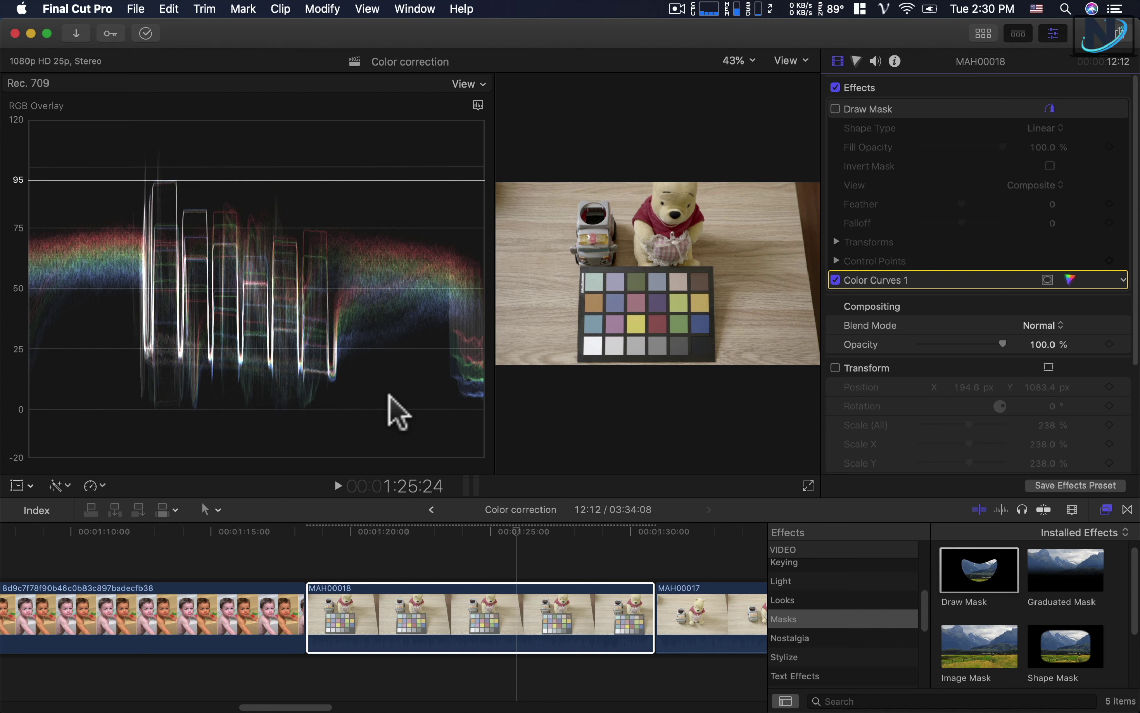
left_click(1070, 279)
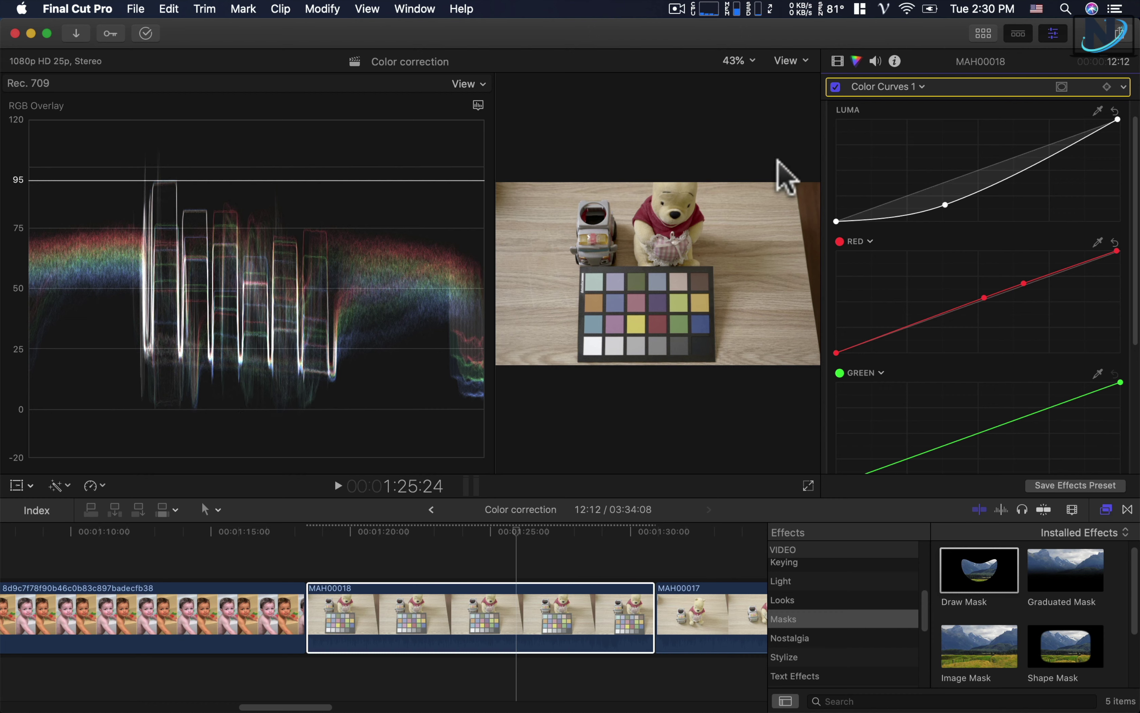
Step: Add a Hue/Saturation Curves correction and drag another Draw Mask onto MAH00018
scroll(839, 104, "up", 2)
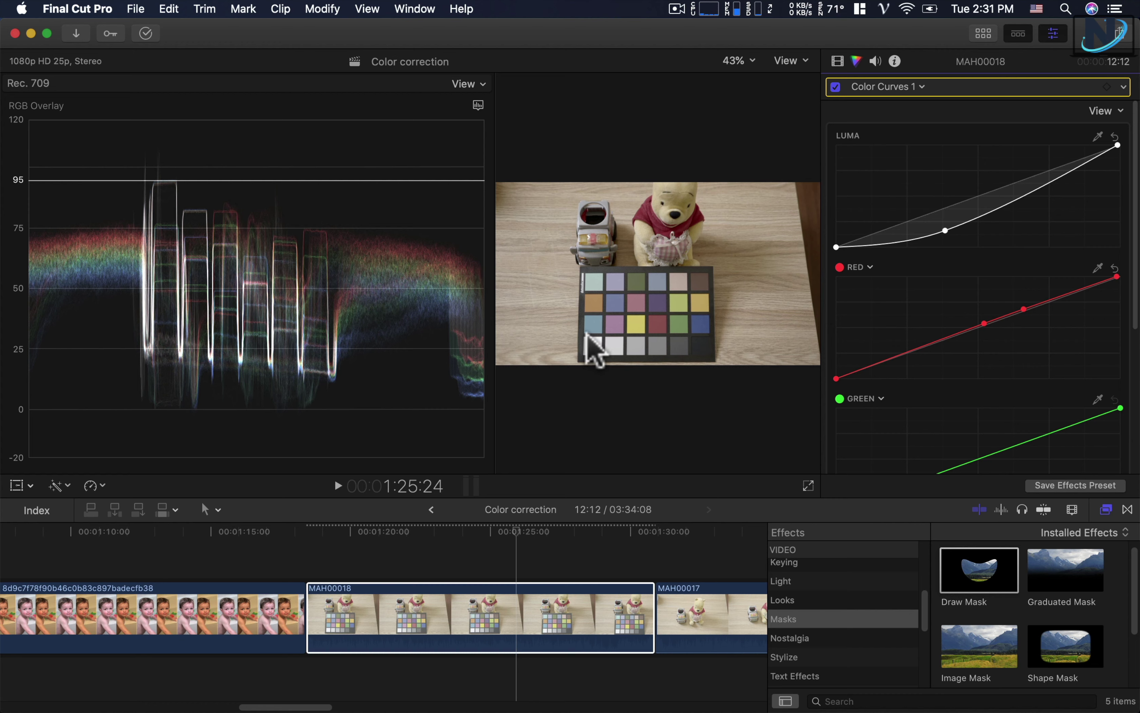
left_click(870, 89)
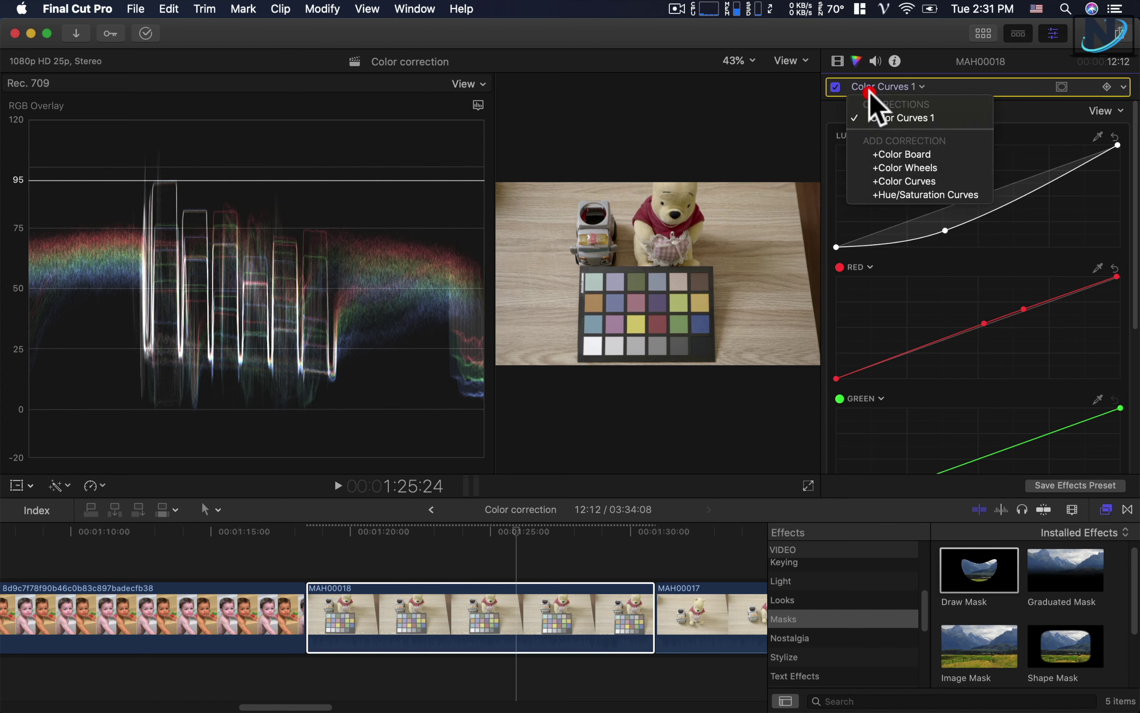
left_click(890, 194)
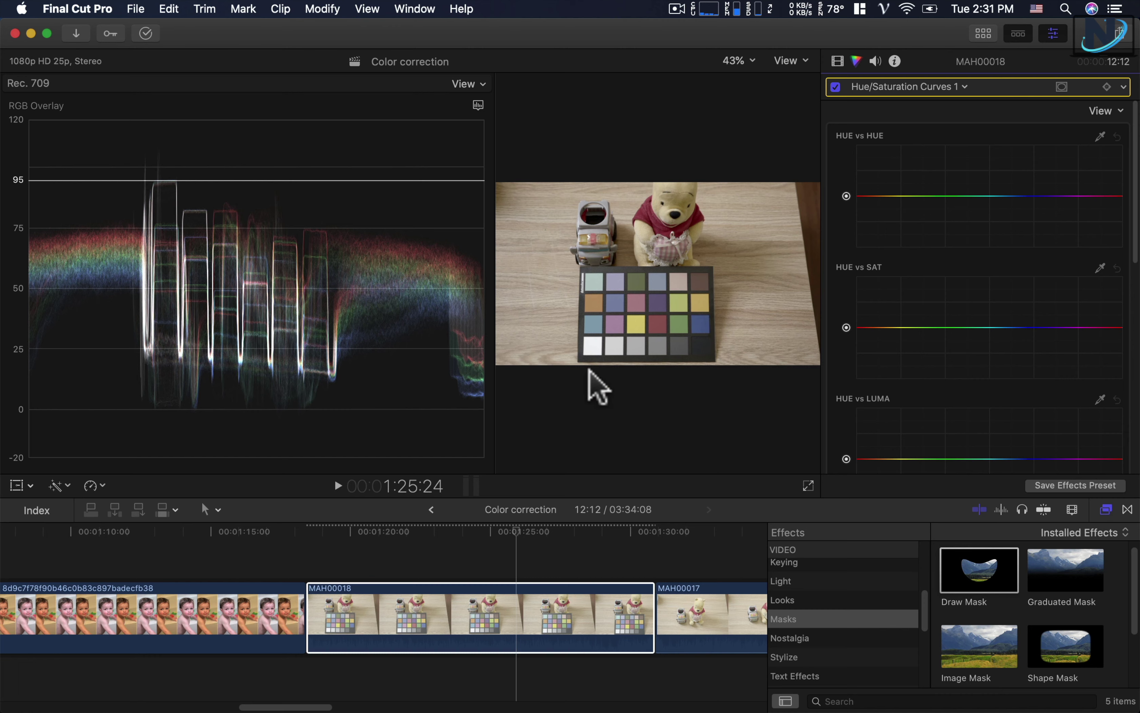
left_click_drag(979, 570, 549, 598)
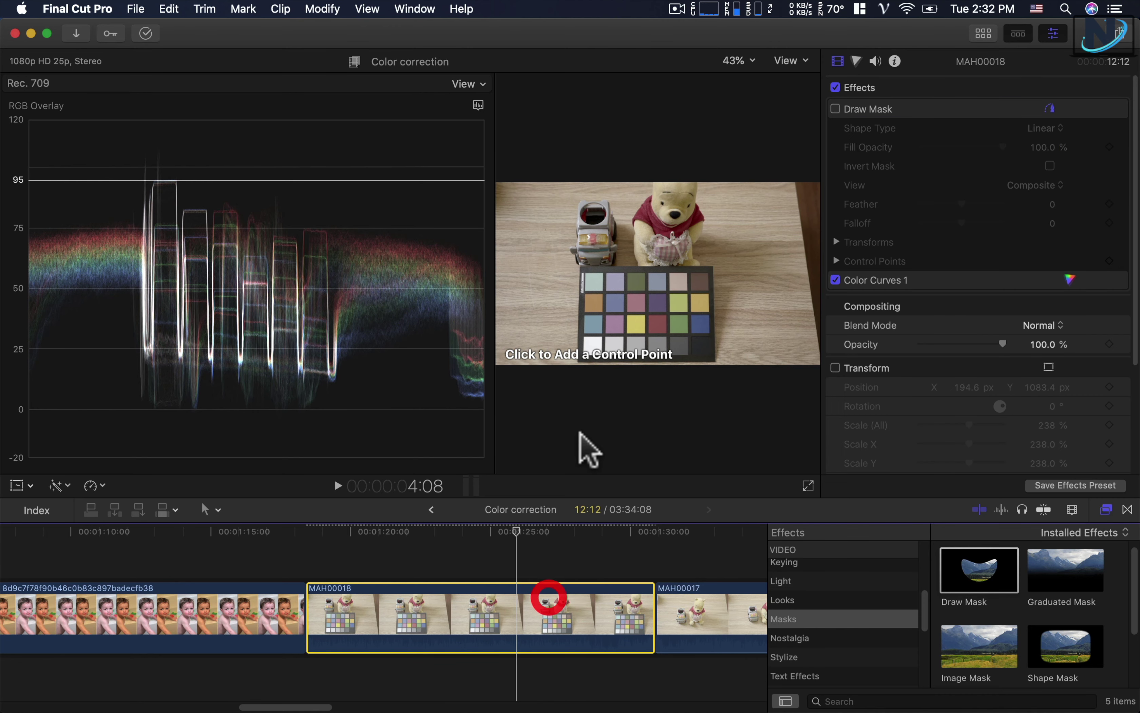
Step: Draw a four-point mask around the six colour chips and re-enable the 238% transform
left_click(581, 315)
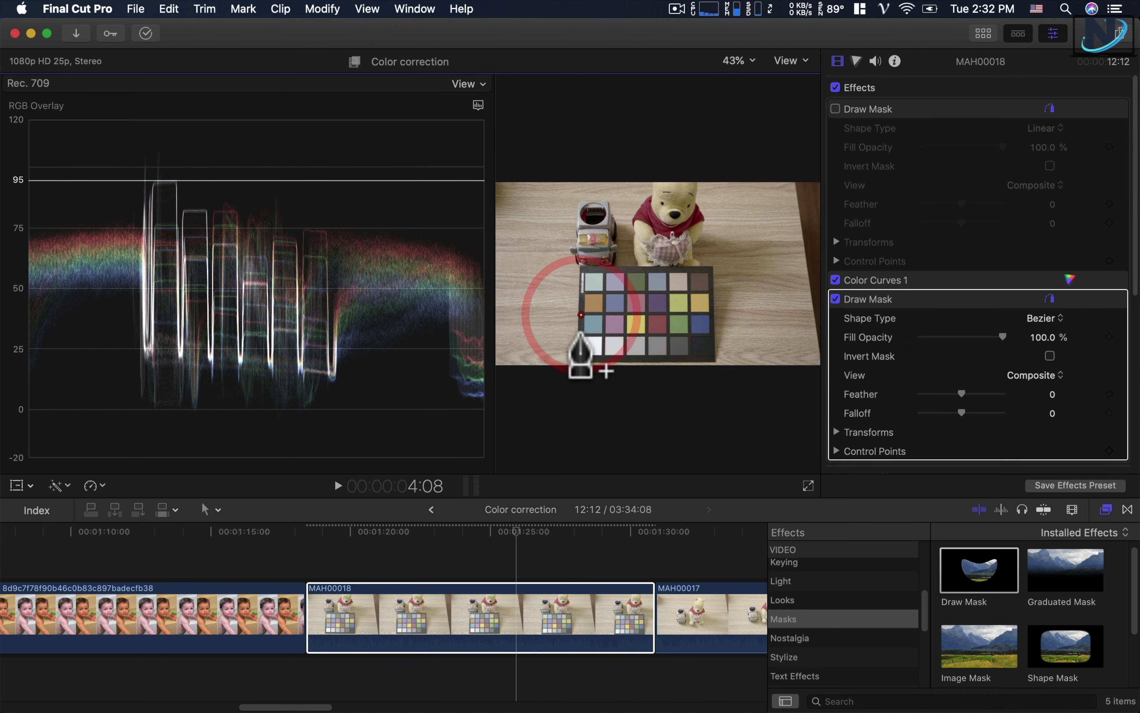
left_click(580, 334)
left_click(714, 335)
left_click(713, 314)
key("c")
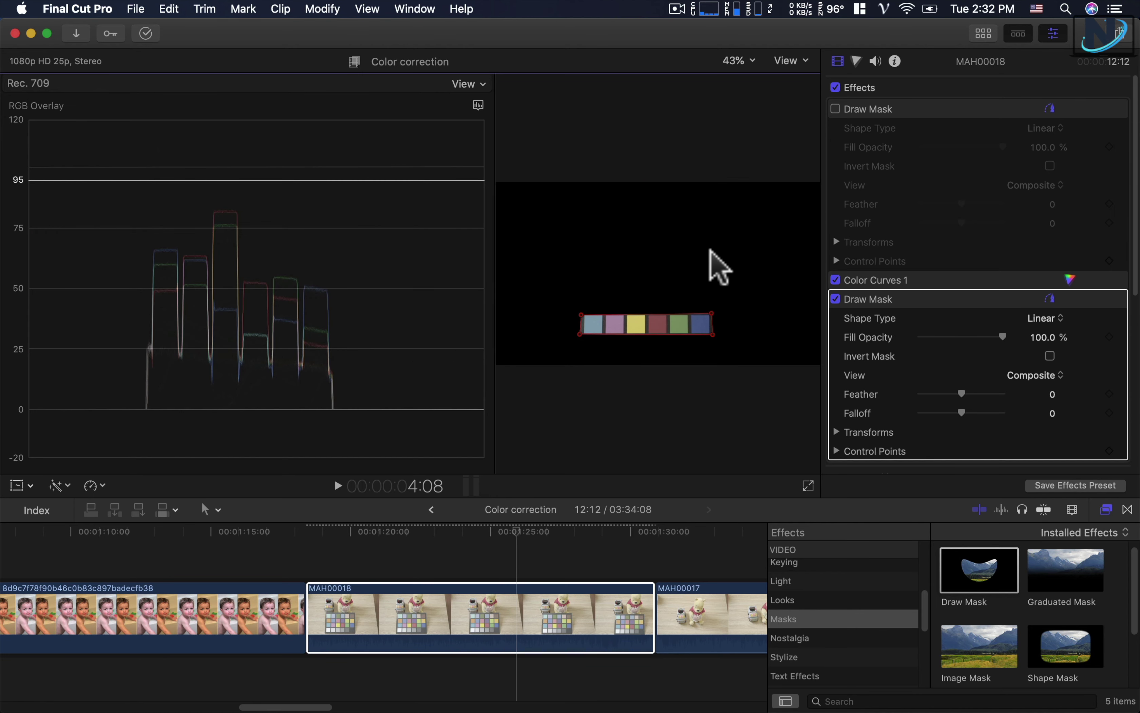
scroll(919, 379, "down", 5)
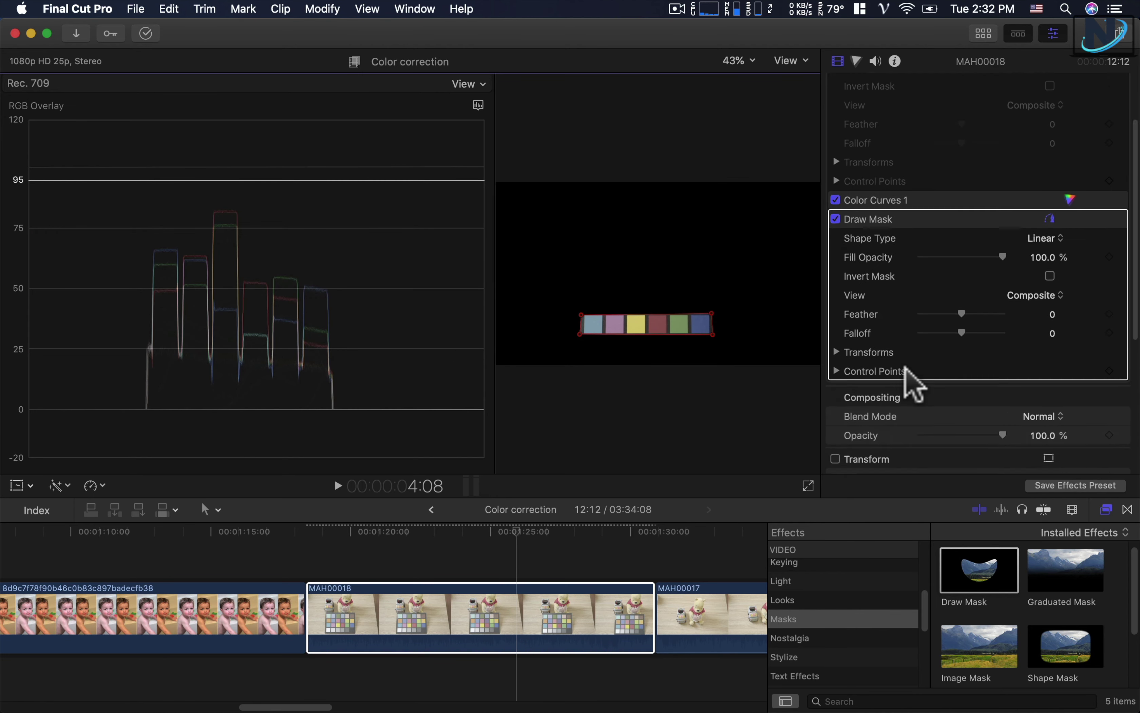
left_click(836, 293)
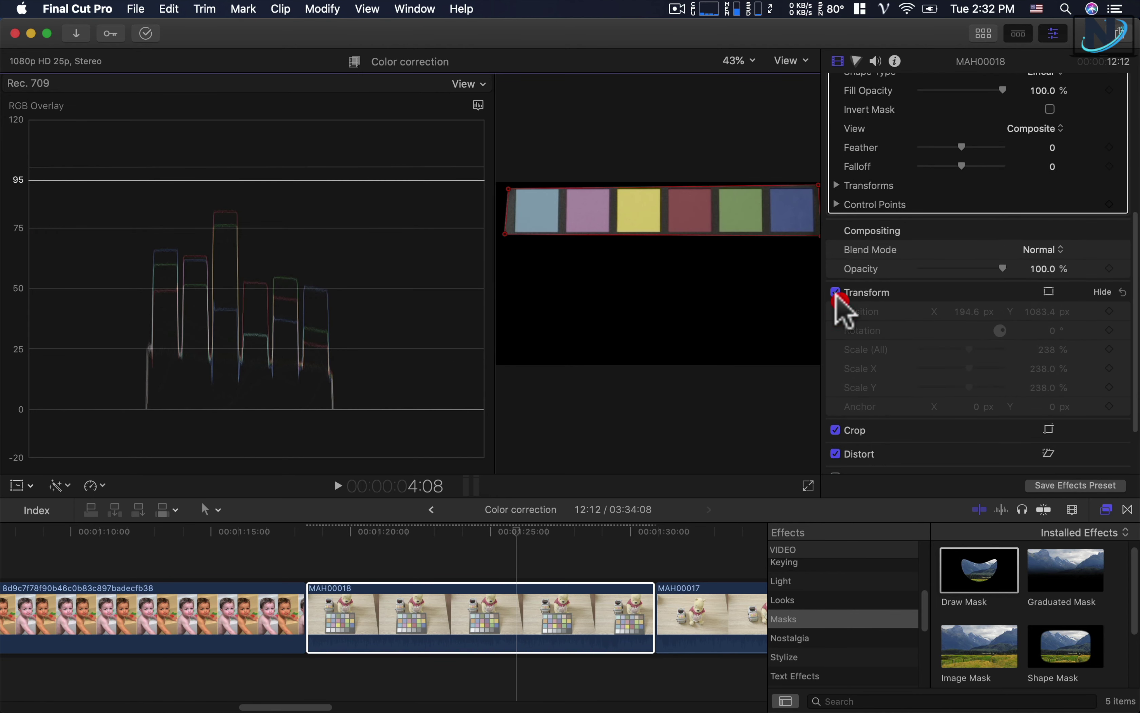
Step: Switch the scope display to the vectorscope
left_click(478, 104)
left_click(492, 144)
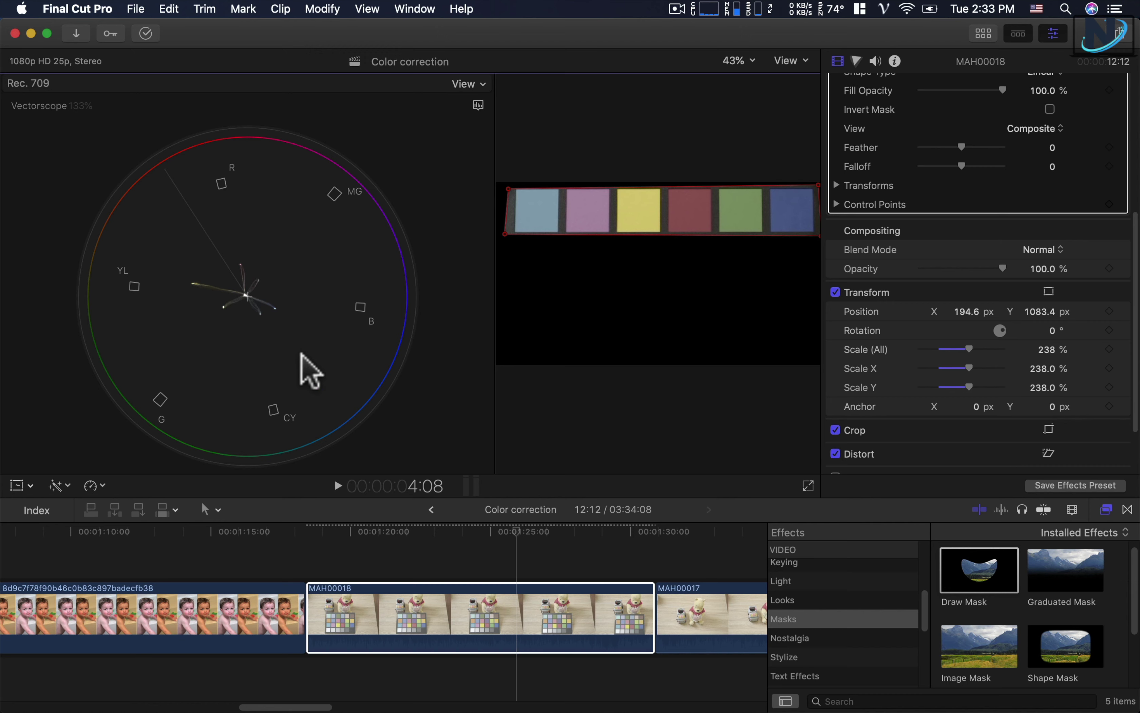
scroll(875, 123, "down", 2)
scroll(868, 113, "up", 8)
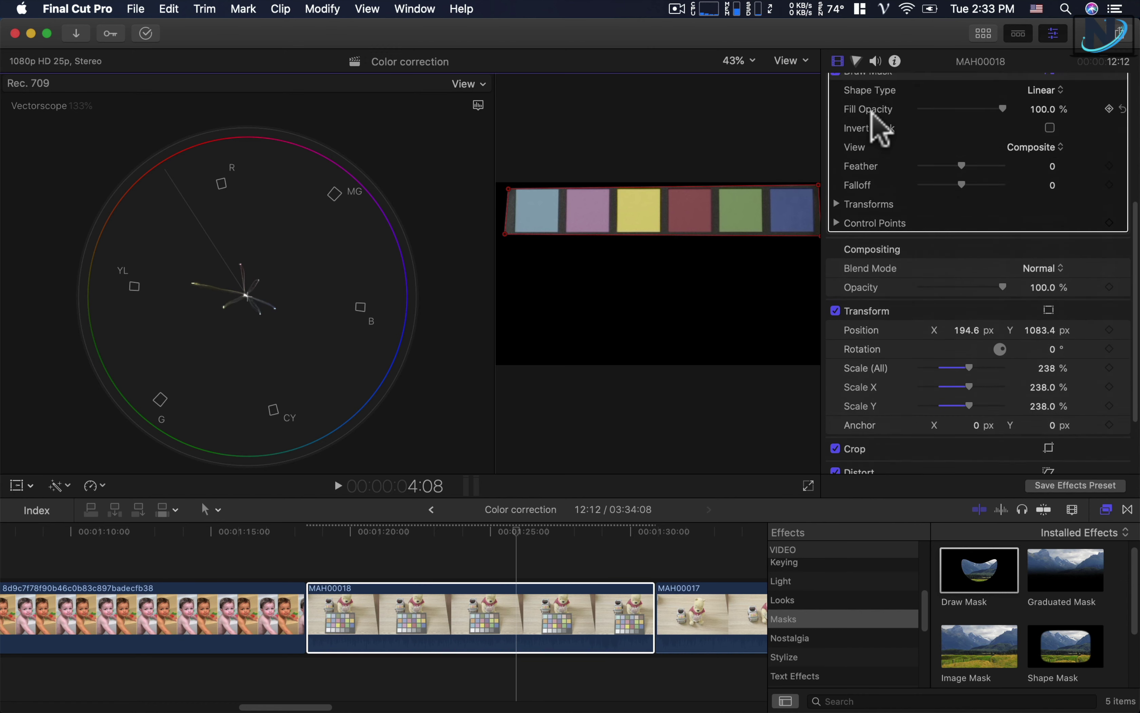
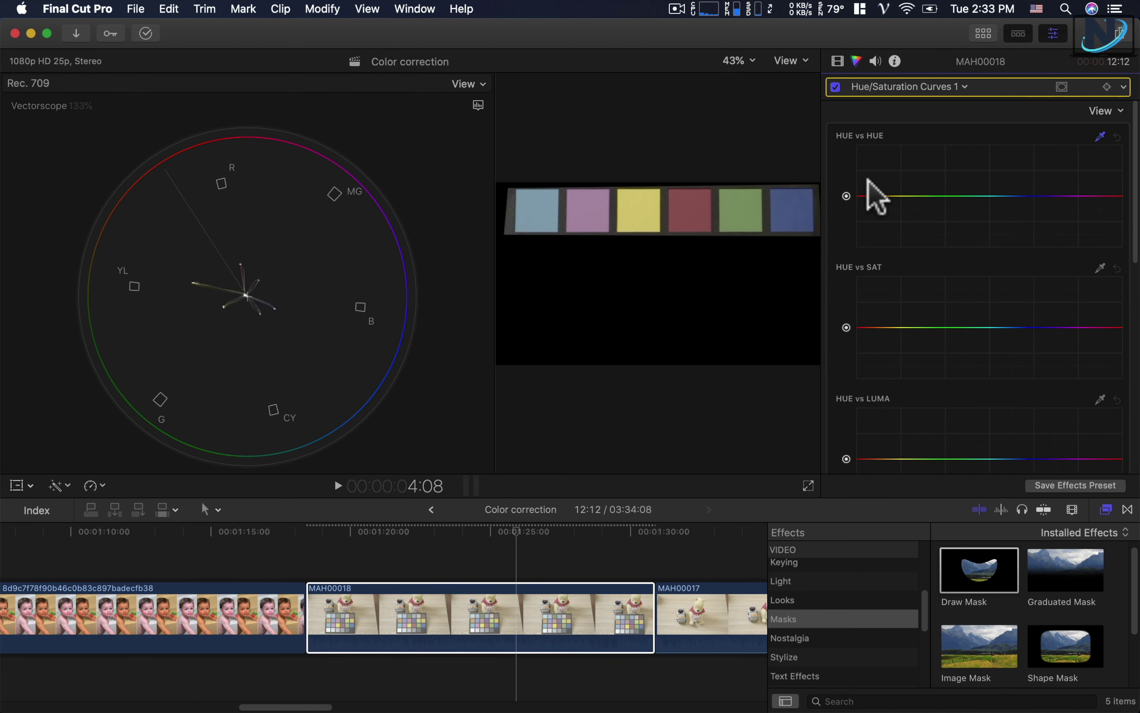
Step: Starting from the red point, add Hue vs Hue points at yellow, green, cyan, blue and magenta
left_click(857, 196)
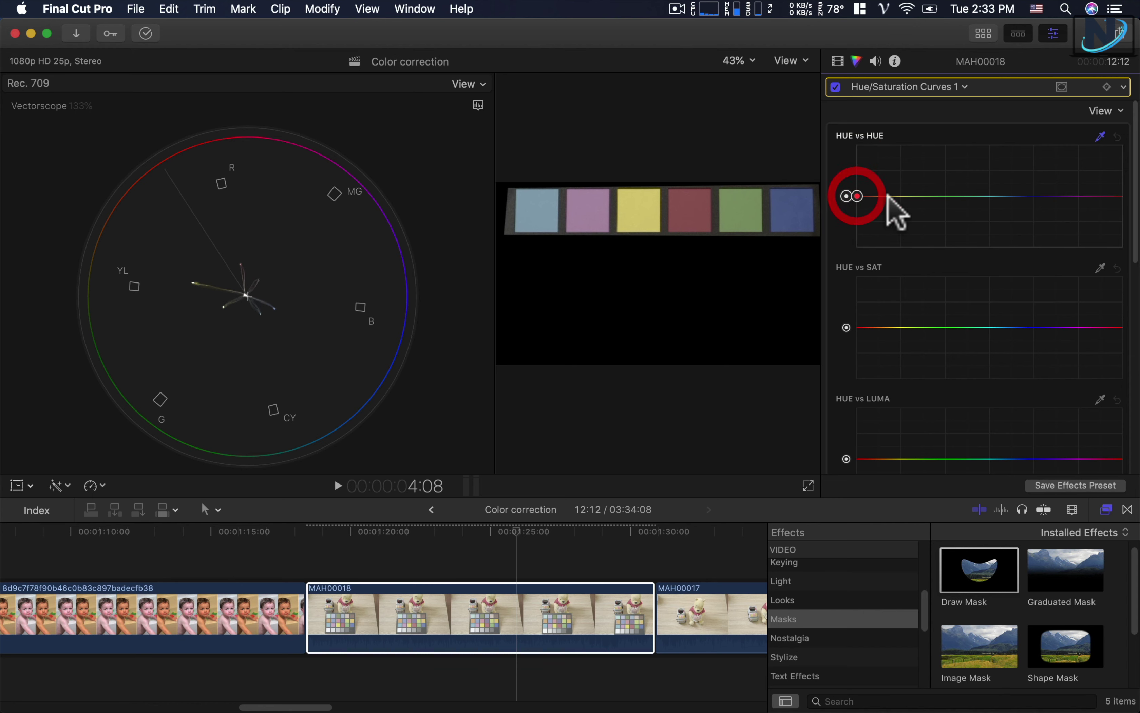
left_click(904, 196)
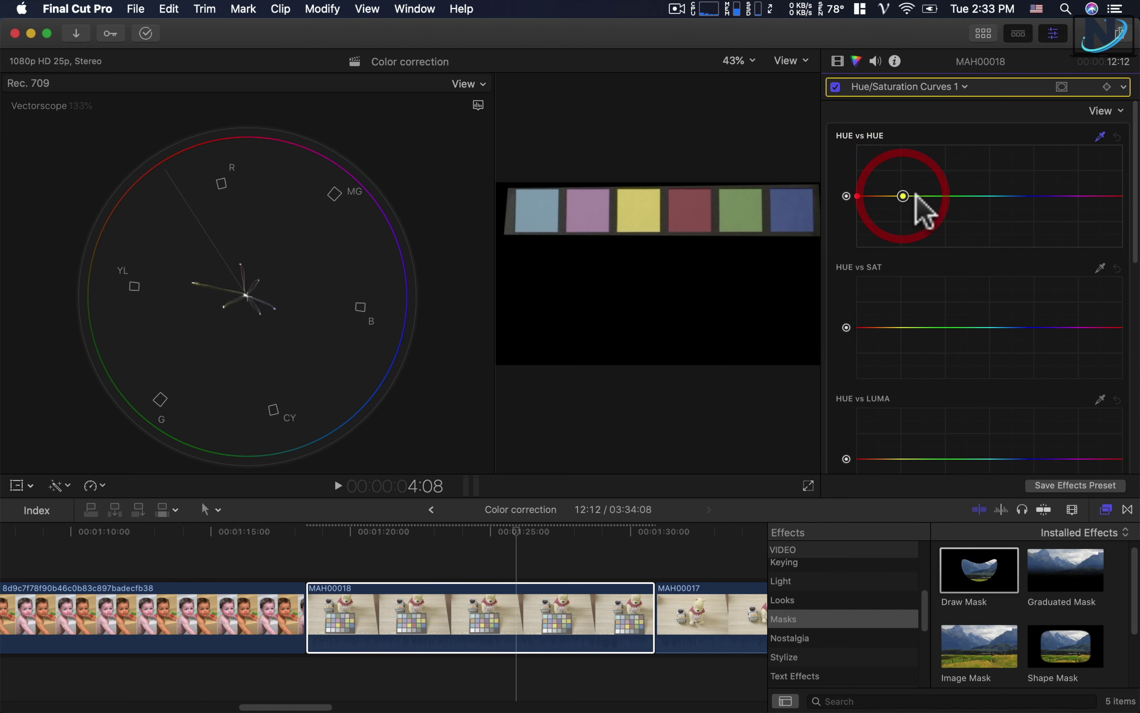
left_click(947, 195)
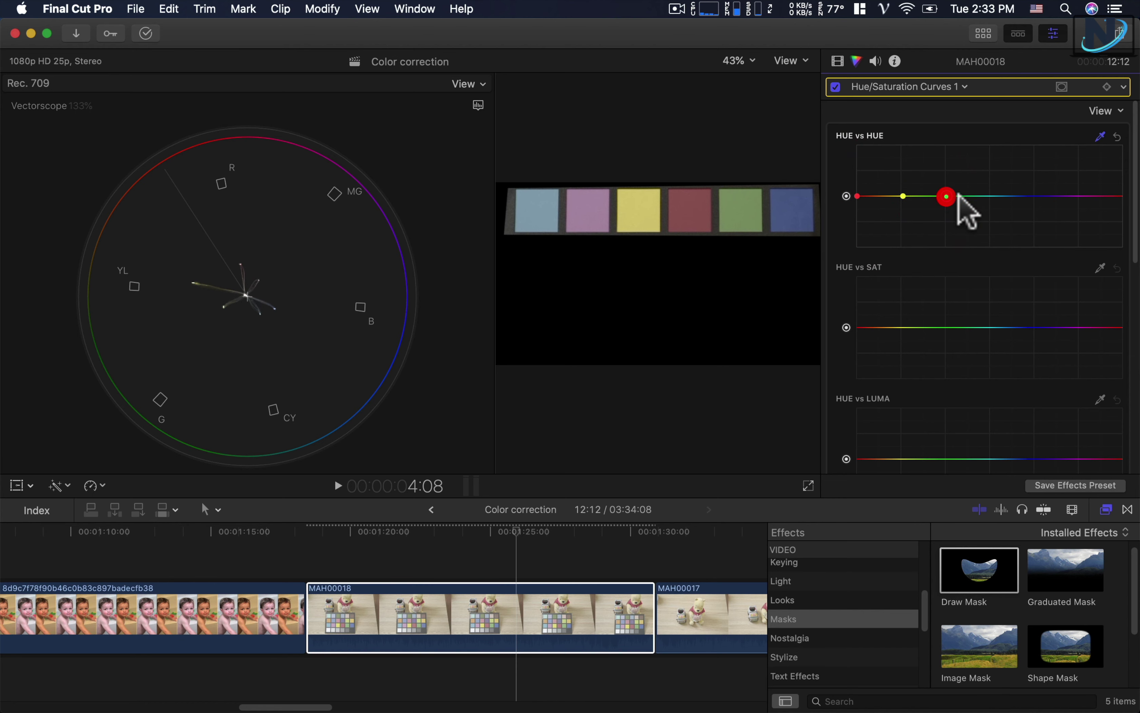
left_click(991, 195)
left_click(1033, 196)
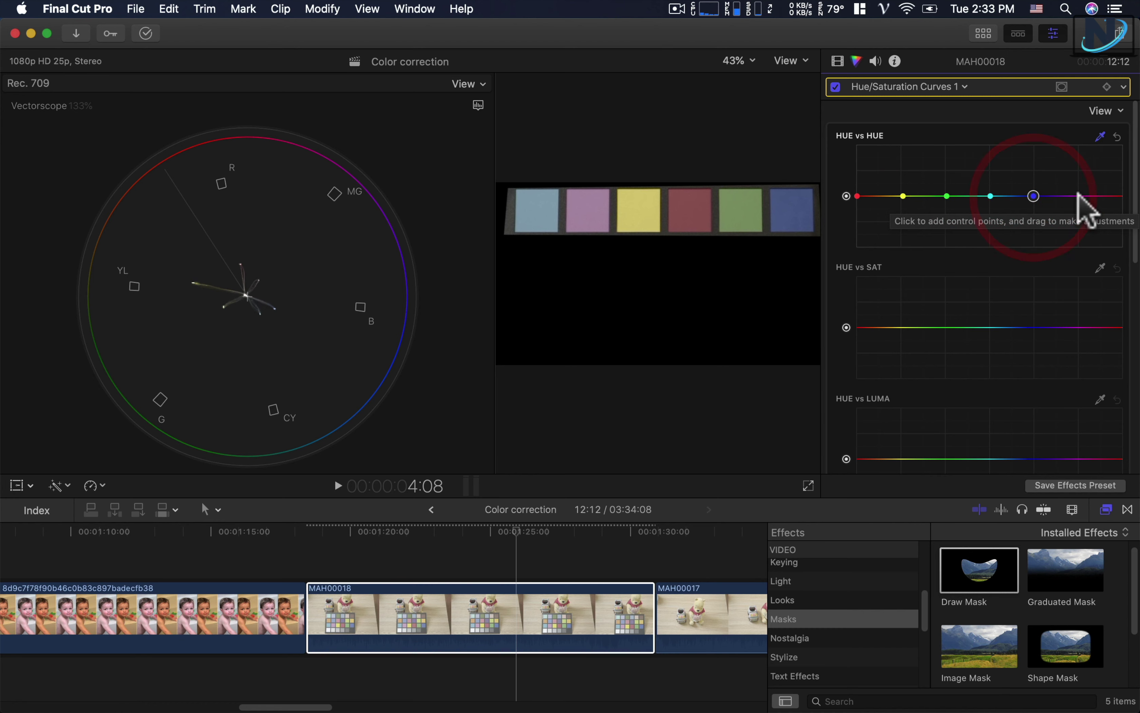
left_click(1080, 195)
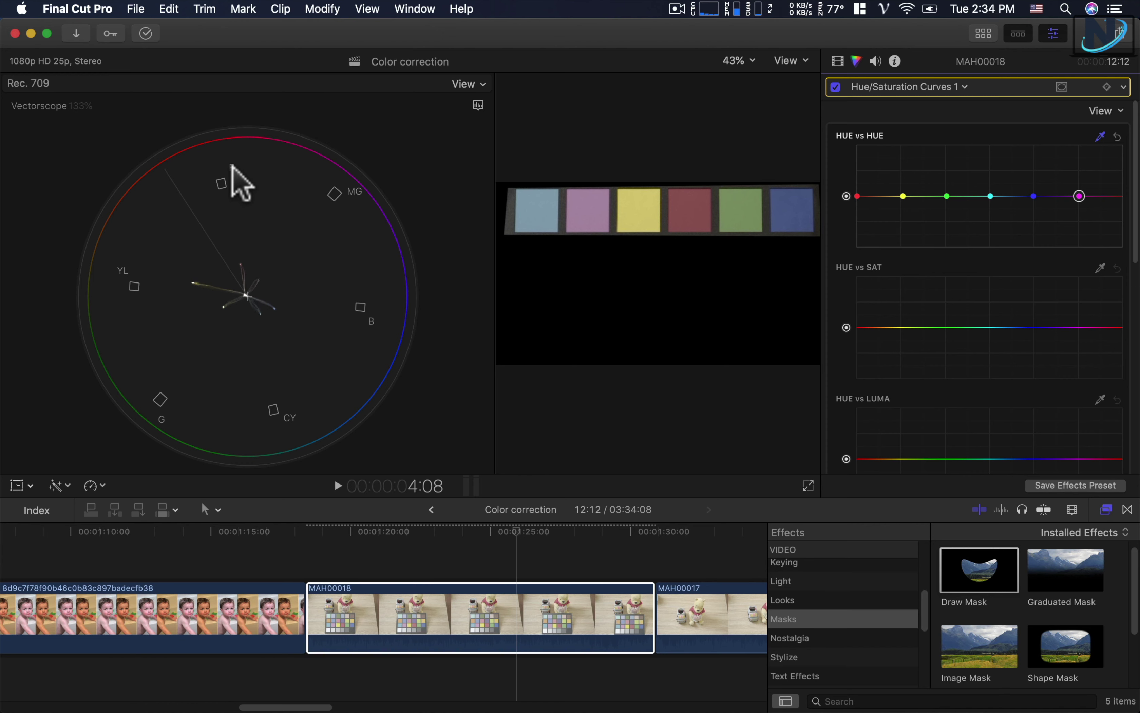
Step: Pull the green point down and raise the cyan point so the curve dips at green and blue and rises at cyan
left_click(857, 196)
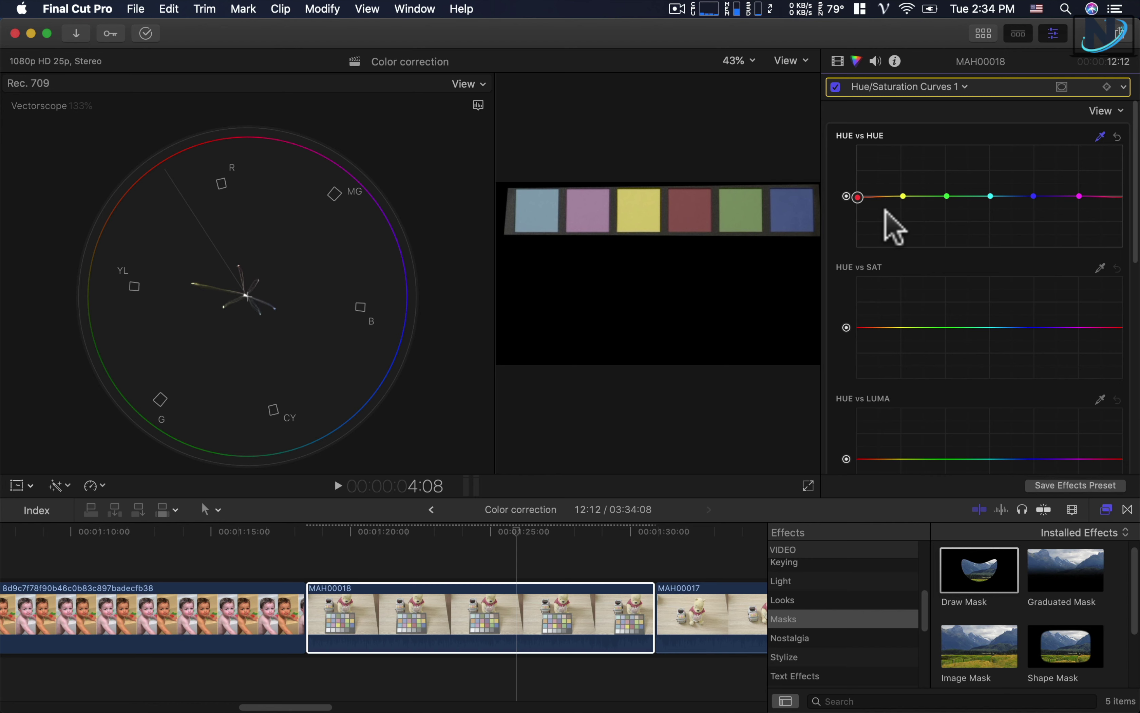
left_click(903, 198)
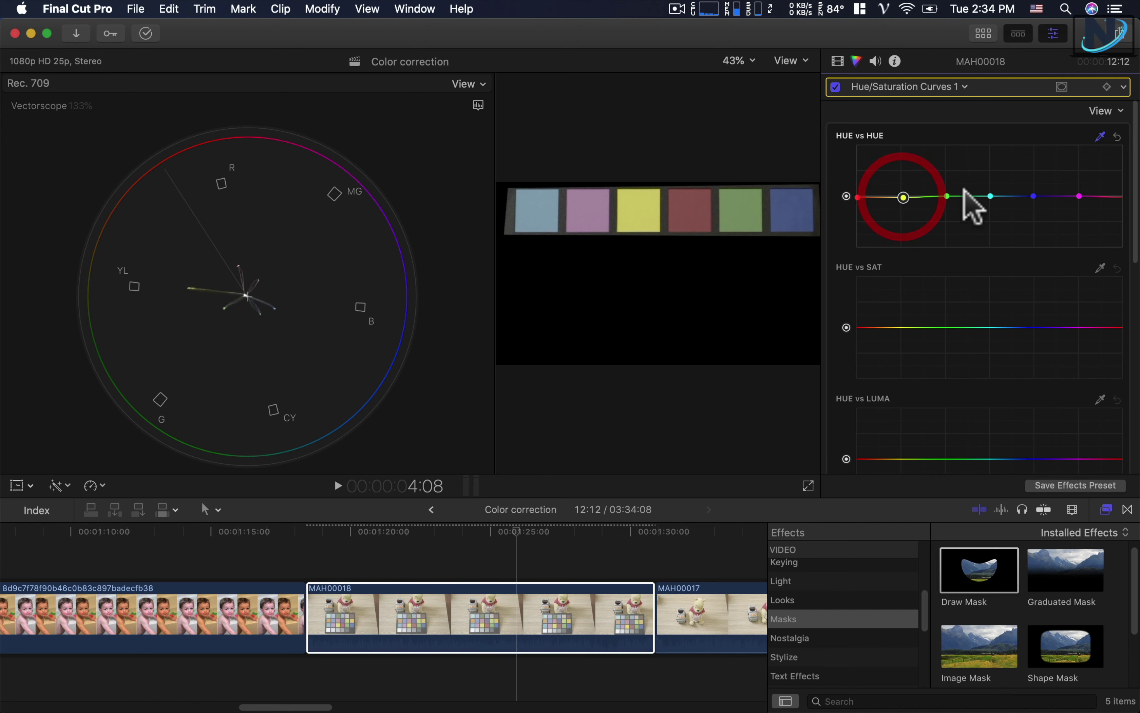
left_click_drag(947, 197, 951, 213)
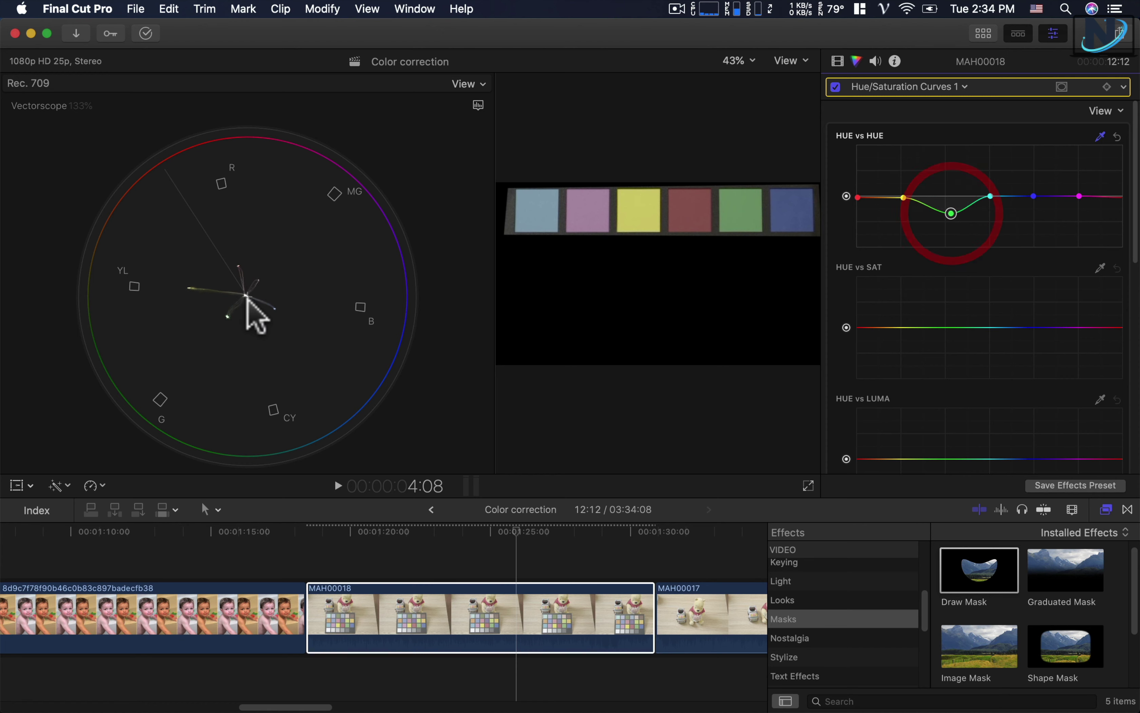
left_click_drag(991, 196, 1033, 202)
left_click(992, 189)
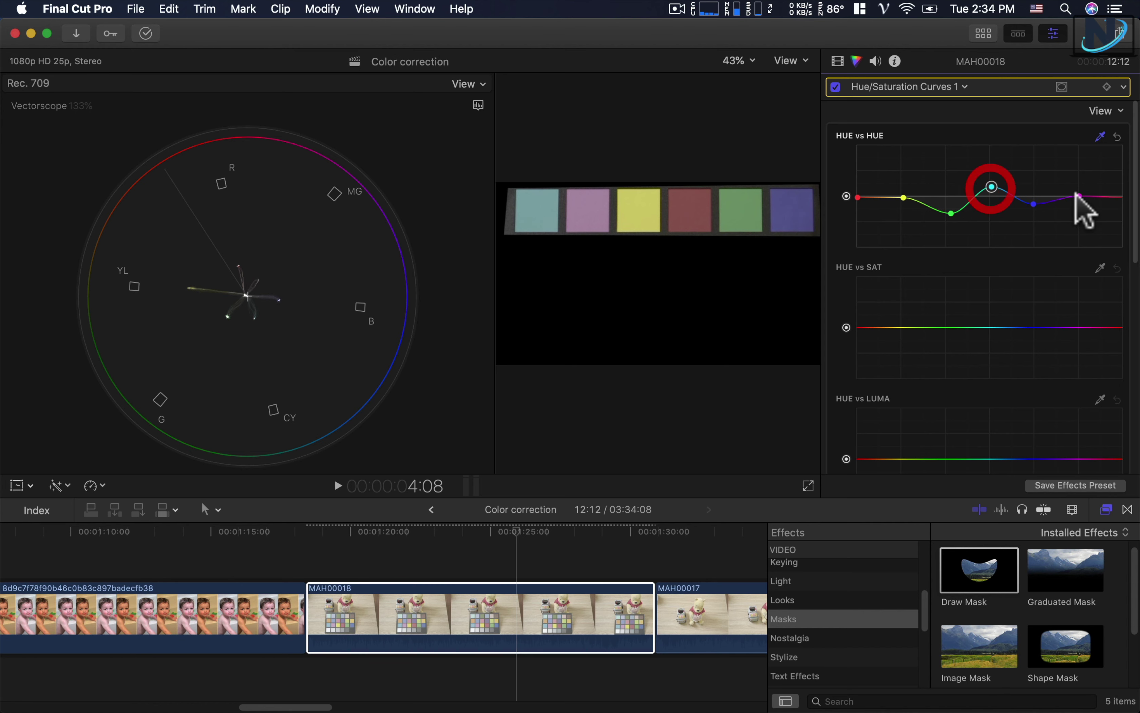
left_click(1079, 196)
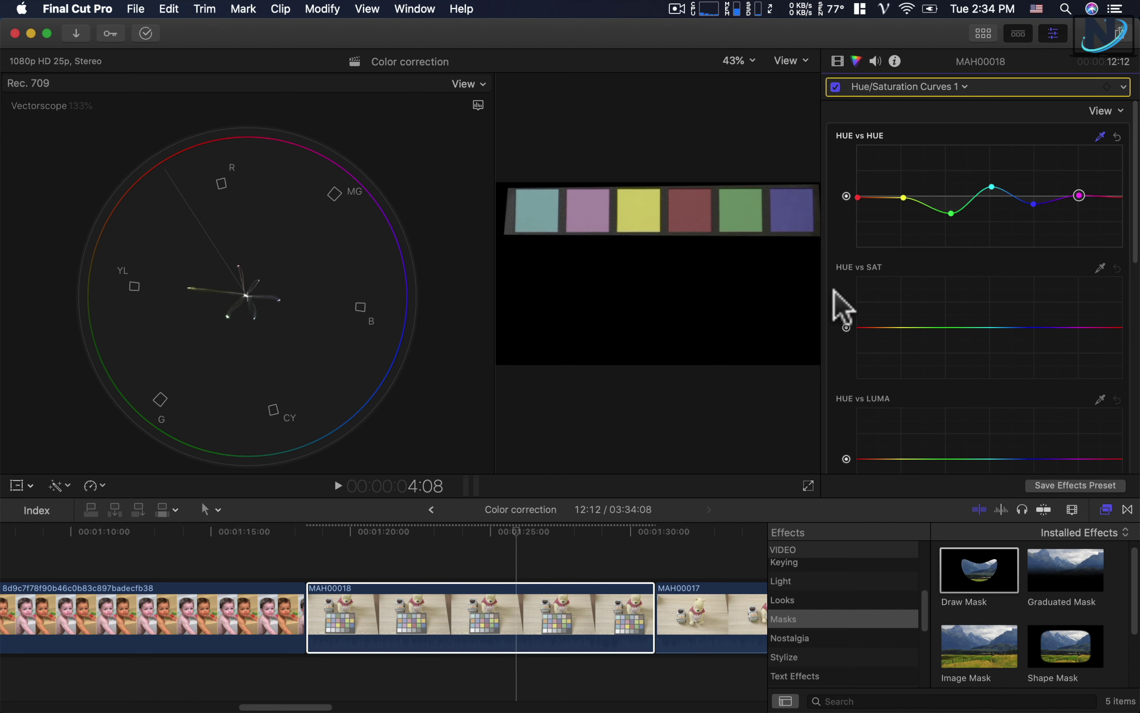
Step: Uncheck both Draw Mask effects in the Video inspector to show the full frame
left_click_drag(843, 315, 847, 312)
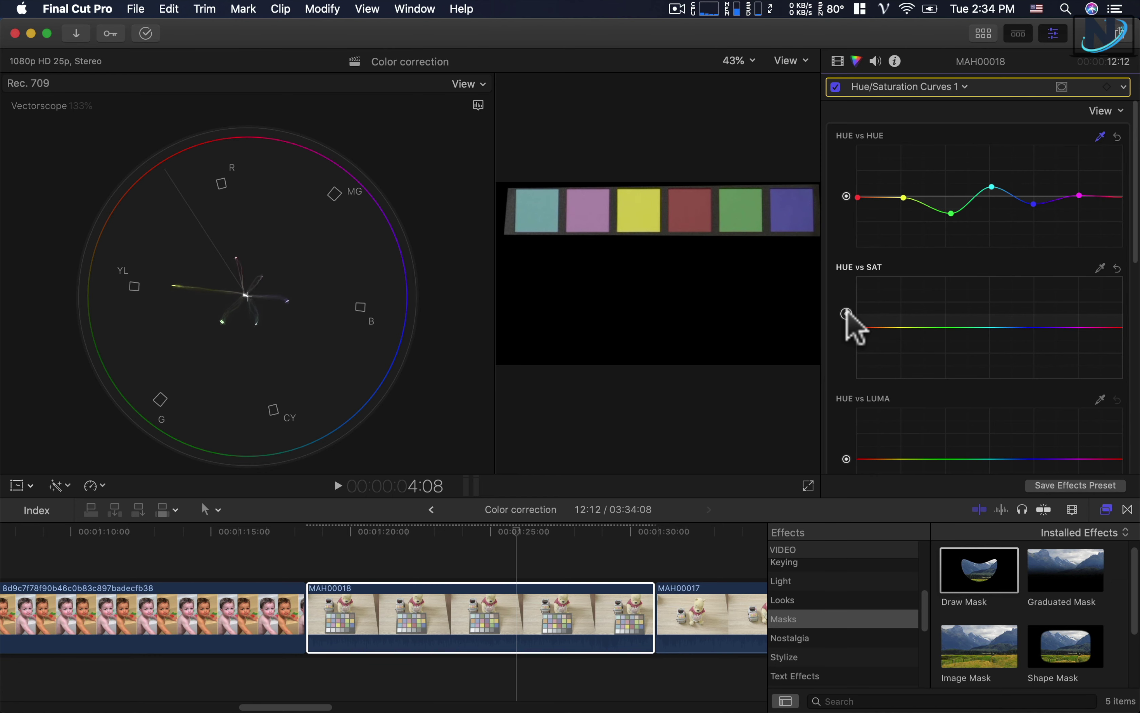
left_click(838, 61)
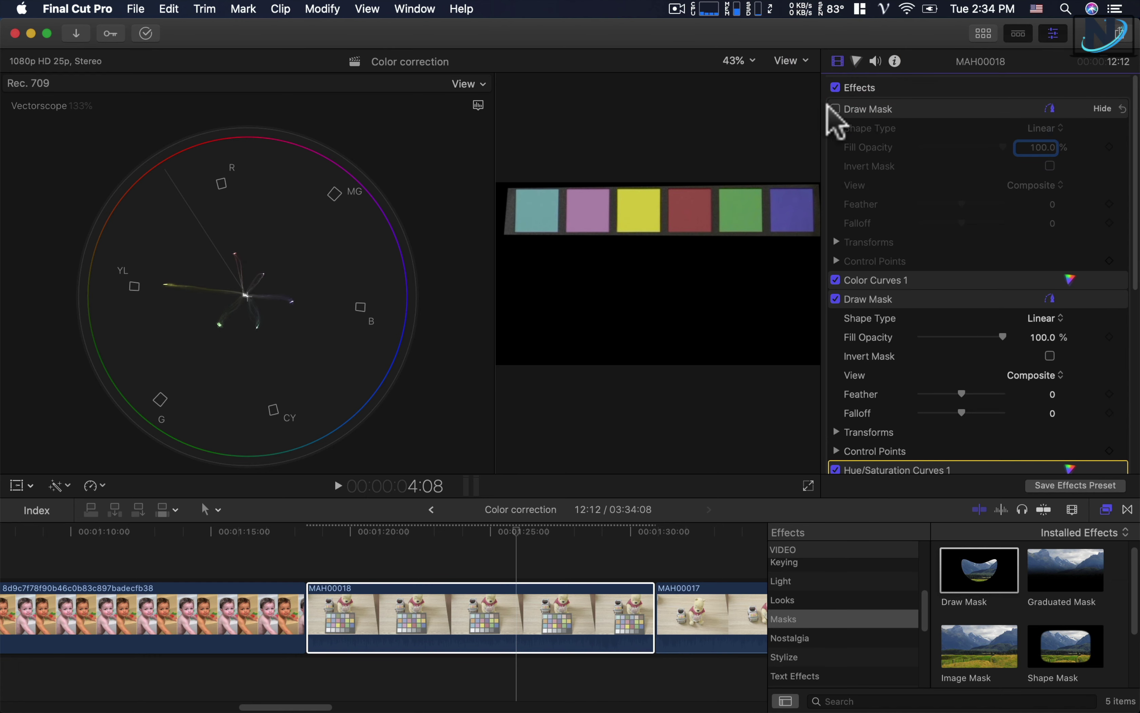
left_click(884, 302)
left_click(836, 254)
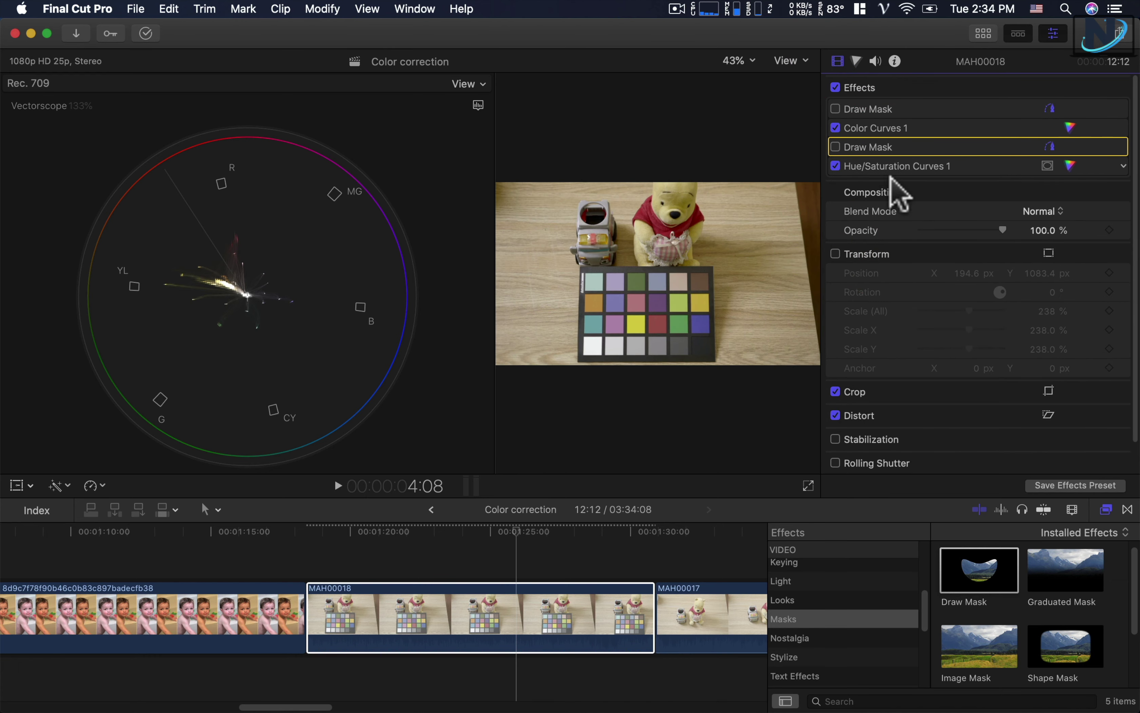
Step: Toggle Hue/Saturation Curves 1 off and back on to compare the hue shifts
left_click(835, 166)
left_click(836, 166)
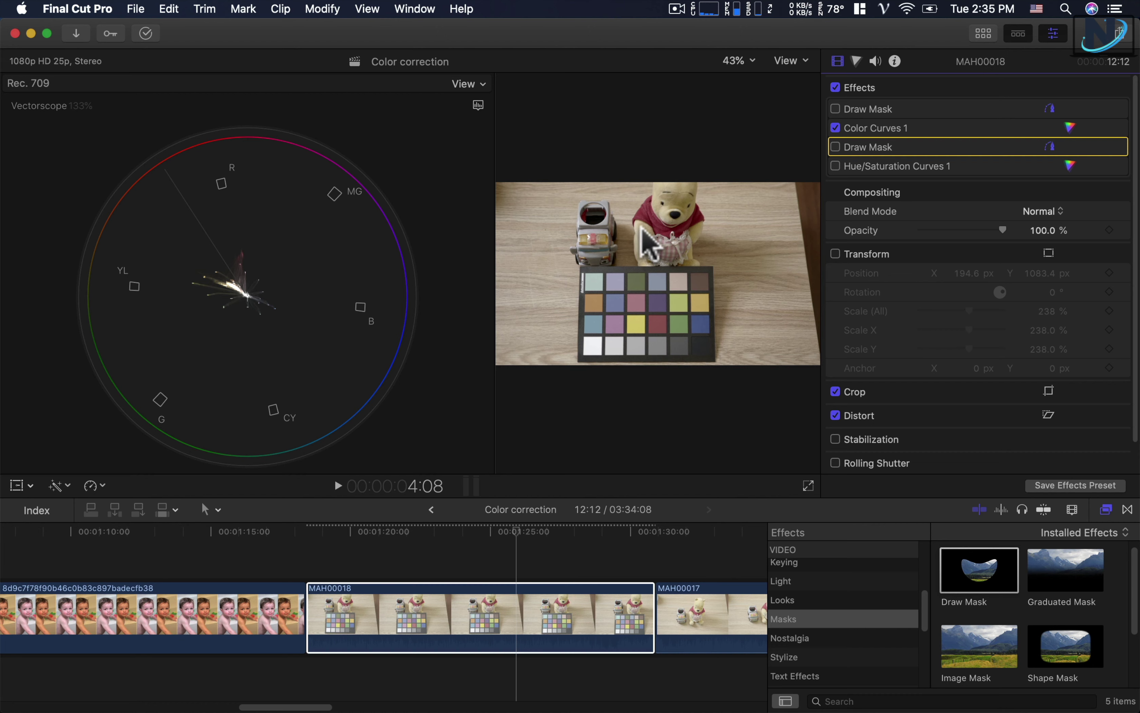
left_click(835, 166)
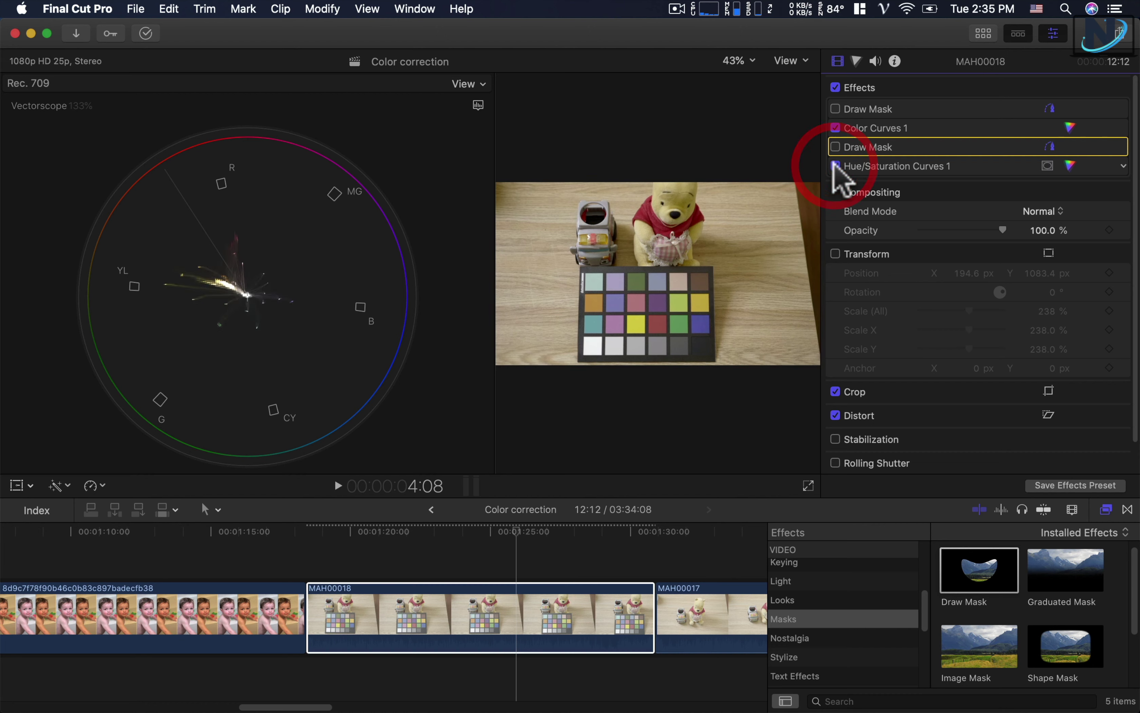